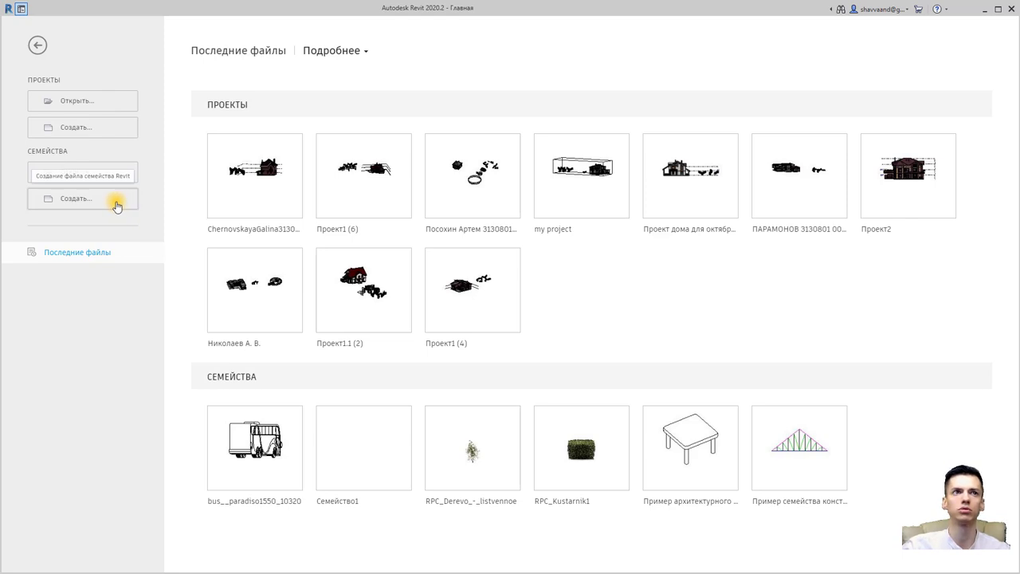
Step: Start a new family and browse the column and structural column templates
left_click(117, 204)
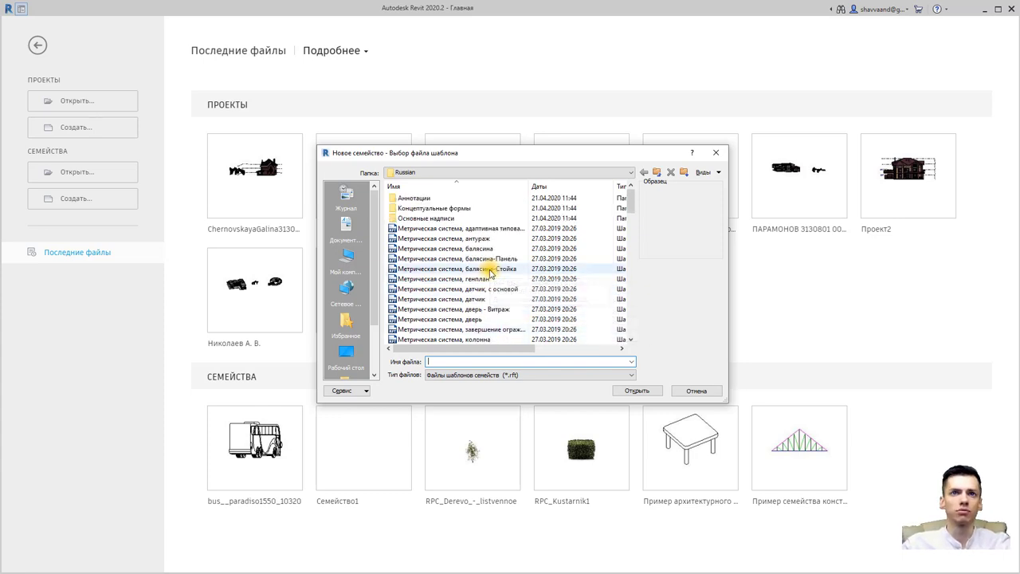
scroll(493, 272, "down", 2)
scroll(498, 287, "down", 1)
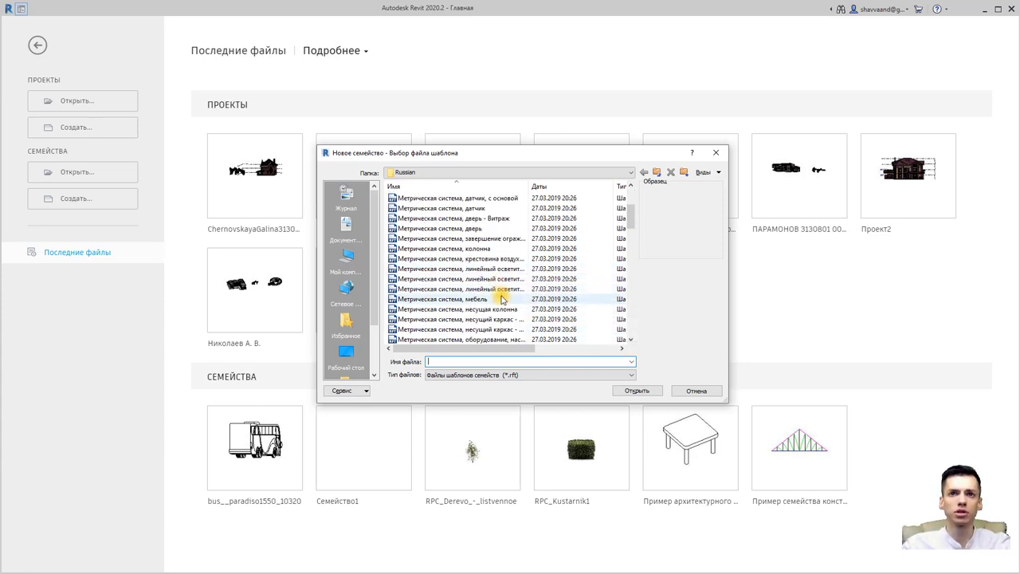
scroll(502, 299, "down", 1)
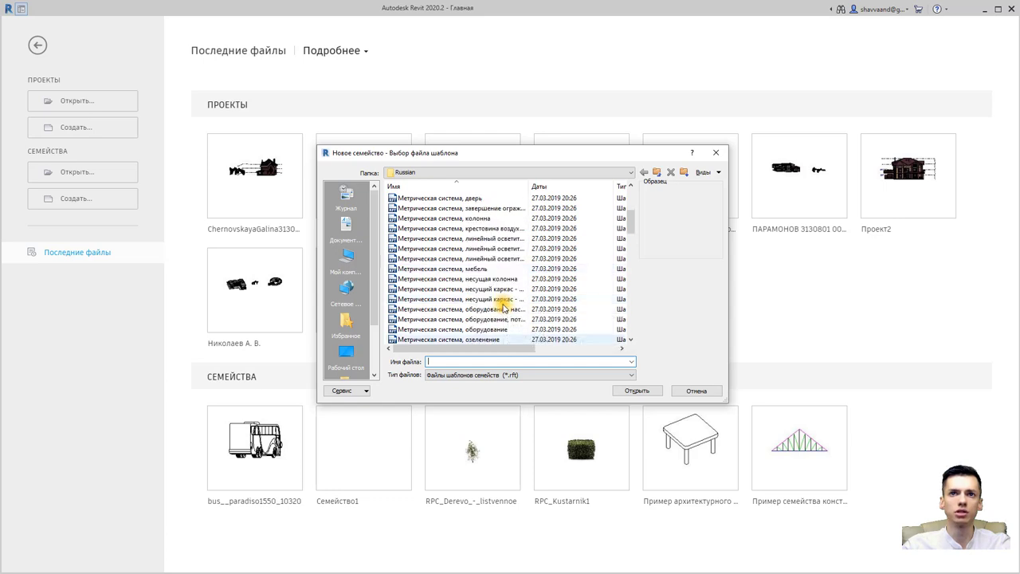
left_click(482, 219)
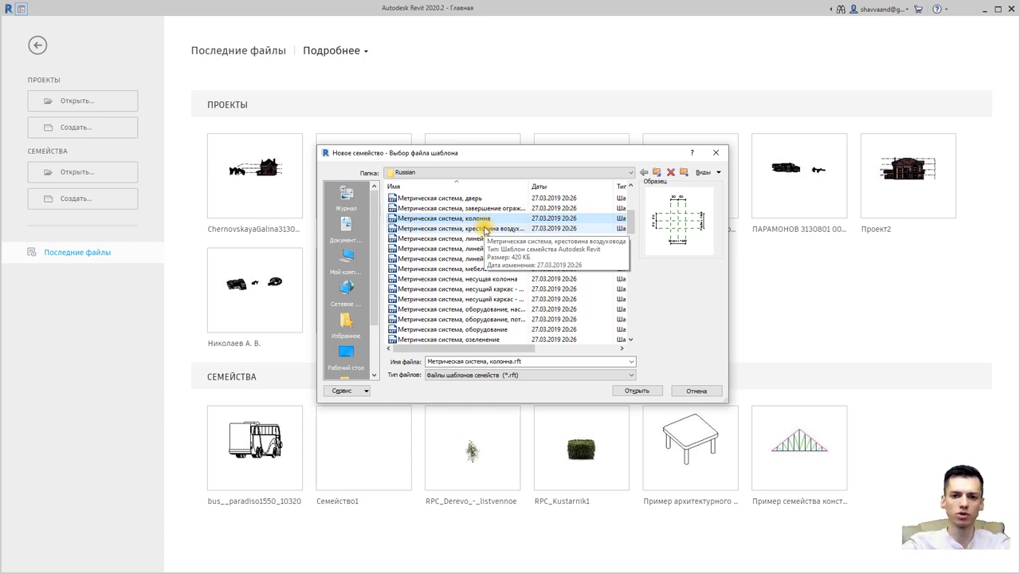
left_click(478, 280)
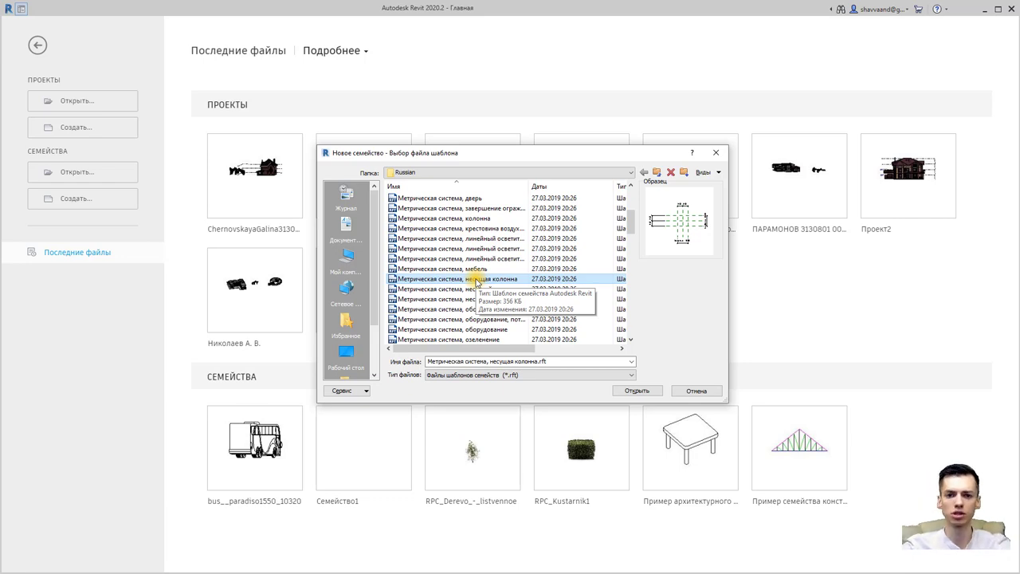
Step: Choose and open the 'Метрическая система, типовая модель.rft' template
scroll(477, 284, "down", 2)
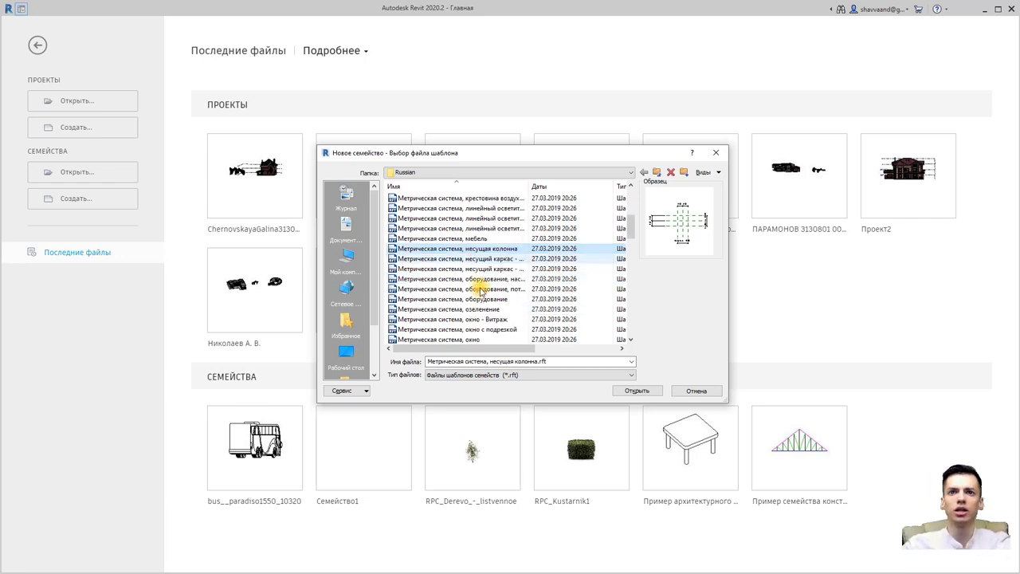
scroll(476, 285, "down", 2)
scroll(477, 287, "down", 2)
scroll(477, 291, "down", 2)
scroll(475, 290, "down", 2)
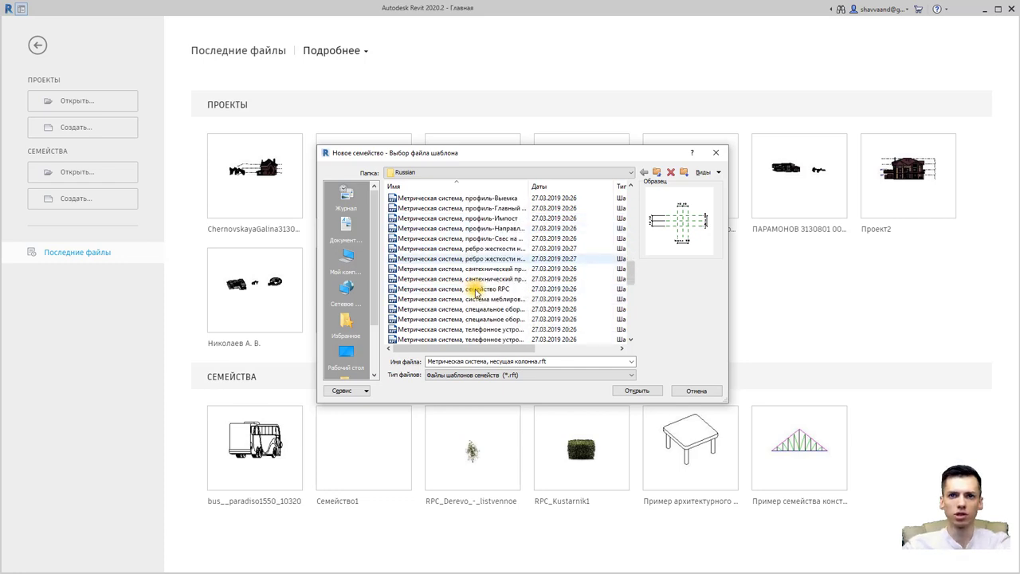
scroll(475, 290, "down", 2)
scroll(476, 292, "down", 2)
scroll(494, 299, "down", 2)
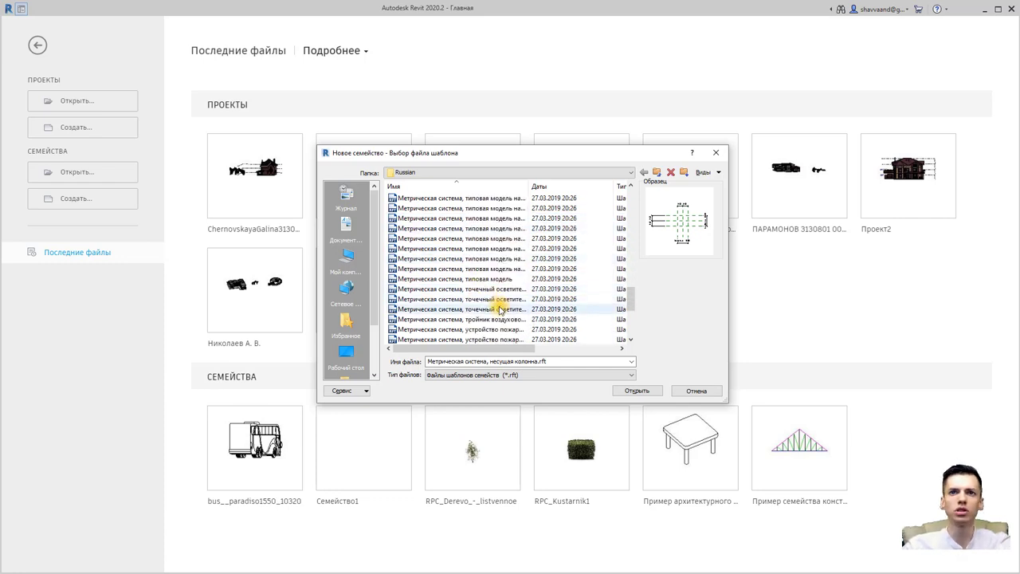
scroll(497, 303, "up", 1)
scroll(496, 305, "up", 1)
scroll(494, 305, "up", 2)
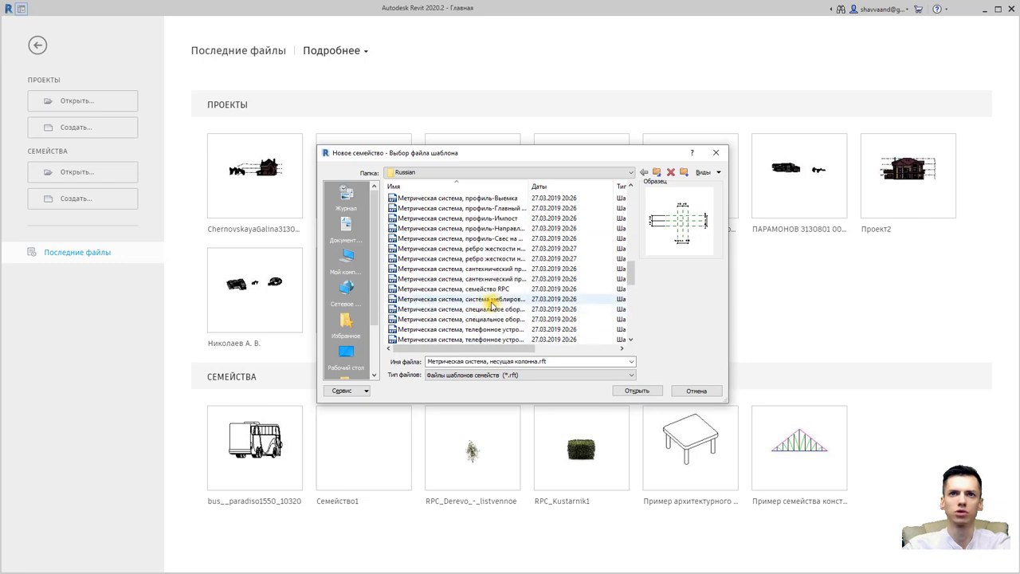
scroll(490, 301, "up", 1)
scroll(487, 299, "up", 1)
scroll(484, 297, "up", 1)
scroll(483, 295, "down", 2)
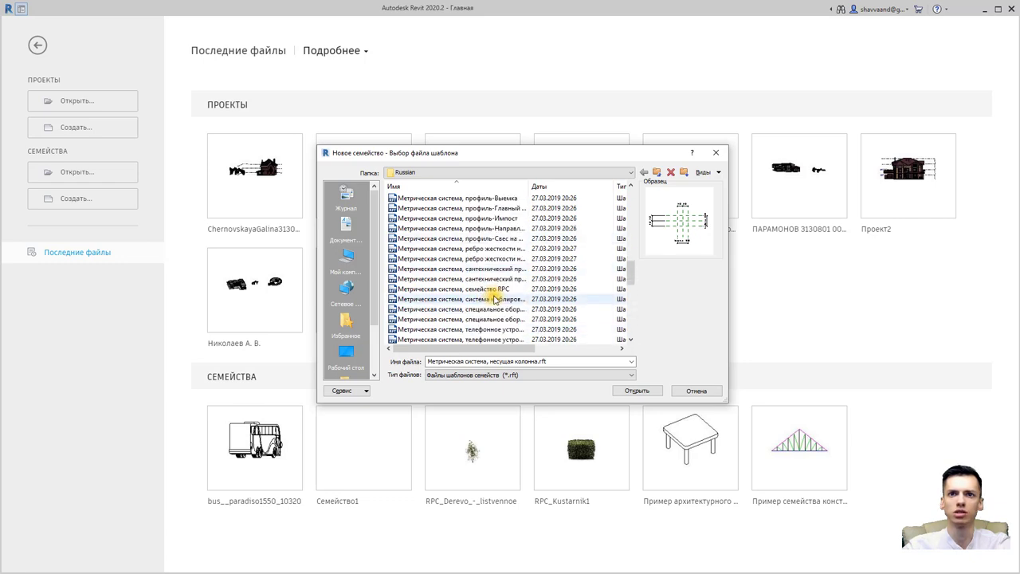
scroll(502, 300, "down", 2)
scroll(517, 319, "down", 1)
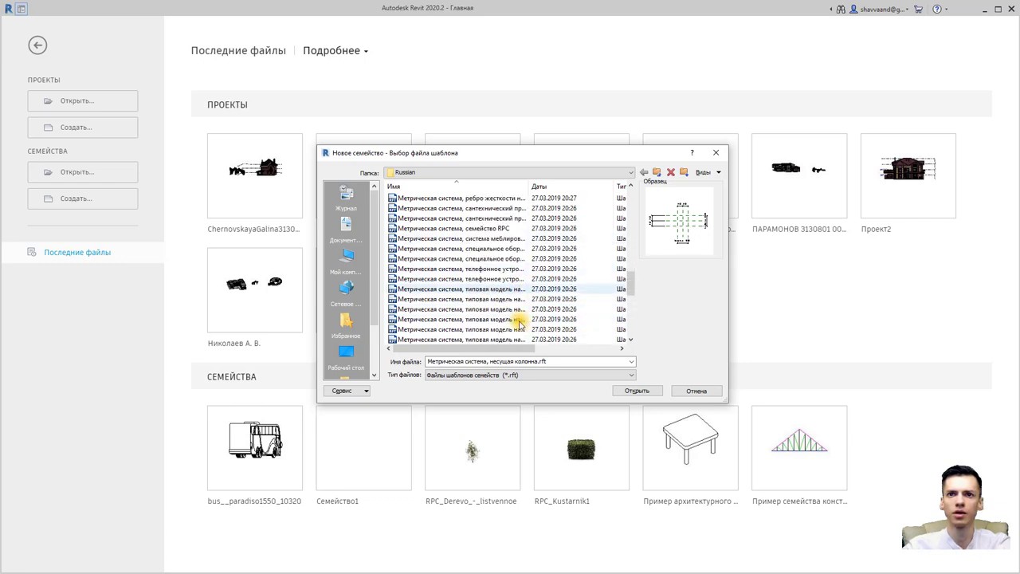
scroll(510, 315, "down", 2)
left_click(503, 308)
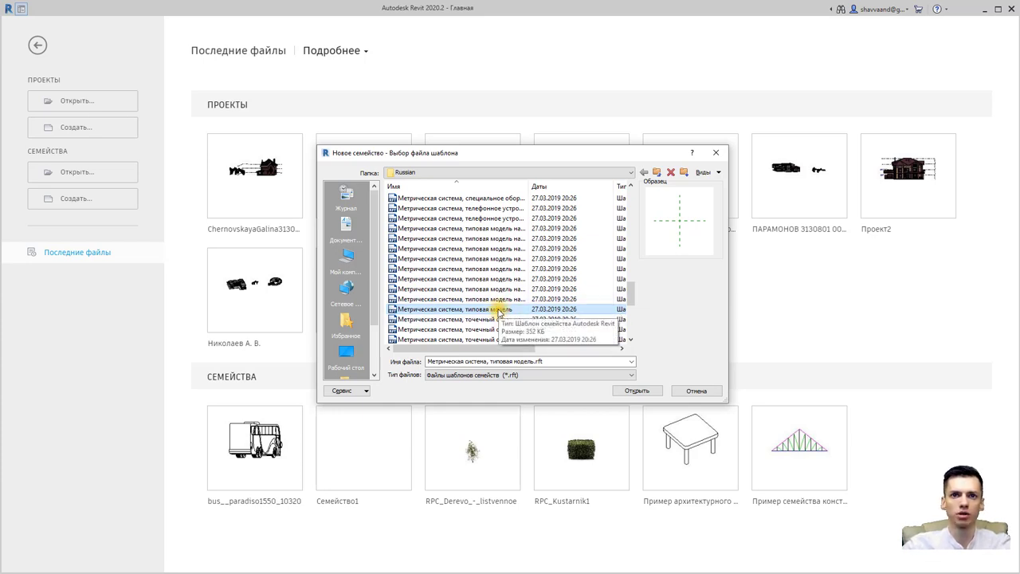
double_click(498, 310)
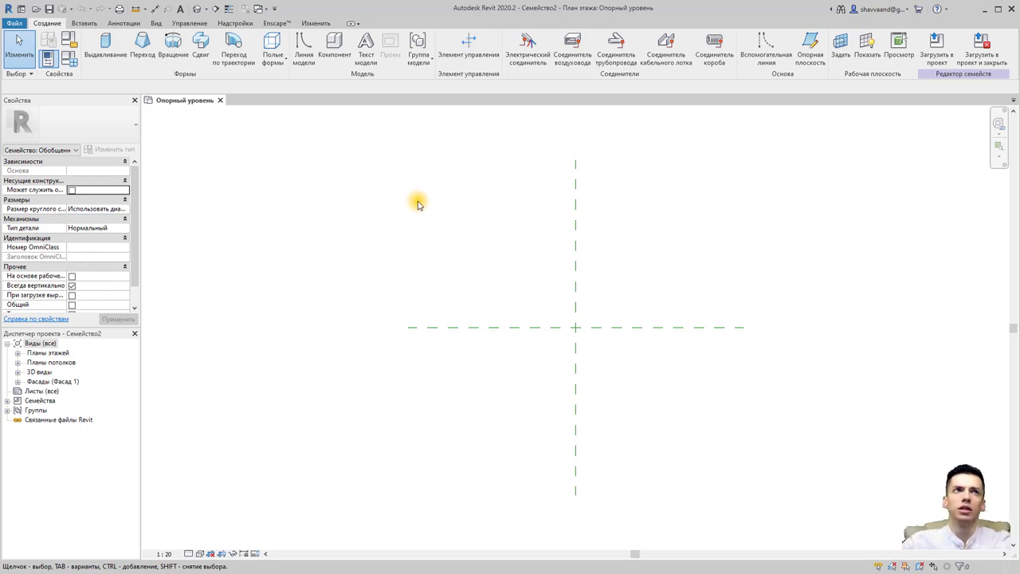
mouse_move(535, 286)
middle_mouse_down()
mouse_move(512, 277)
mouse_move(496, 290)
mouse_move(519, 287)
middle_mouse_up()
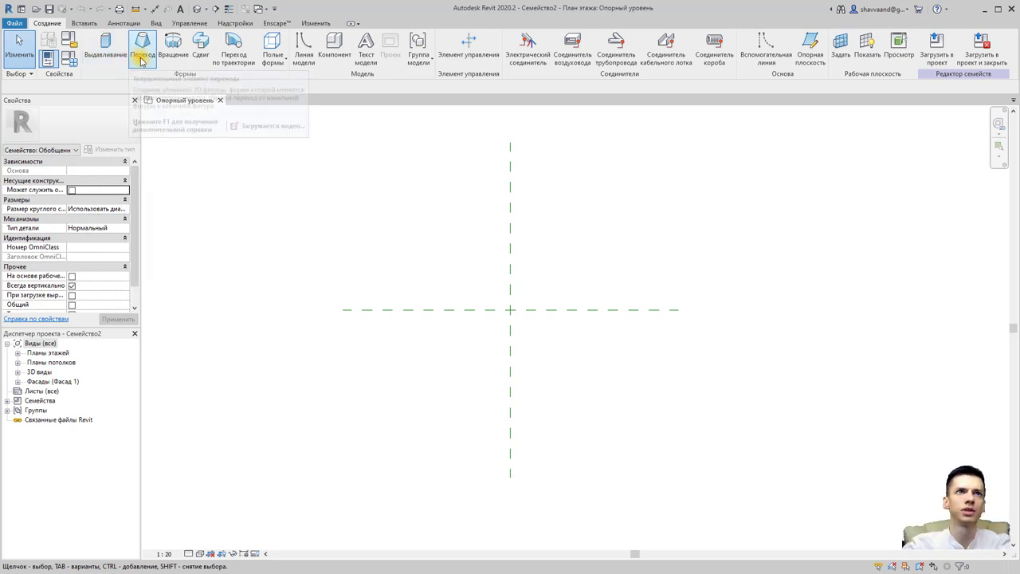
mouse_move(234, 50)
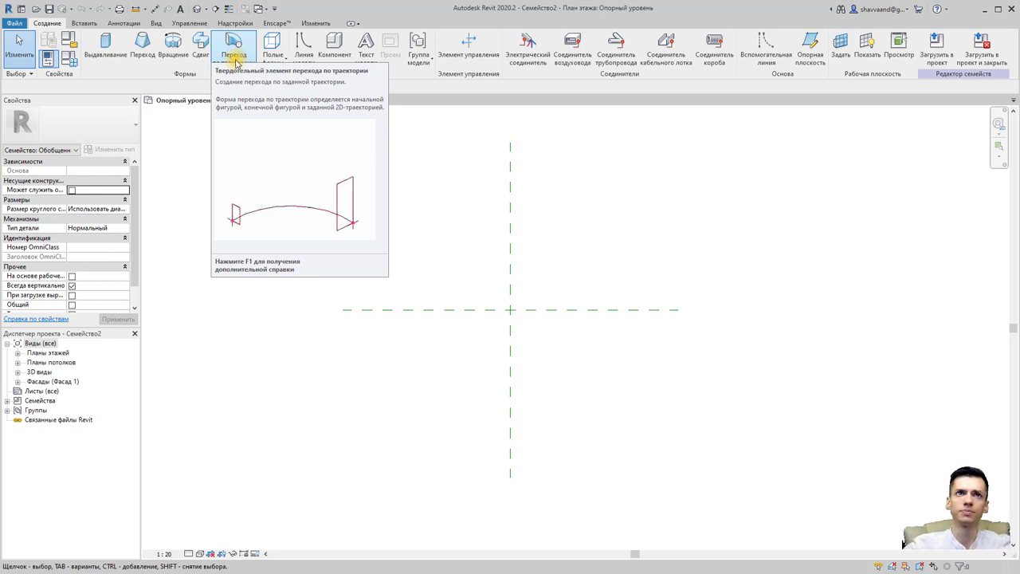
left_click(273, 56)
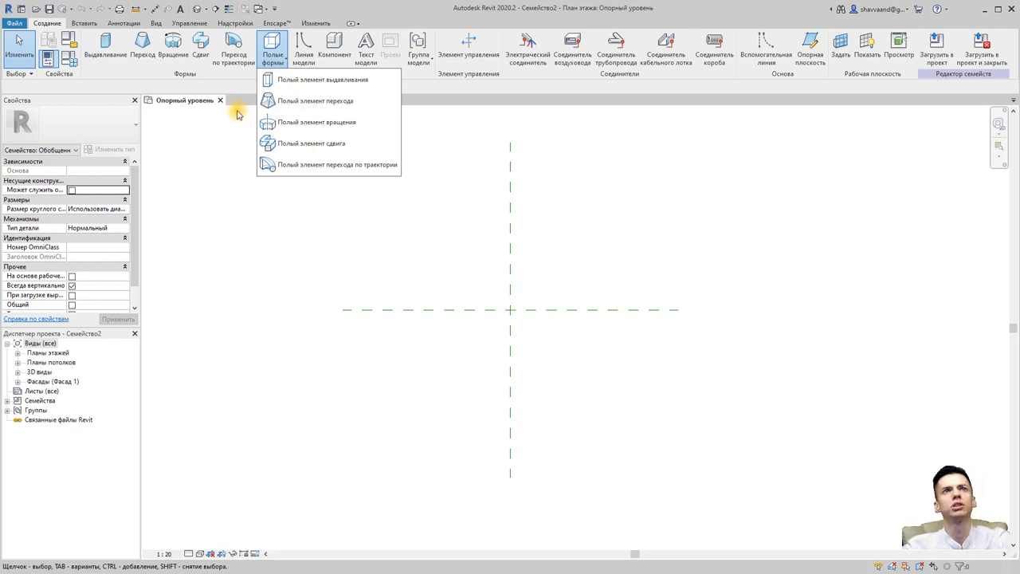
left_click(216, 153)
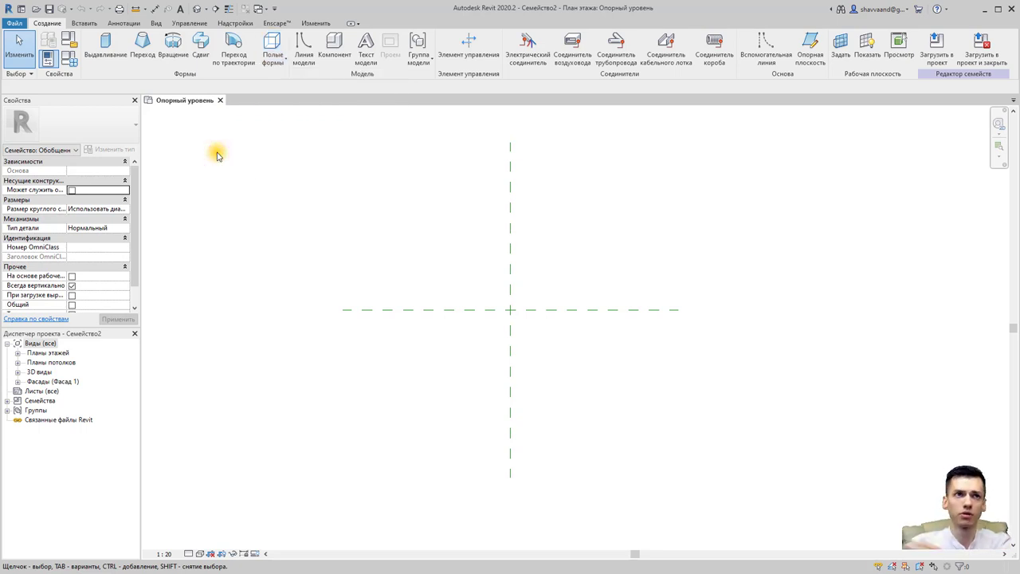
Step: Start an extrusion and sketch a 200 vertical edge and a 200 top edge from the plane intersection
left_click(114, 54)
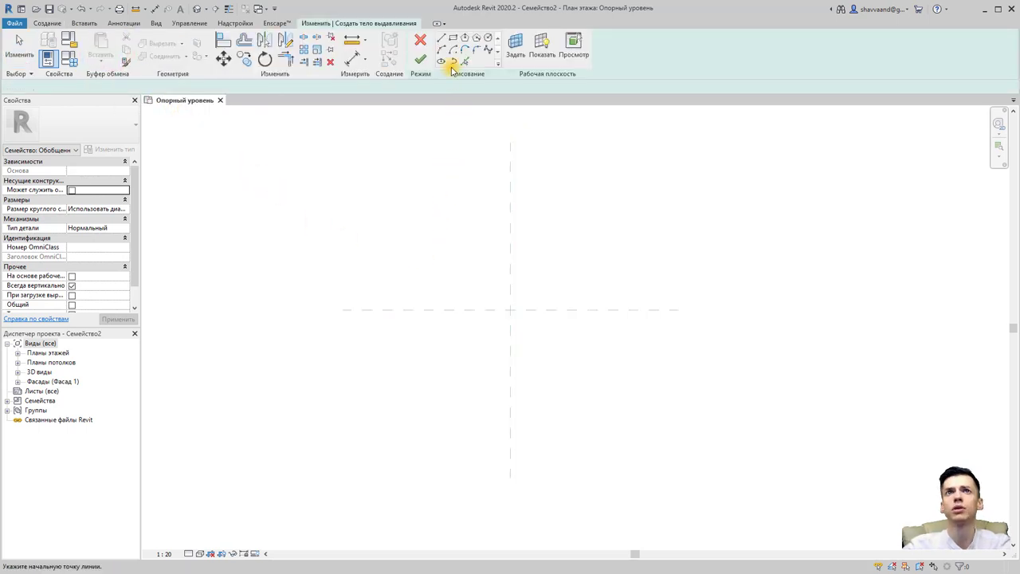
left_click(510, 310)
type("200")
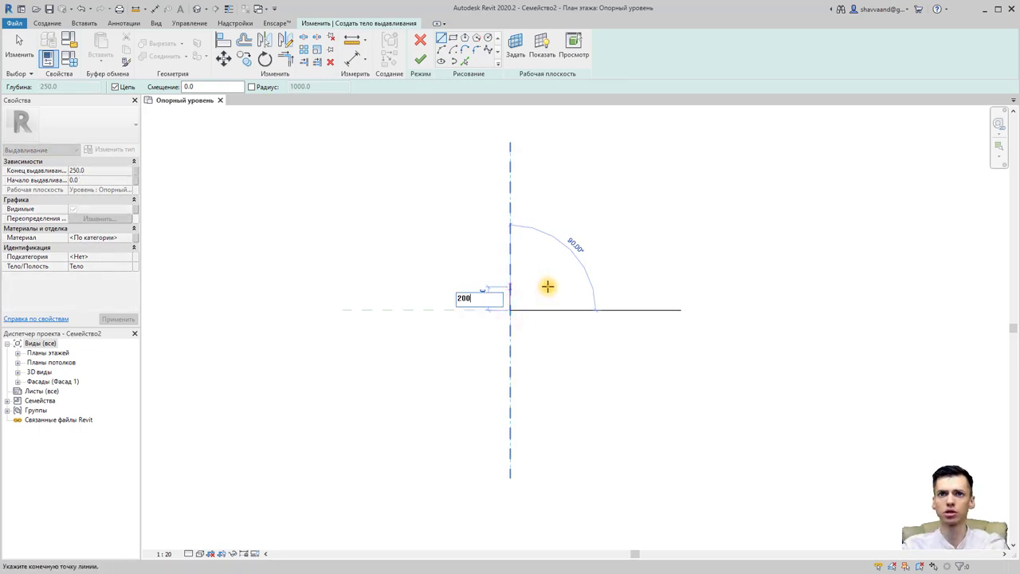
key("Return")
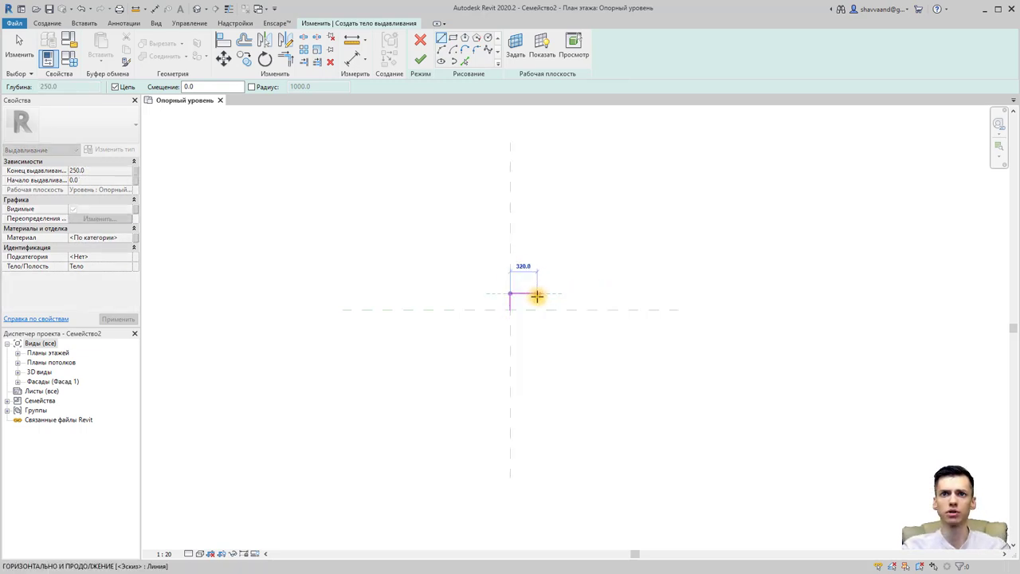
scroll(537, 295, "up", 2)
scroll(533, 291, "up", 1)
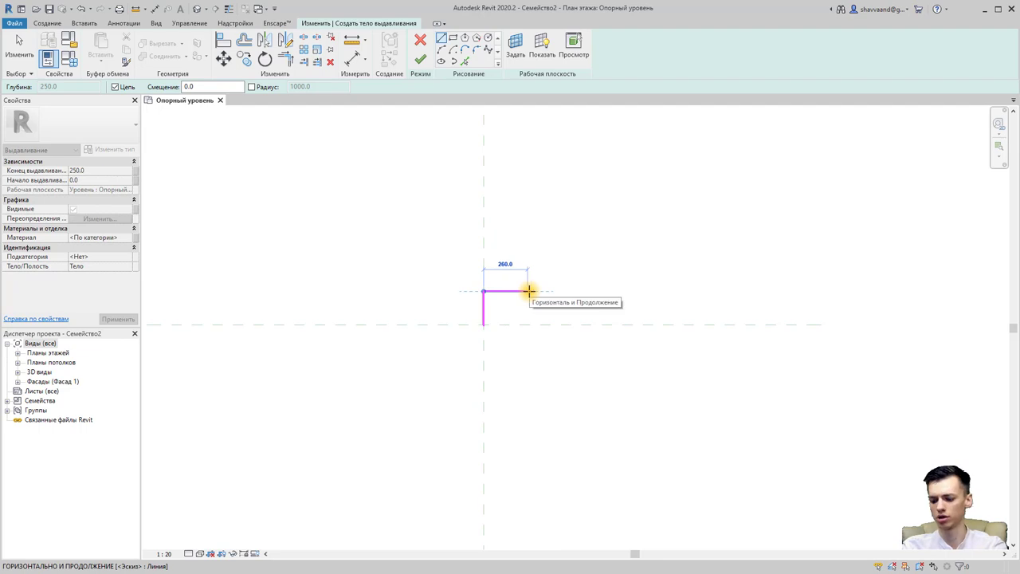
type("200")
key("Return")
key("Escape")
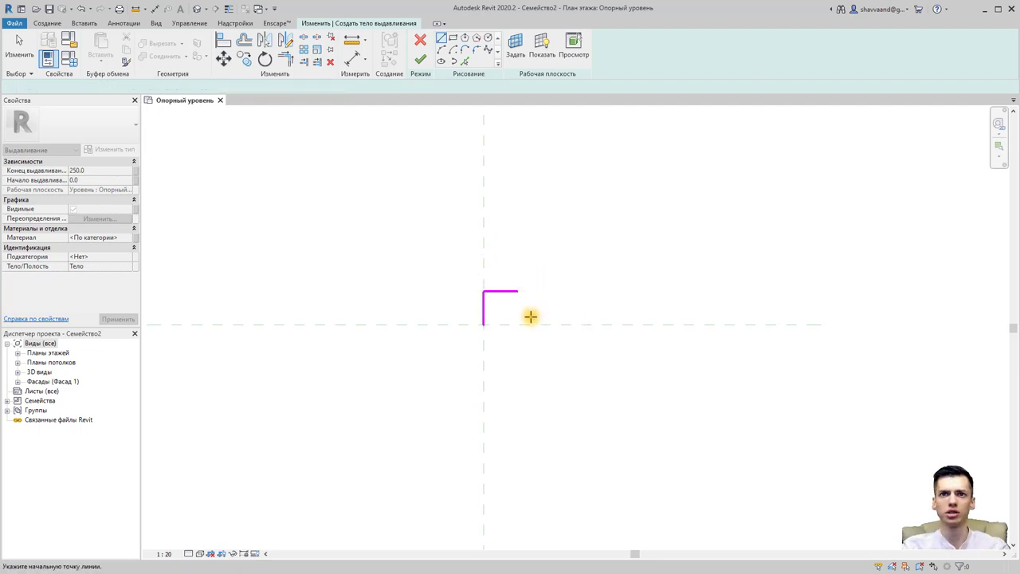
key("Escape")
Step: Draw the 400 right, bottom and left edges, close the square, and delete the stray 200 line
left_click(518, 291)
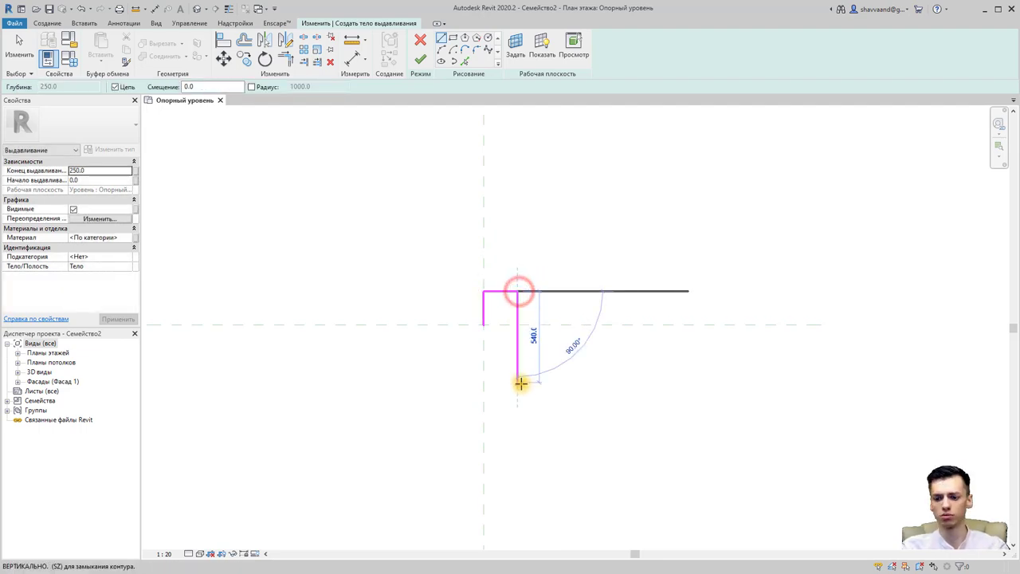
type("400")
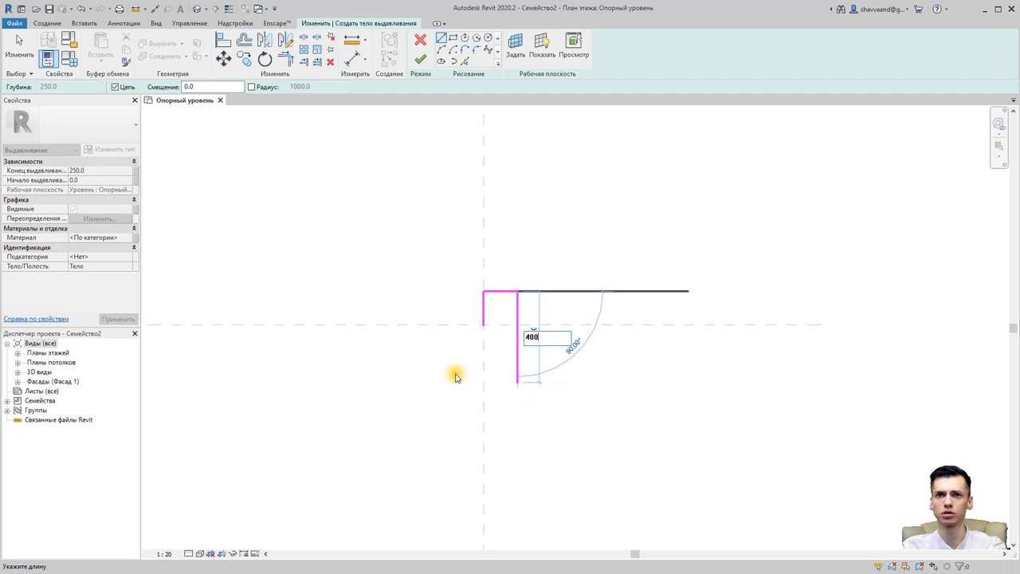
key("Return")
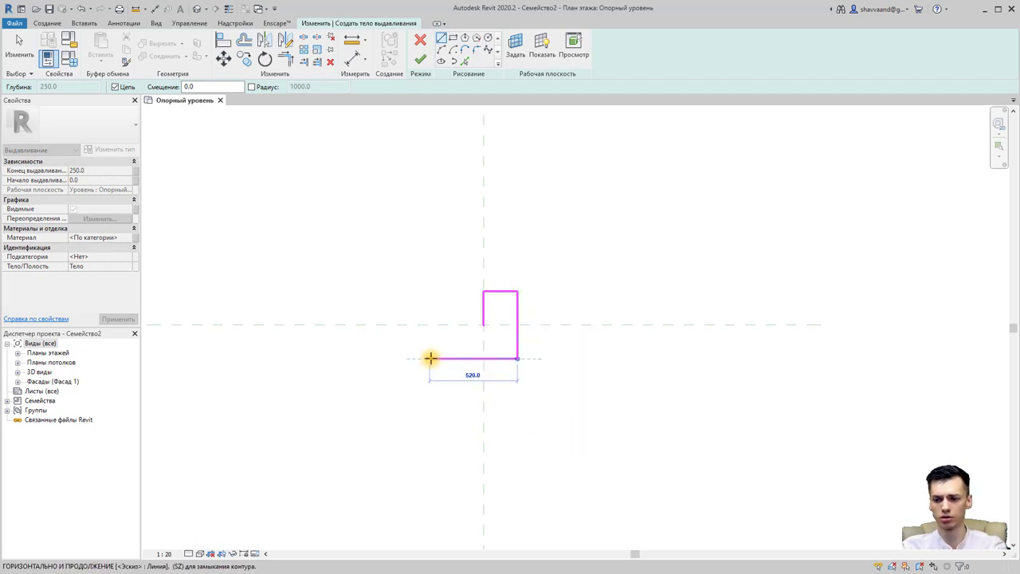
type("400")
key("Return")
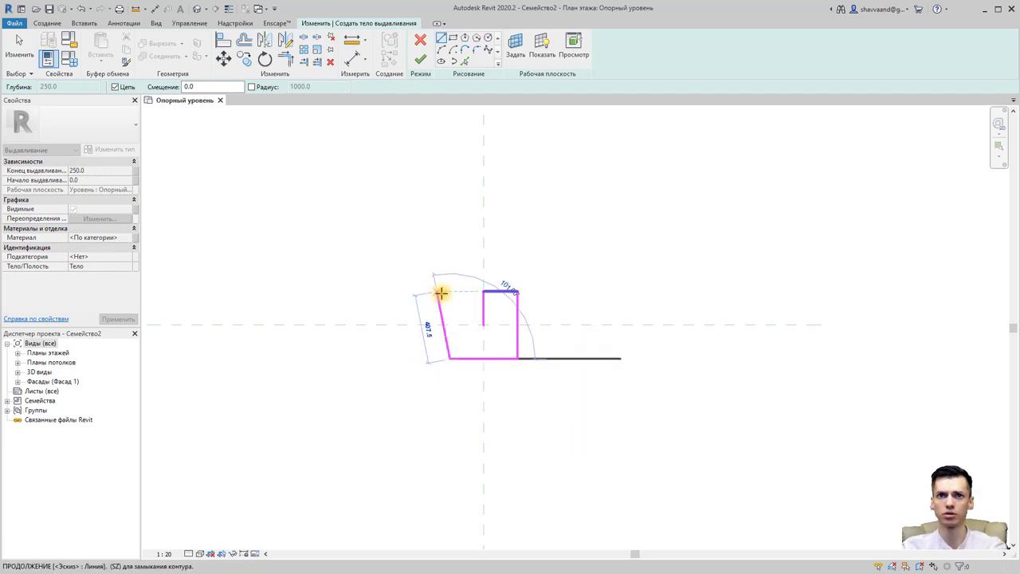
type("400")
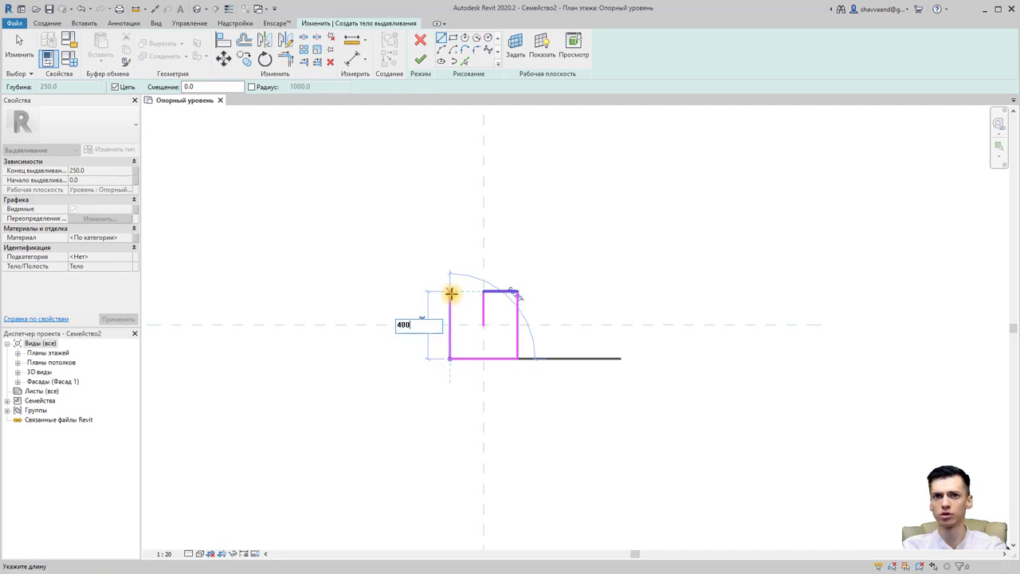
key("Return")
left_click(518, 292)
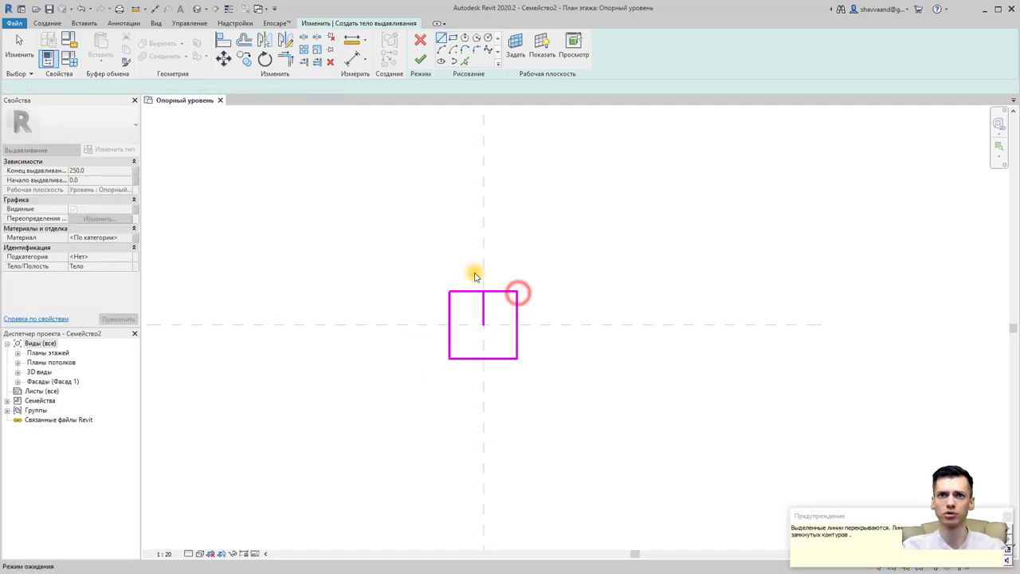
key("Escape")
key("Escape")
left_click_drag(464, 264, 522, 337)
key("Delete")
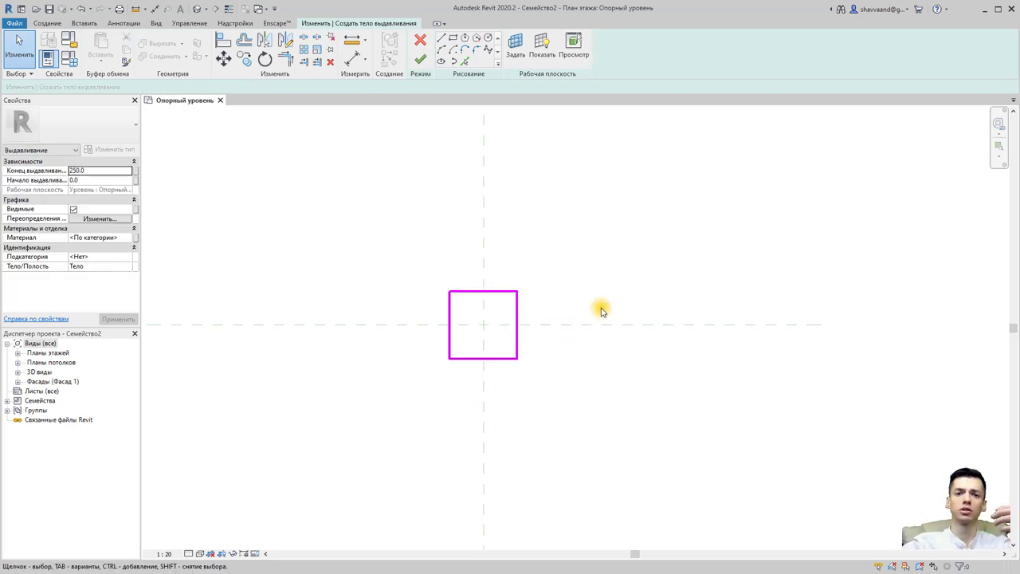
Step: Edit the extrusion end value, then add a new material and rename it Ж.Б
left_click(104, 170)
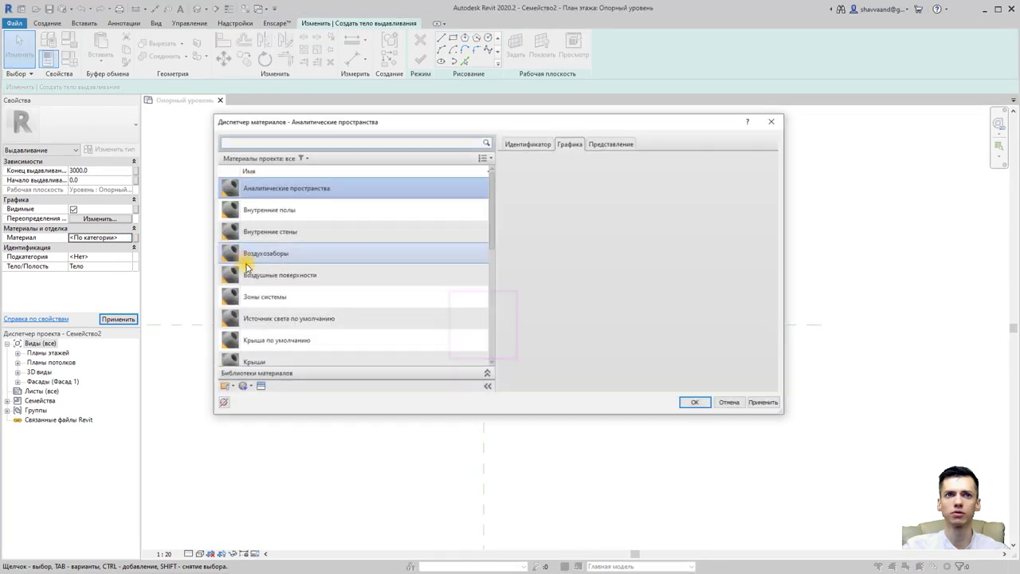
scroll(327, 255, "down", 5)
scroll(321, 269, "up", 5)
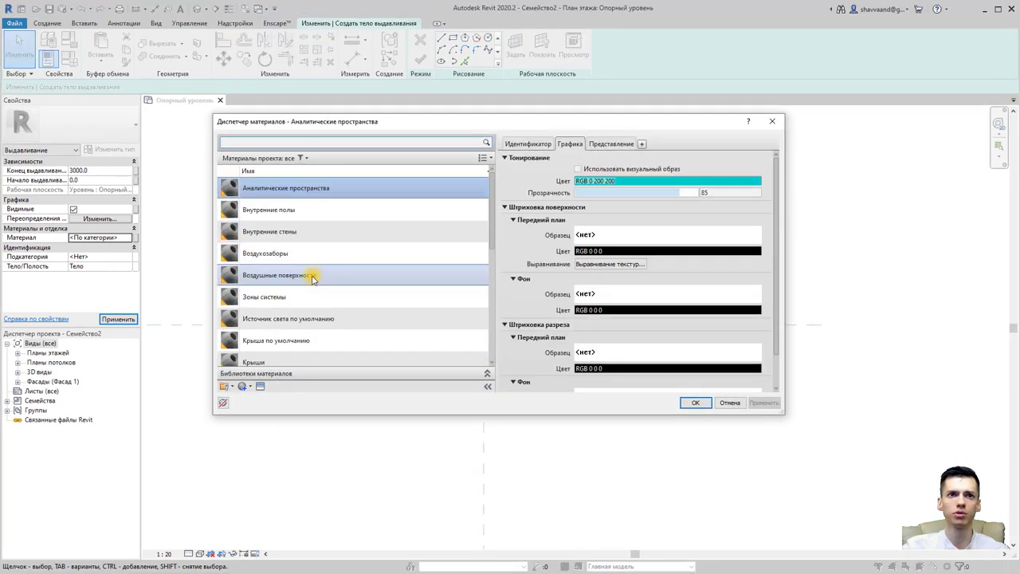
scroll(322, 307, "down", 3)
scroll(330, 327, "down", 2)
scroll(334, 319, "up", 5)
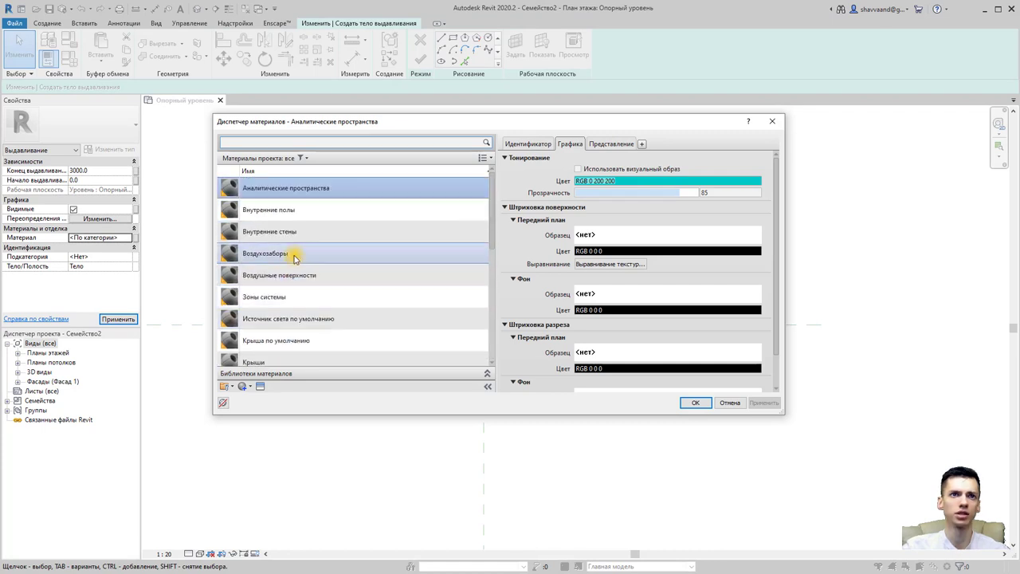
scroll(322, 287, "down", 5)
left_click(232, 386)
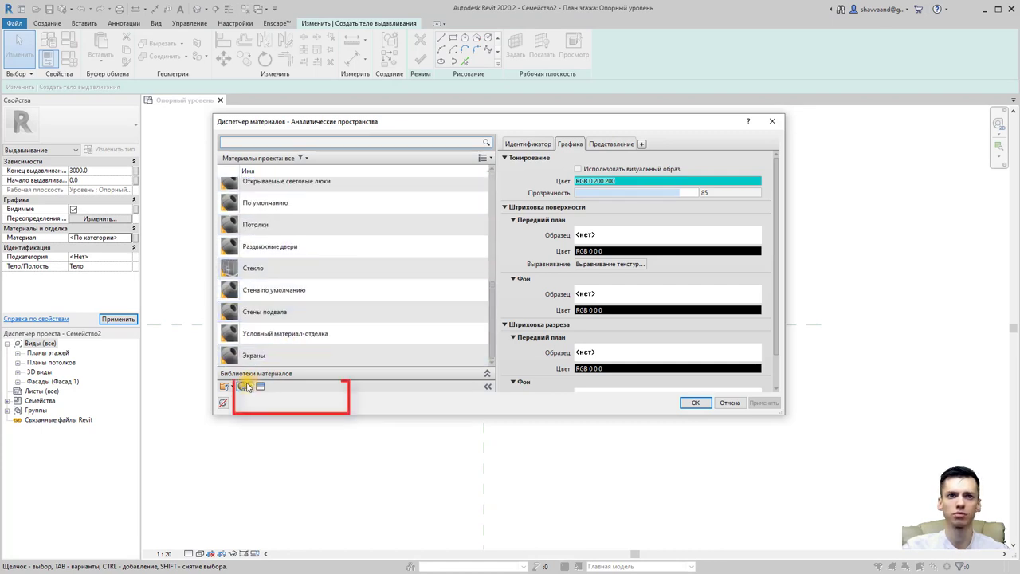
left_click(253, 395)
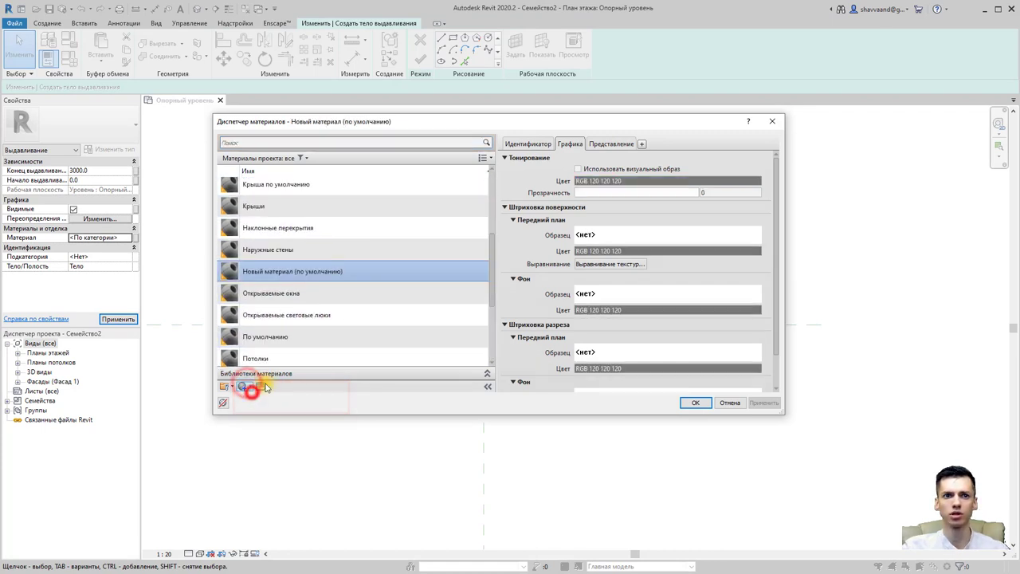
right_click(292, 267)
left_click(338, 313)
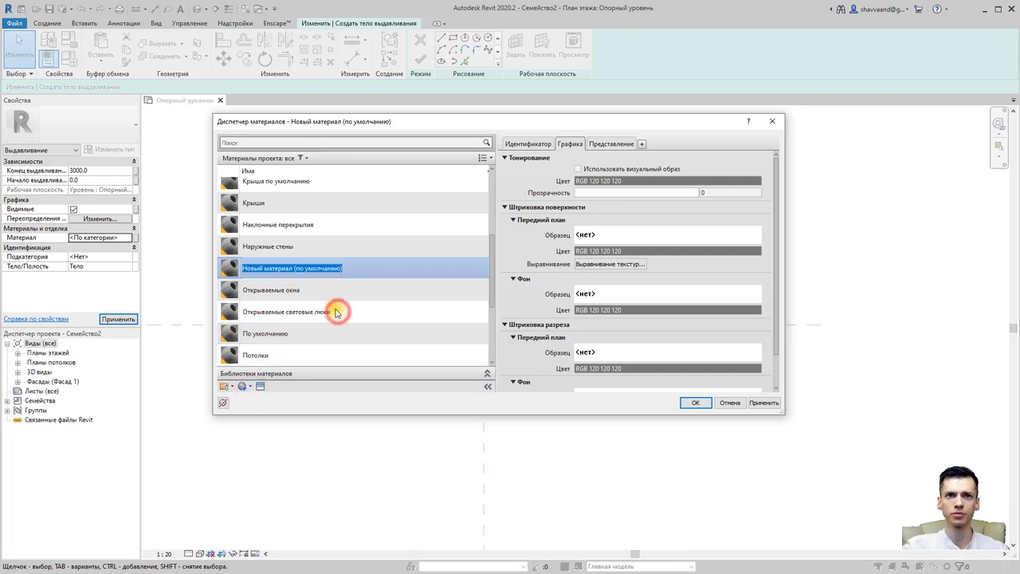
key("BackSpace")
type("Ж.Б")
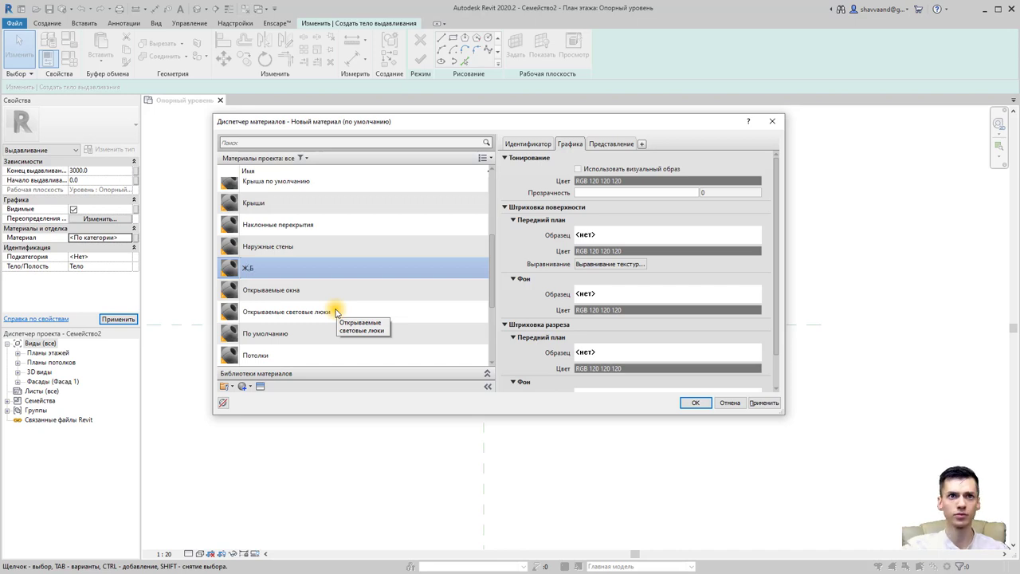
Step: Give Ж.Б the light-grey Железобетон concrete asset, confirm it, and finish the extrusion
left_click(260, 386)
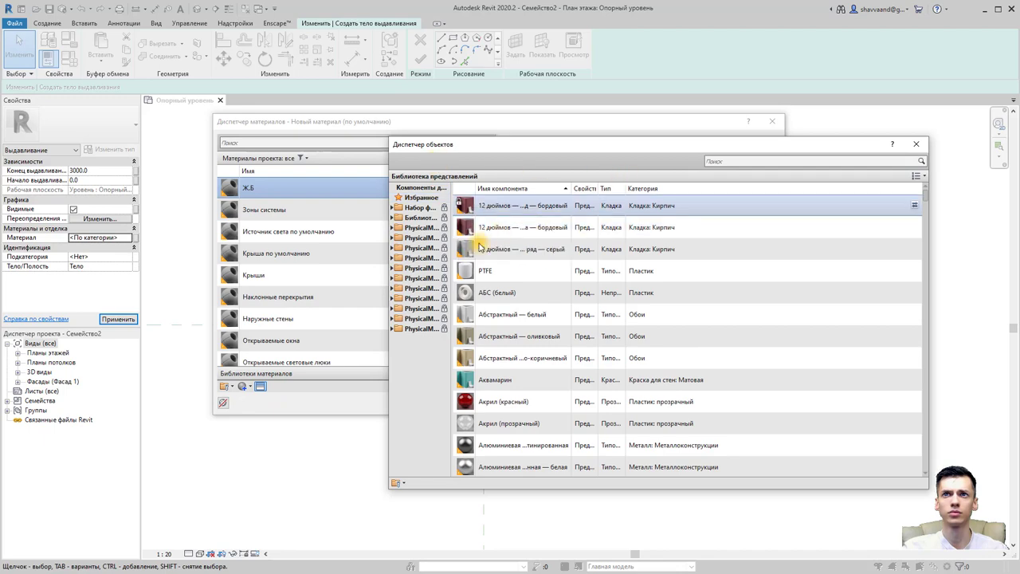
left_click(394, 206)
left_click(418, 218)
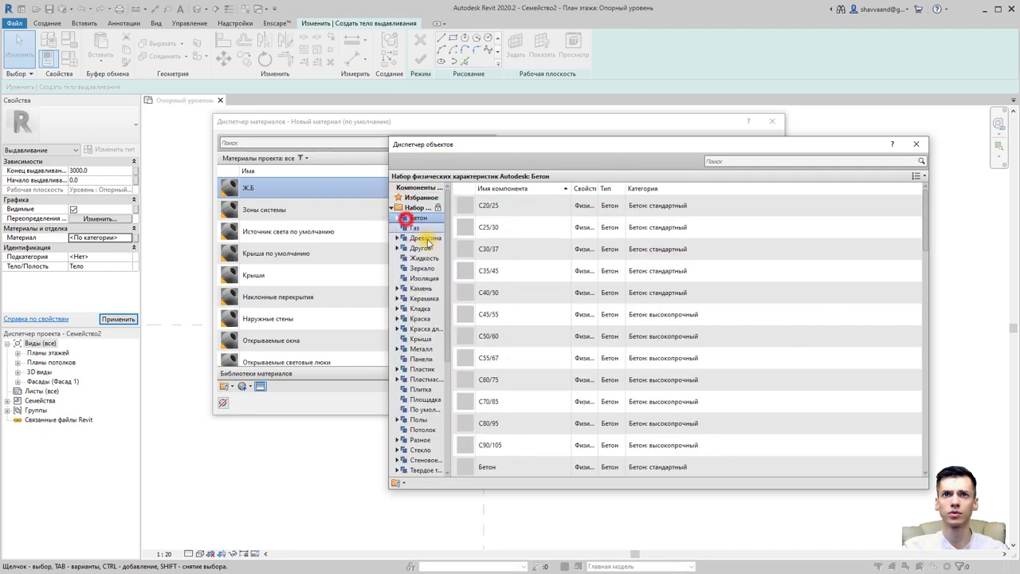
scroll(511, 299, "down", 3)
scroll(517, 310, "down", 2)
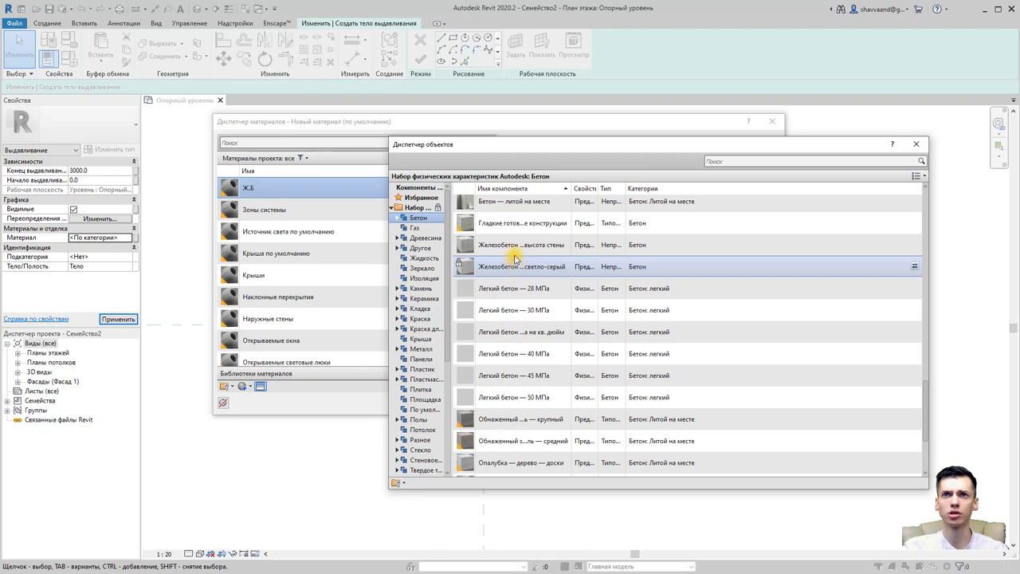
left_click(514, 268)
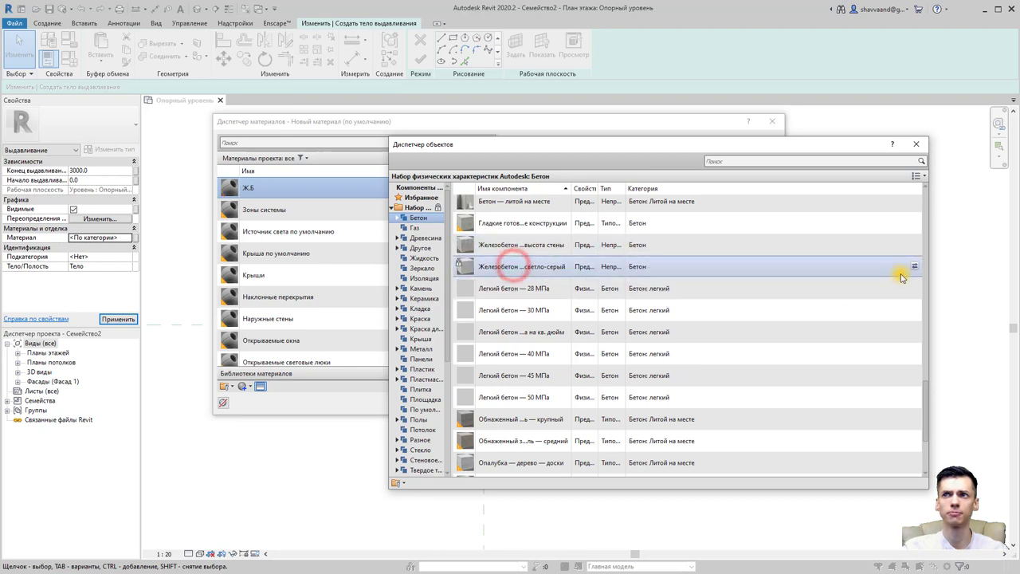
left_click(916, 144)
left_click(687, 402)
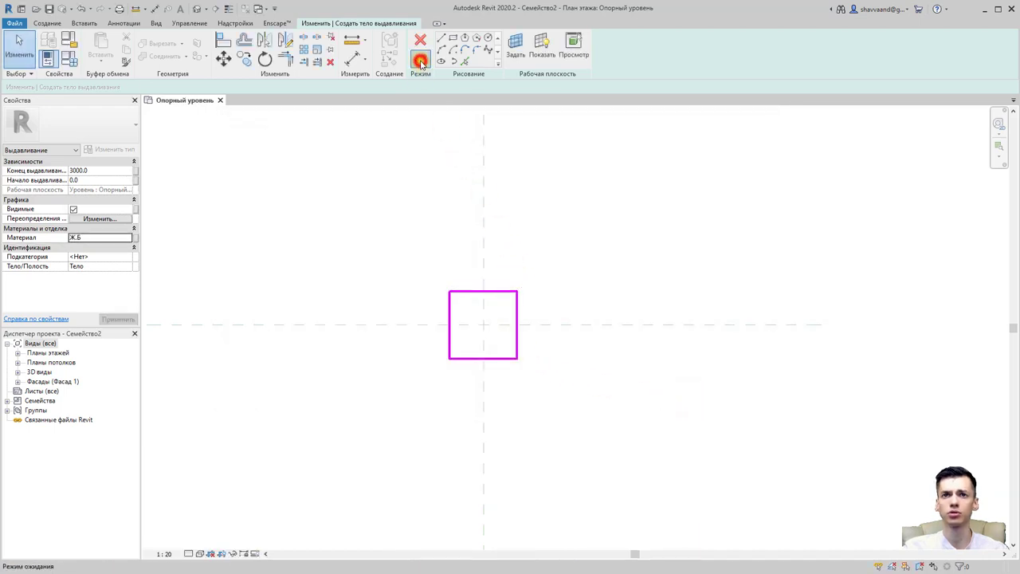
left_click(420, 59)
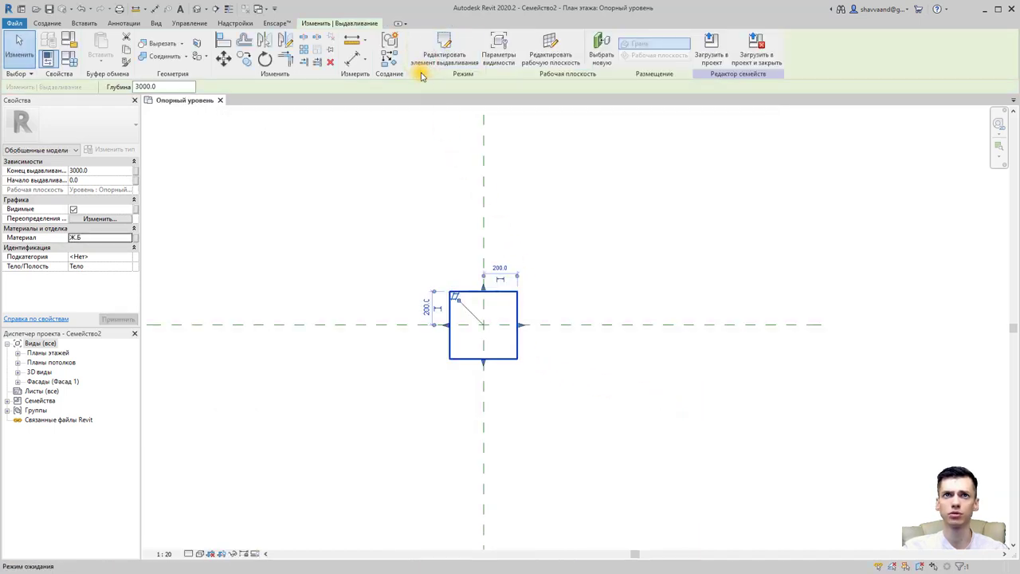
Step: Show the column in the default 3D view with Realistic visual style
left_click(197, 9)
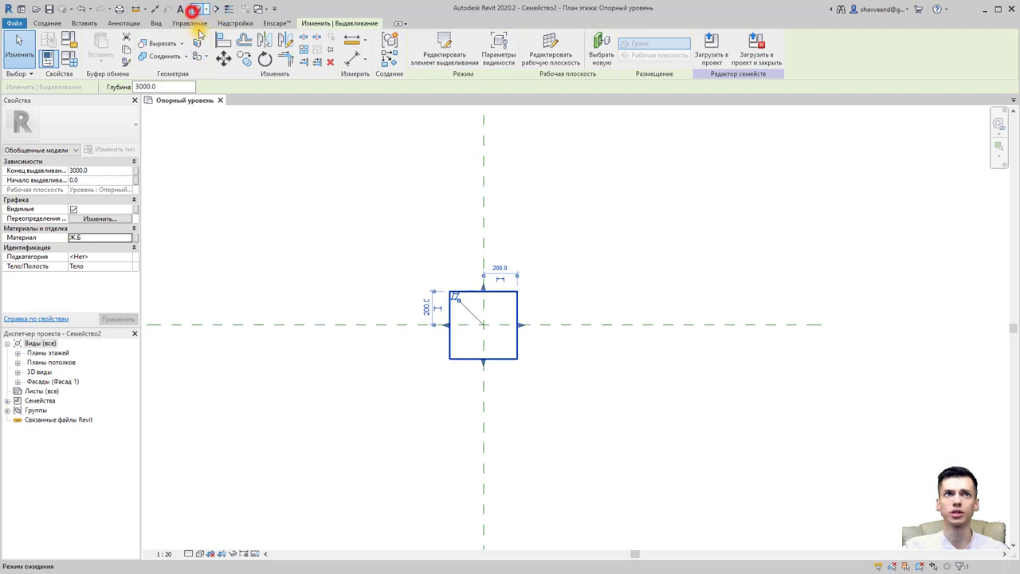
left_click(246, 467)
left_click(200, 553)
left_click(228, 532)
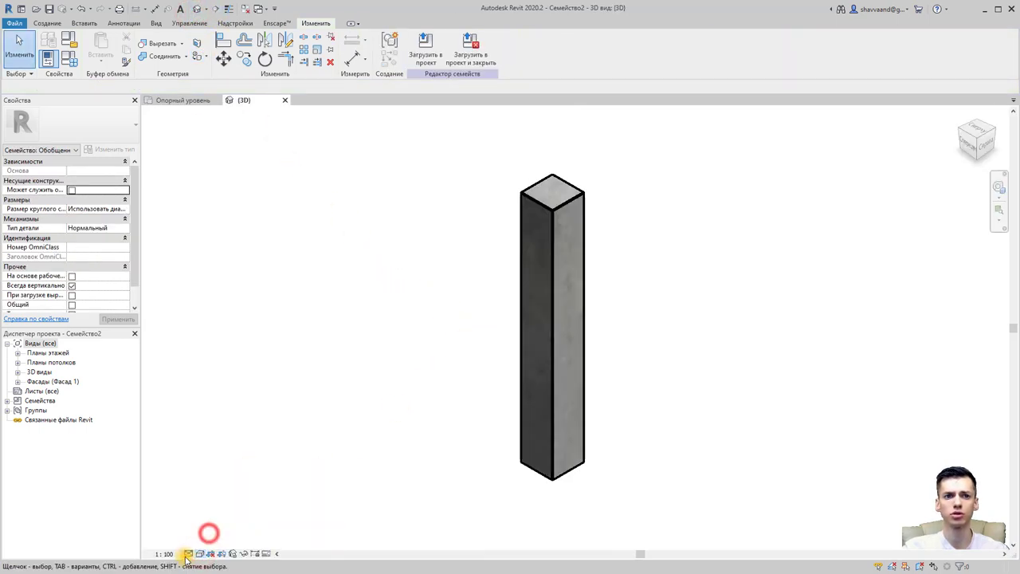
mouse_move(363, 424)
middle_mouse_down("shift")
mouse_move(413, 414)
mouse_move(178, 412)
mouse_move(330, 419)
mouse_move(335, 429)
middle_mouse_up("shift")
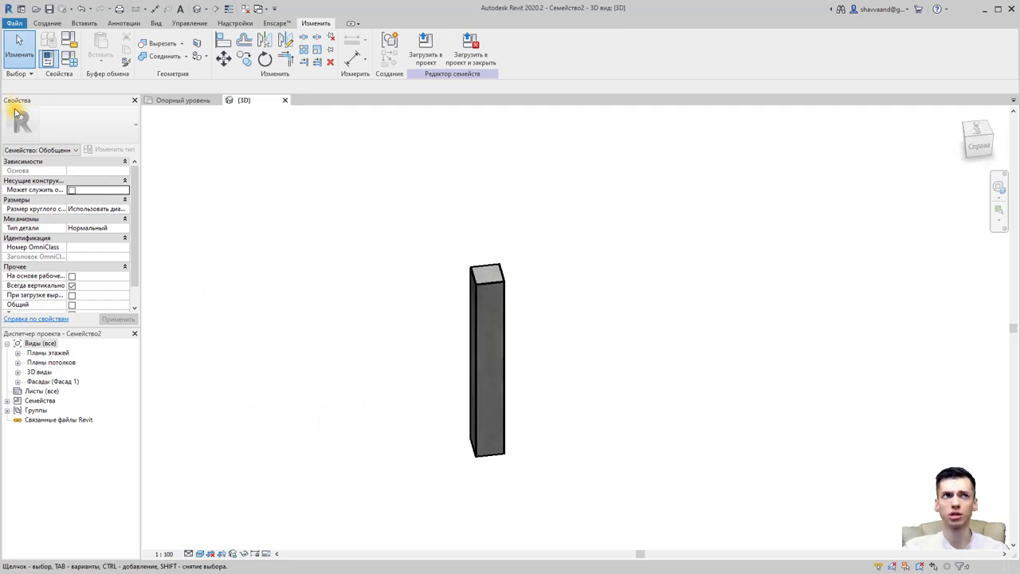
Step: Create a new project from the construction template
left_click(14, 23)
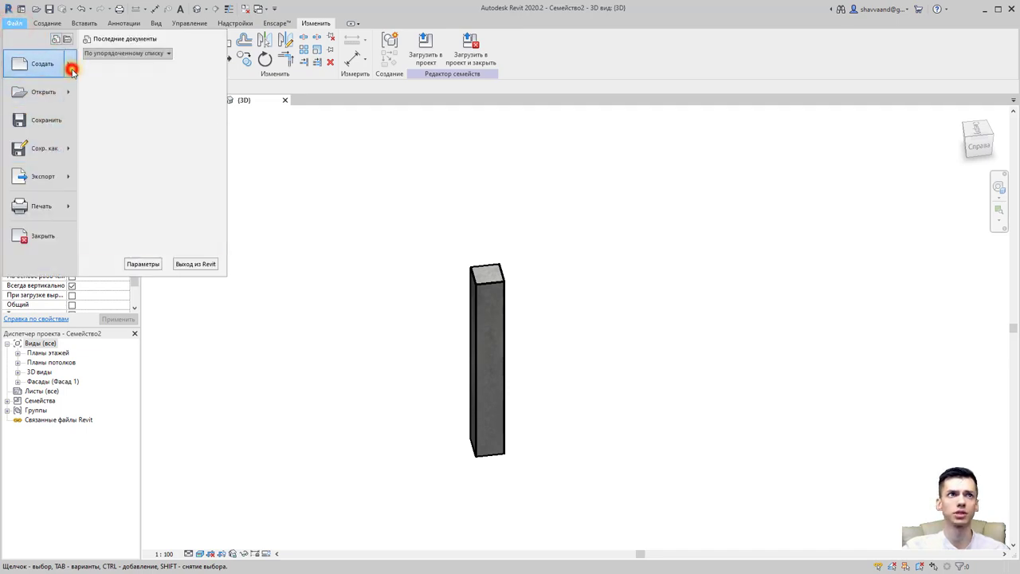
mouse_move(43, 64)
left_click(128, 70)
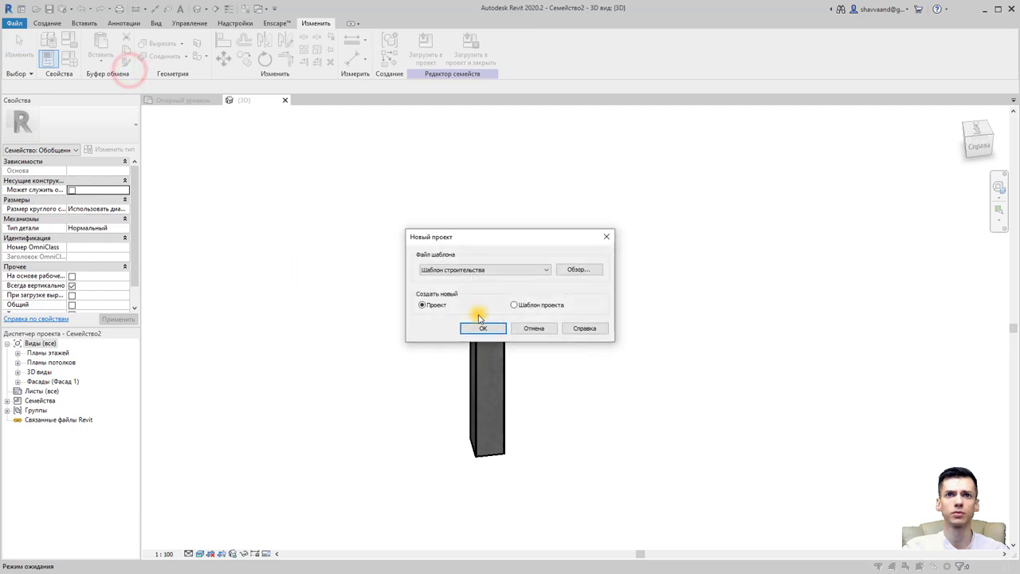
left_click(483, 330)
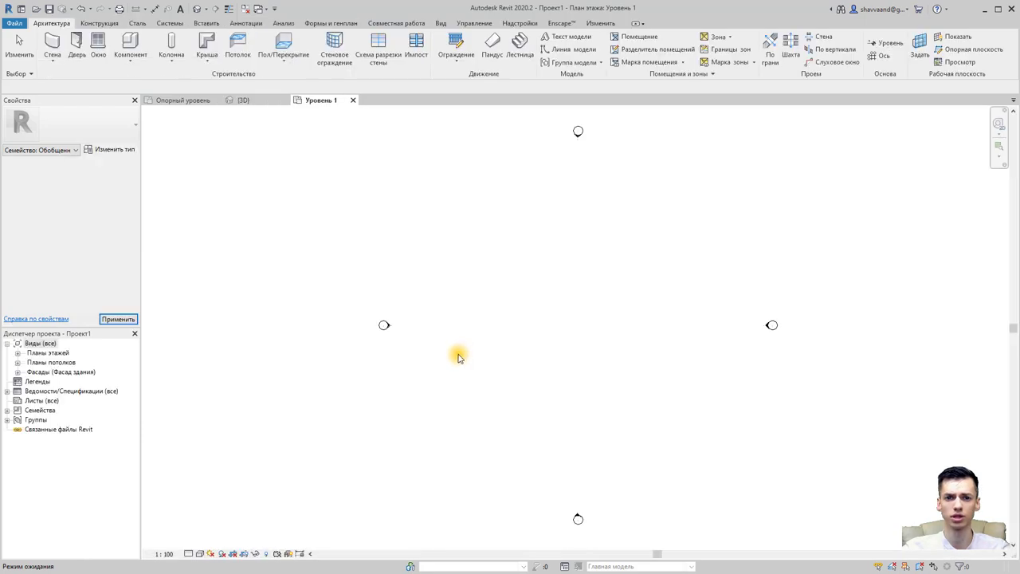
Step: Close the family's plan view and switch back to Семейство2's 3D view
left_click(247, 8)
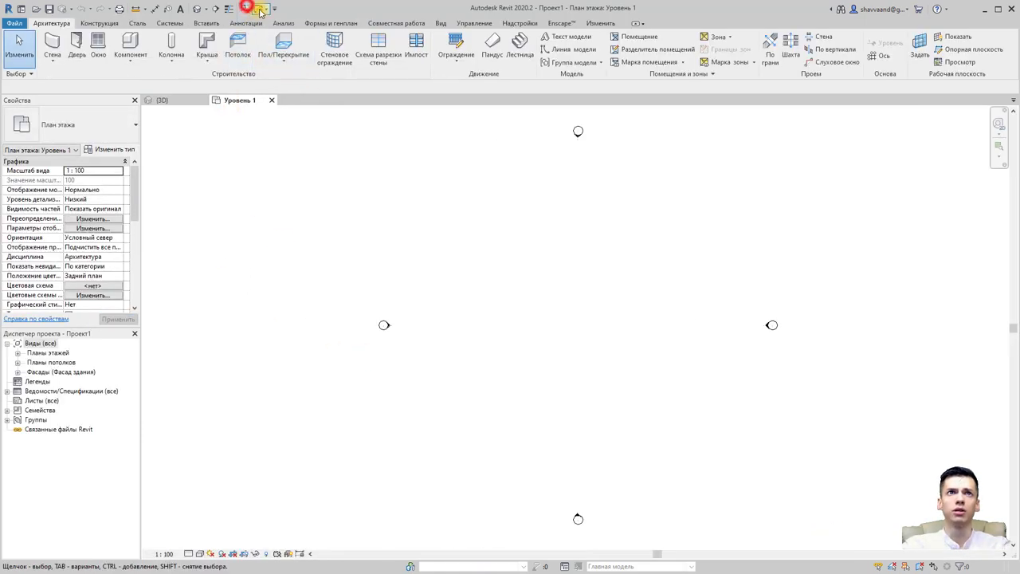
left_click(261, 9)
left_click(292, 36)
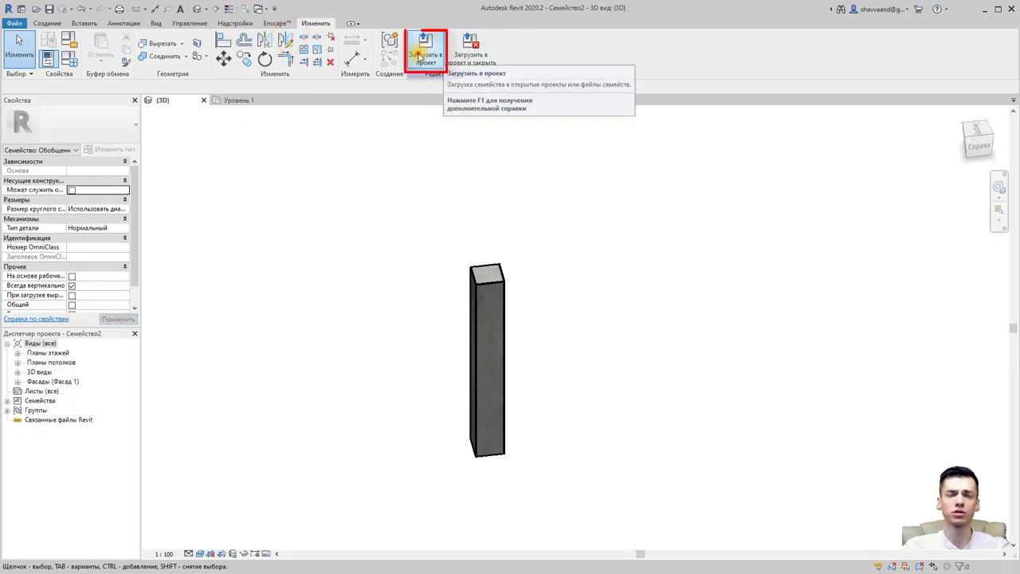
Step: Load Семейство2 into Проект1, place a single column on Уровень 1, and view it in 3D
left_click(425, 49)
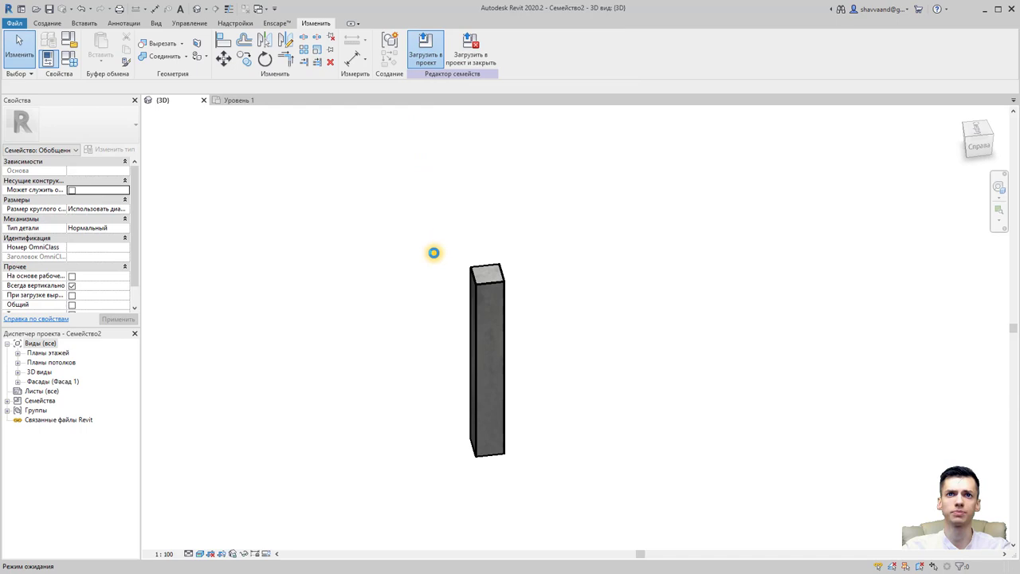
left_click(525, 338)
scroll(528, 339, "up", 2)
scroll(520, 335, "up", 2)
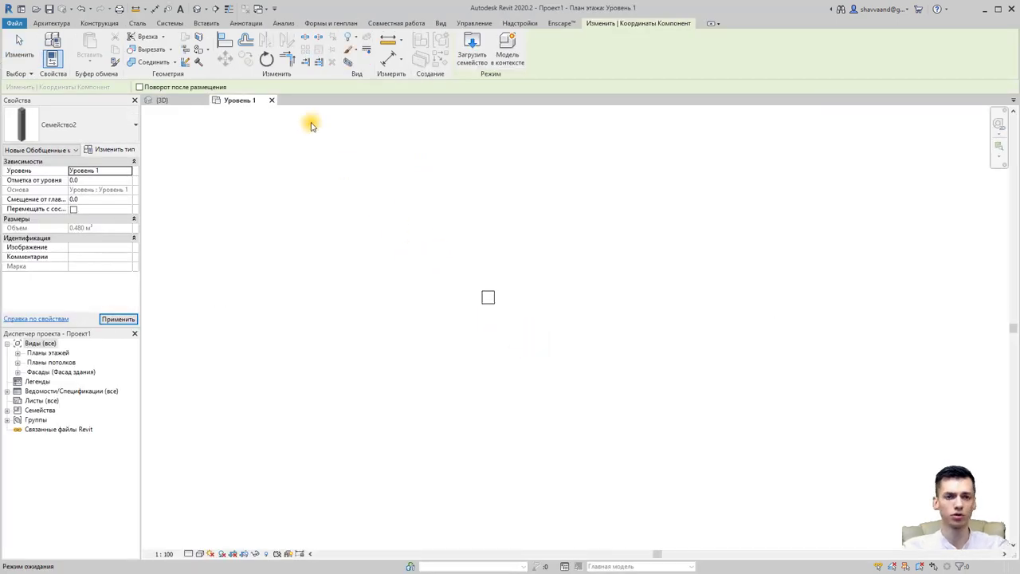
key("Escape")
left_click(196, 9)
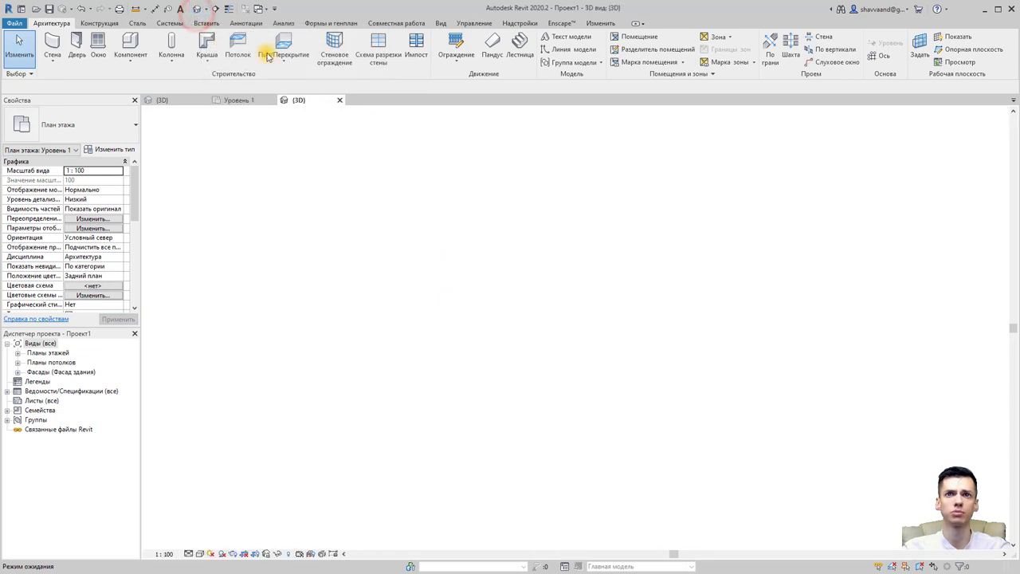
Step: Close the Уровень 1 plan and show the column Shaded at Fine detail level
left_click(242, 9)
scroll(371, 387, "up", 2)
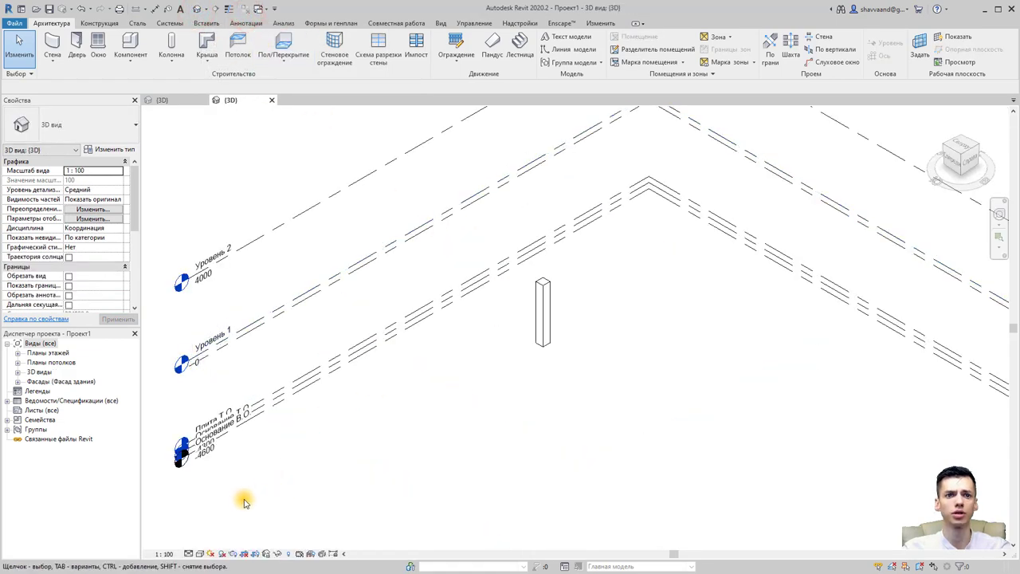
left_click(200, 553)
left_click(208, 531)
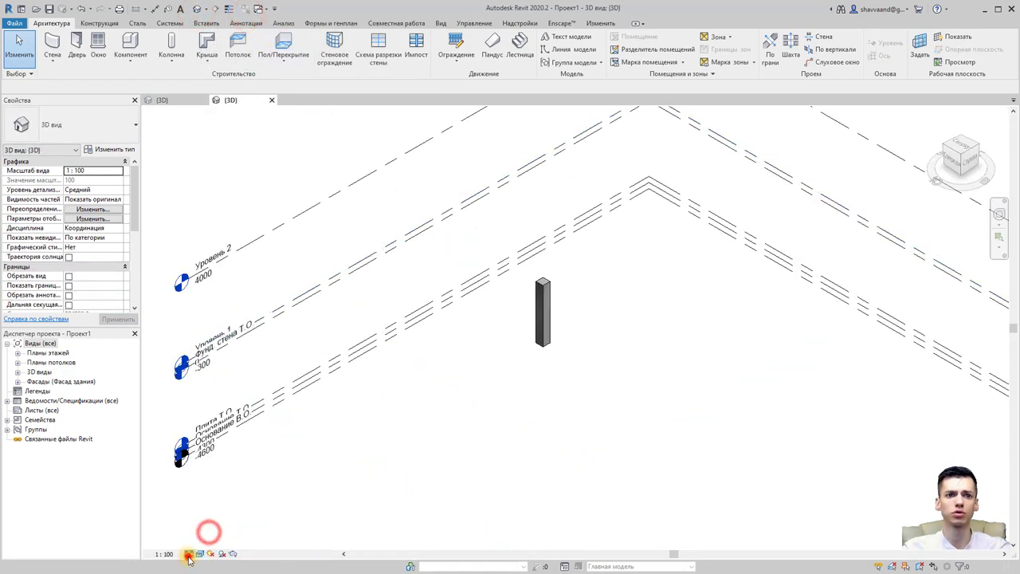
left_click(188, 555)
left_click(198, 542)
scroll(569, 303, "up", 3)
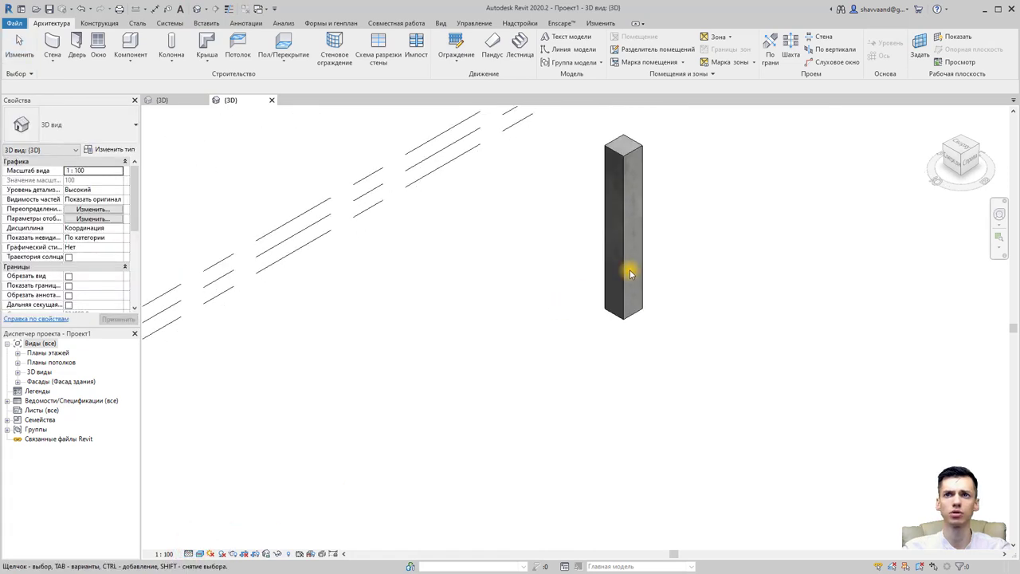
left_click_drag(630, 274, 515, 447)
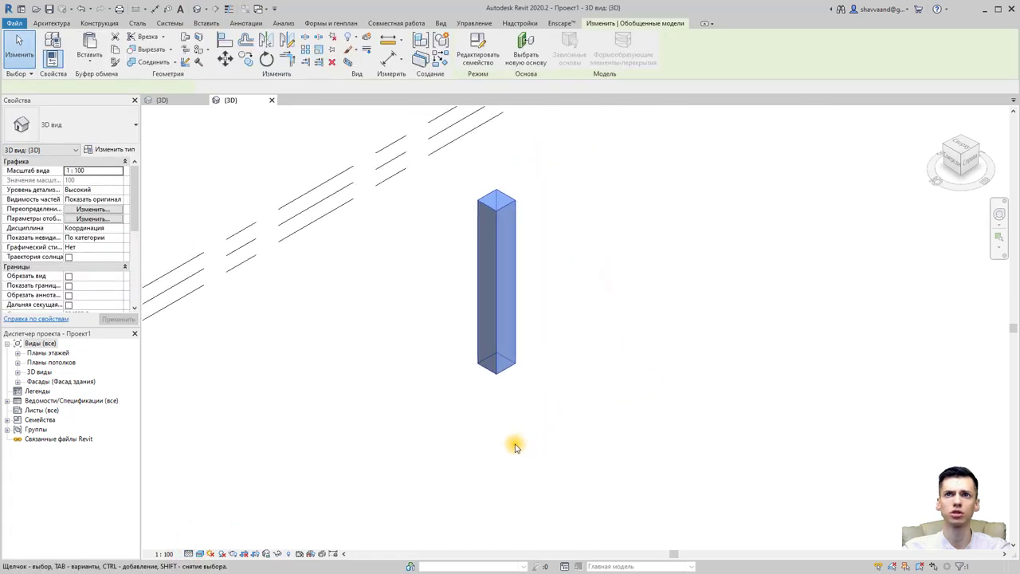
scroll(515, 447, "down", 3)
mouse_move(474, 398)
middle_mouse_down("shift")
mouse_move(456, 273)
mouse_move(462, 247)
mouse_move(358, 311)
mouse_move(354, 368)
middle_mouse_up("shift")
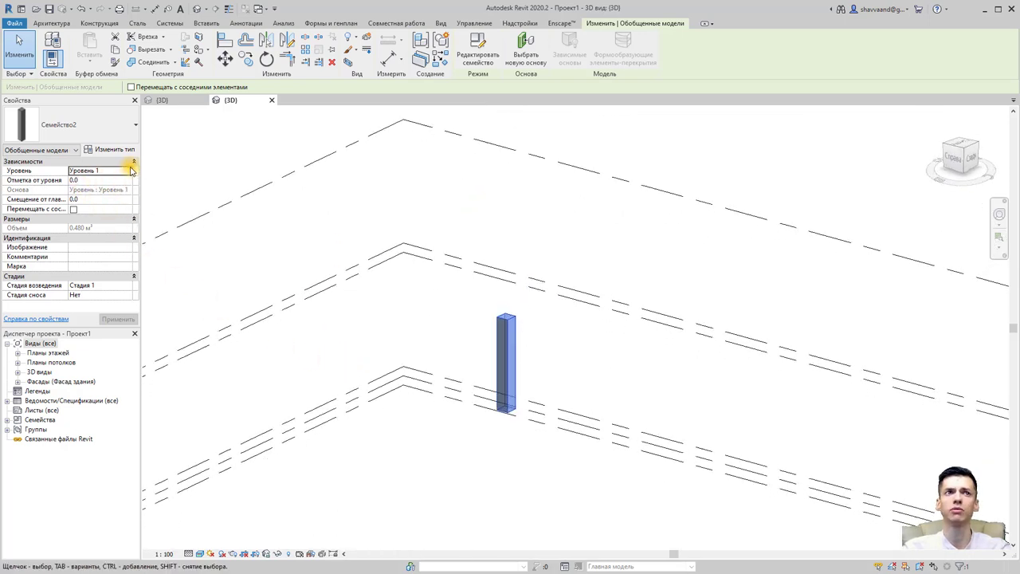
Step: Check the column's type properties, then close them and deselect the column
left_click(134, 151)
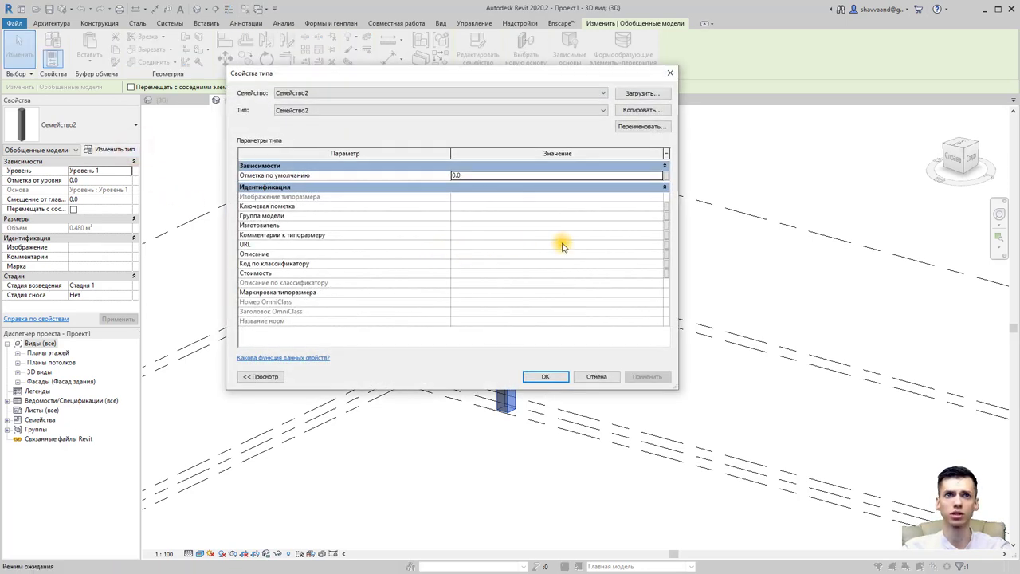
key("Escape")
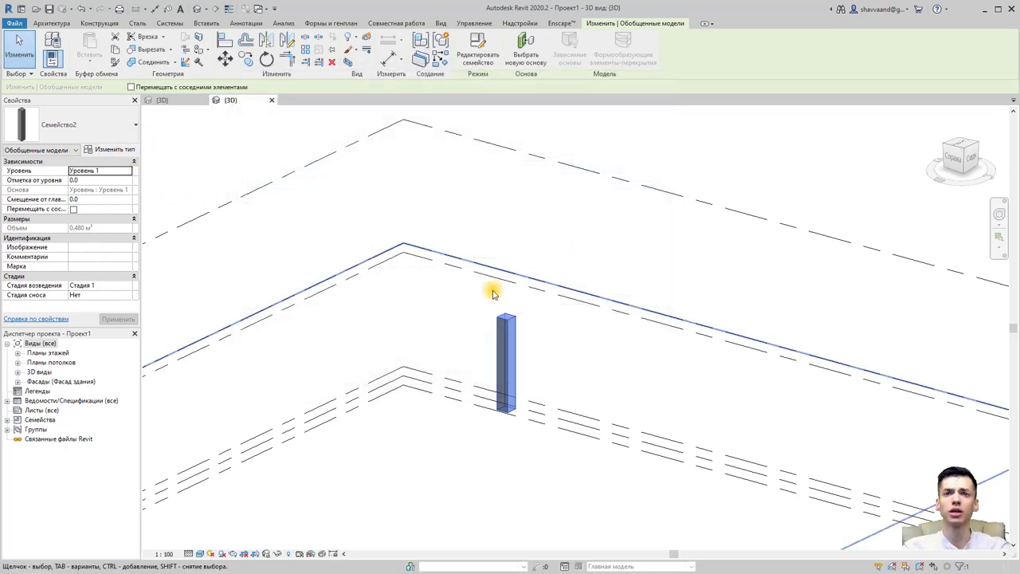
key("Escape")
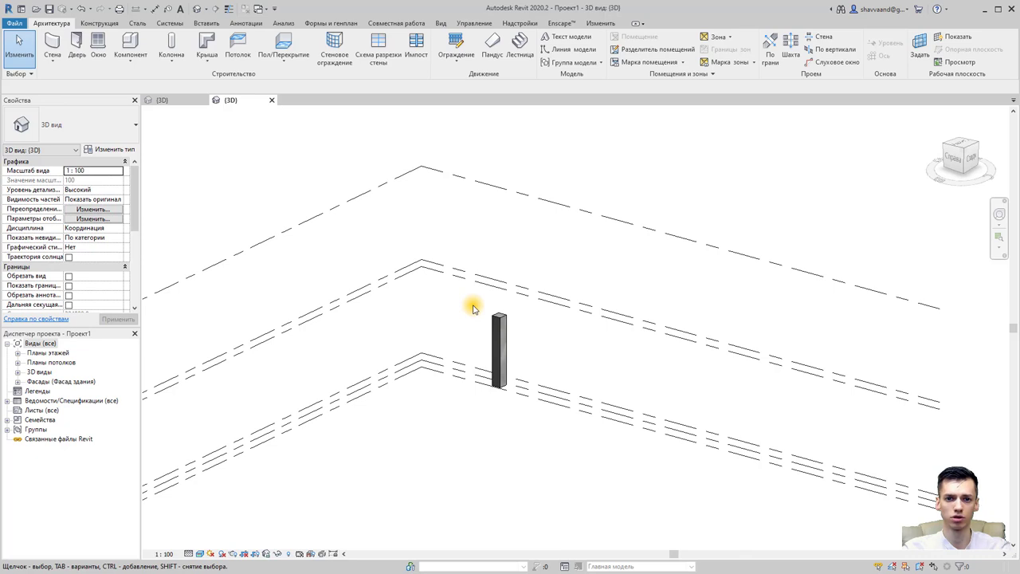
Step: Return to Семейство2 and open its Опорный уровень plan centred on the square
left_click(262, 12)
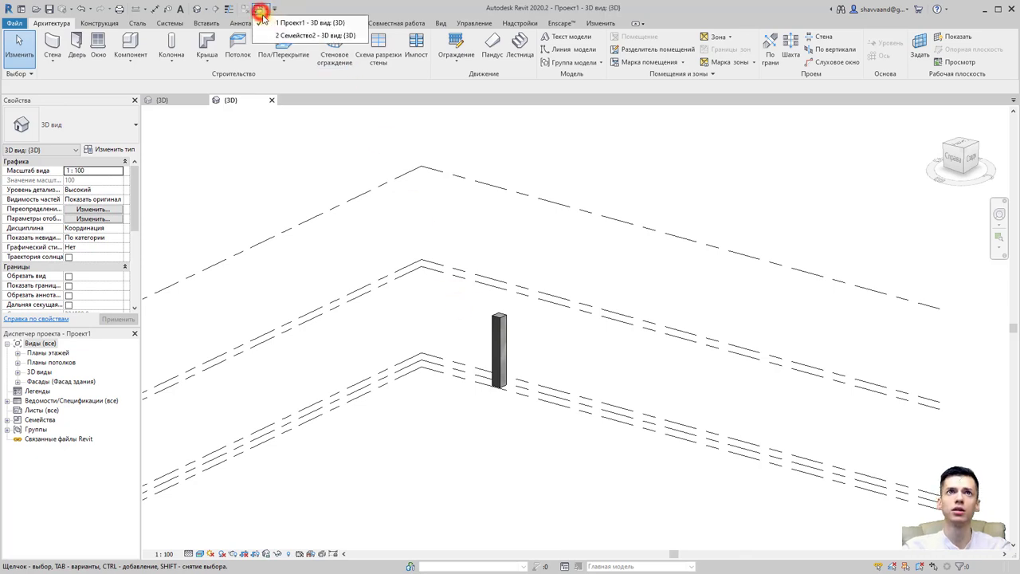
left_click(283, 35)
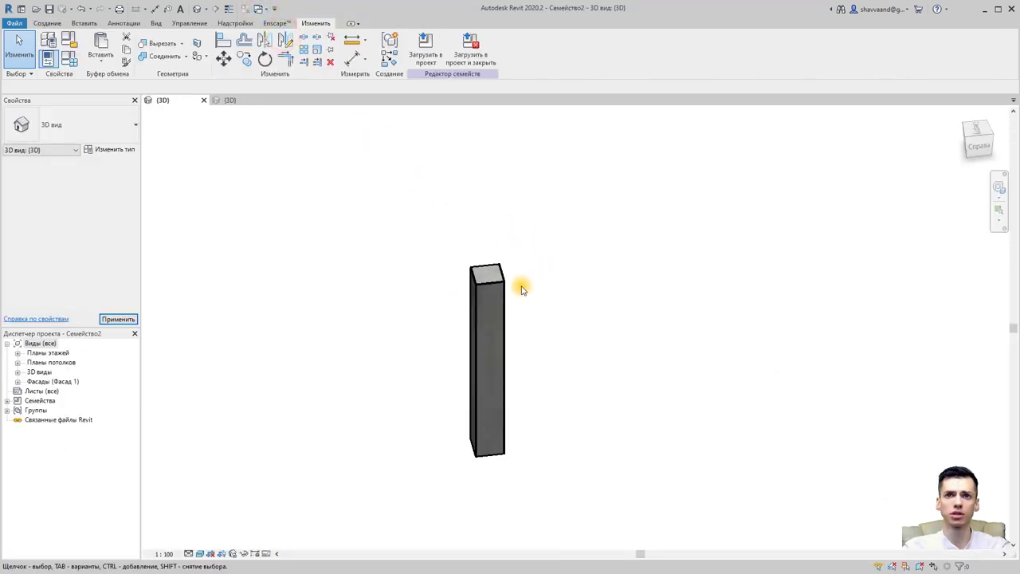
left_click(17, 352)
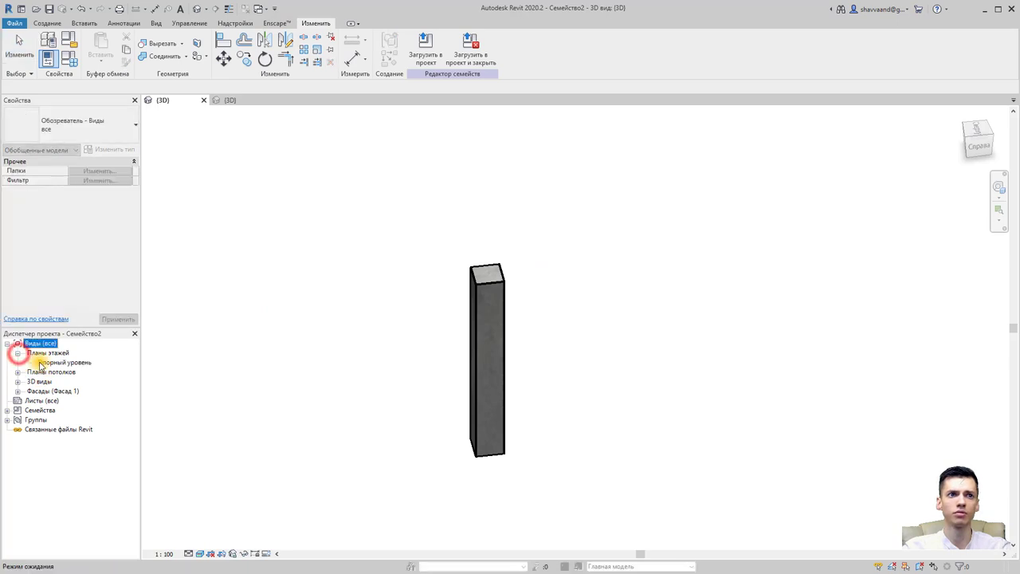
double_click(44, 362)
scroll(558, 327, "up", 2)
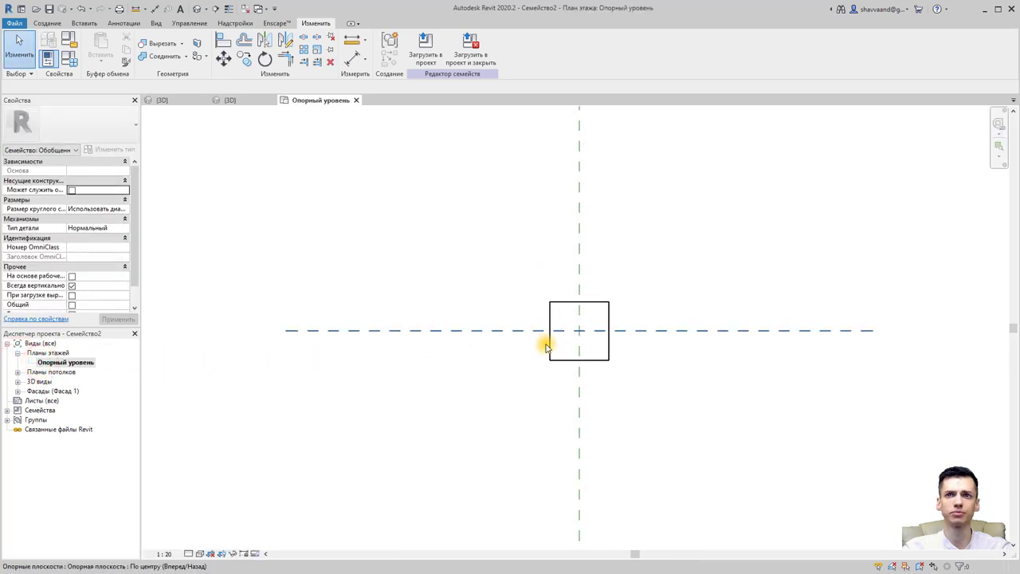
middle_click_drag(542, 346, 416, 354)
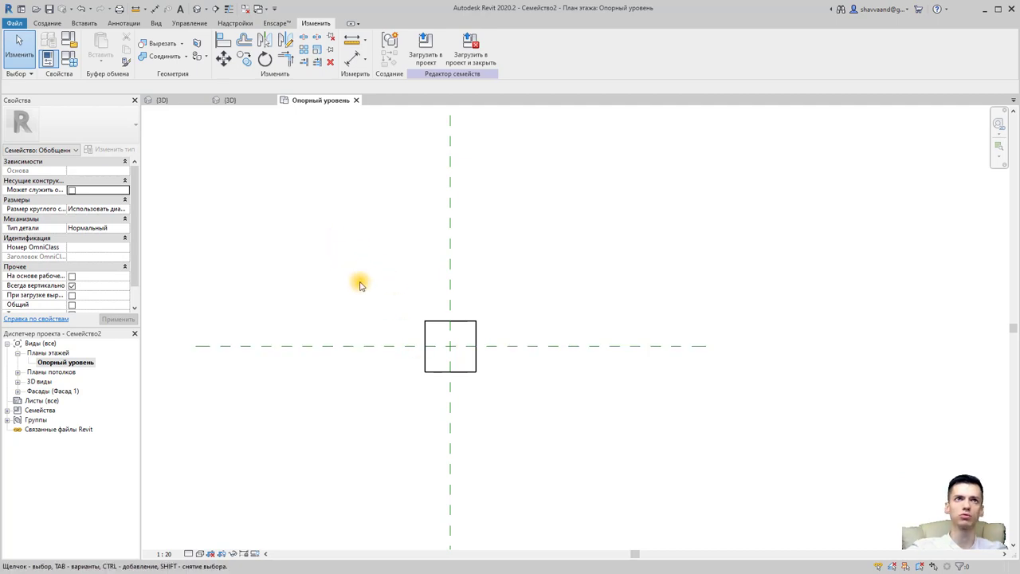
left_click(47, 23)
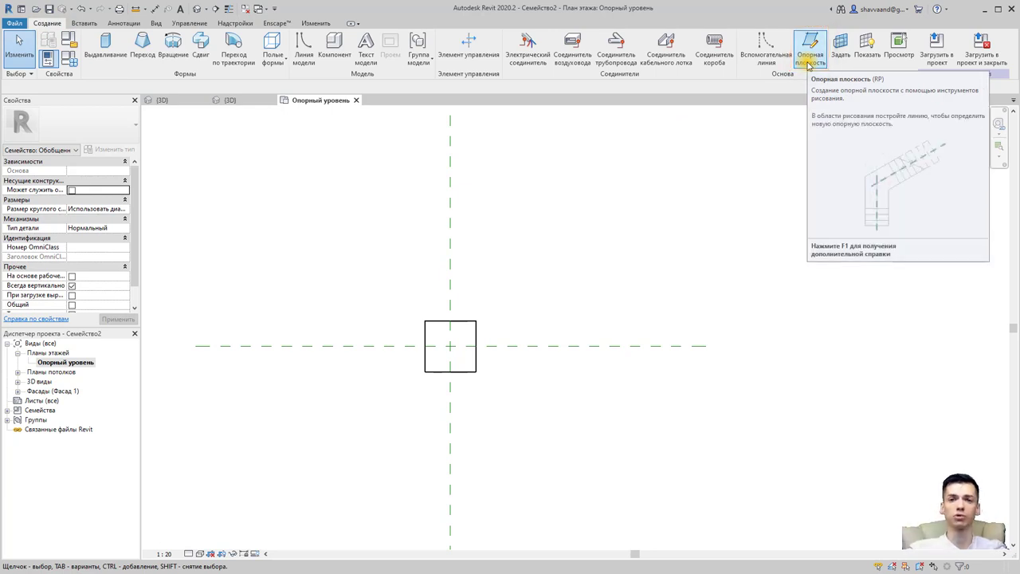
Step: Draw reference planes left, right, above and below the square
left_click(809, 62)
left_click(387, 208)
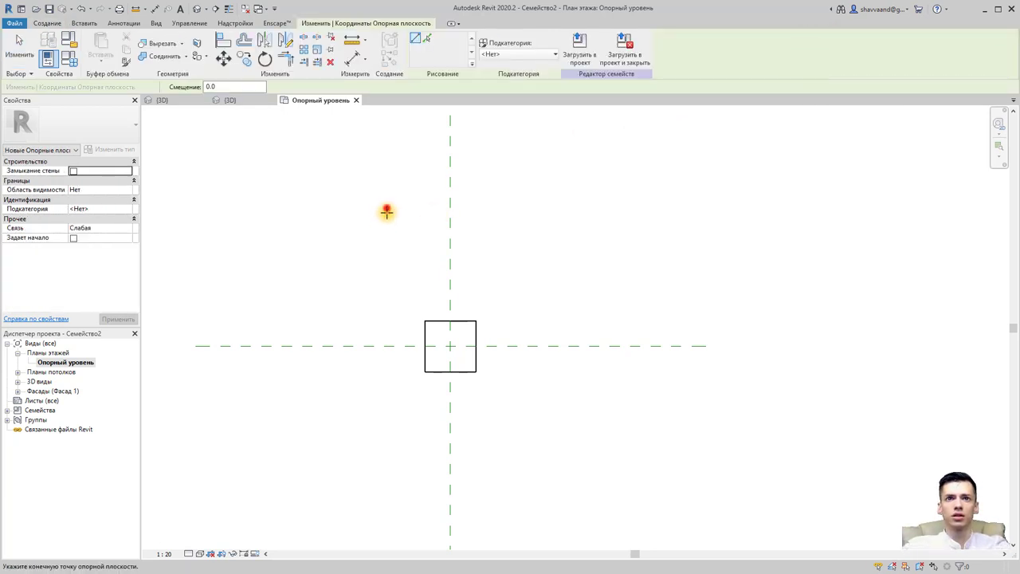
left_click(385, 448)
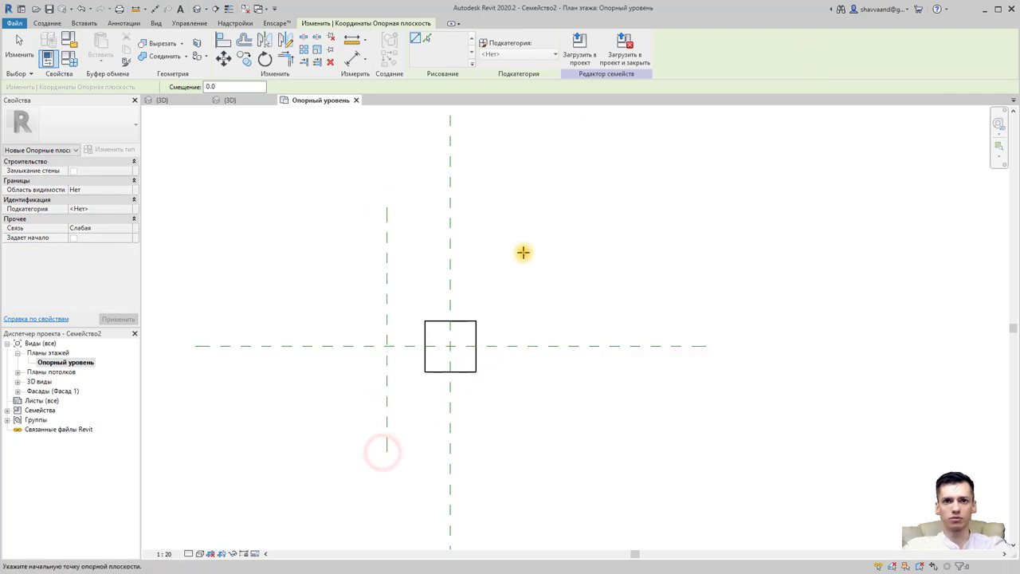
left_click(527, 208)
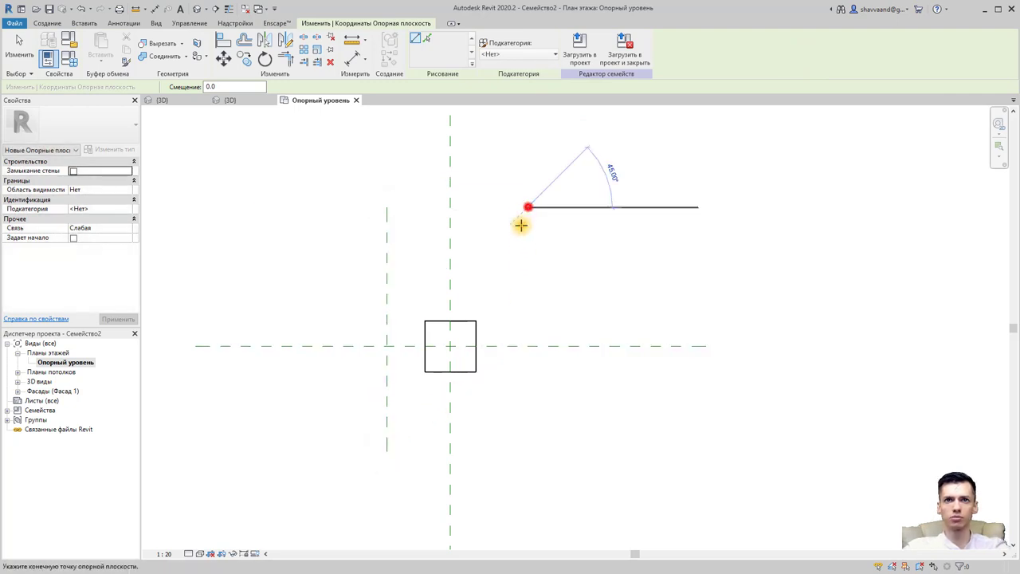
left_click(527, 454)
left_click(292, 284)
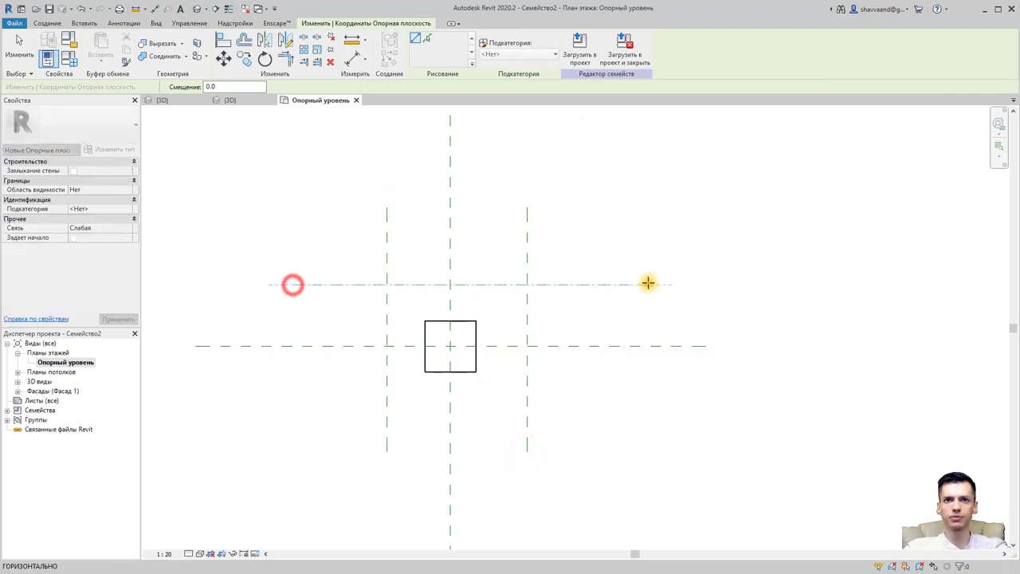
left_click(648, 284)
left_click(292, 399)
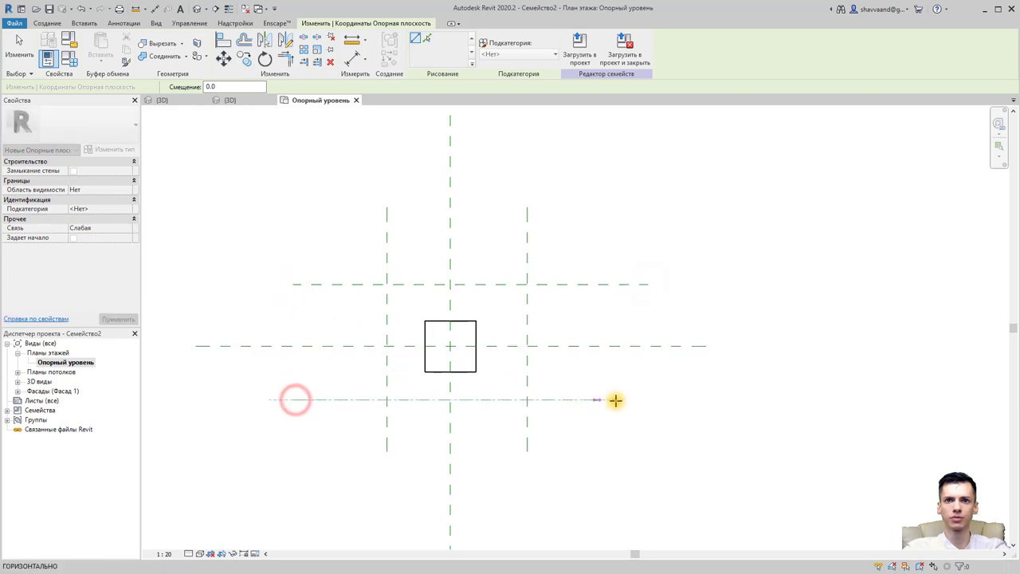
left_click(648, 399)
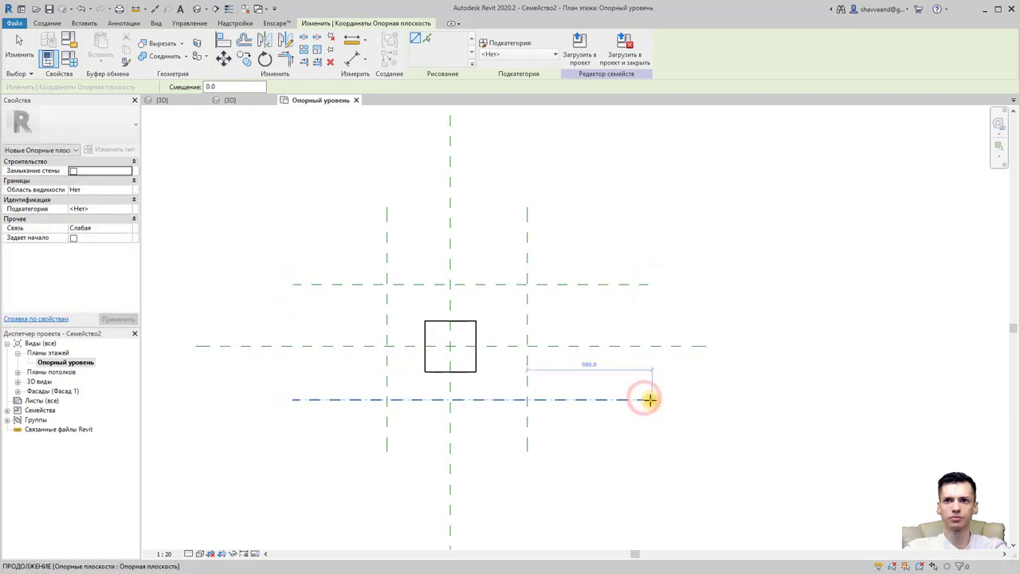
key("Escape")
left_click(646, 401)
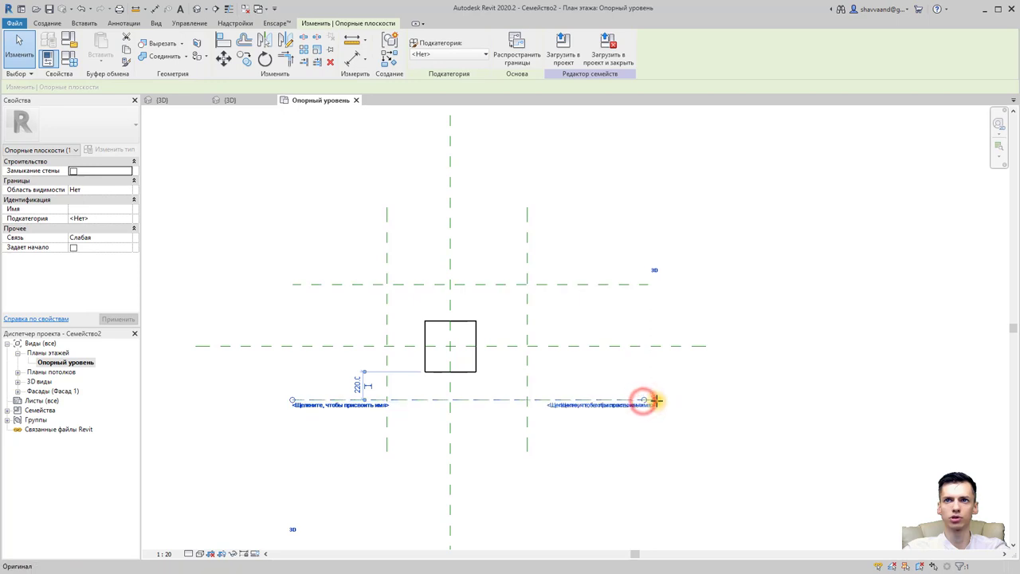
key("Escape")
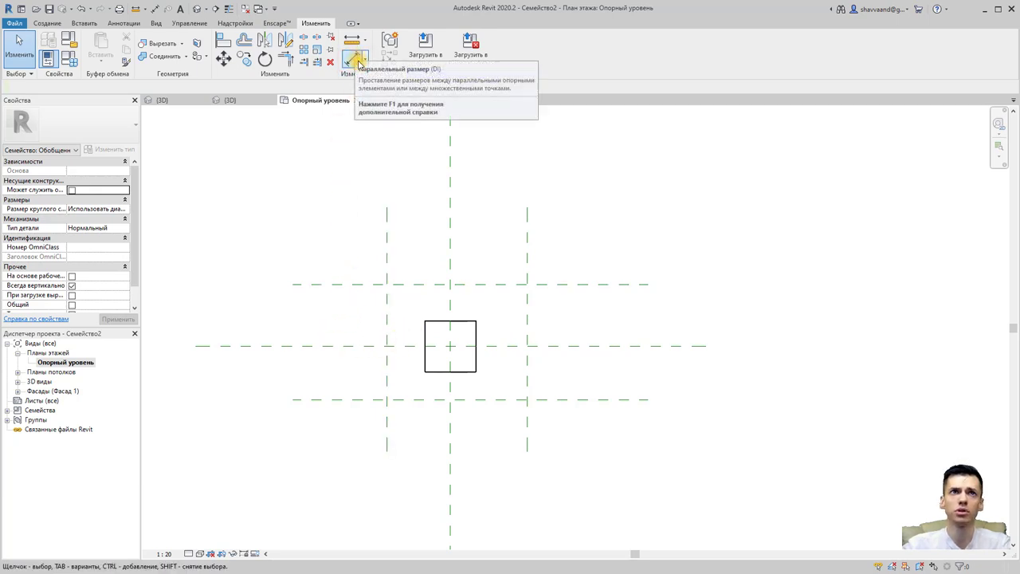
Step: Dimension the horizontal planes as a 482/420 chain and the vertical planes as 499/600
left_click(357, 60)
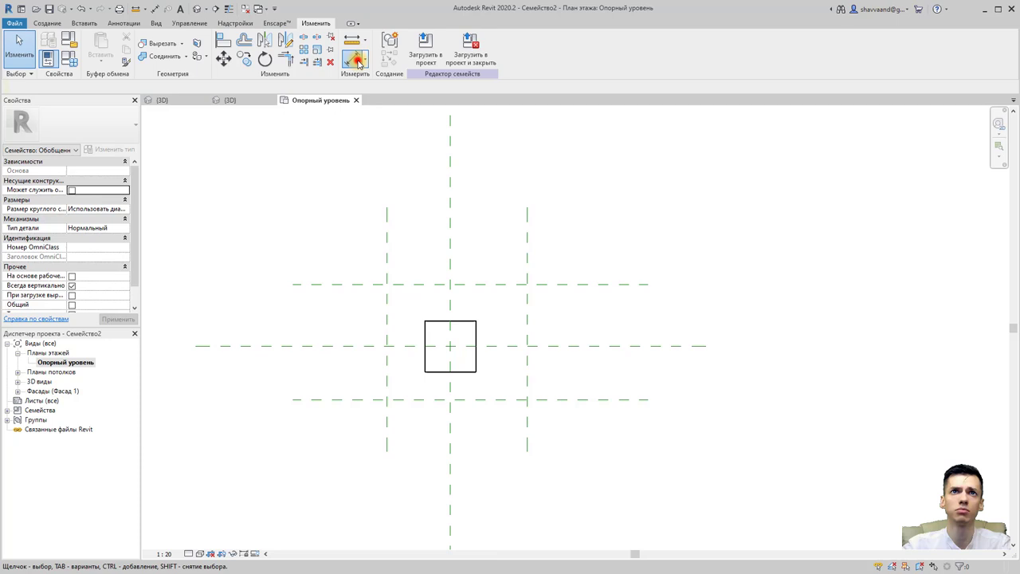
left_click(340, 283)
left_click(338, 346)
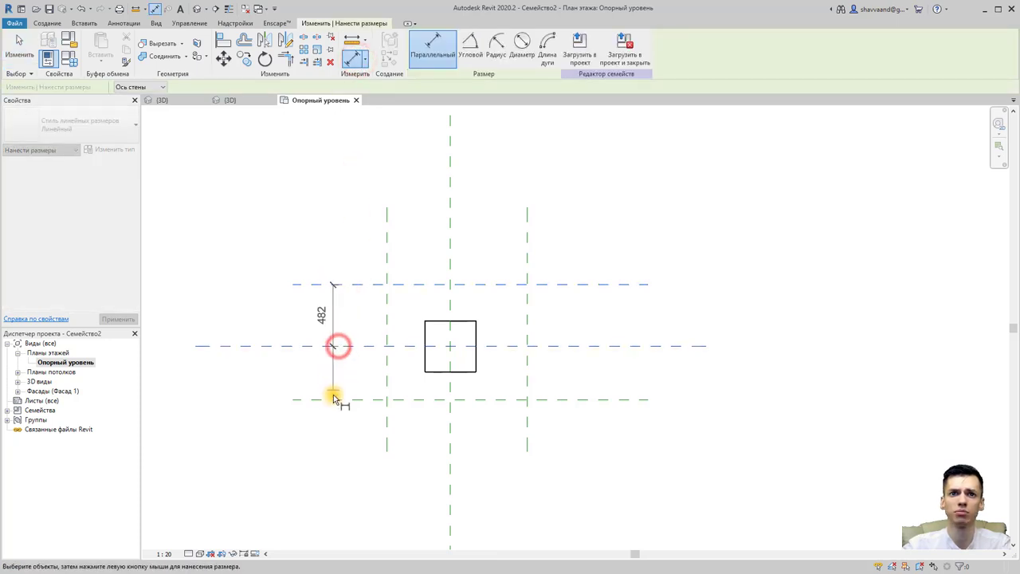
left_click(334, 400)
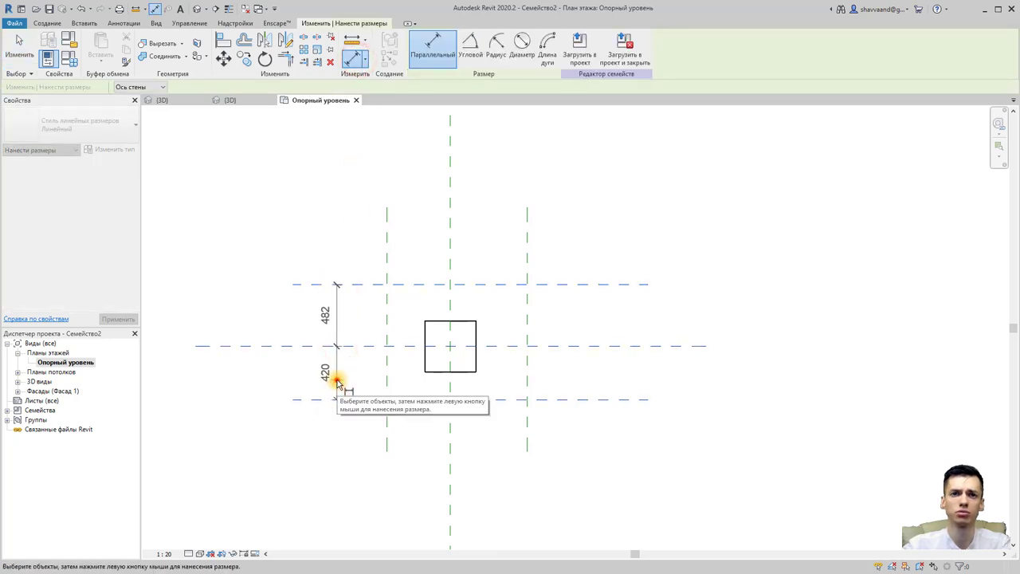
left_click(336, 377)
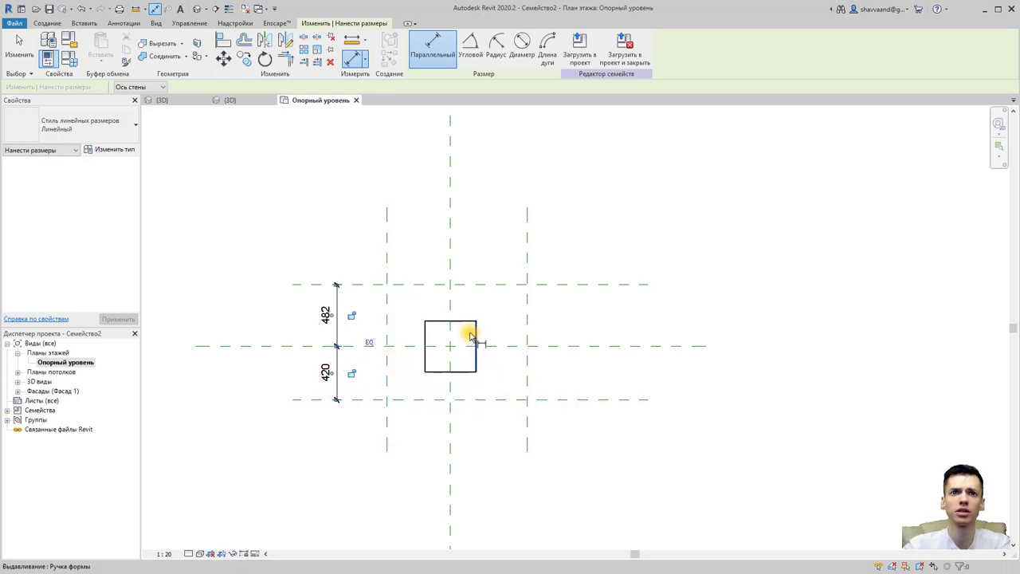
left_click(526, 249)
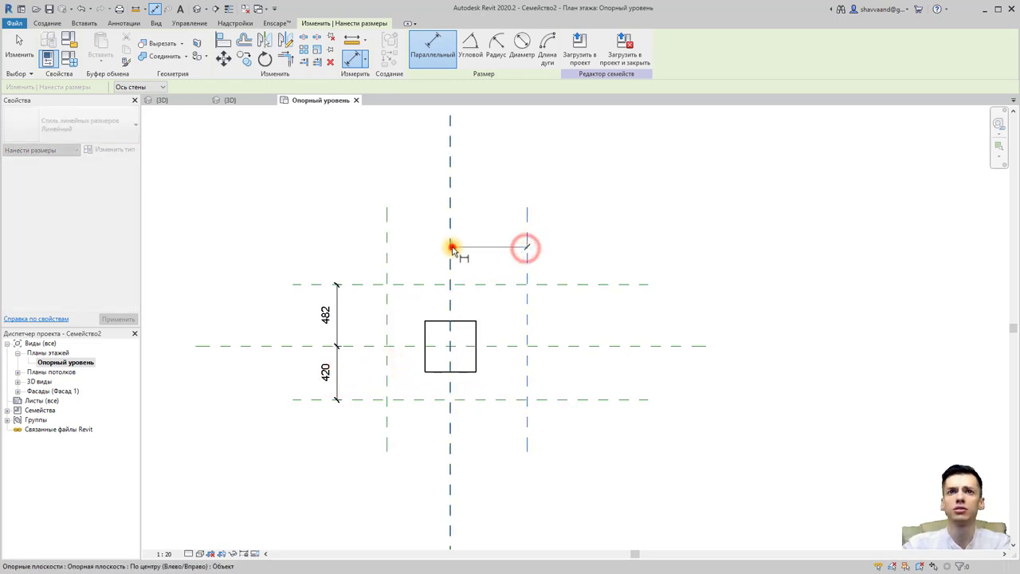
left_click(450, 246)
left_click(388, 247)
left_click(416, 247)
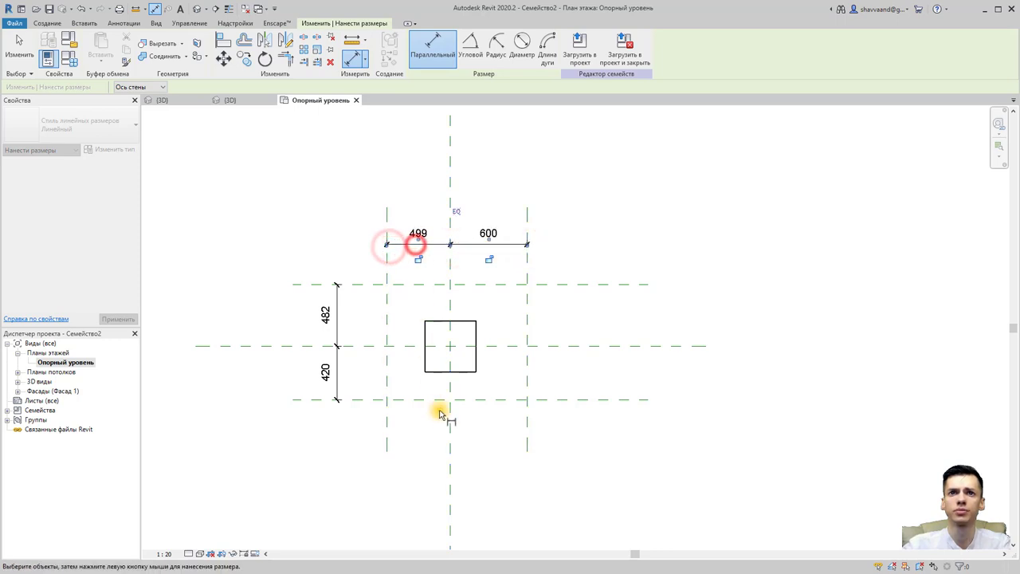
Step: Add overall 1099 and 902 dimensions across the outer reference planes
left_click(527, 216)
left_click(387, 215)
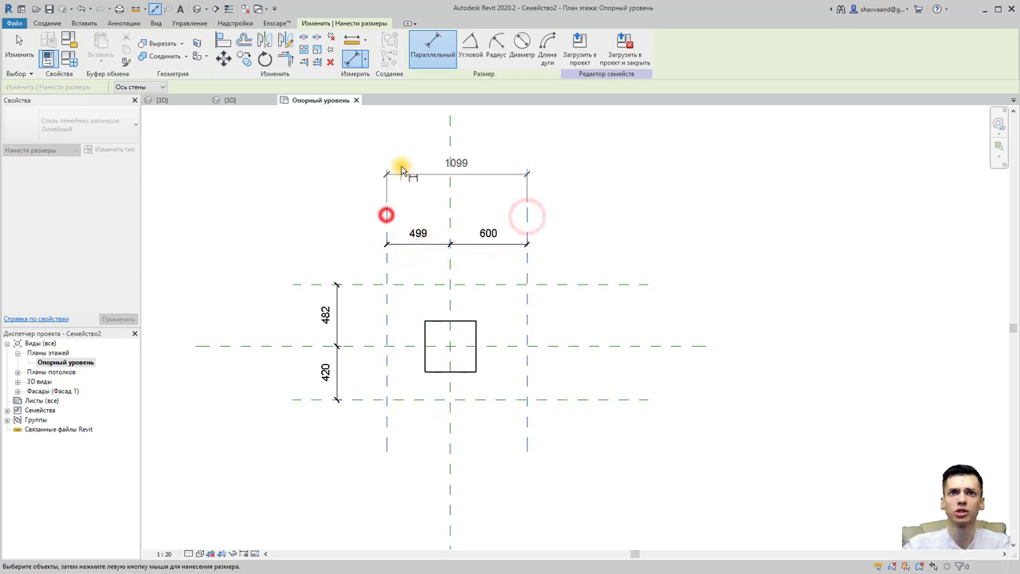
left_click(401, 166)
left_click(299, 285)
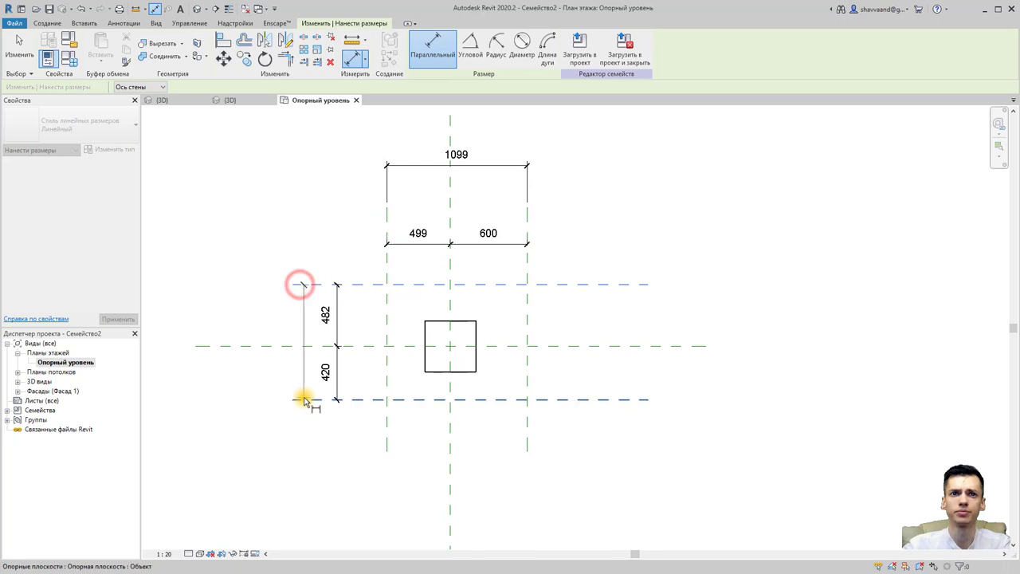
left_click(307, 397)
left_click(269, 391)
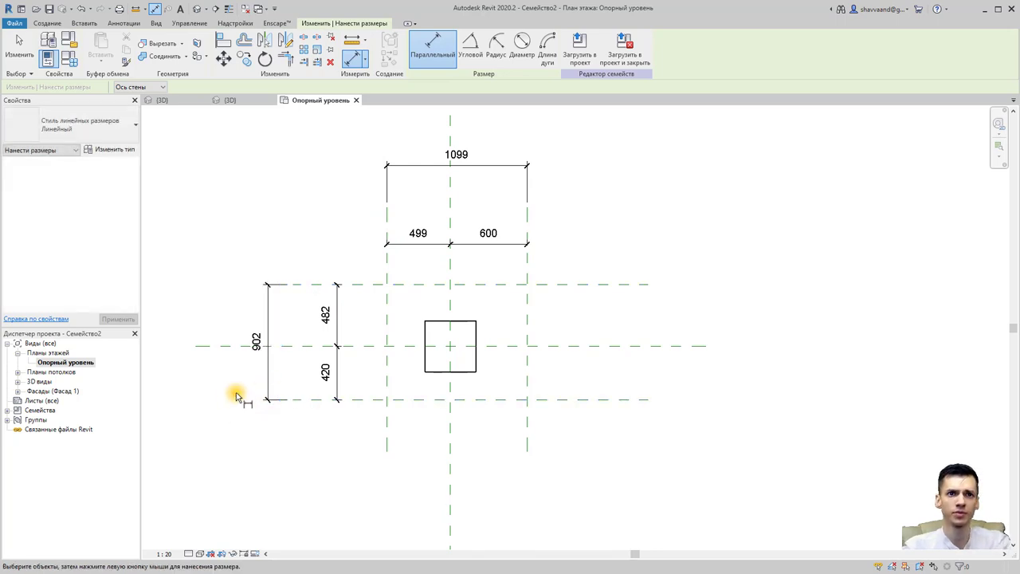
key("Escape")
key("Escape")
left_click(322, 378)
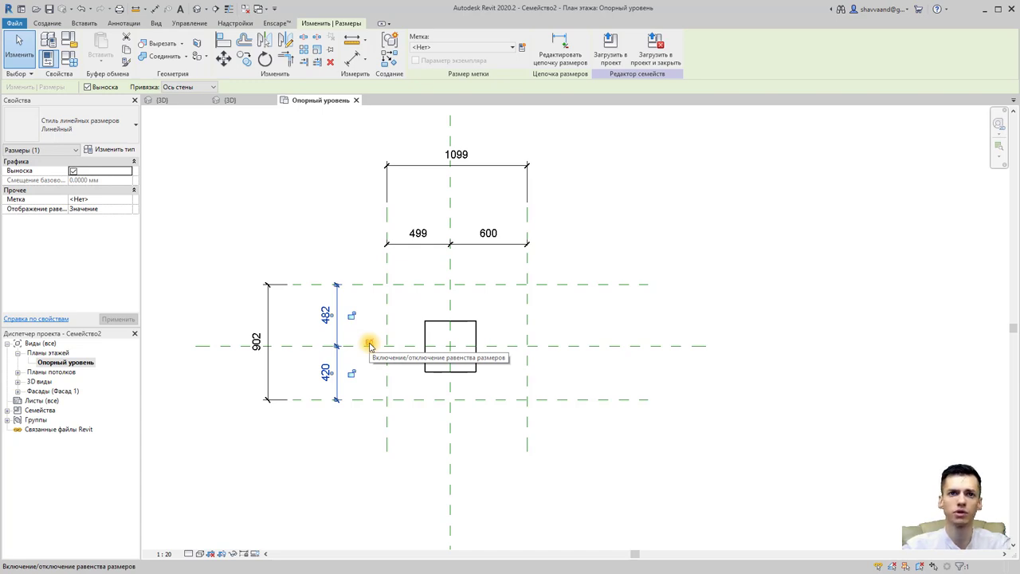
Step: Toggle EQ on the 482/420 dimension and set the top plane 200 from the centre plane
left_click(369, 345)
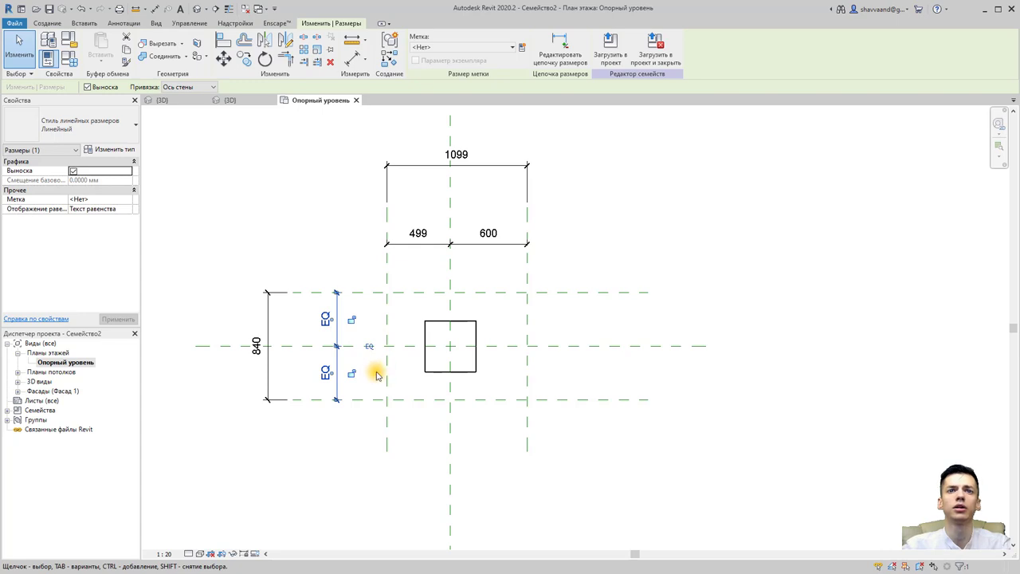
left_click(372, 293)
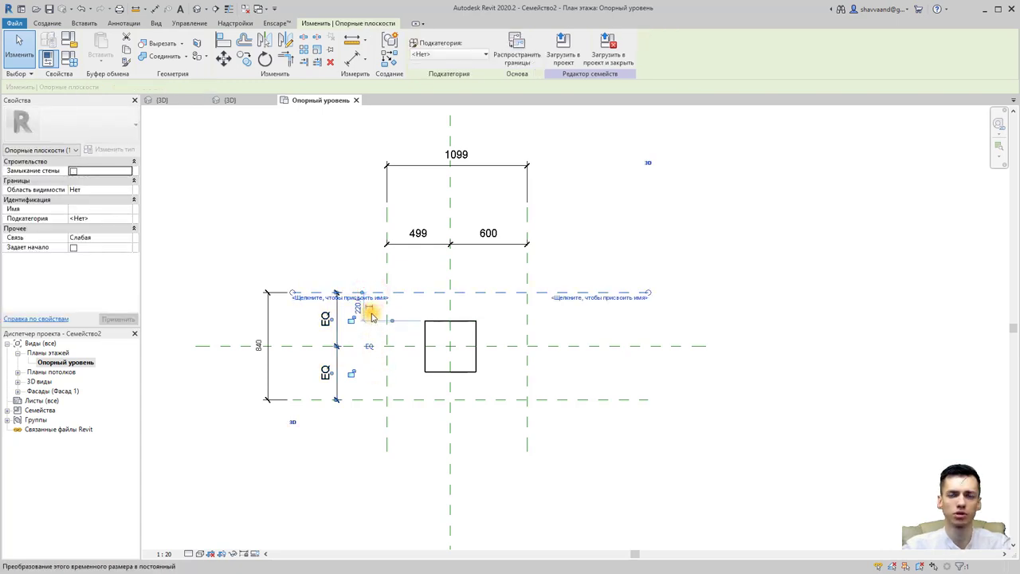
scroll(391, 322, "up", 2)
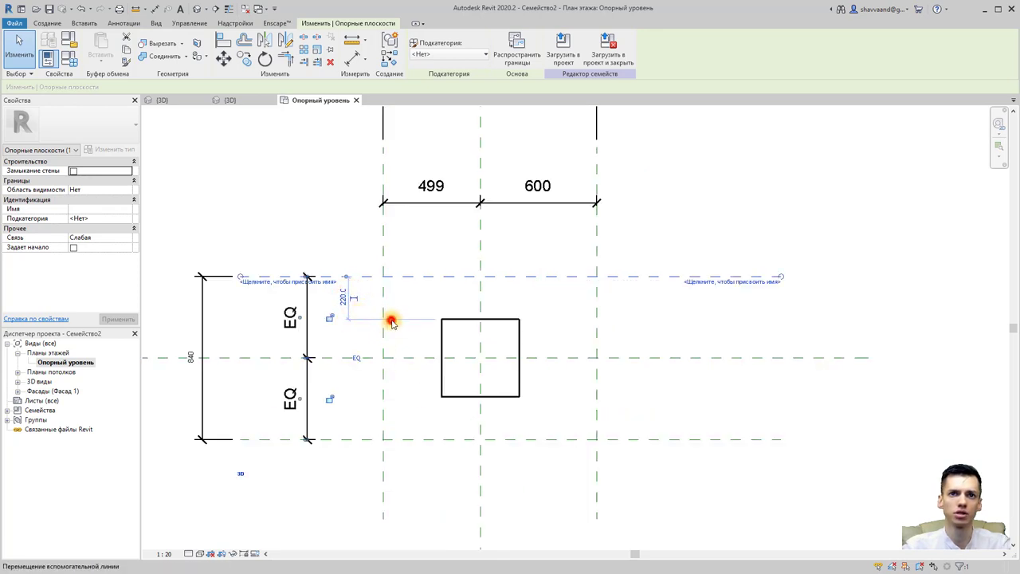
left_click_drag(390, 322, 387, 357)
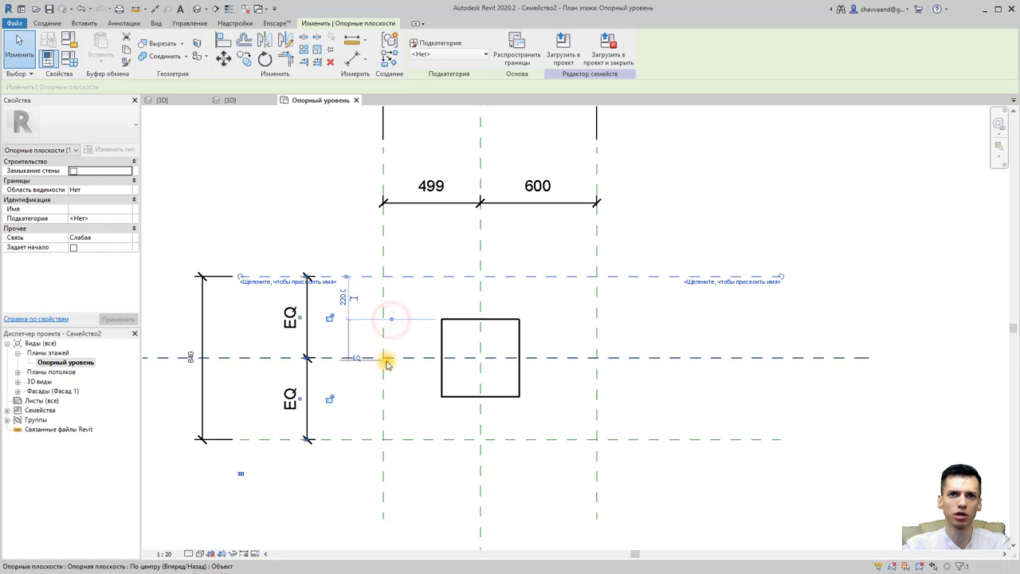
left_click(343, 319)
type("200")
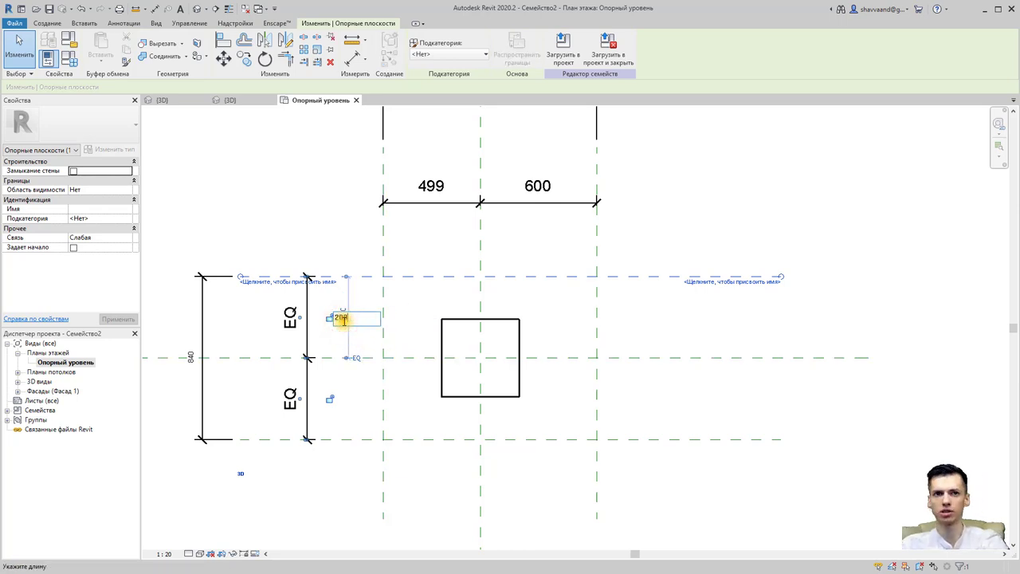
key("Return")
key("Escape")
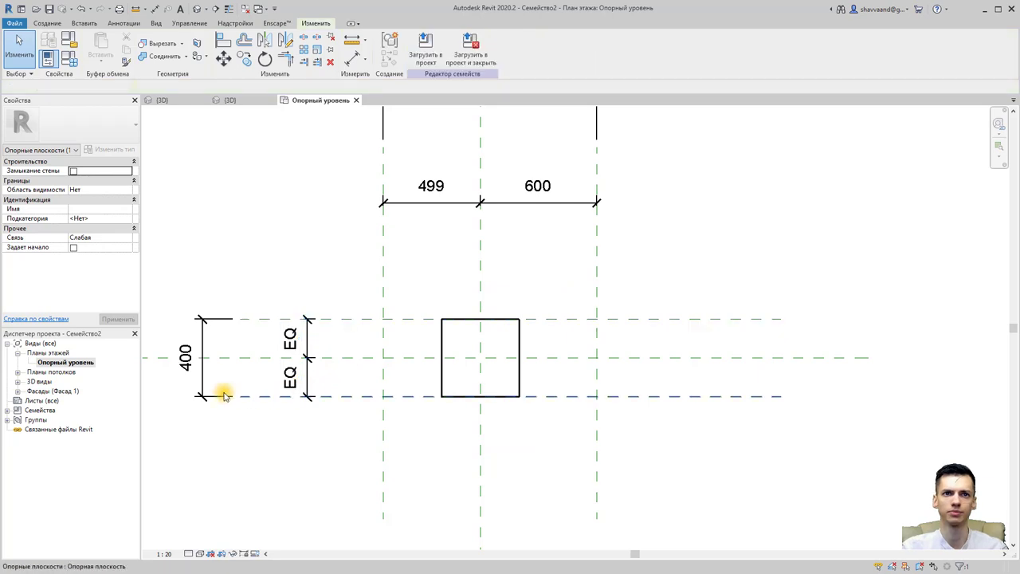
left_click(188, 381)
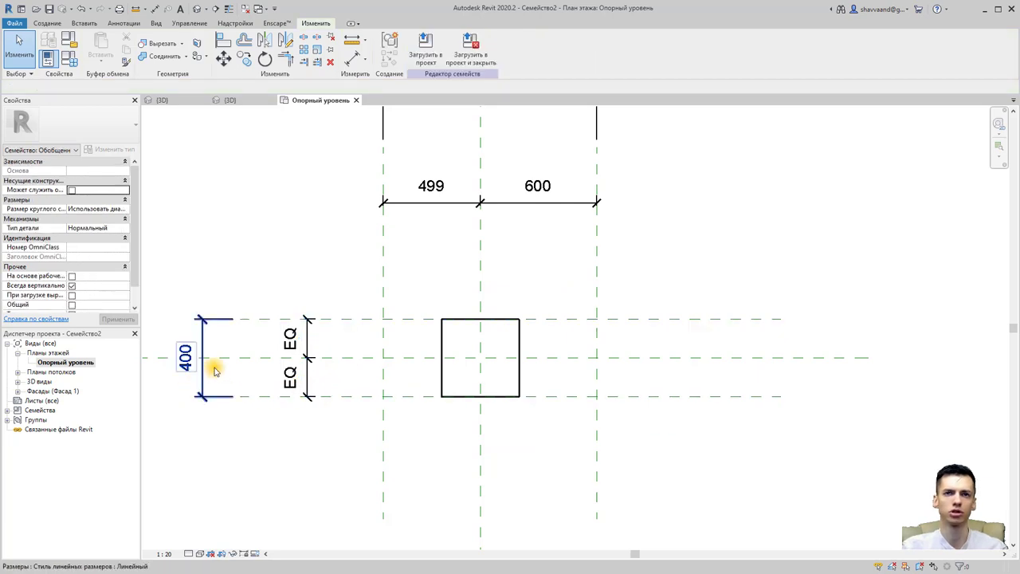
scroll(414, 254, "down", 2)
Step: Equalize the 499/600 dimension chain and set the left vertical plane 200 from the centre line
left_click(417, 227)
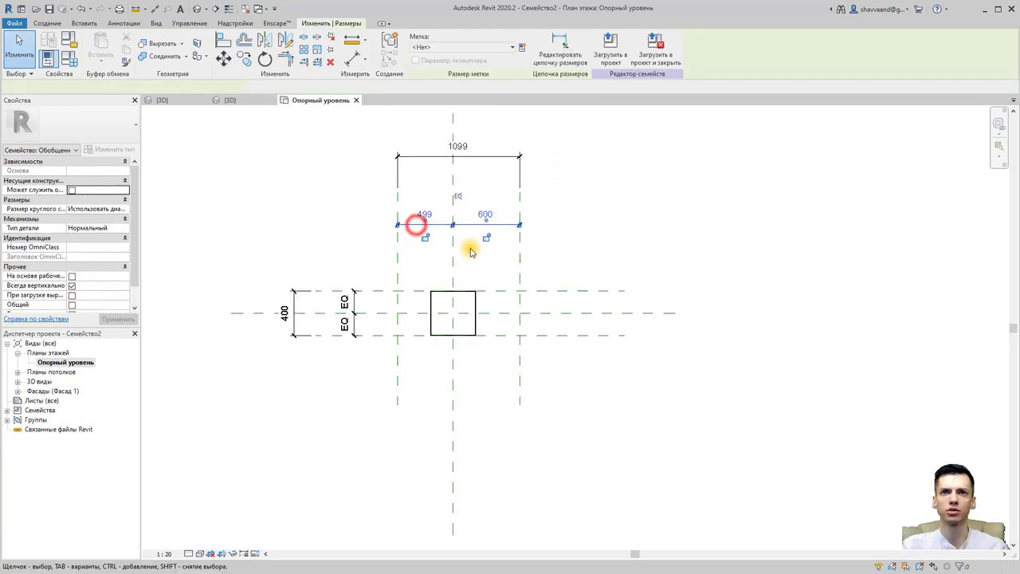
left_click(454, 197)
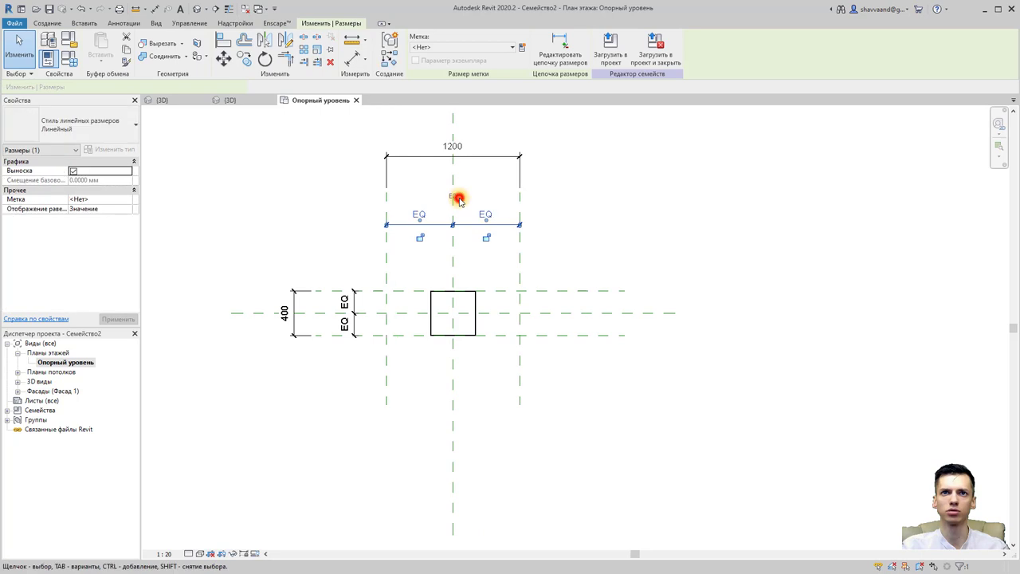
left_click(388, 262)
left_click(431, 237)
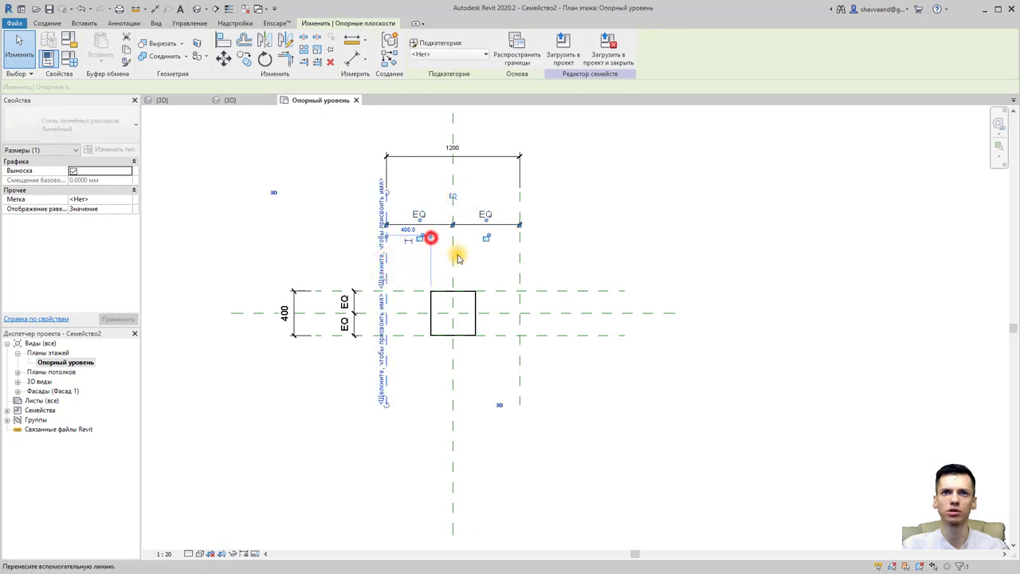
left_click(418, 229)
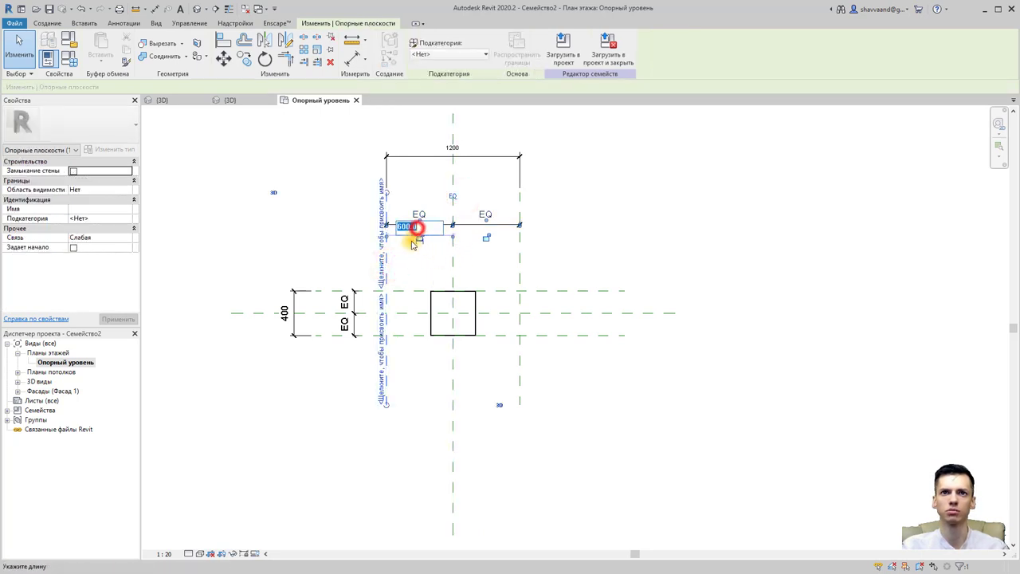
key("Return")
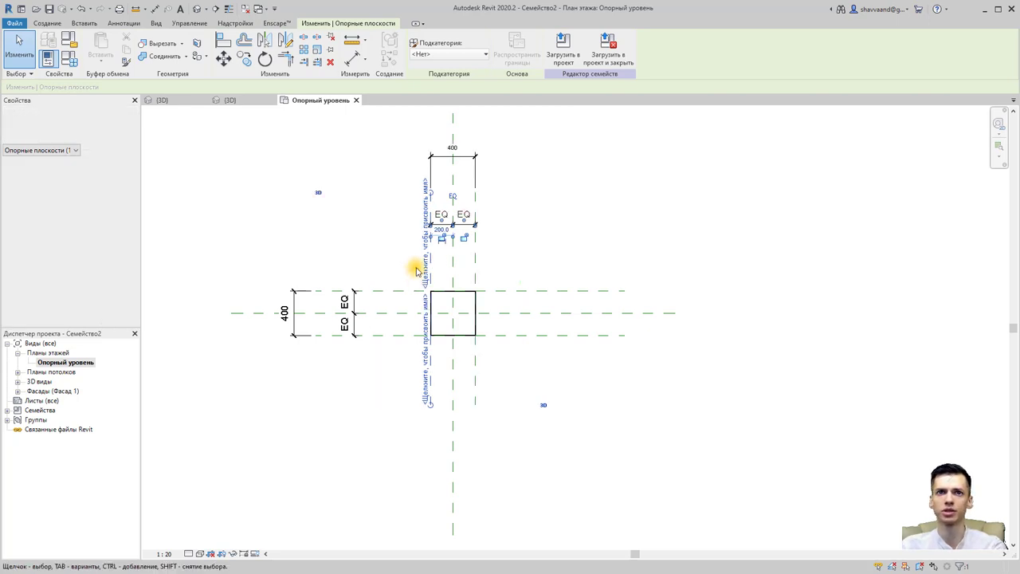
left_click(479, 249)
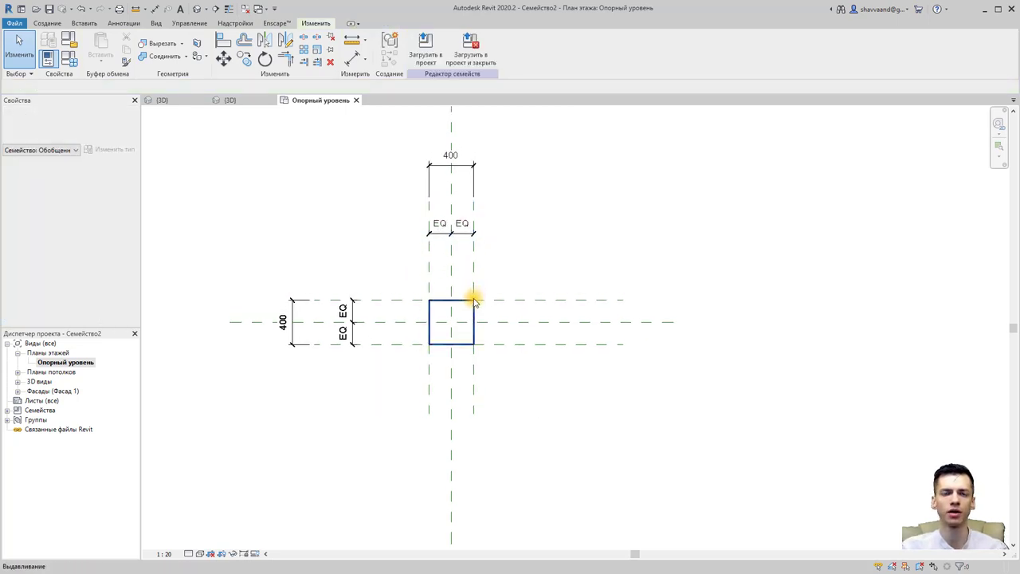
scroll(477, 293, "up", 2)
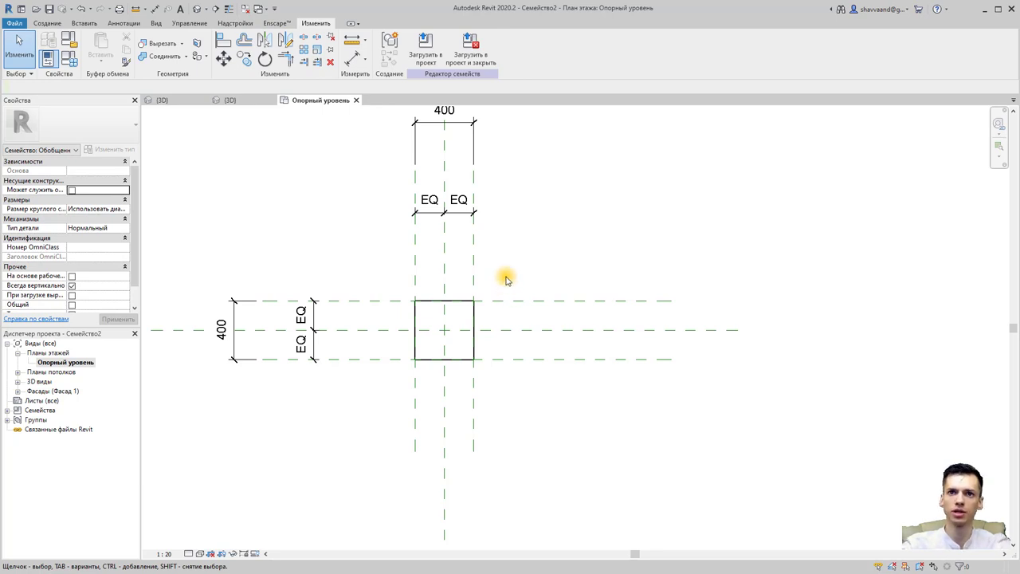
Step: Align the square's right and bottom edges to their reference planes, locking the bottom edge
left_click(467, 302)
scroll(474, 324, "up", 1)
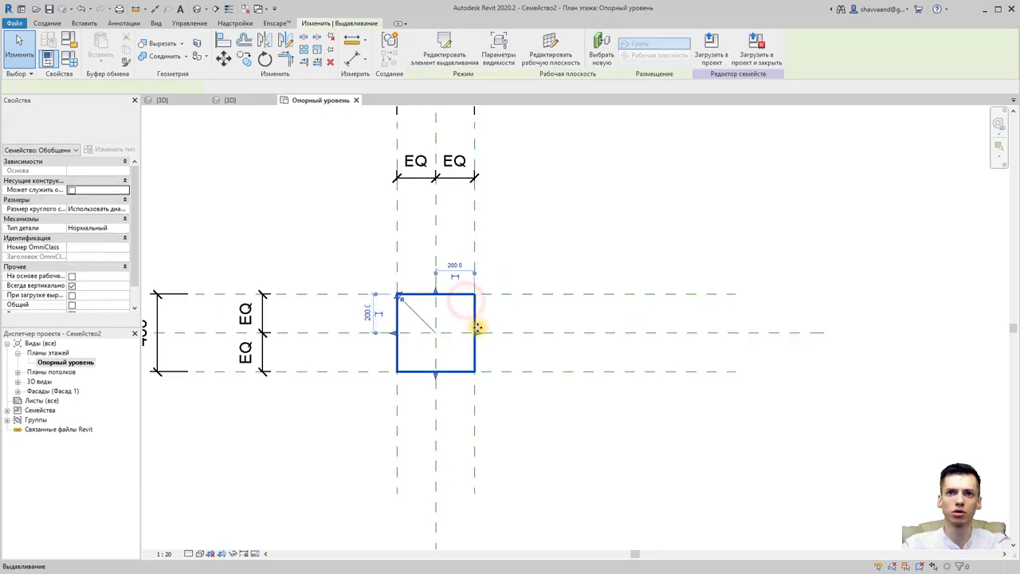
scroll(478, 331, "up", 1)
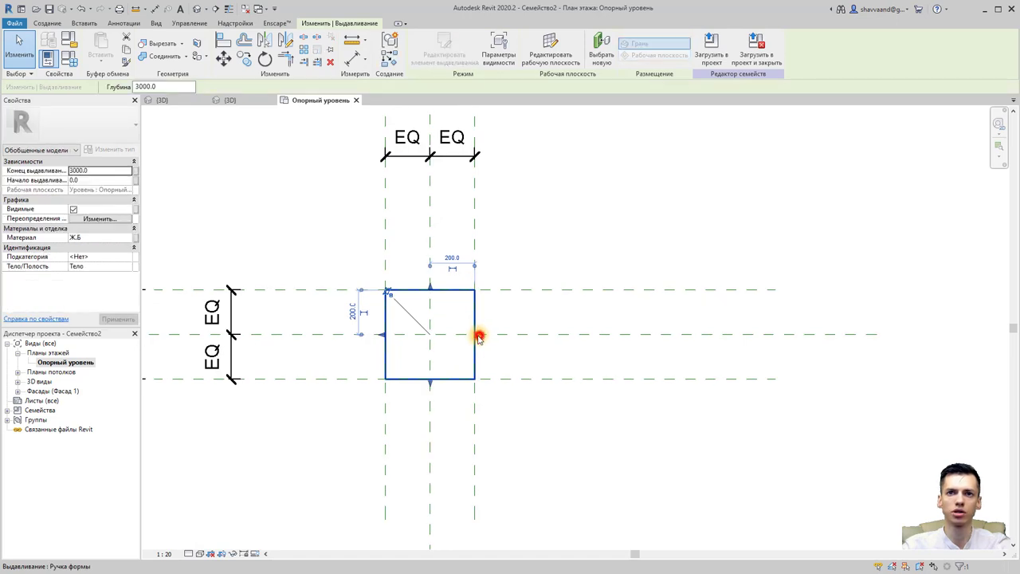
mouse_move(479, 337)
left_mouse_down()
mouse_move(462, 338)
mouse_move(475, 336)
left_mouse_up()
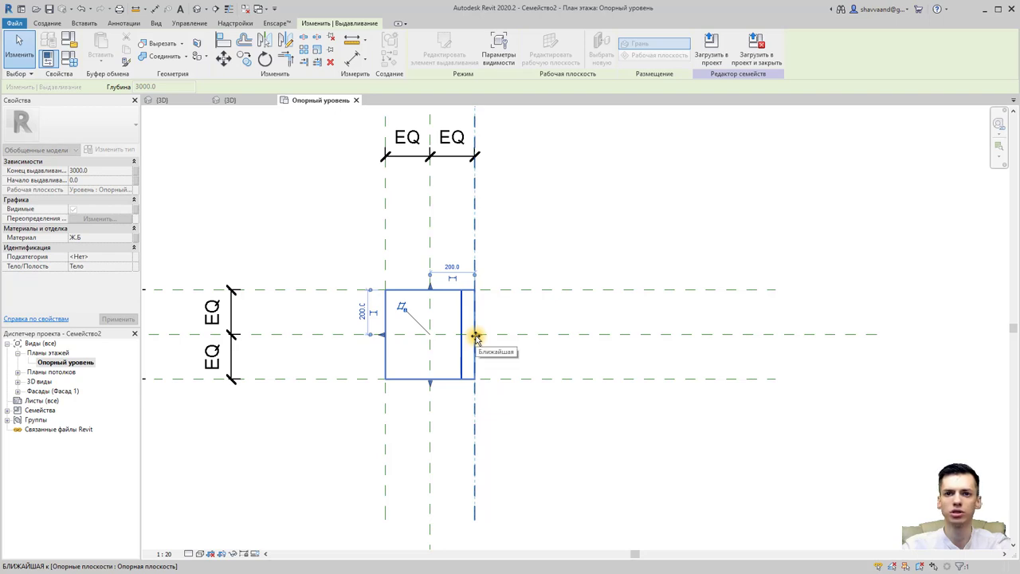
left_click_drag(476, 336, 475, 336)
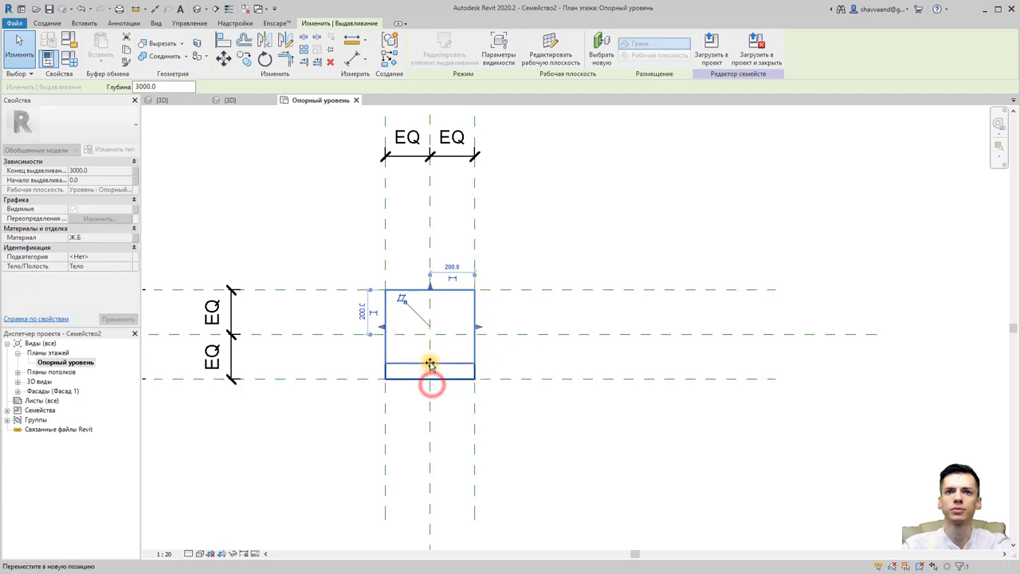
left_click_drag(436, 384, 429, 380)
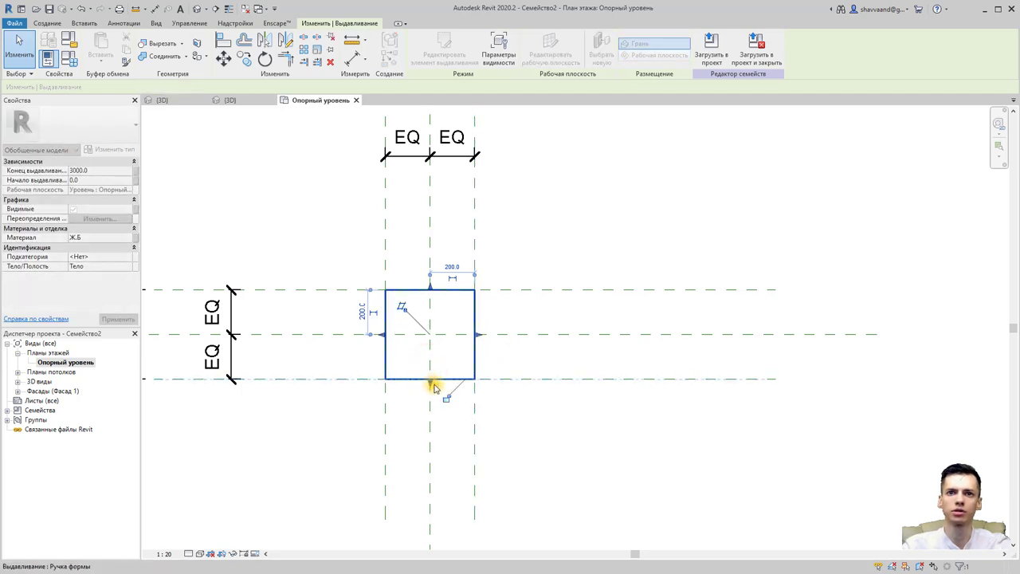
left_click(447, 397)
Step: Align and lock the square's left and top edges to their reference planes
mouse_move(380, 334)
left_mouse_down()
mouse_move(401, 337)
mouse_move(386, 335)
left_mouse_up()
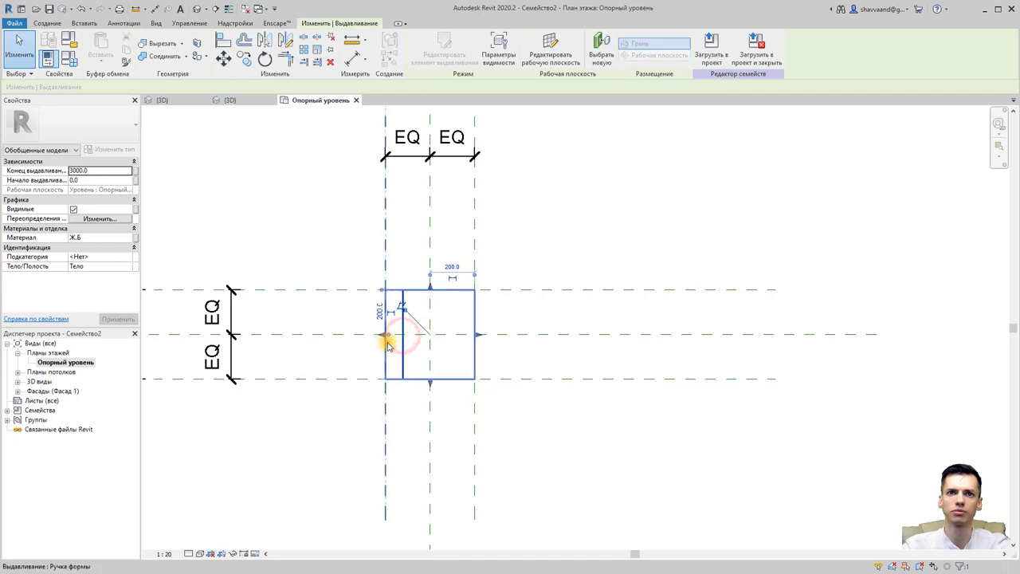
left_click(369, 297)
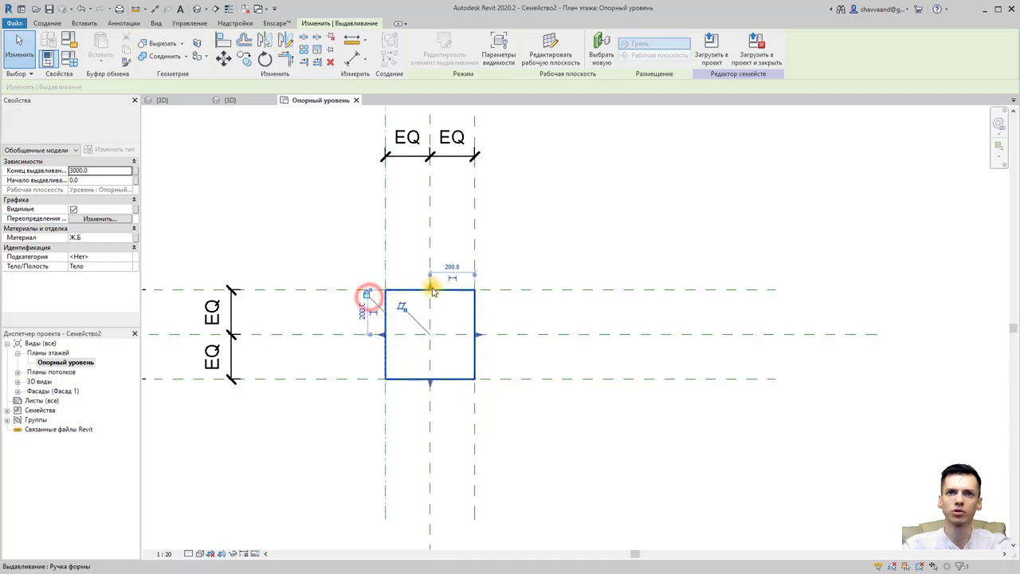
mouse_move(430, 289)
left_mouse_down()
mouse_move(430, 318)
mouse_move(431, 290)
left_mouse_up()
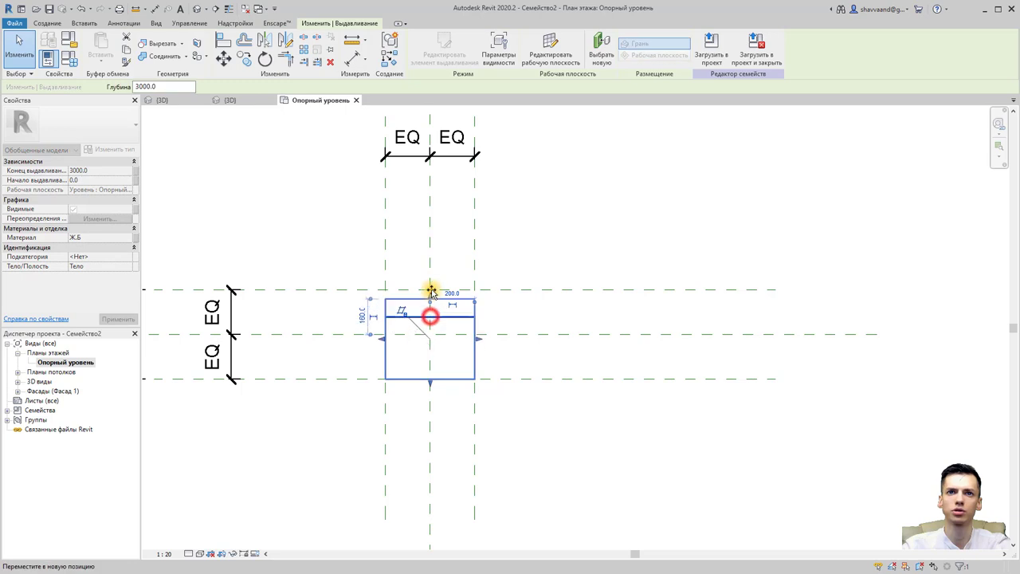
left_click(541, 311)
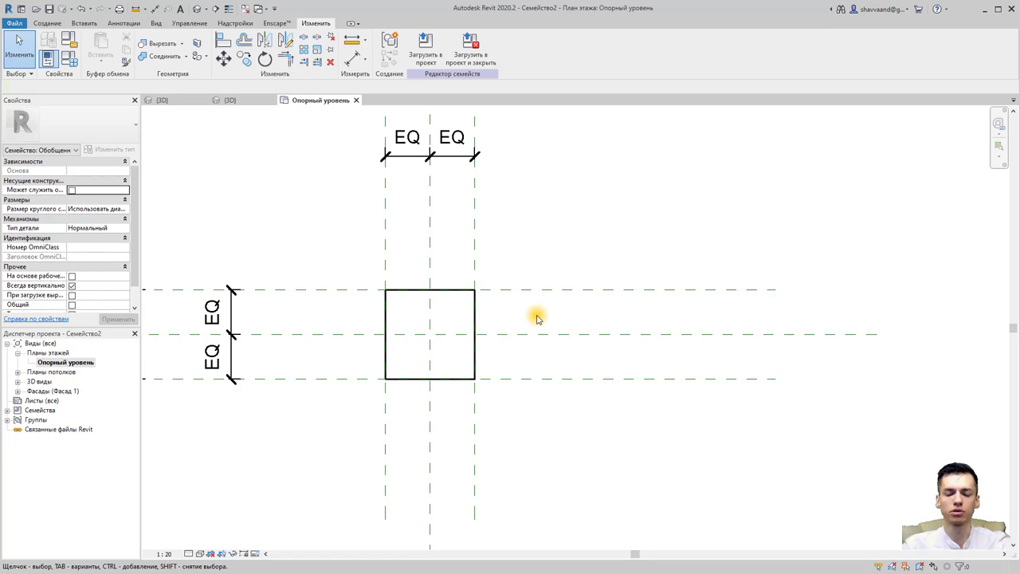
scroll(528, 327, "down", 2)
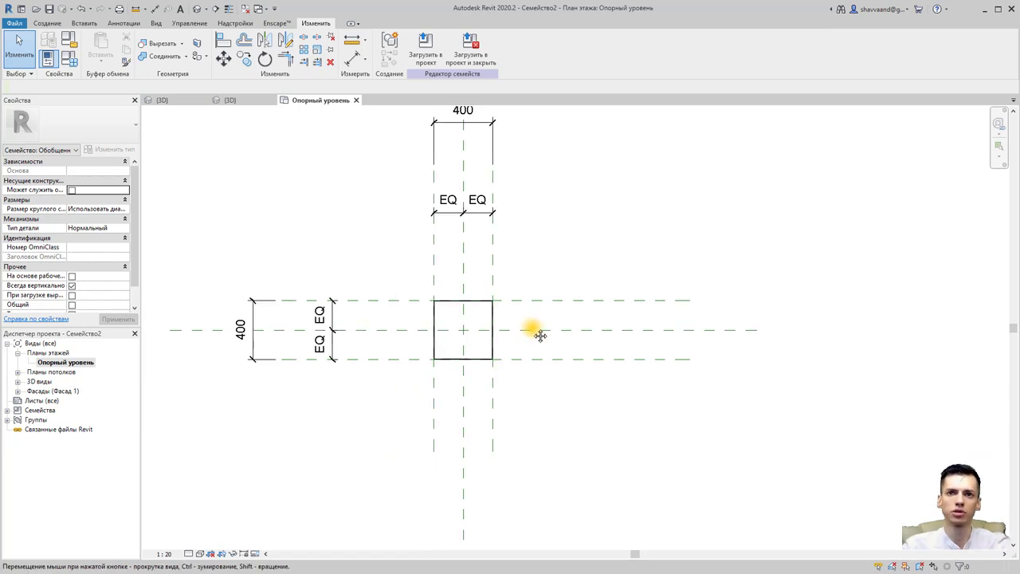
scroll(533, 331, "down", 1)
scroll(533, 332, "down", 1)
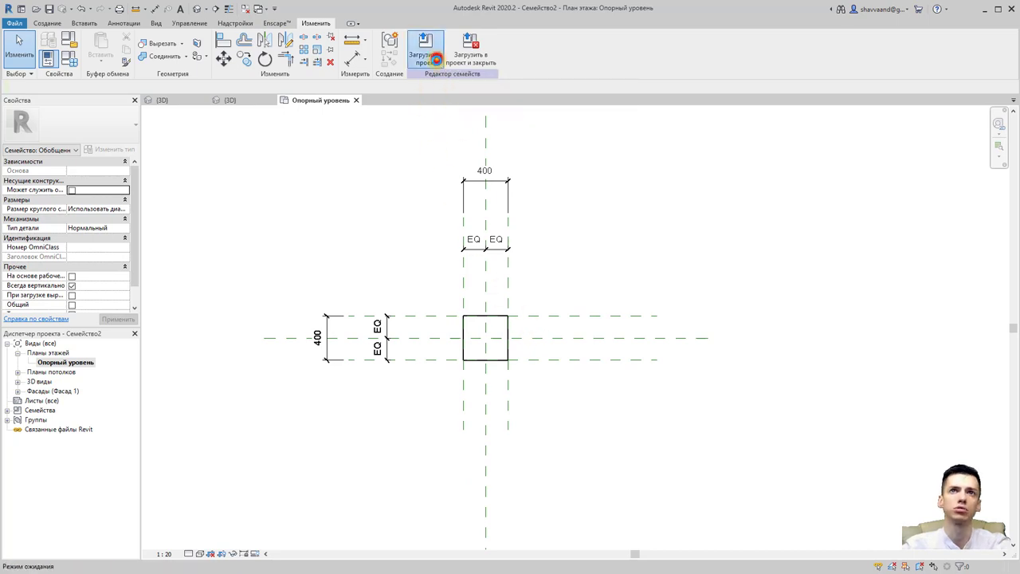
Step: Reload the family into Проект1 over the existing version, check its type, then return to the family plan
left_click(429, 55)
left_click(470, 290)
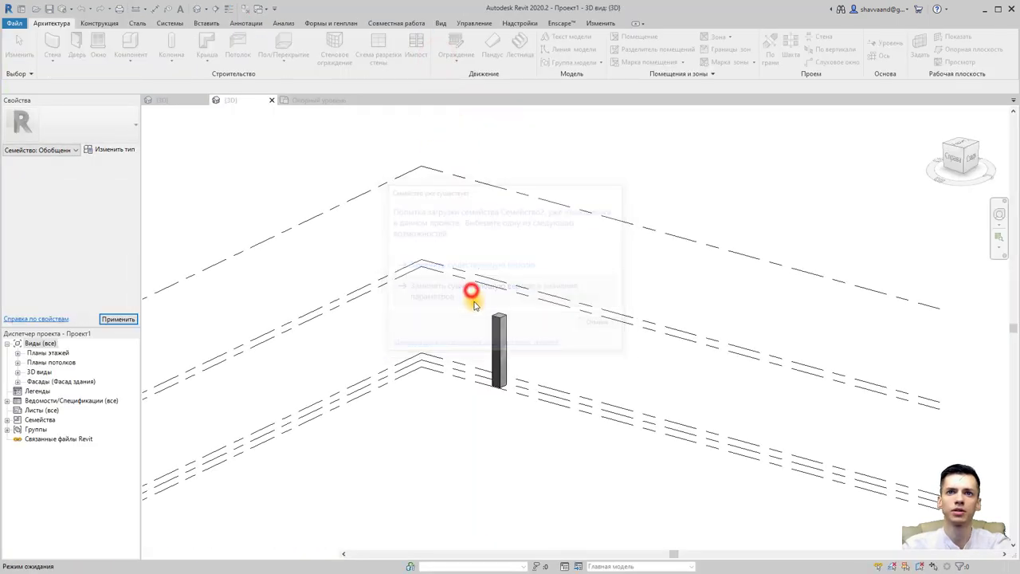
left_click(494, 335)
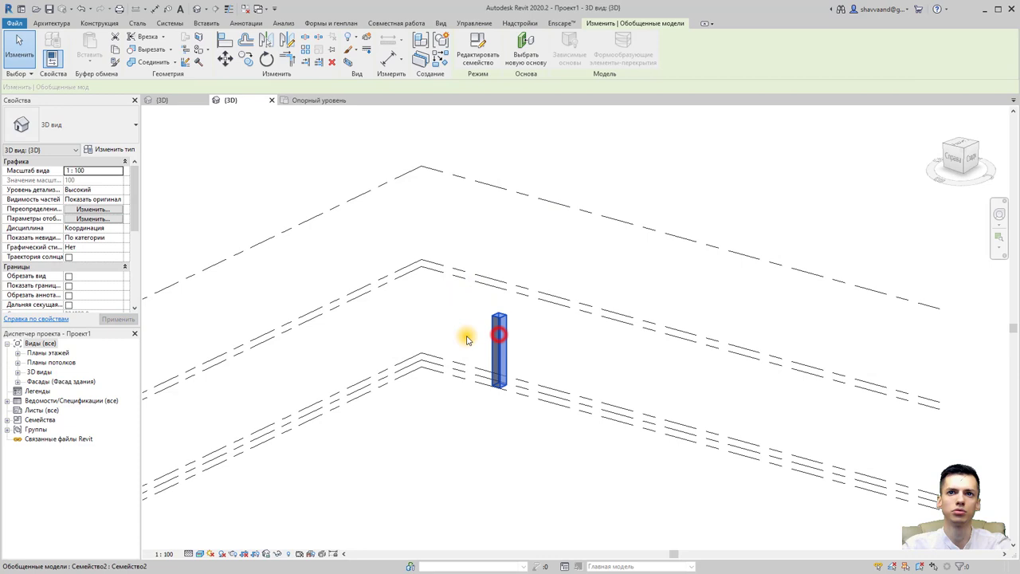
left_click(121, 150)
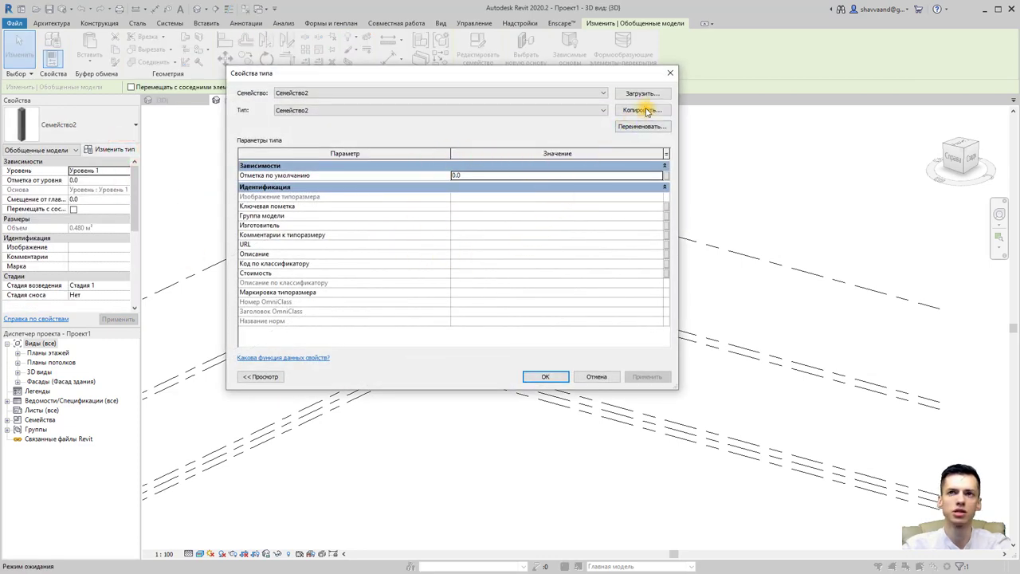
left_click(670, 73)
left_click(248, 8)
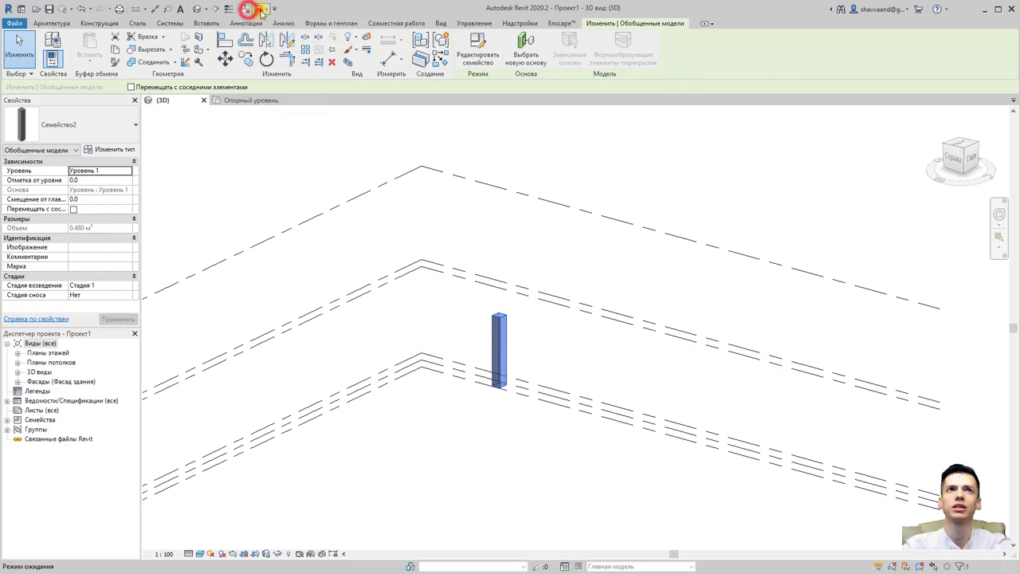
left_click(261, 10)
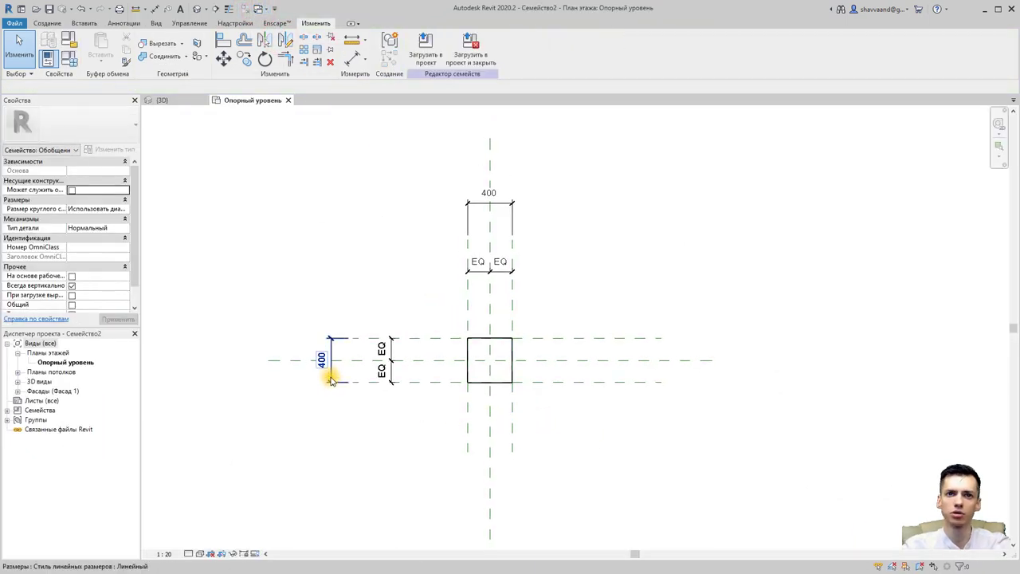
Step: Label the left 400 dimension with a new Глубина parameter
left_click(330, 375)
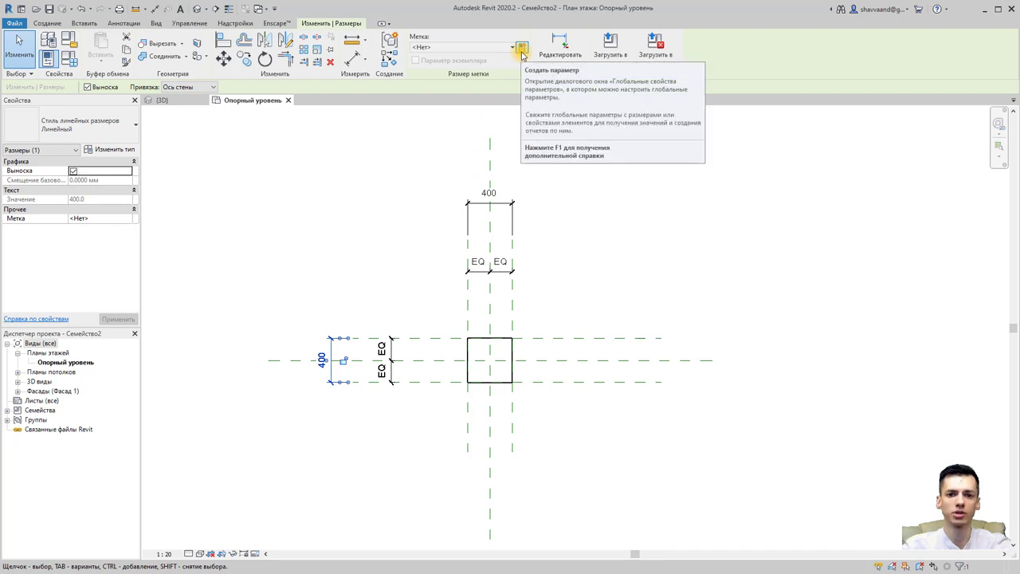
left_click(522, 51)
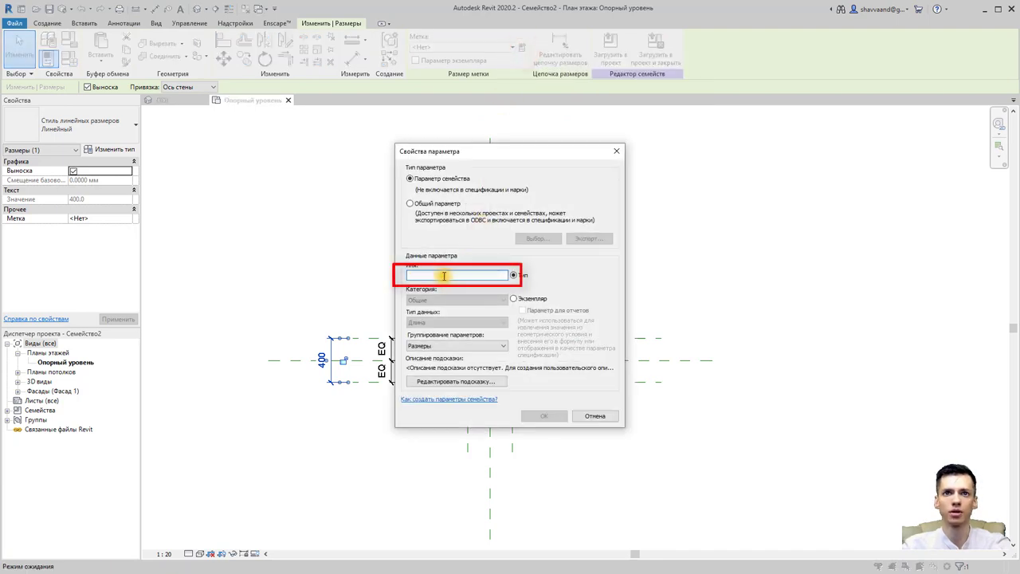
left_click(613, 151)
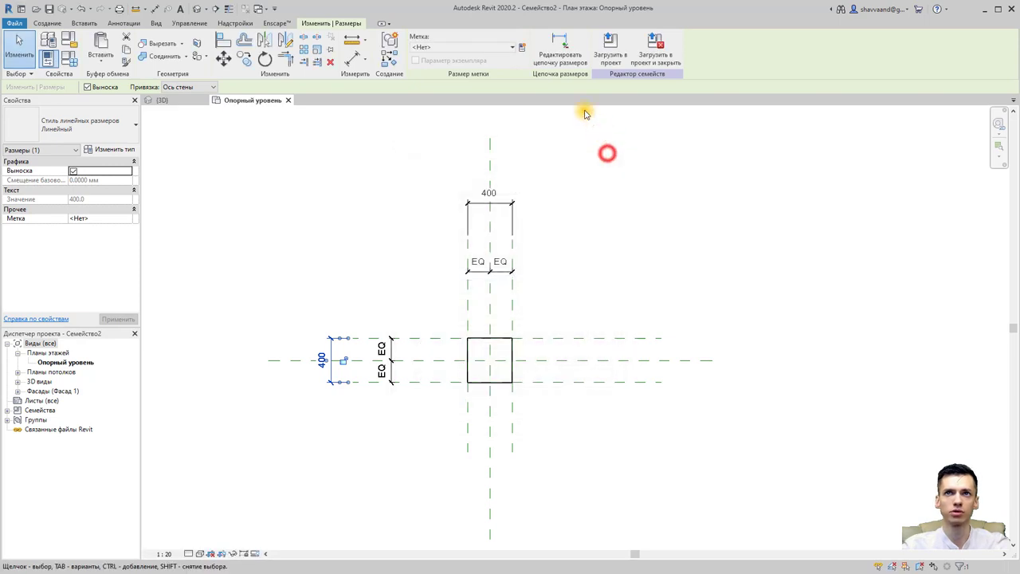
left_click(521, 49)
type("Глубина")
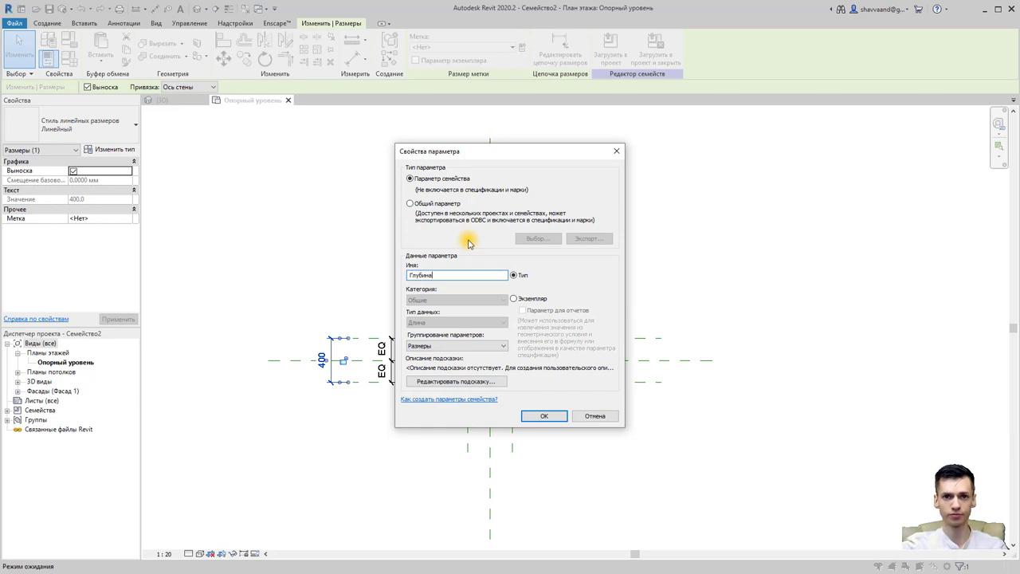
key("Return")
Step: Label the top 400 dimension with a new Ширина parameter and load the family into the project
left_click(490, 202)
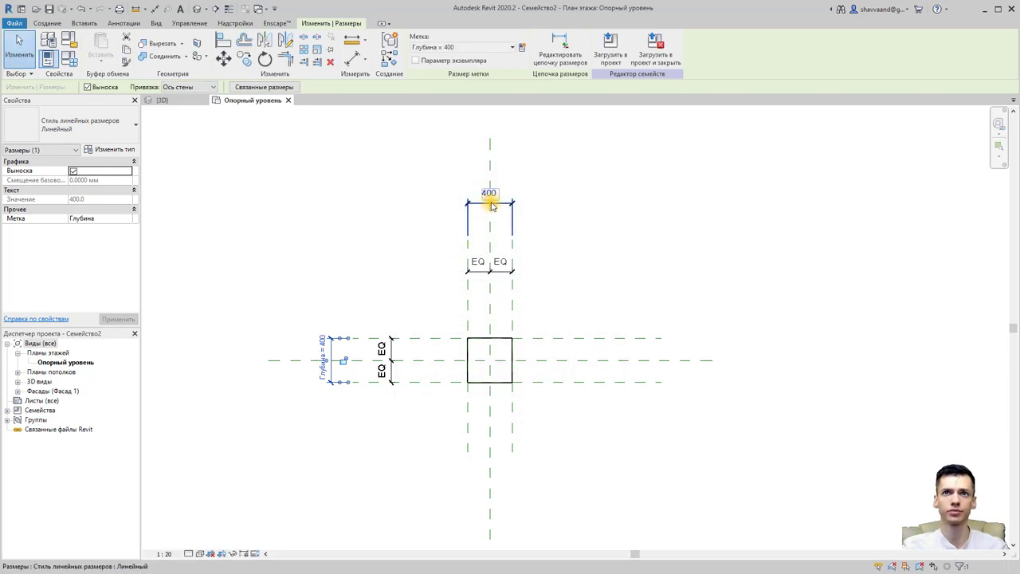
left_click(521, 50)
type("Ширина")
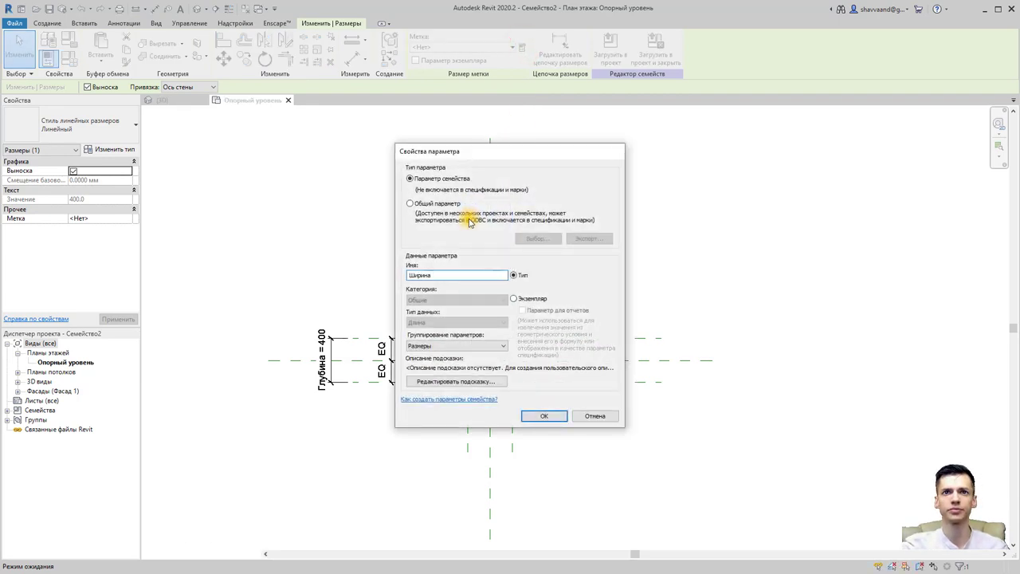
key("Return")
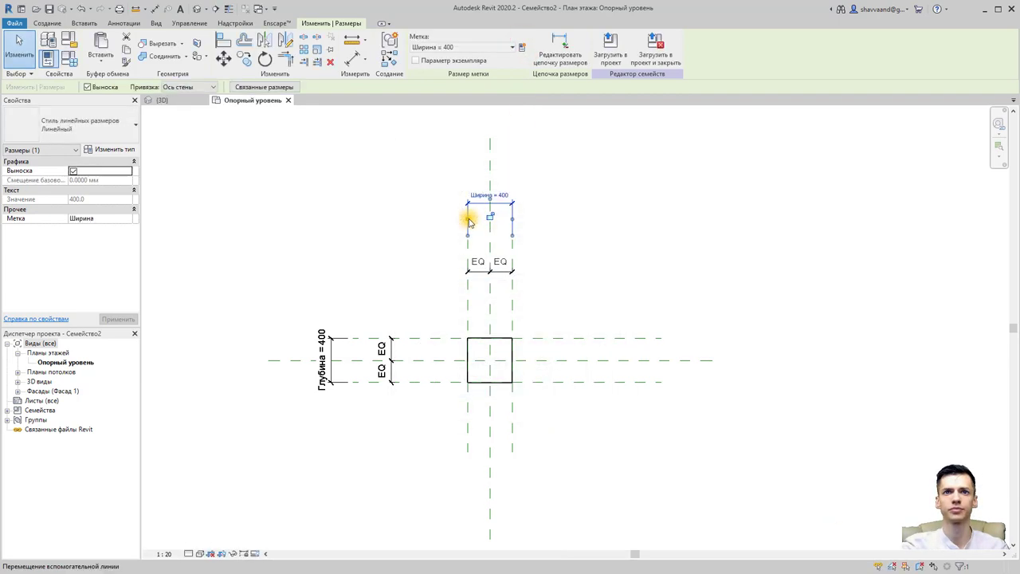
left_click(399, 228)
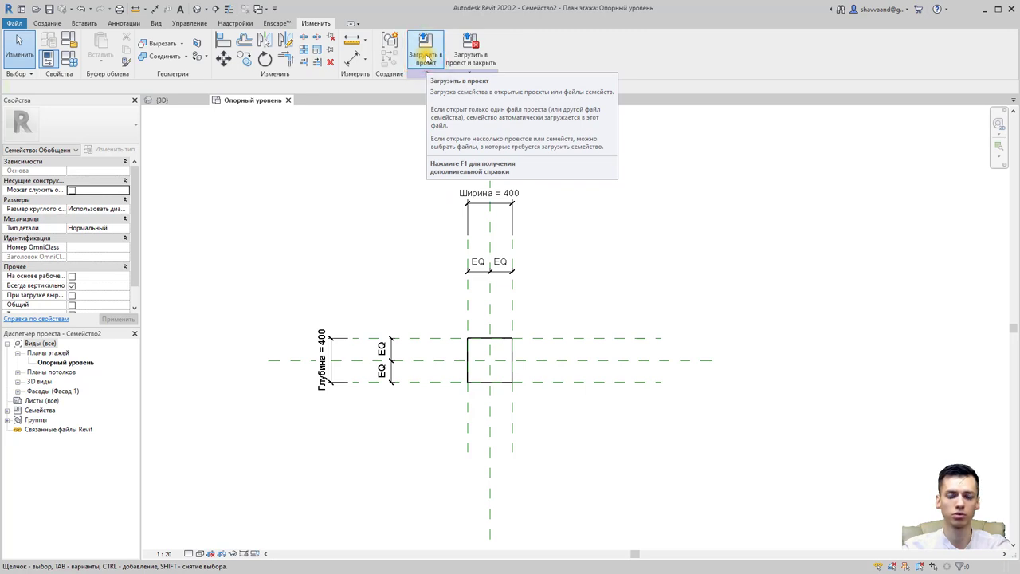
left_click(427, 59)
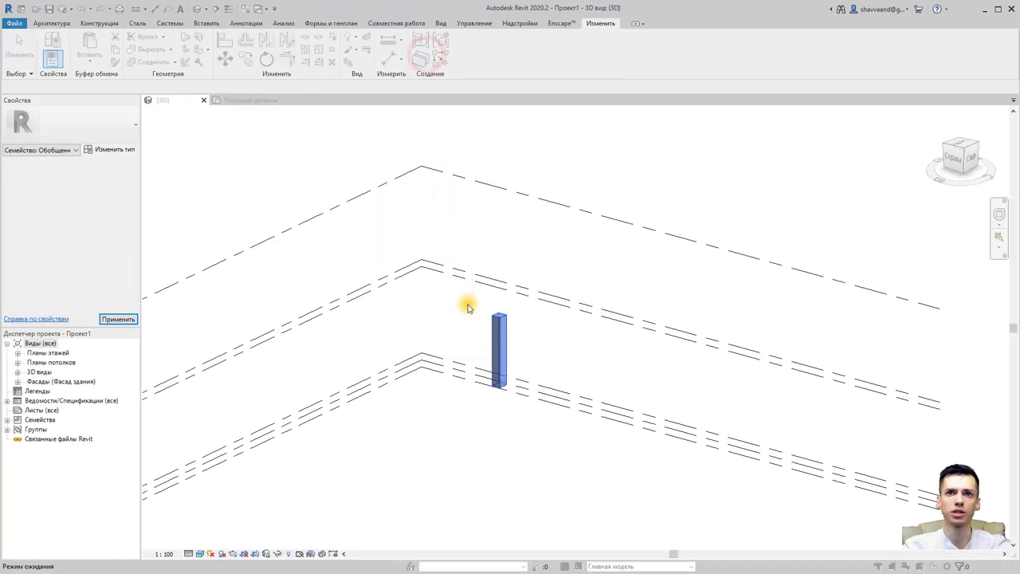
Step: Overwrite the existing family version and set the column type's Глубина and Ширина to 600
left_click(474, 303)
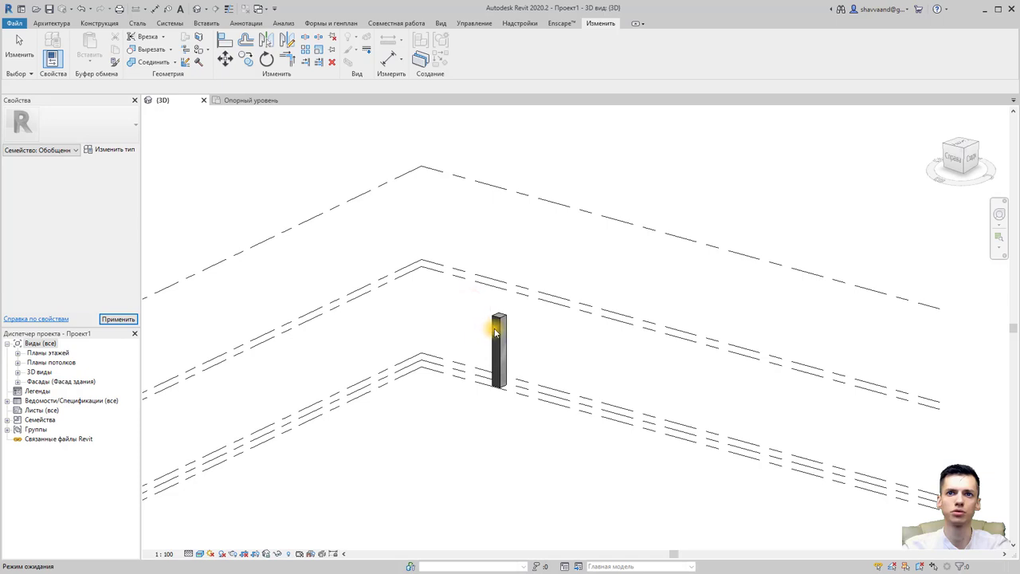
left_click(495, 328)
left_click(131, 148)
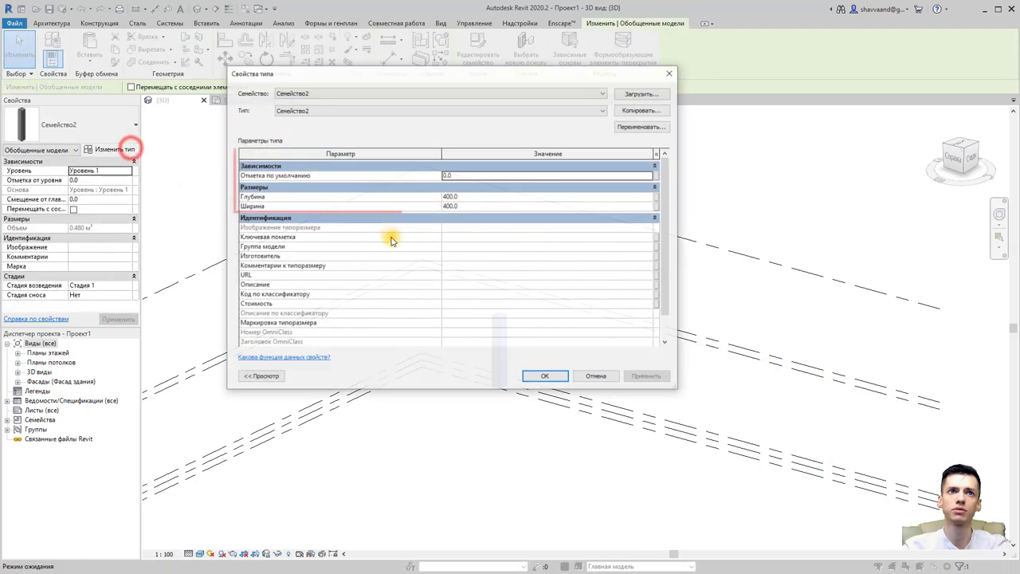
left_click(486, 197)
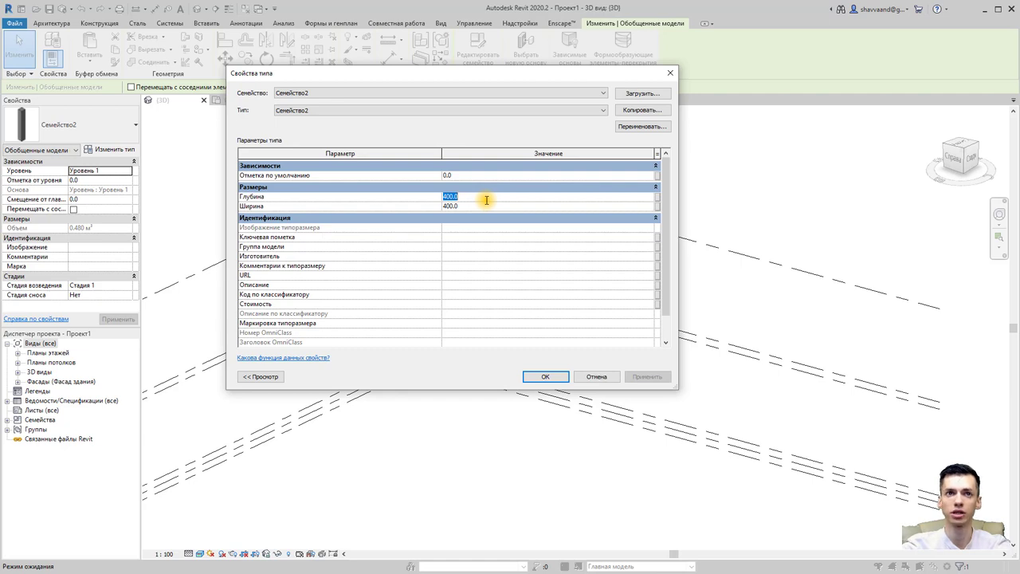
type("60")
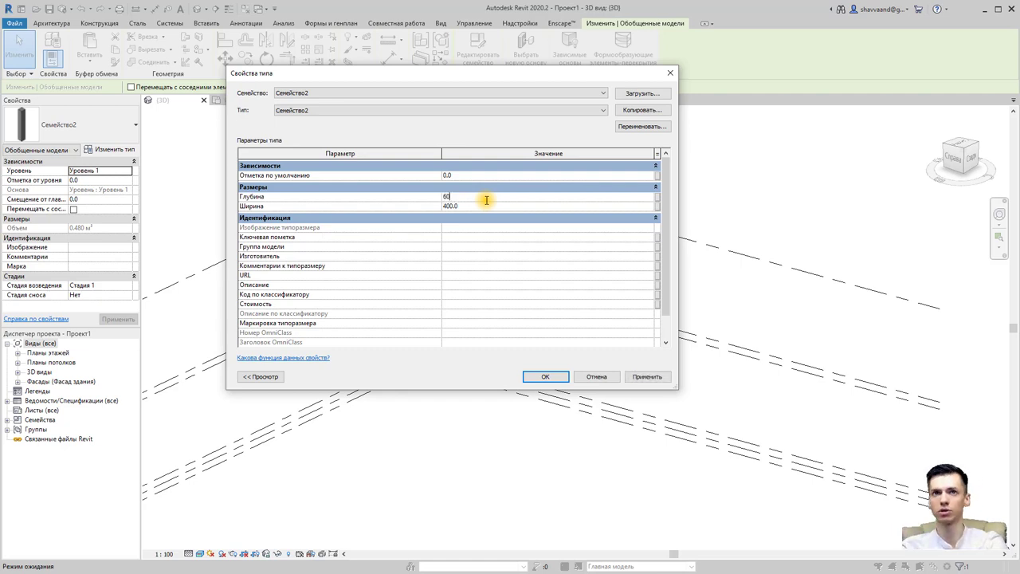
type("600")
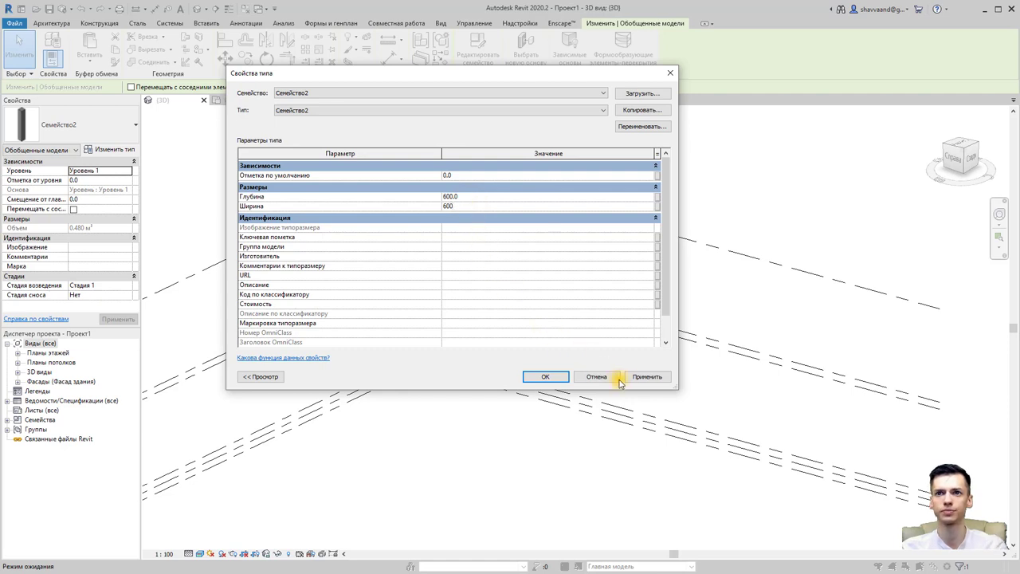
left_click(647, 376)
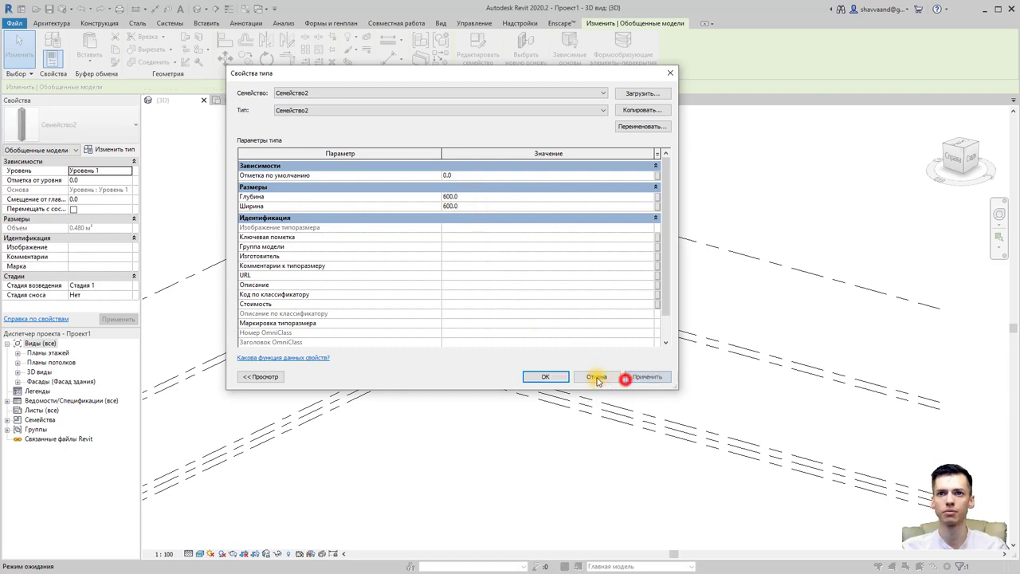
left_click(545, 376)
scroll(500, 343, "up", 5)
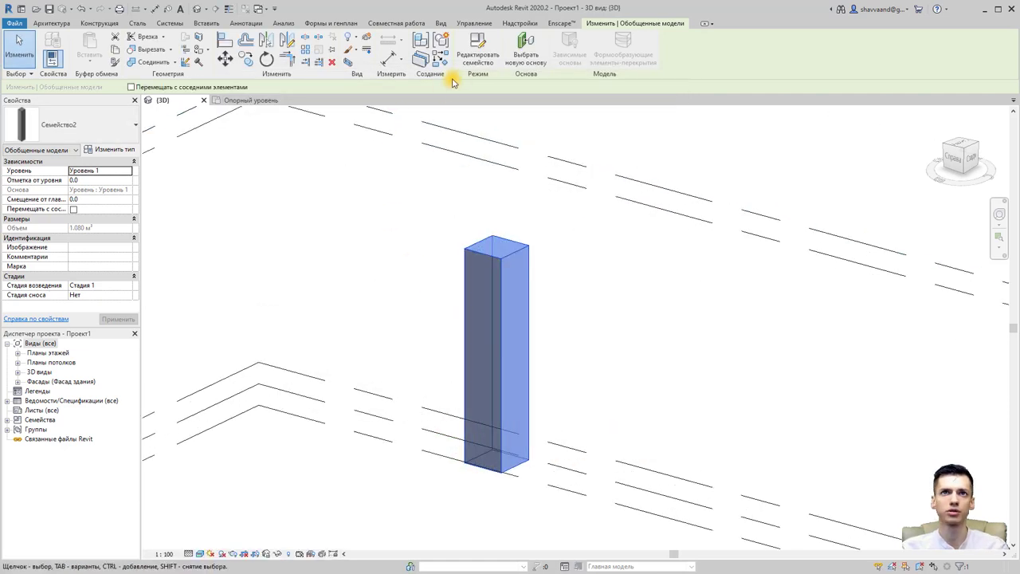
Step: Change the column type's Глубина and Ширина to 200 and apply
left_click(130, 151)
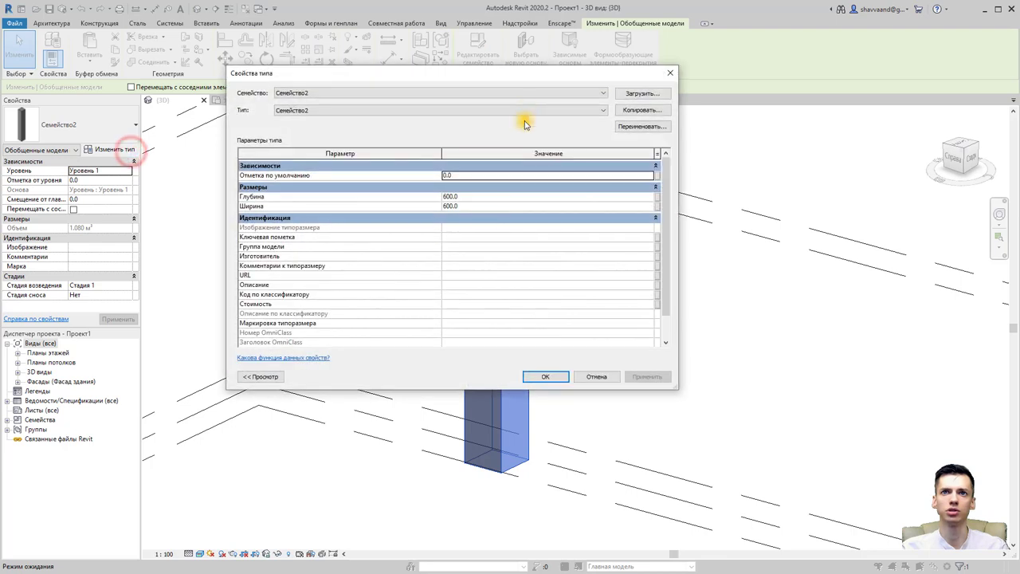
left_click(525, 82)
left_click_drag(425, 82, 190, 105)
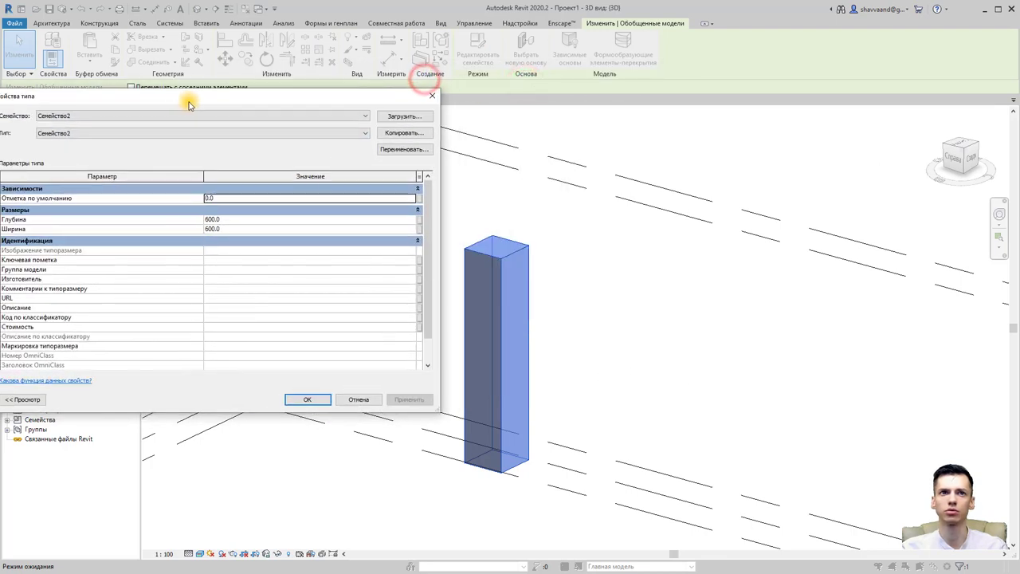
left_click(233, 220)
type("2")
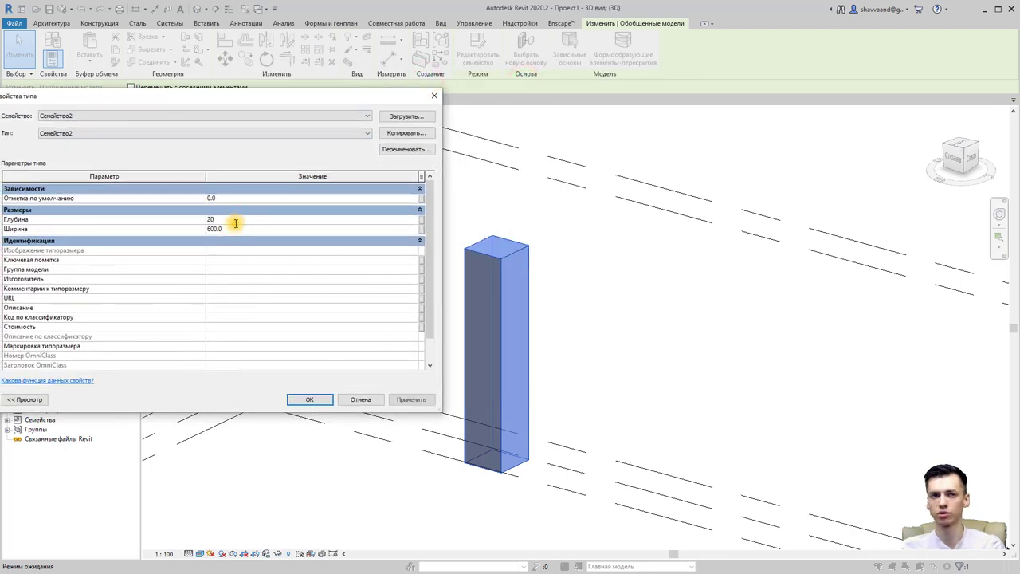
type("0")
left_click(236, 229)
type("200")
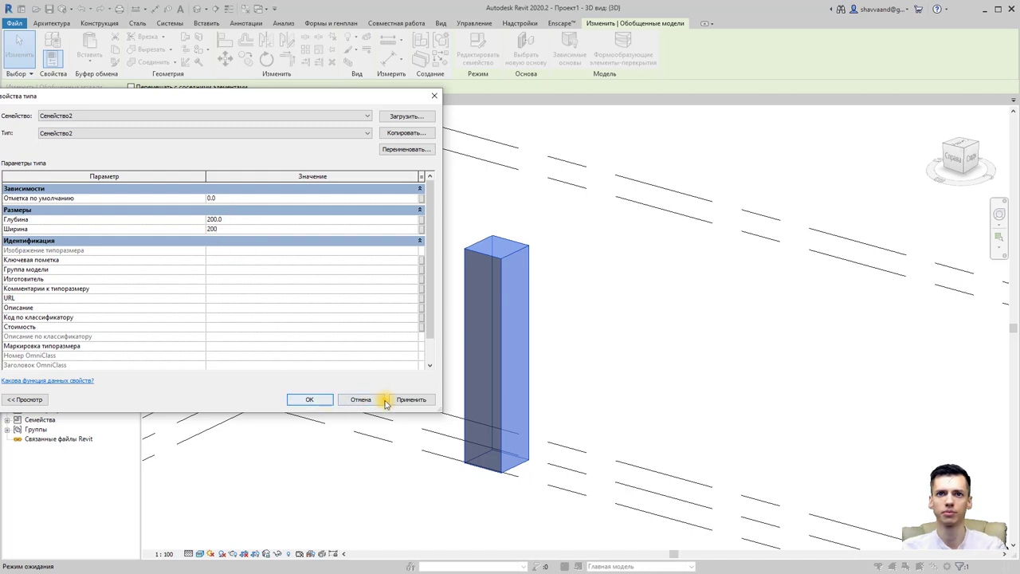
left_click(398, 400)
Step: Close the type properties and switch back to the family's floor plan
left_click(304, 398)
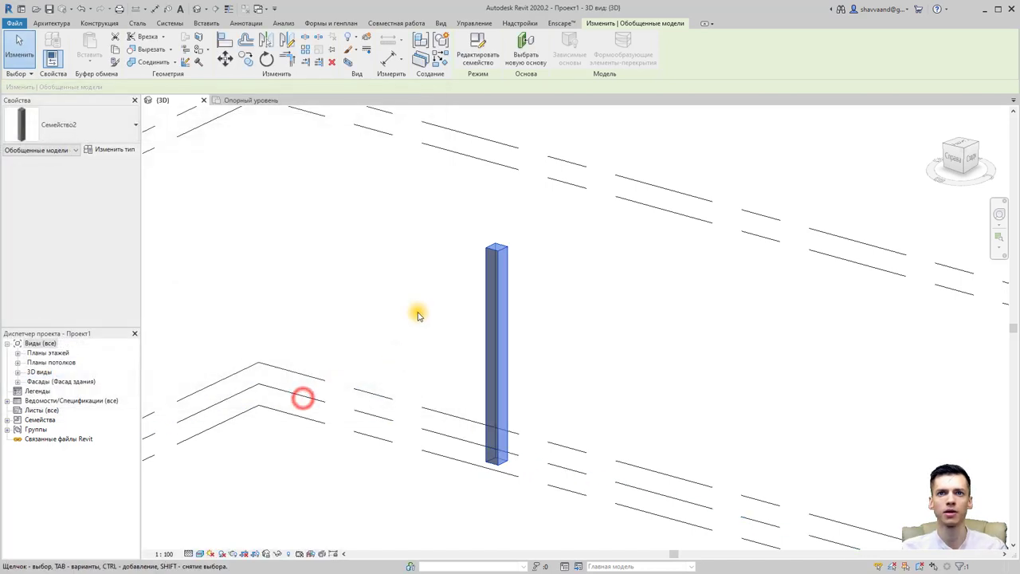
left_click(418, 315)
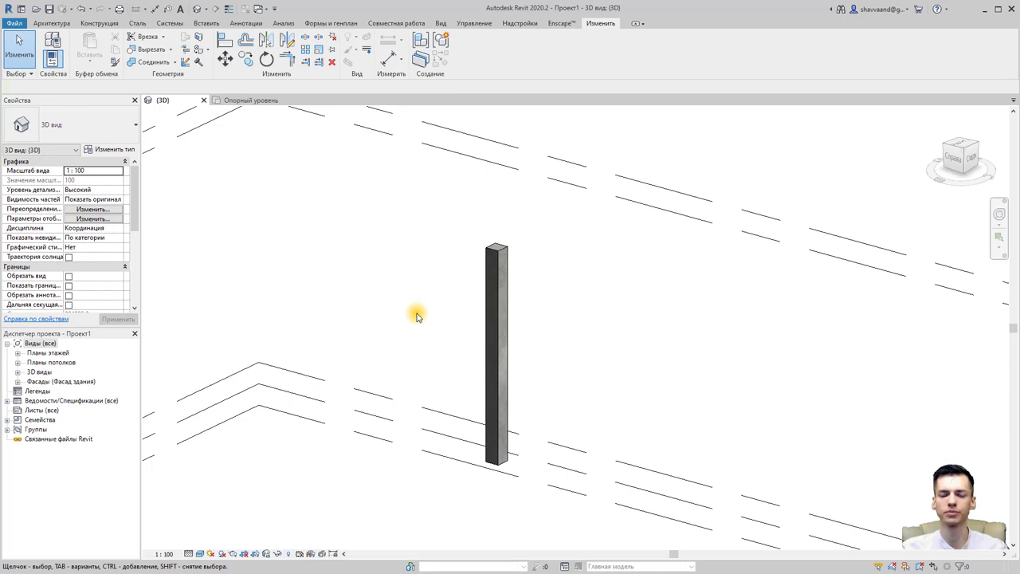
left_click(261, 8)
left_click(275, 36)
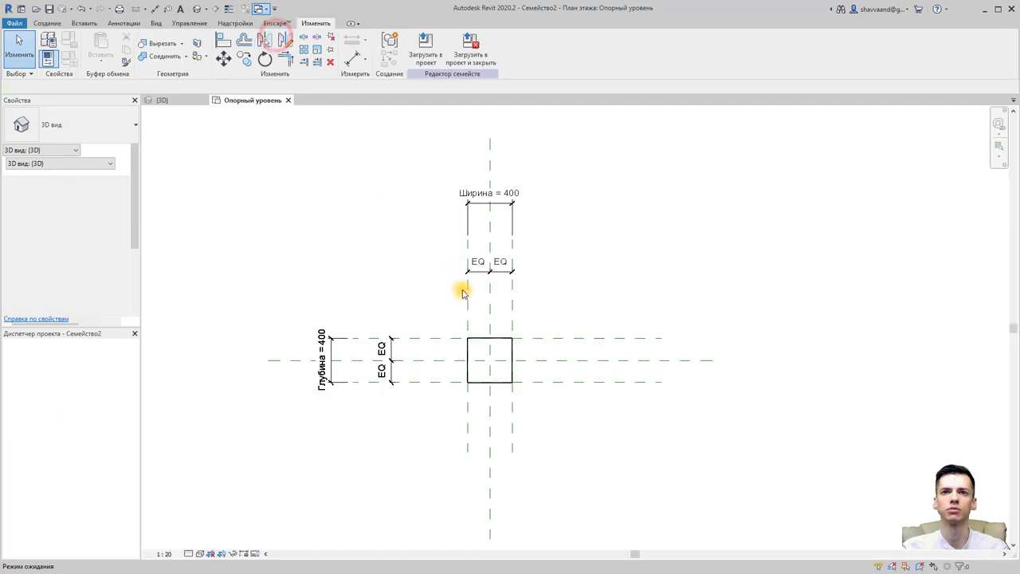
scroll(494, 348, "up", 2)
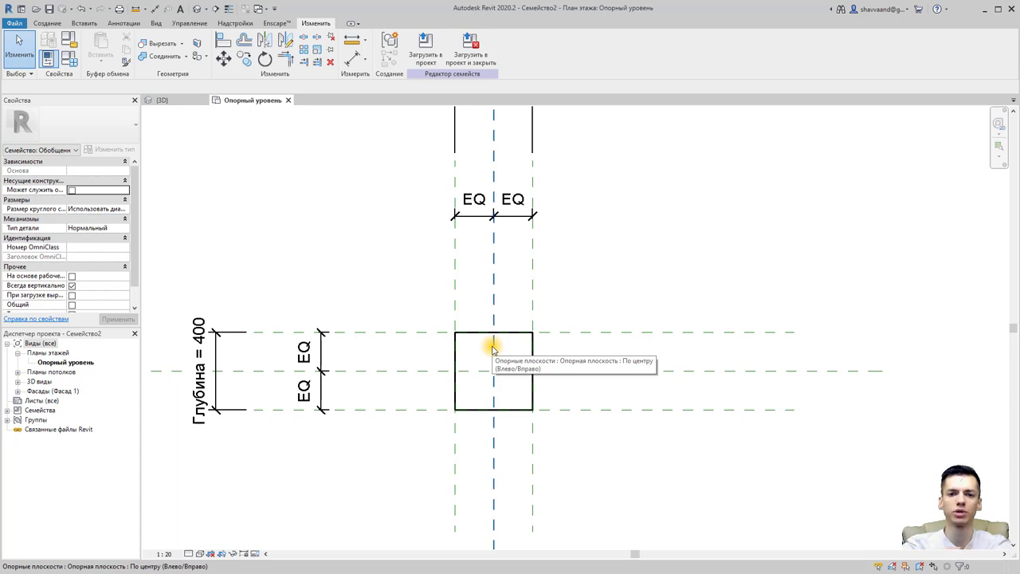
Step: Link the extrusion's material to a new Материал family parameter and load into the project
left_click(518, 333)
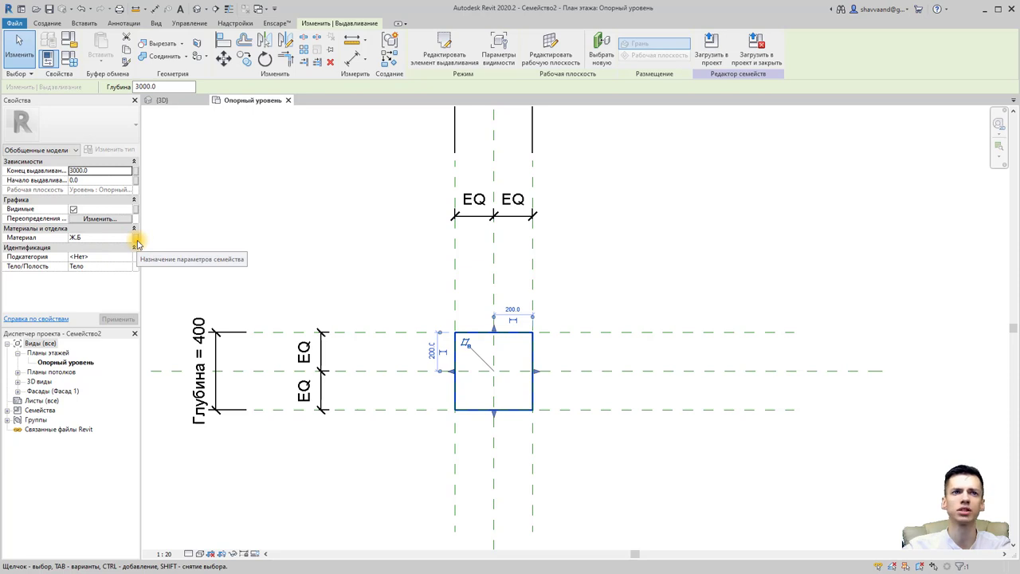
left_click(136, 240)
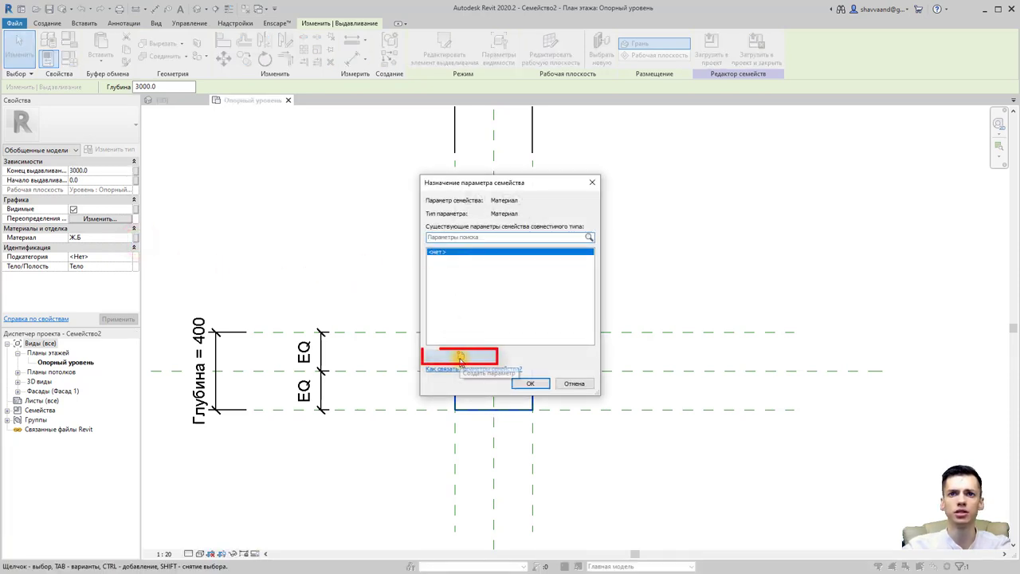
left_click(461, 358)
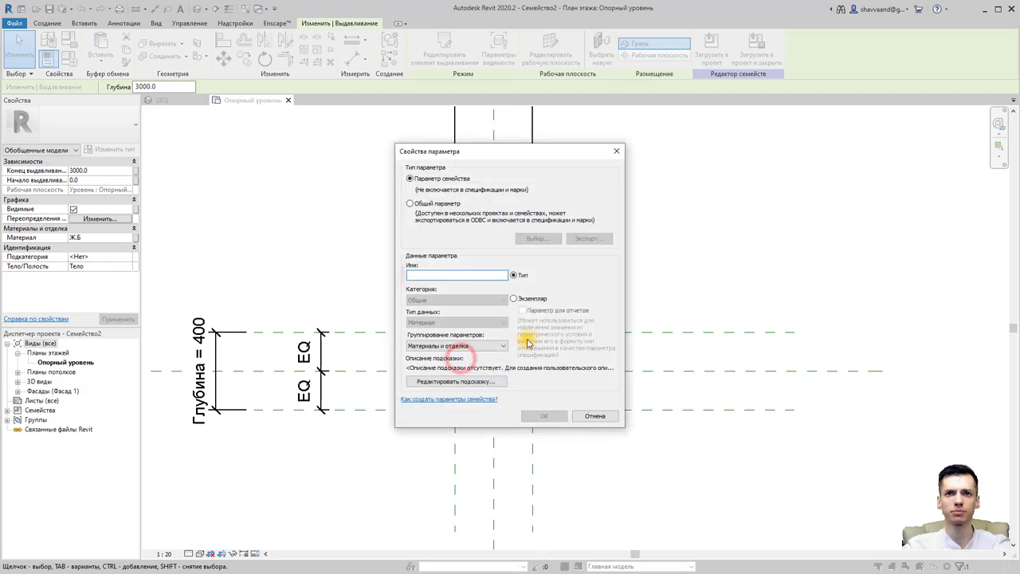
type("Материал")
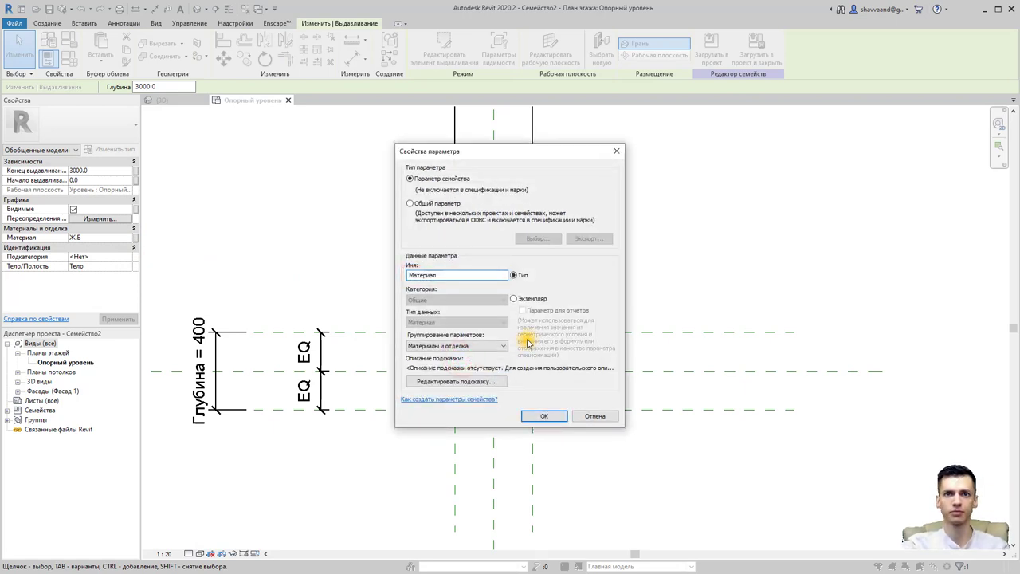
key("Return")
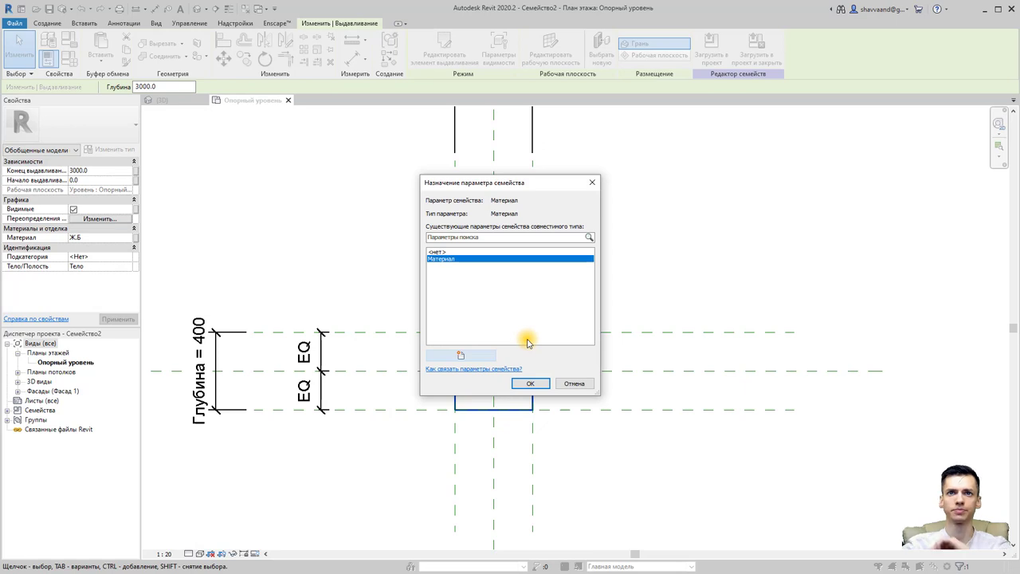
left_click(528, 384)
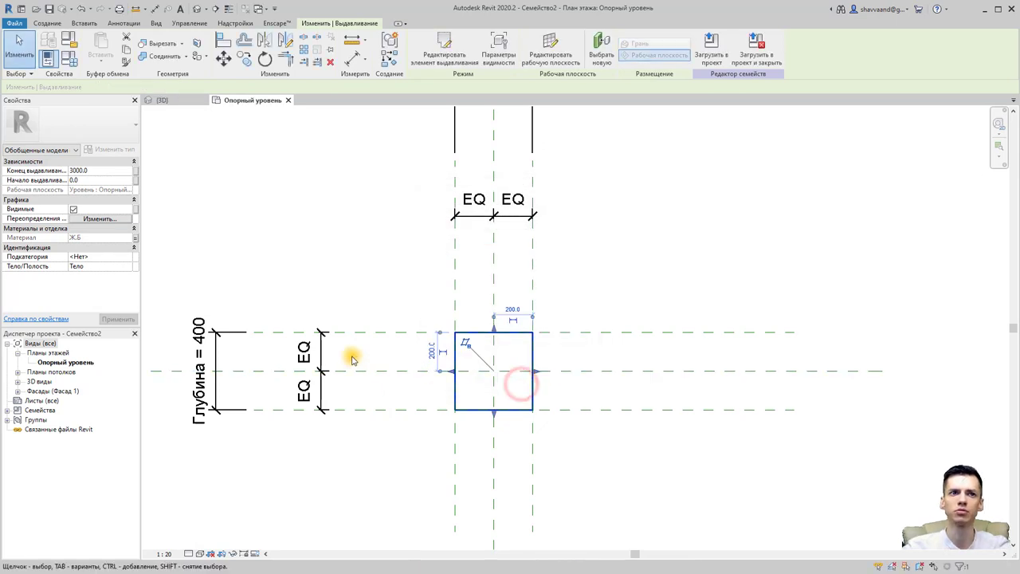
left_click(704, 63)
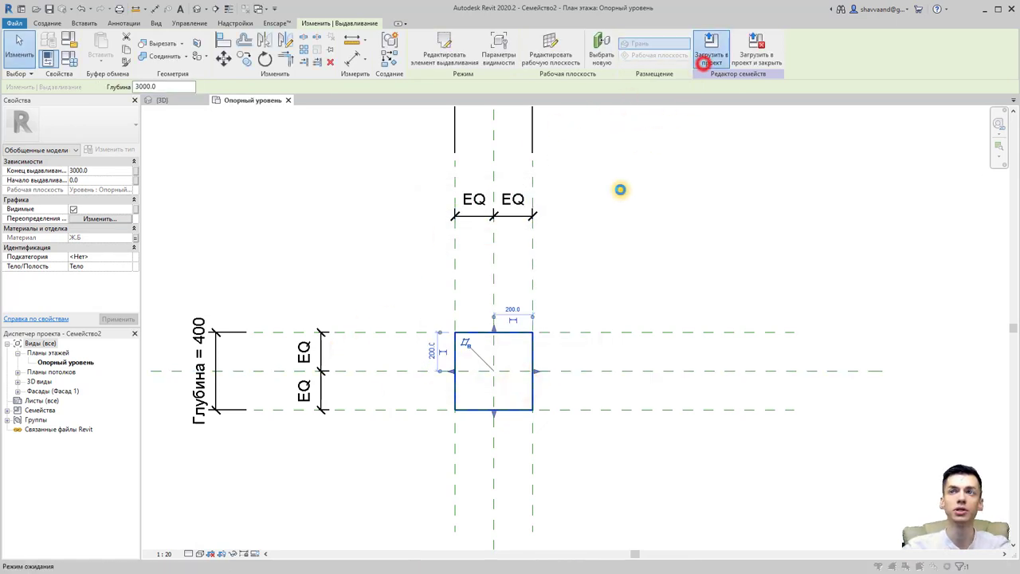
Step: Overwrite the family and set the column type's Материал to Дверь - Каркас, viewing it from the side
left_click(481, 297)
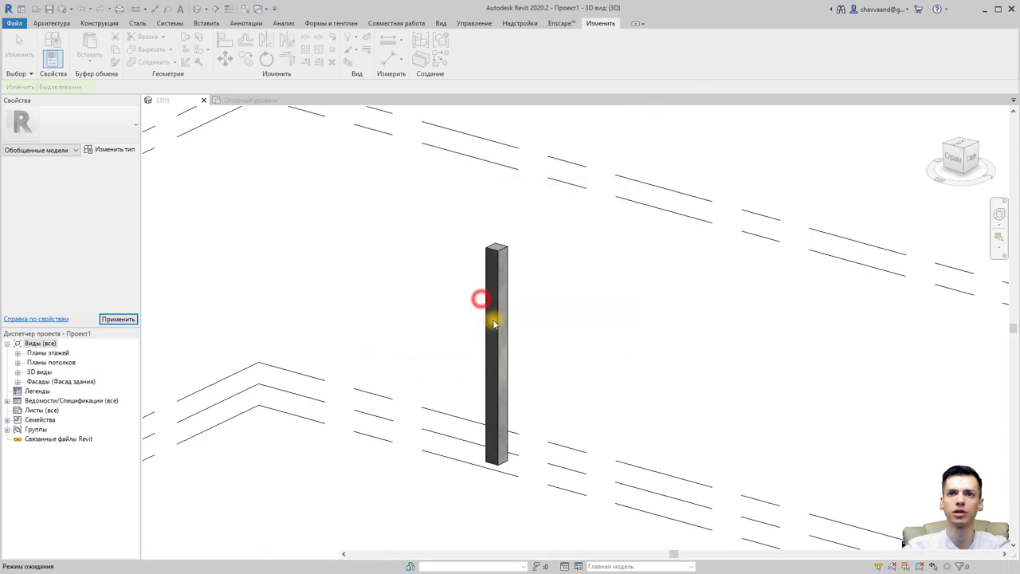
left_click(503, 301)
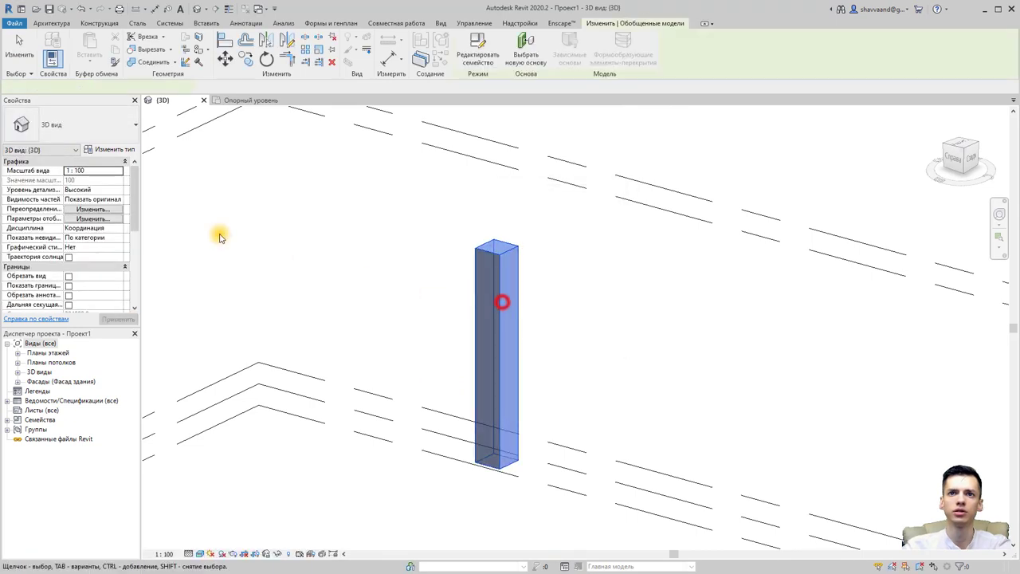
left_click(126, 150)
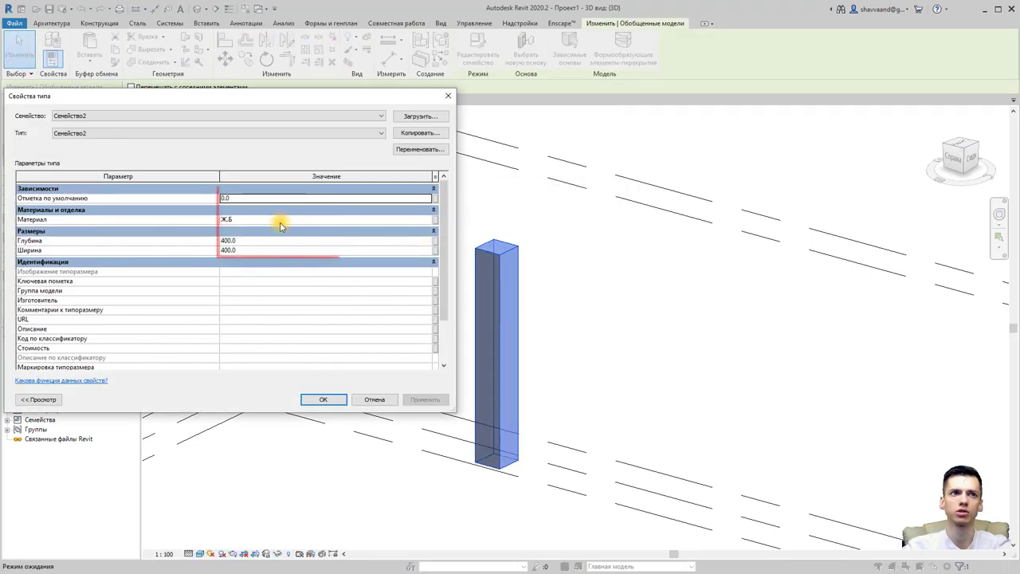
left_click(428, 219)
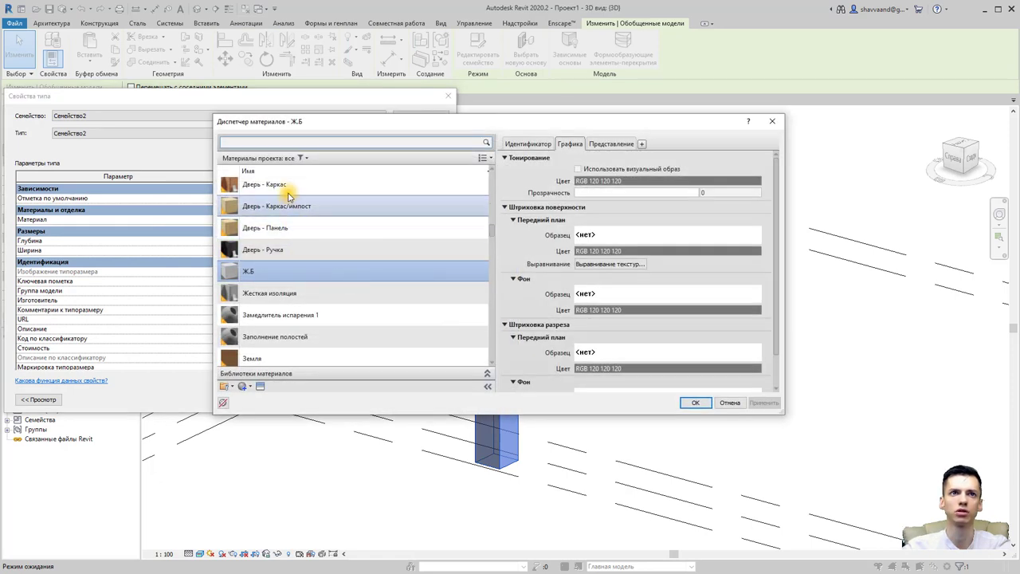
left_click(288, 190)
double_click(288, 190)
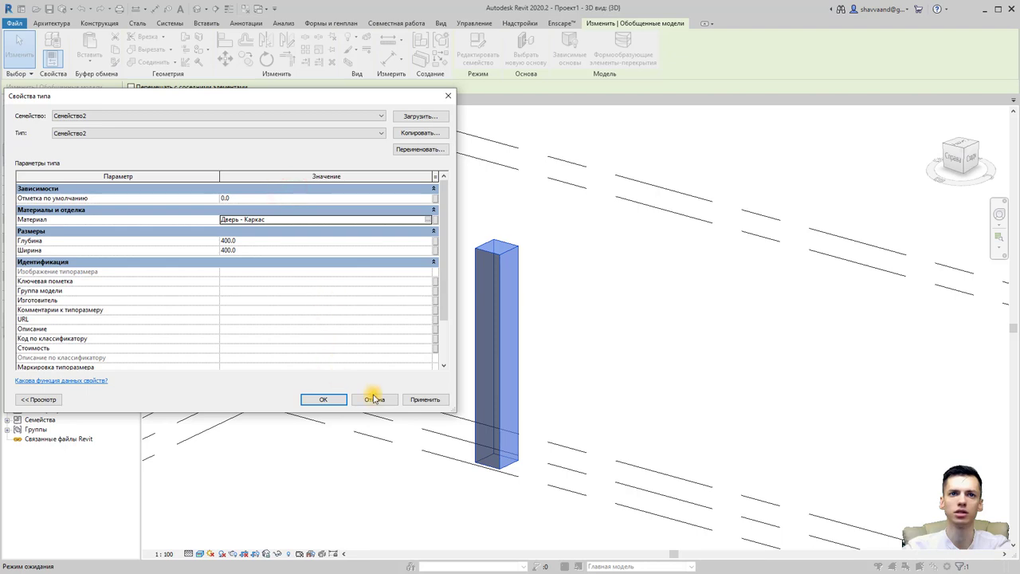
left_click(411, 399)
left_click(329, 399)
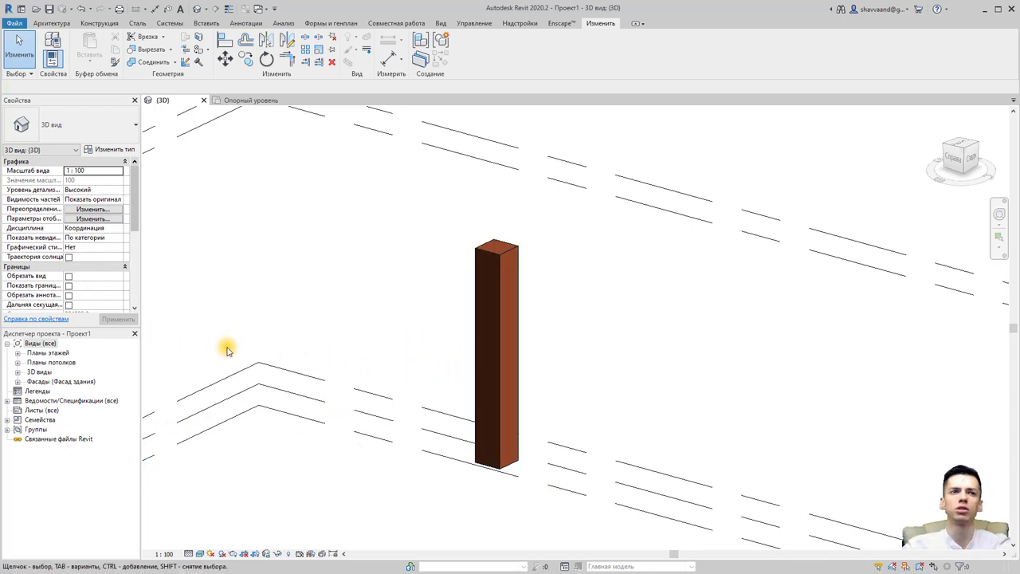
scroll(226, 351, "down", 2)
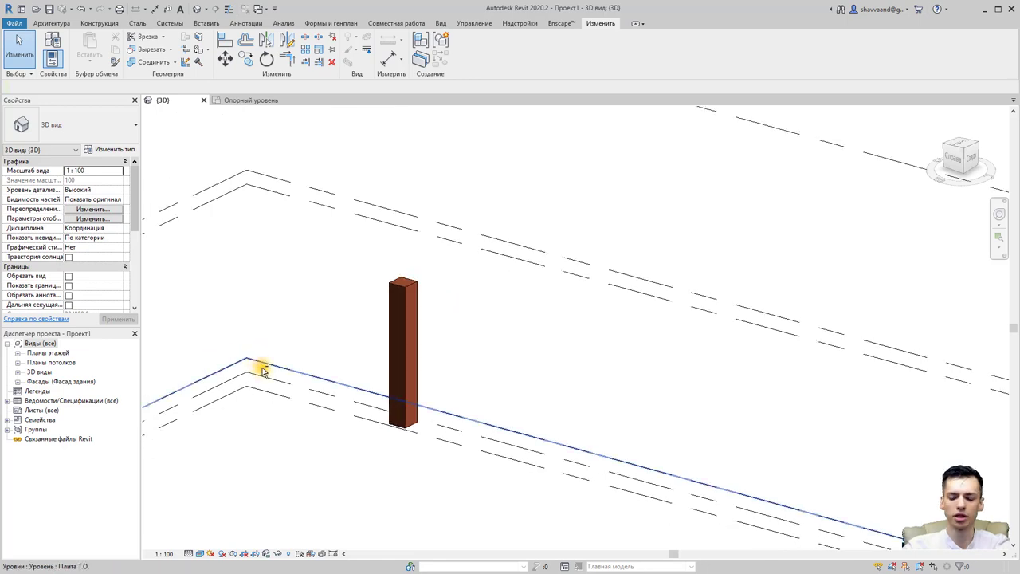
middle_click_drag(262, 366, 344, 382, "shift")
scroll(346, 382, "up", 1)
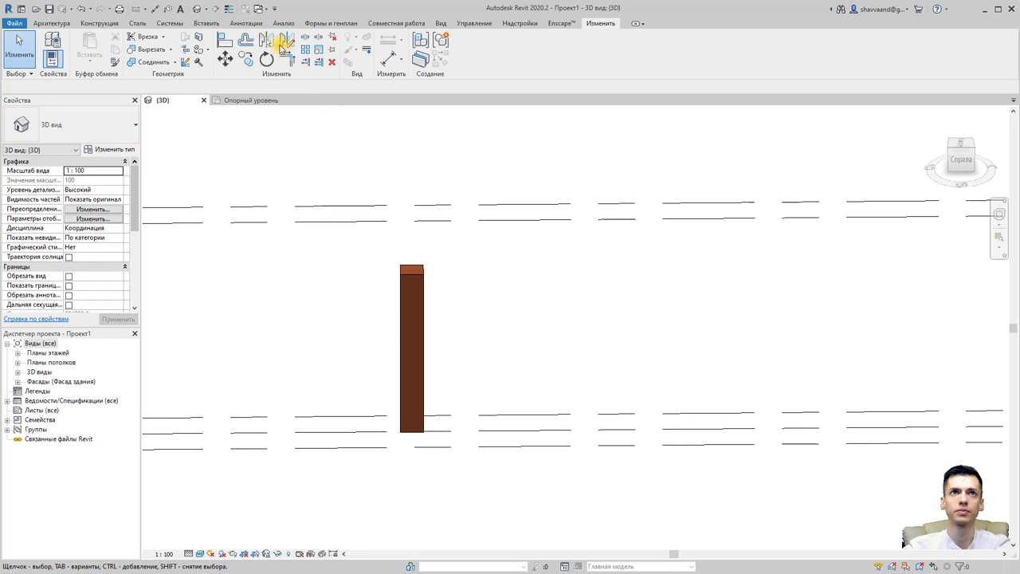
Step: Open the family's Сзади back elevation framed on the whole column
left_click(266, 8)
left_click(287, 38)
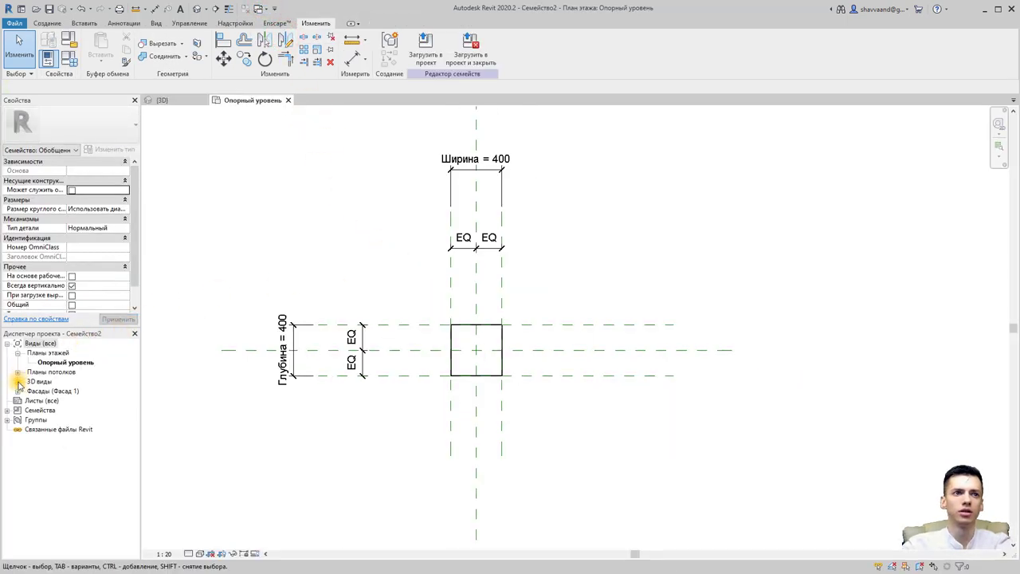
left_click(18, 391)
double_click(46, 400)
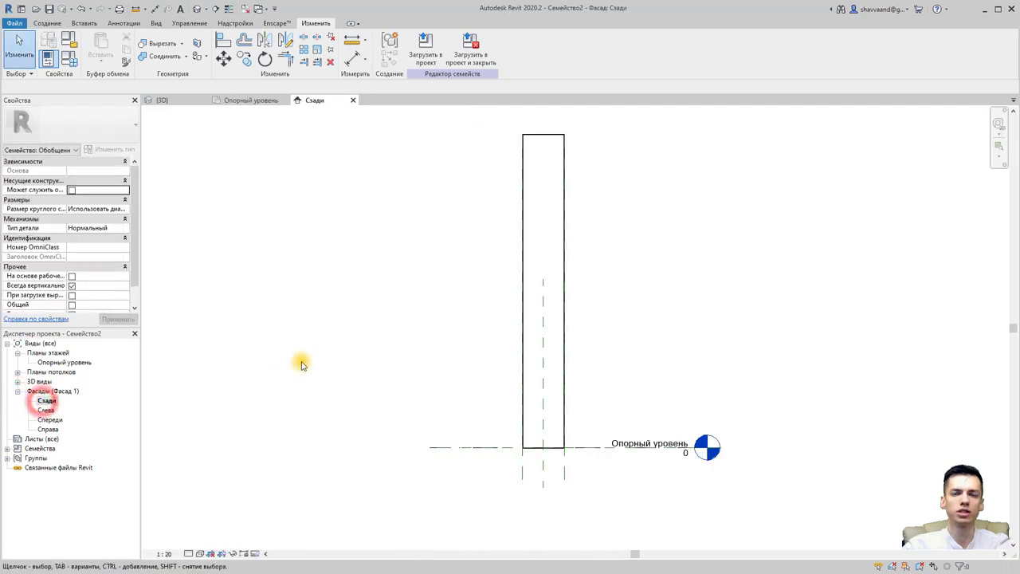
middle_click_drag(391, 366, 356, 370)
scroll(360, 368, "down", 1)
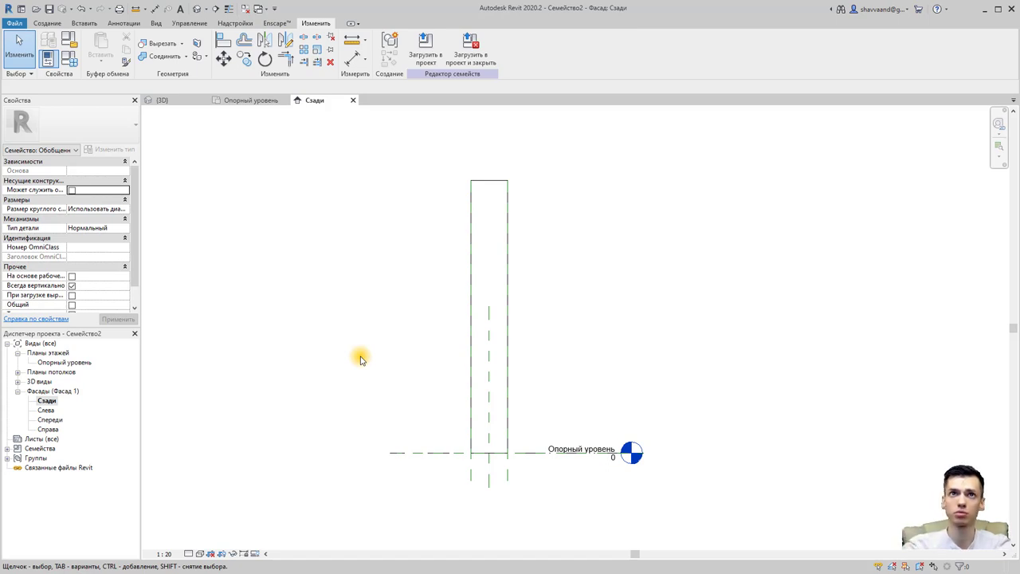
Step: Place a 3000 aligned dimension from the column's top edge to the reference level
left_click(353, 58)
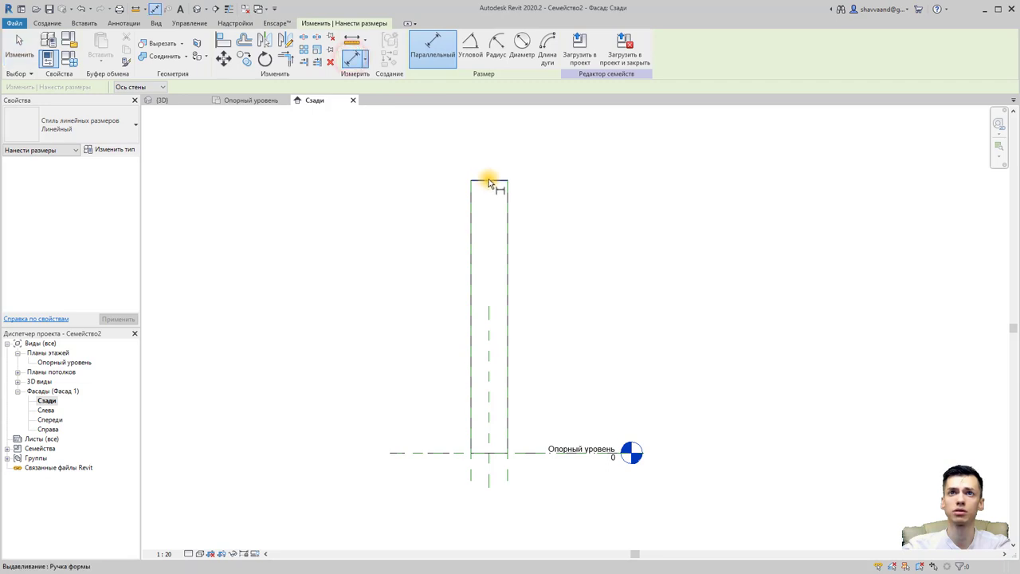
left_click(488, 181)
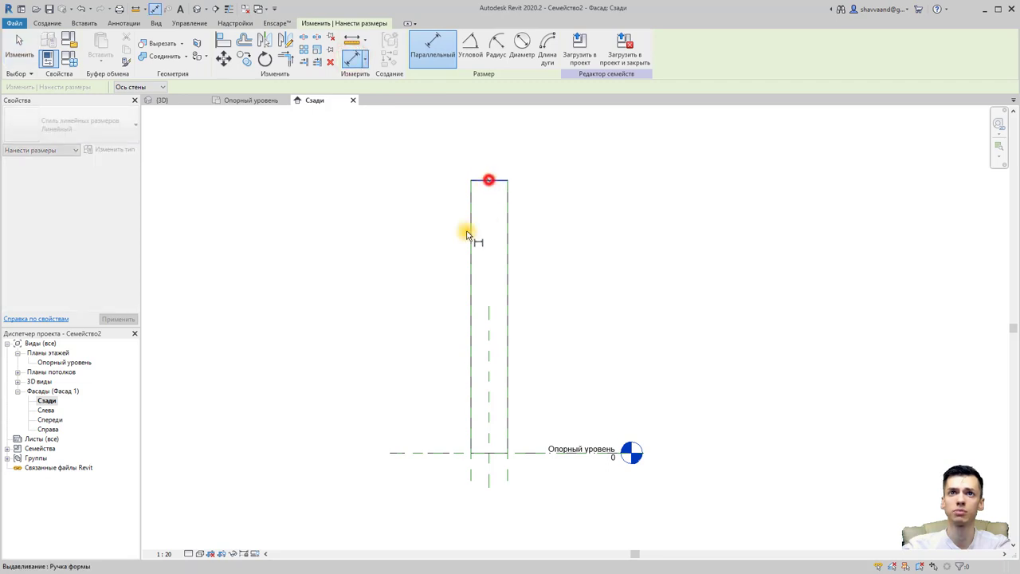
left_click(422, 453)
left_click(417, 416)
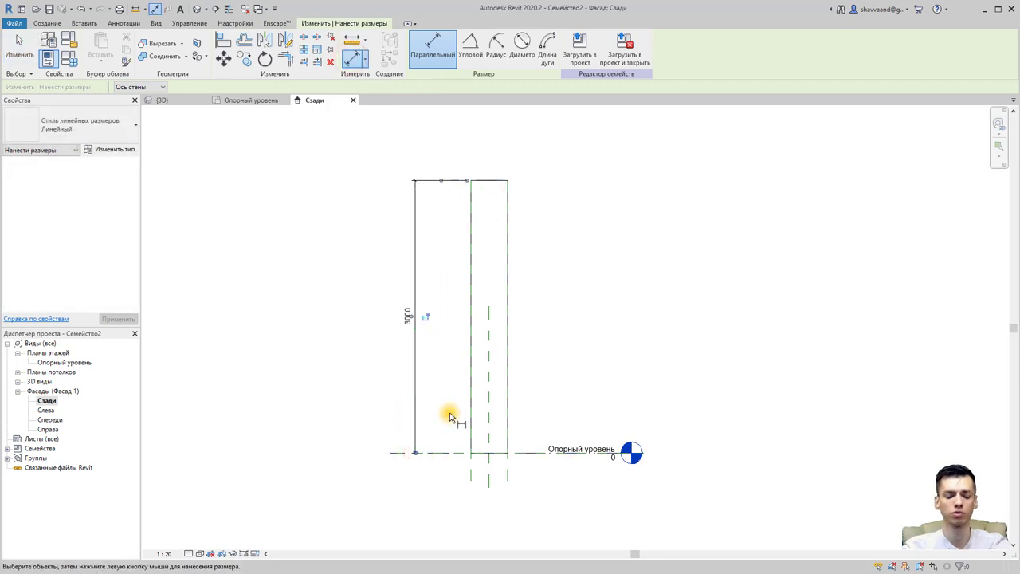
key("Escape")
key("Escape")
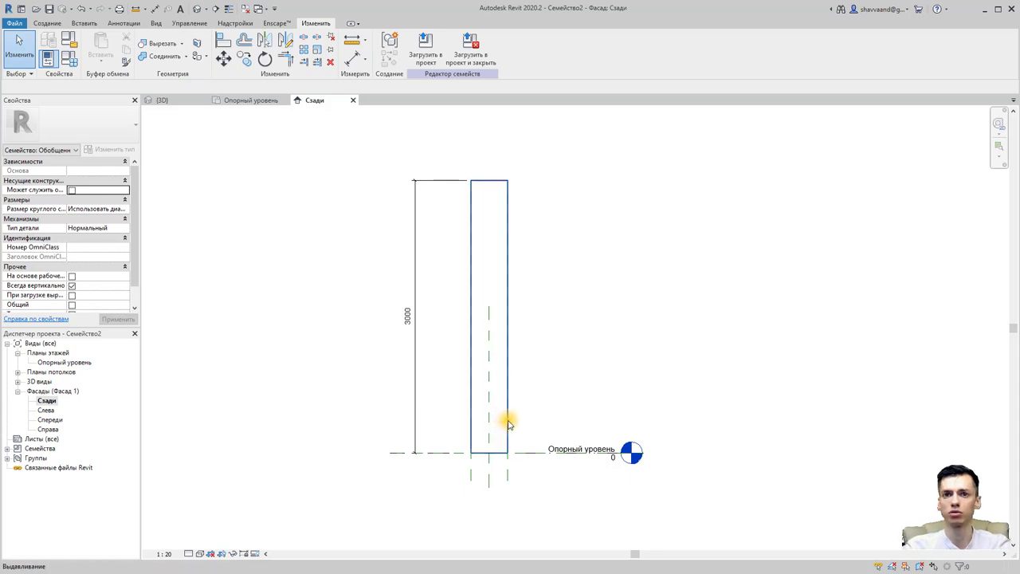
left_click(507, 421)
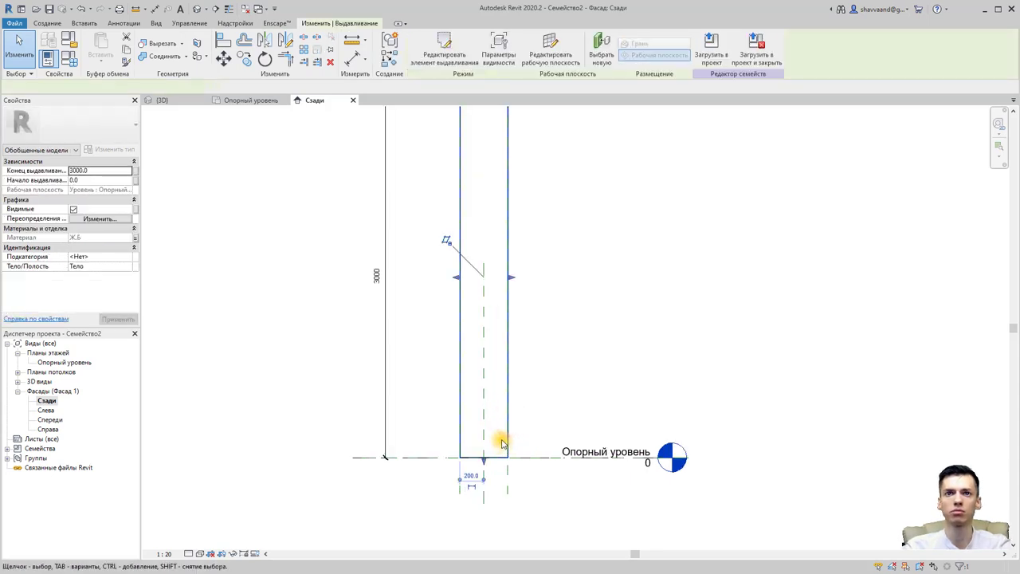
mouse_move(491, 452)
left_mouse_down()
mouse_move(489, 429)
mouse_move(488, 454)
left_mouse_up()
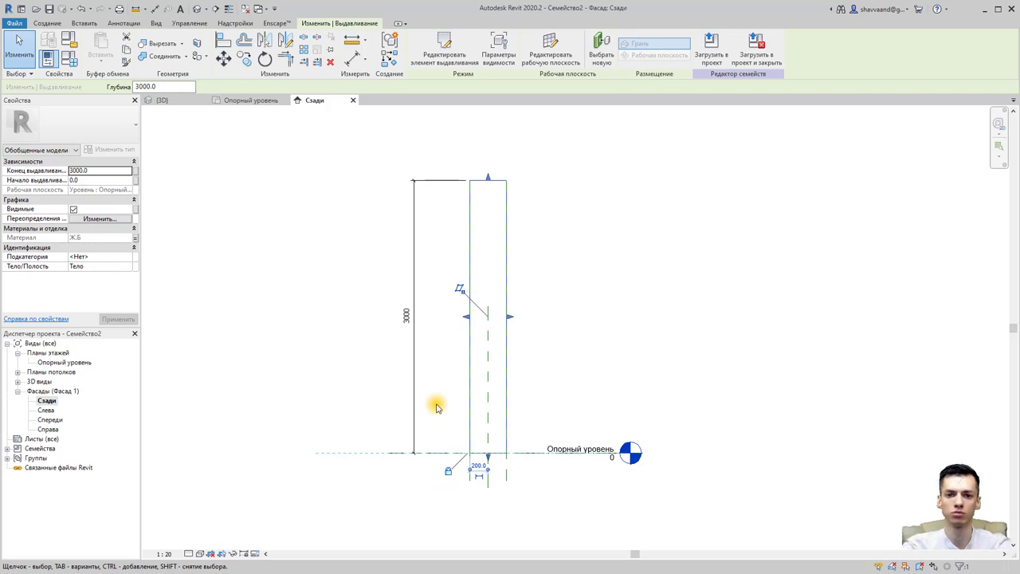
Step: Label the 3000 height dimension with a new Высота parameter
left_click(415, 361)
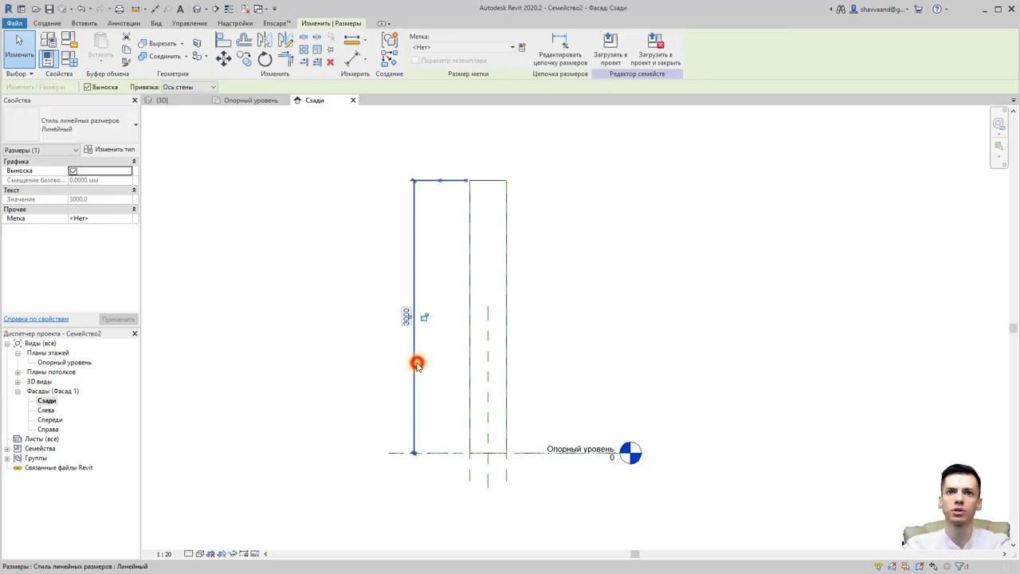
left_click(522, 47)
type("Высота")
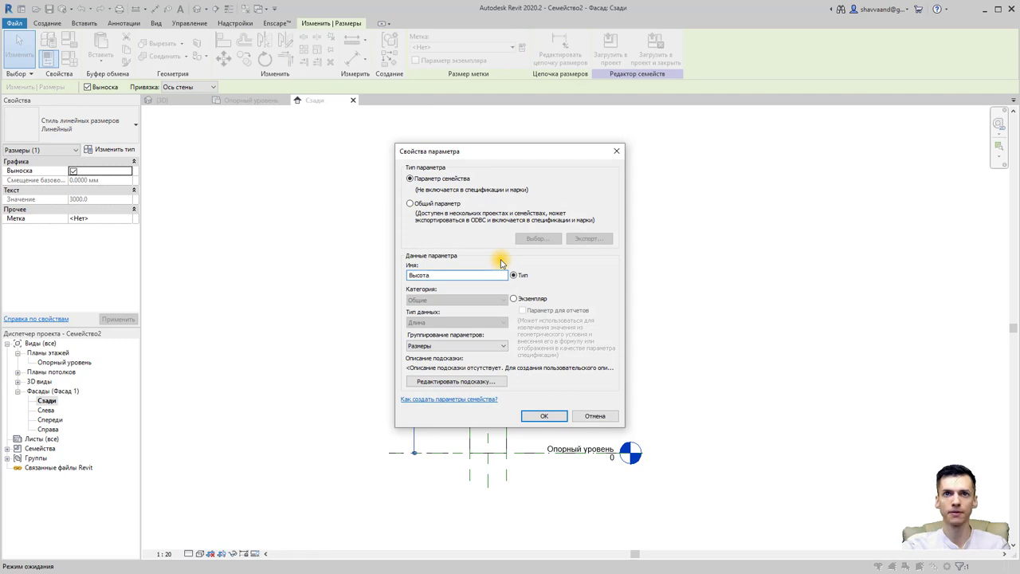
key("Return")
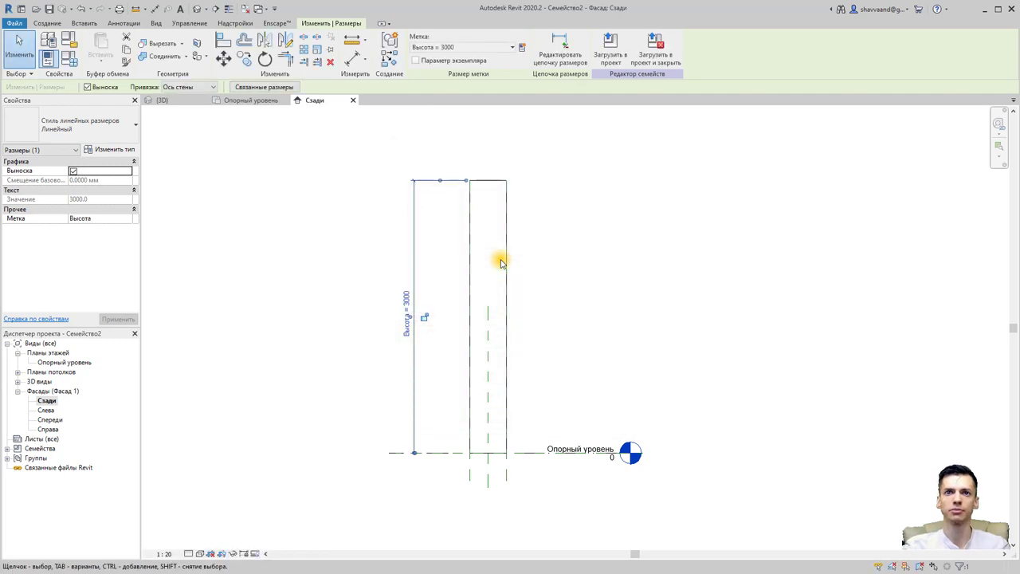
left_click(331, 216)
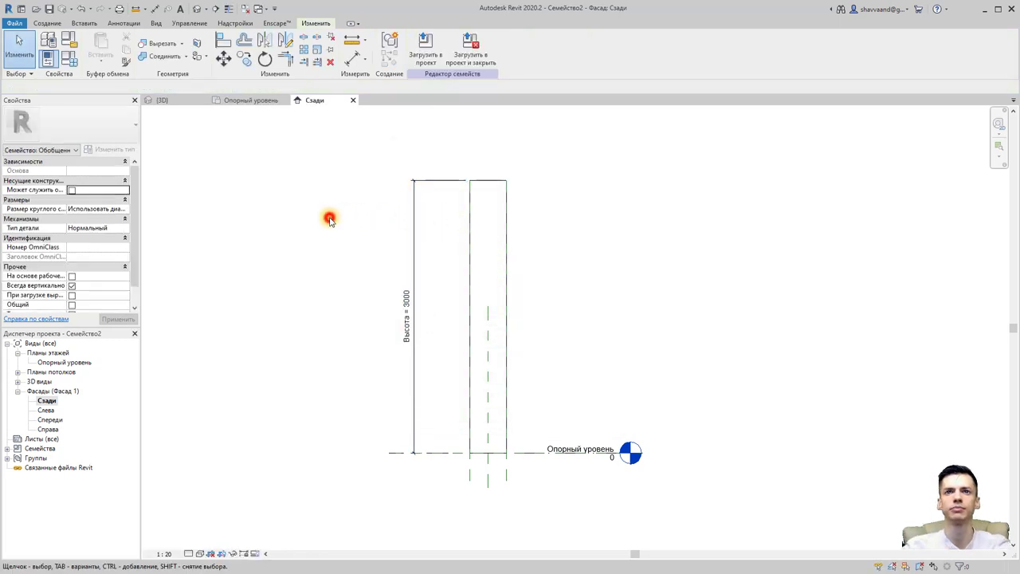
Step: Reload the family over the old version and set the column type to Высота 6000, Глубина 200, Ширина 300
left_click(425, 49)
left_click(459, 291)
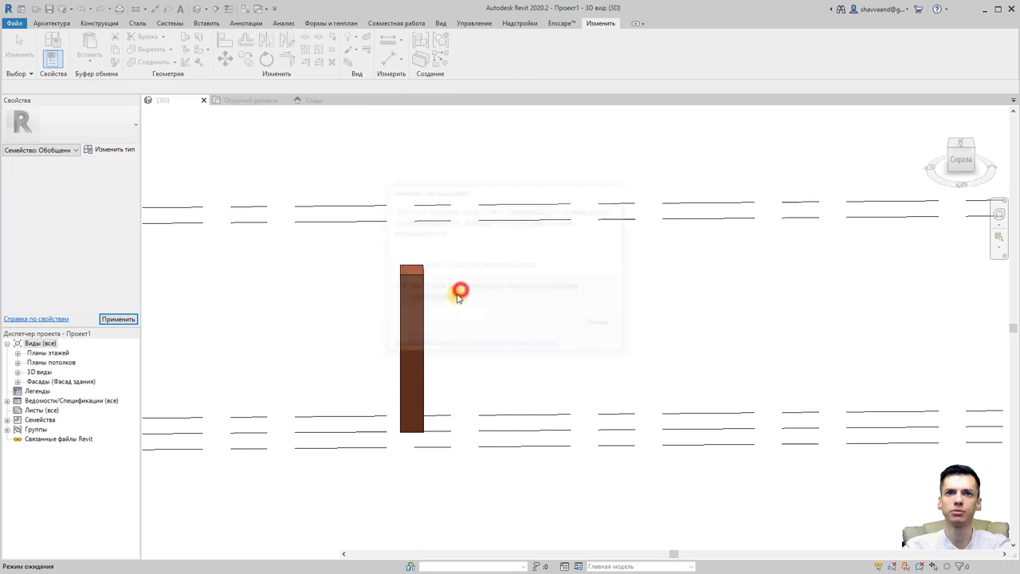
left_click(419, 284)
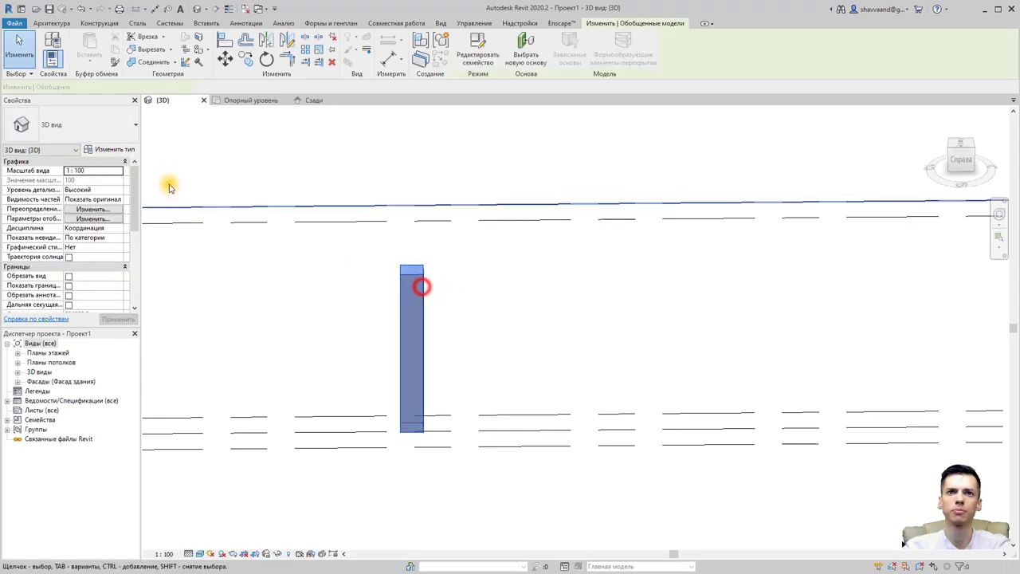
left_click(114, 151)
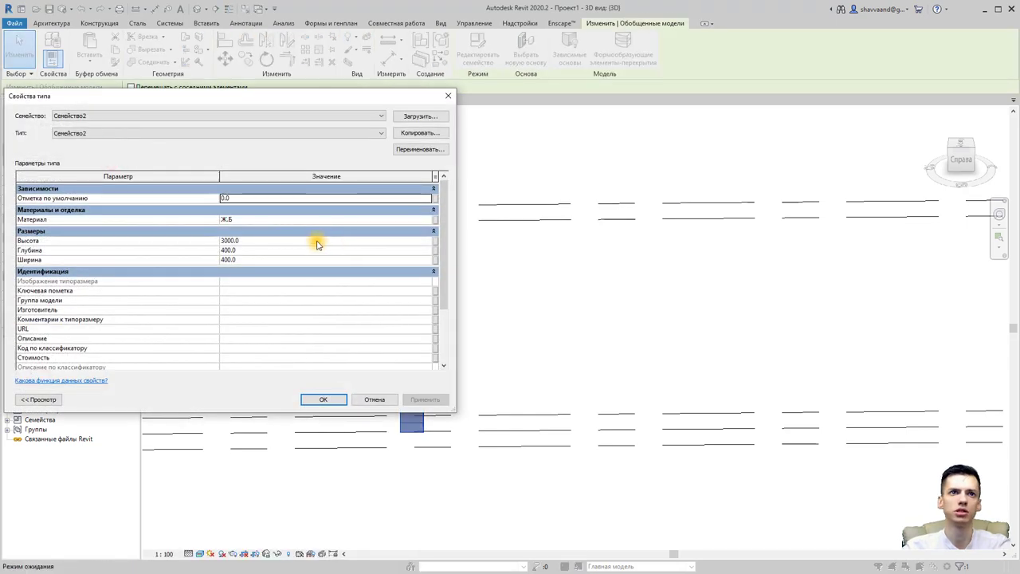
left_click(266, 244)
type("6000")
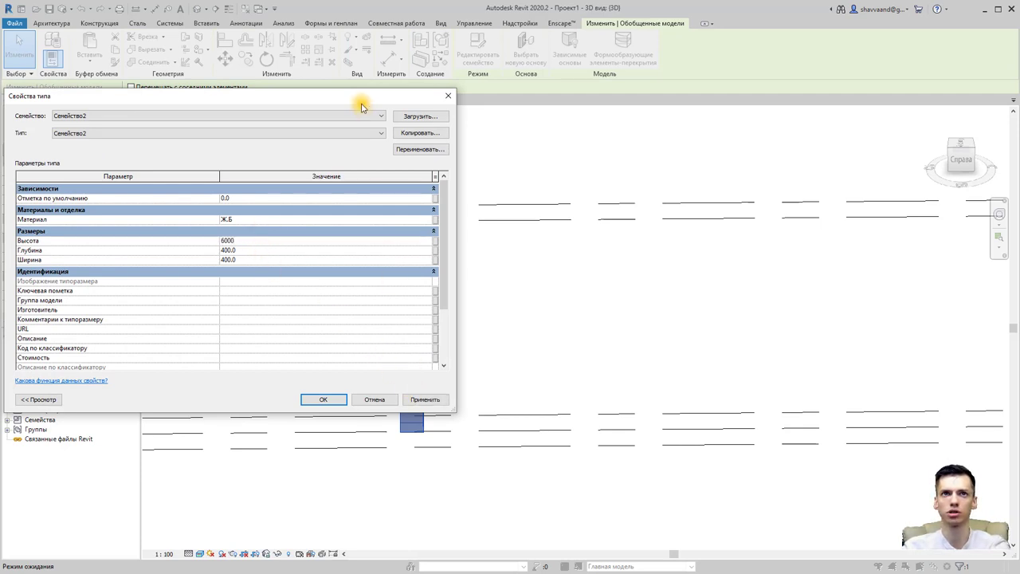
left_click_drag(361, 107, 851, 177)
left_click(915, 469)
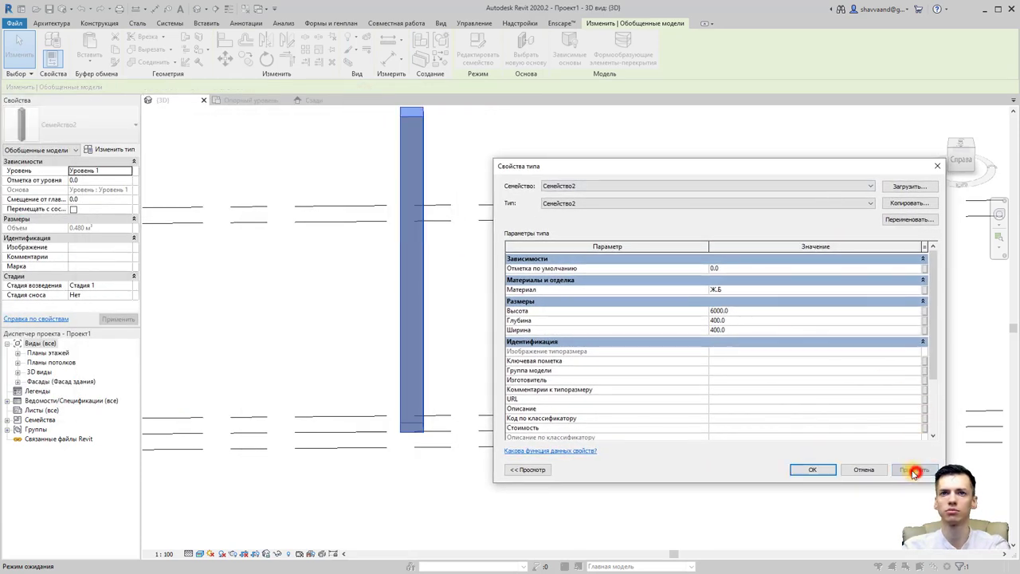
scroll(464, 316, "down", 1)
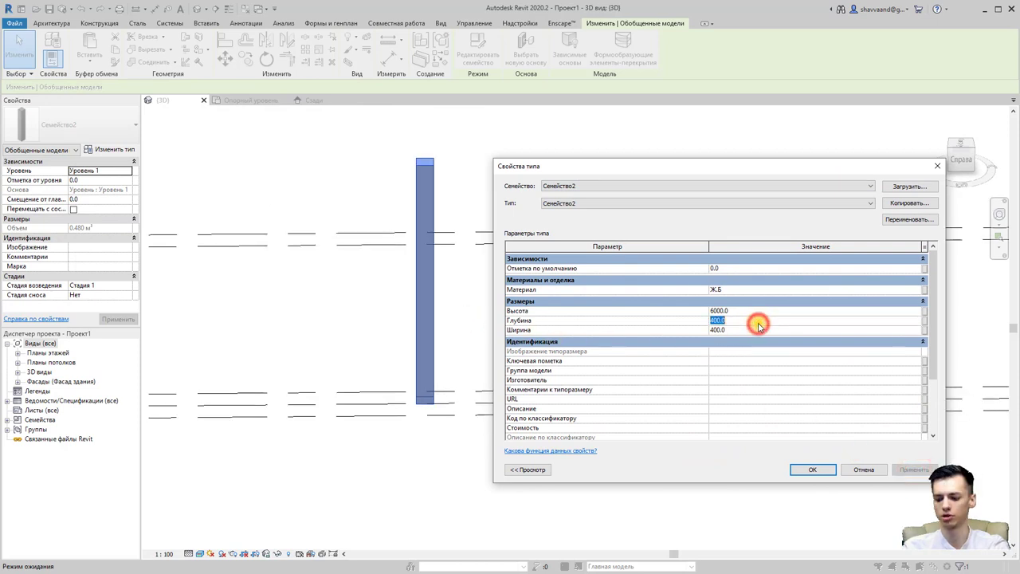
type("200")
type("00")
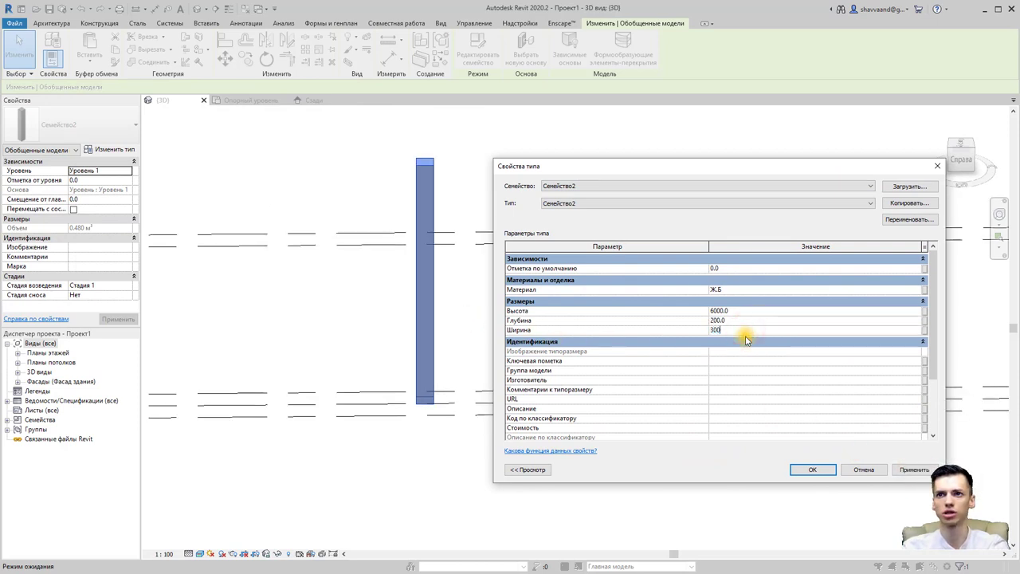
Step: Set the column type's material to Кирпич, обычный and confirm
left_click(915, 291)
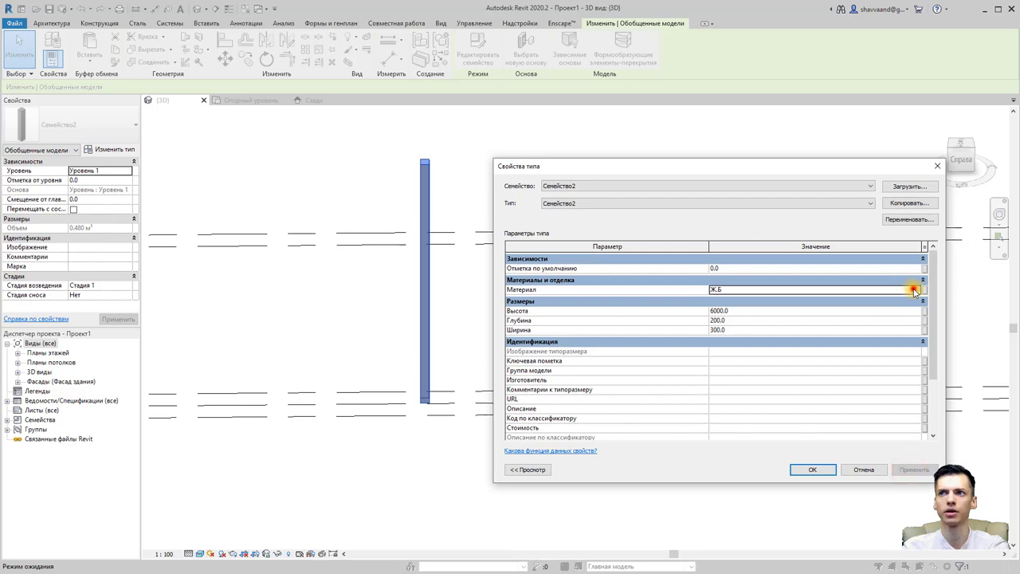
left_click(919, 289)
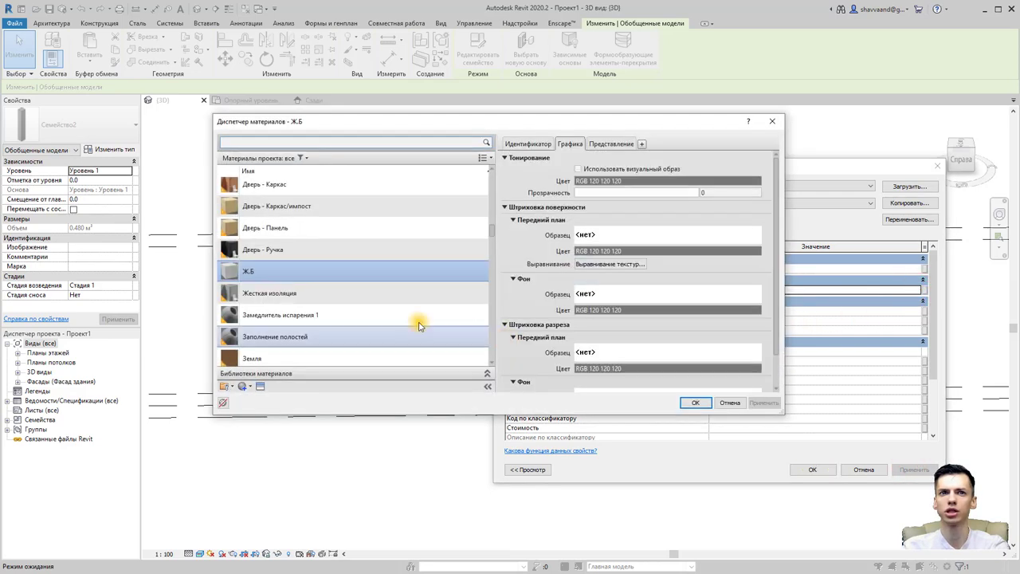
scroll(358, 322, "down", 1)
scroll(358, 319, "down", 1)
double_click(326, 346)
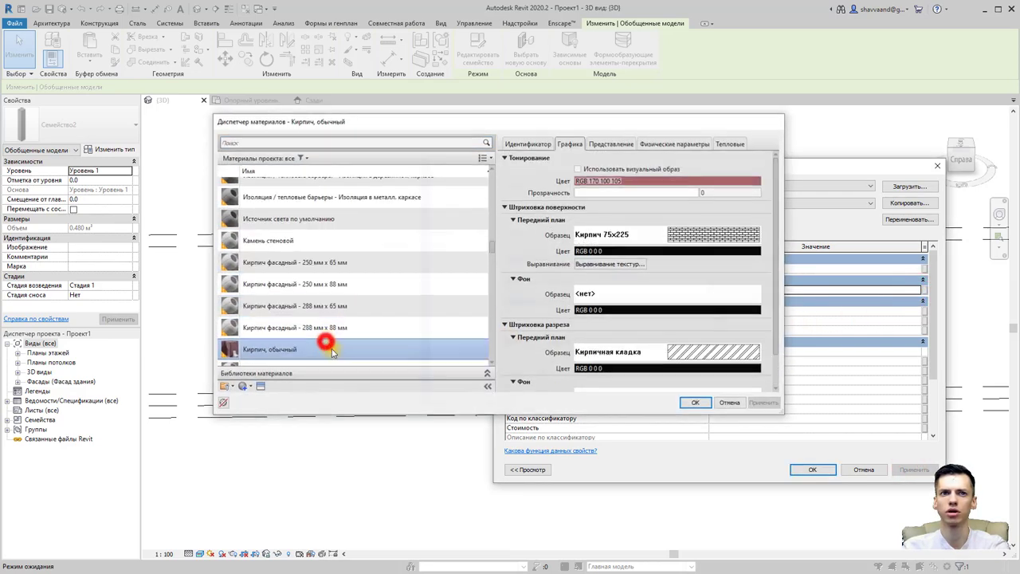
left_click(808, 470)
left_click(522, 316)
Step: Orbit the project's 3D view to inspect the Кирпич column, then expand Планы этажей
mouse_move(563, 298)
middle_mouse_down("shift")
mouse_move(395, 319)
mouse_move(219, 321)
mouse_move(428, 269)
mouse_move(549, 287)
mouse_move(389, 337)
mouse_move(339, 335)
mouse_move(421, 375)
mouse_move(426, 348)
middle_mouse_up("shift")
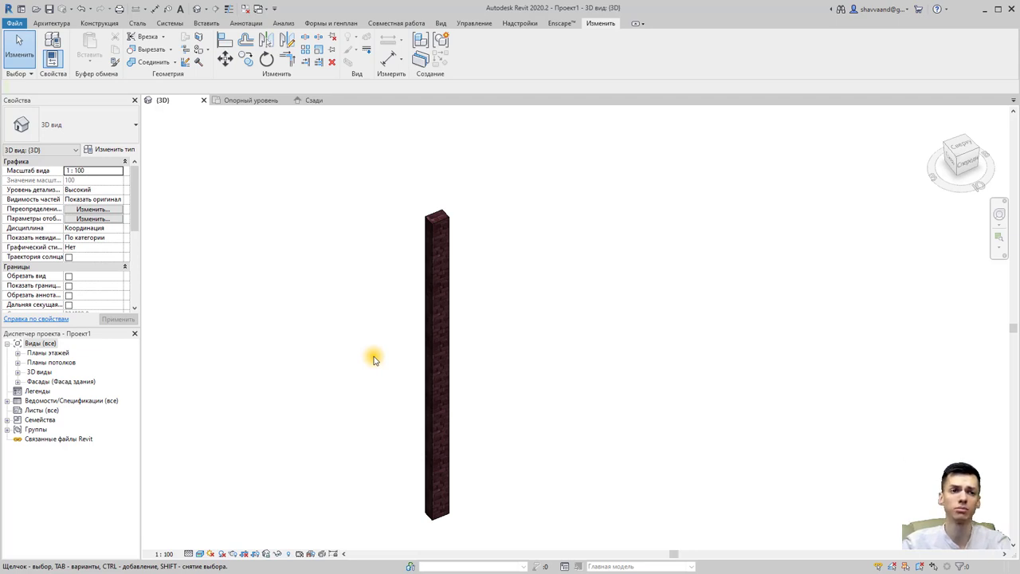
left_click(17, 355)
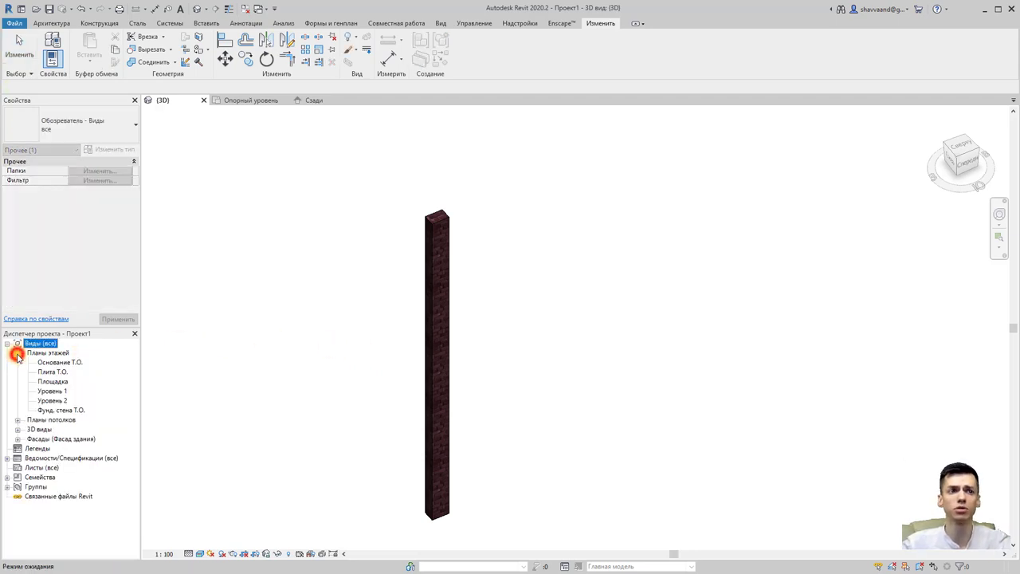
Step: Return to Семейство2 and open its Опорный уровень plan, centred on the square
left_click(257, 10)
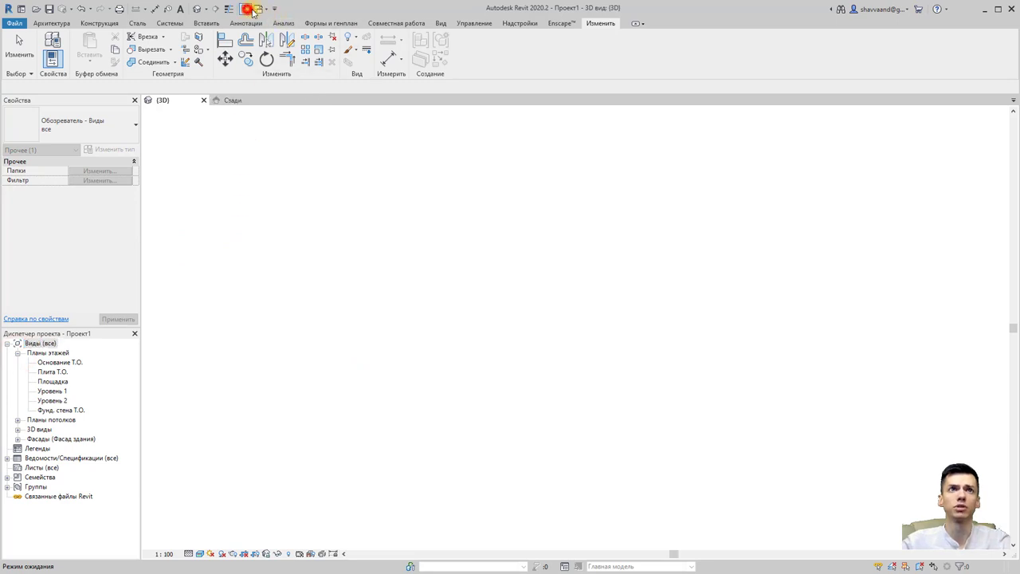
left_click(279, 36)
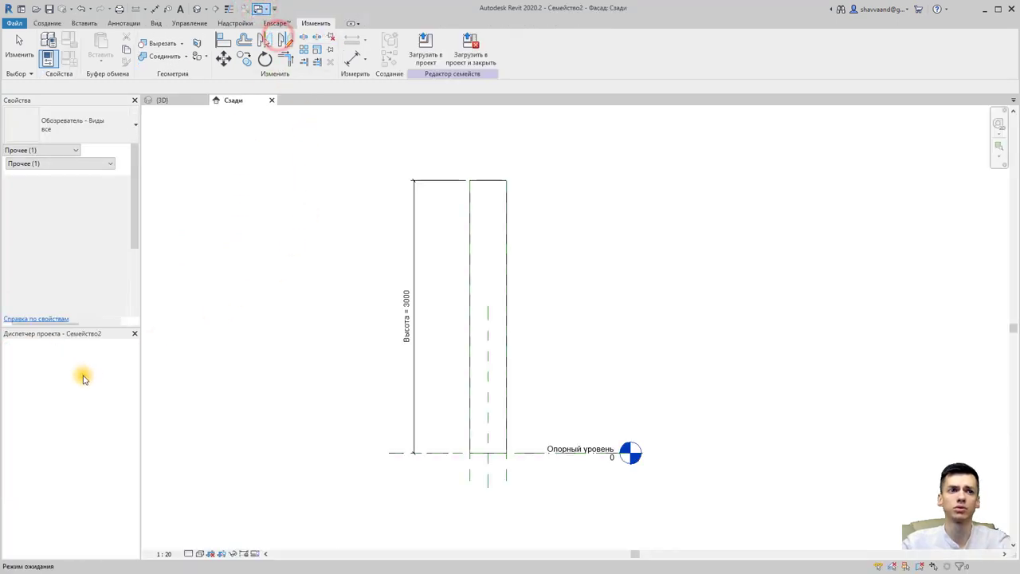
double_click(54, 363)
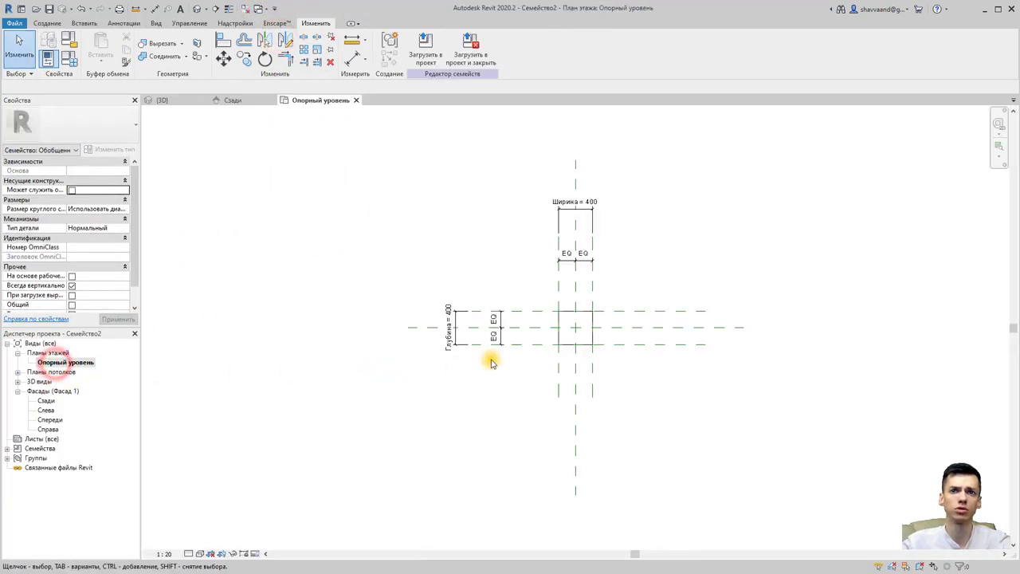
scroll(590, 331, "up", 2)
scroll(577, 351, "up", 2)
middle_click_drag(576, 351, 533, 333)
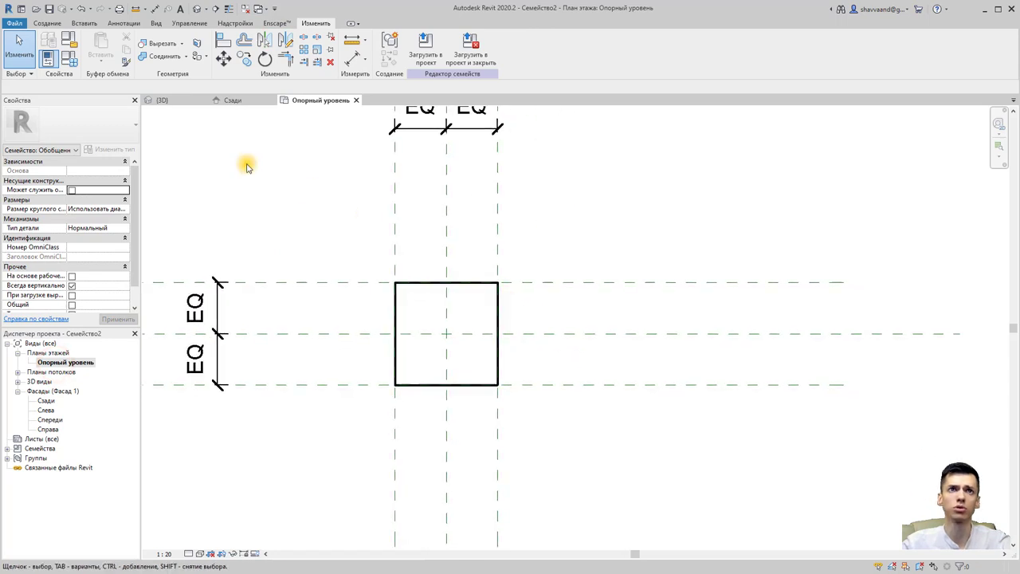
Step: Draw two horizontal and two vertical reference planes inside the square, either side of centre
left_click(56, 24)
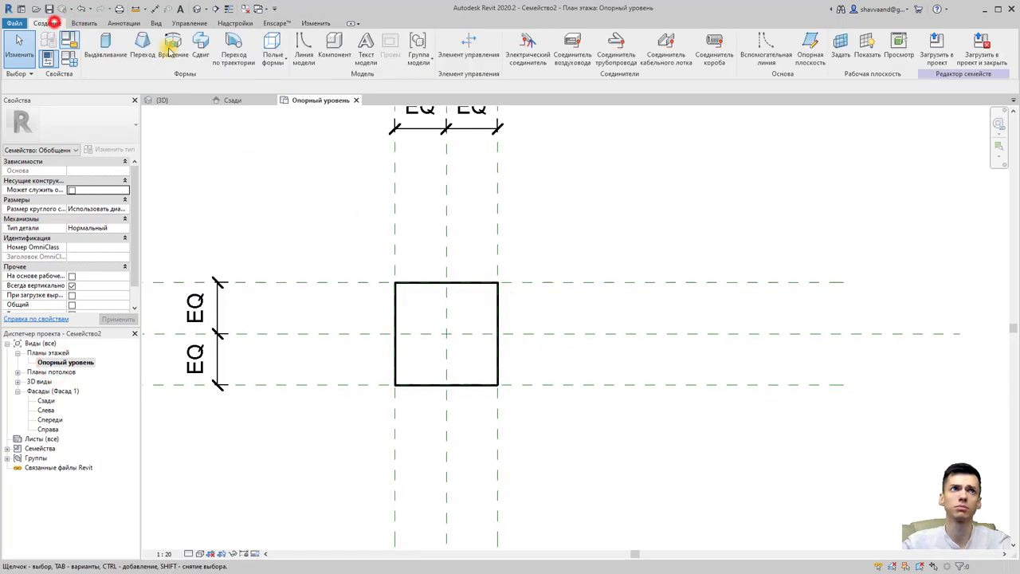
left_click(808, 55)
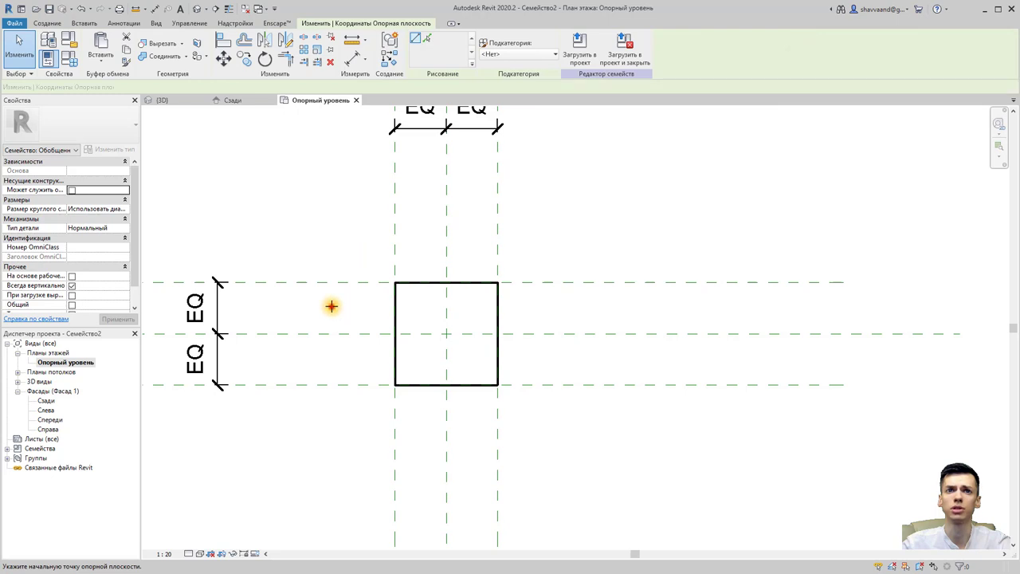
left_click(332, 306)
left_click(600, 307)
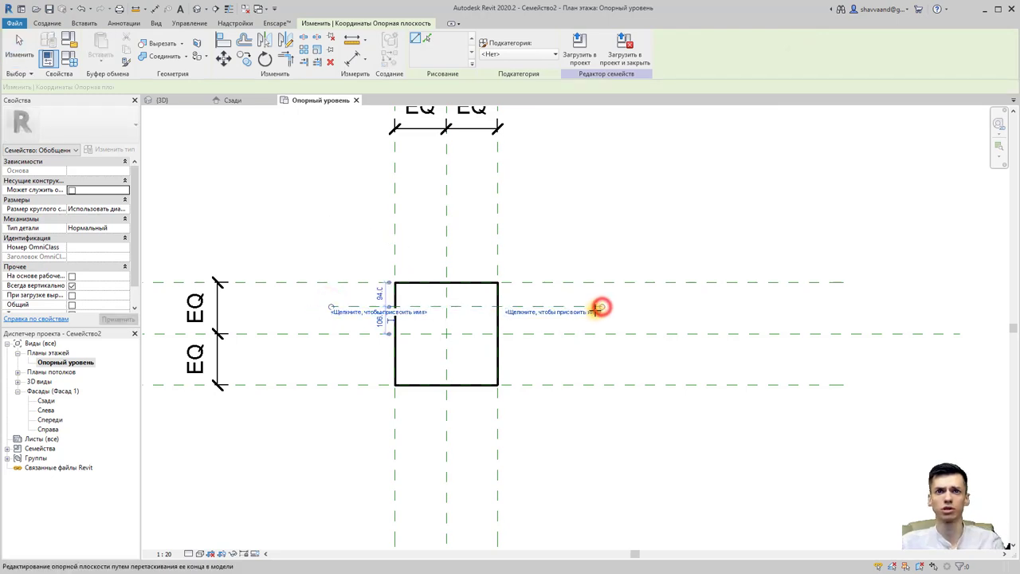
left_click(332, 364)
left_click(596, 365)
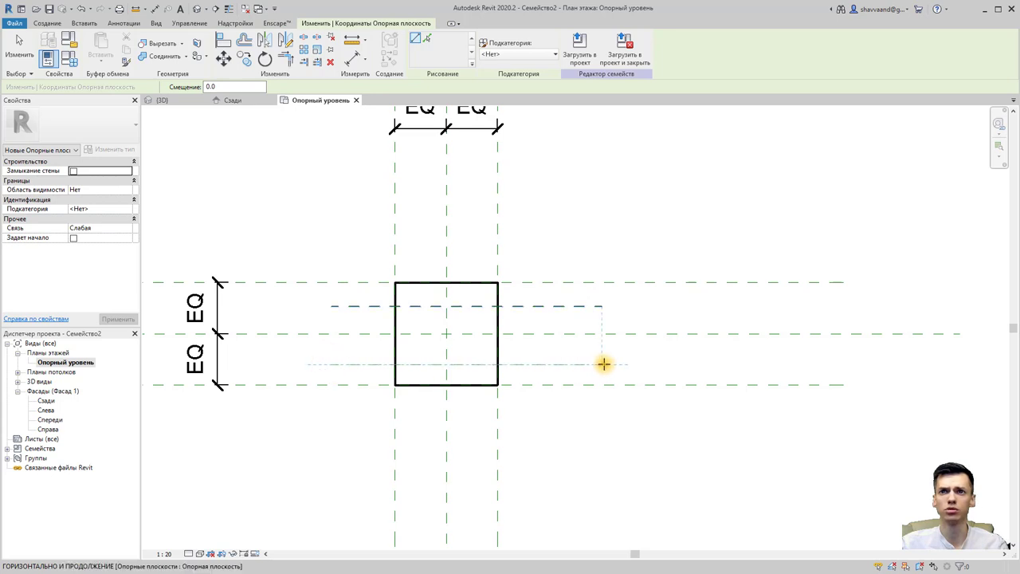
left_click(417, 248)
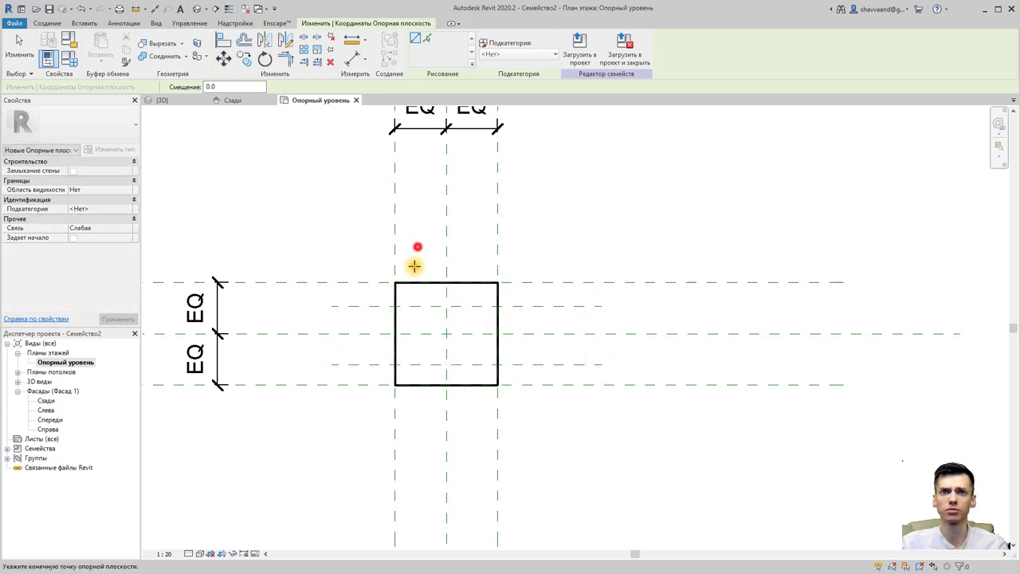
left_click(417, 454)
left_click(476, 244)
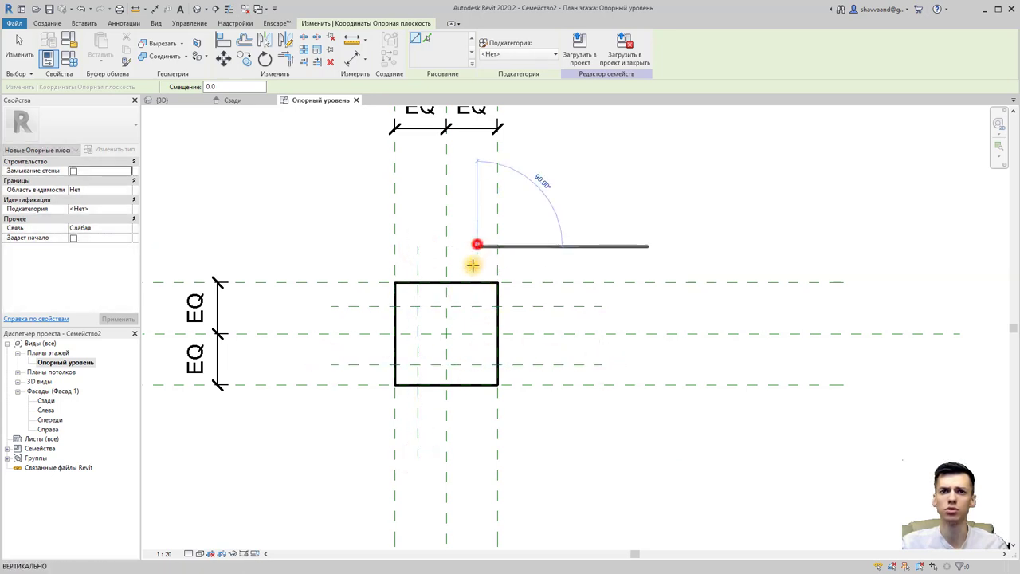
left_click(478, 453)
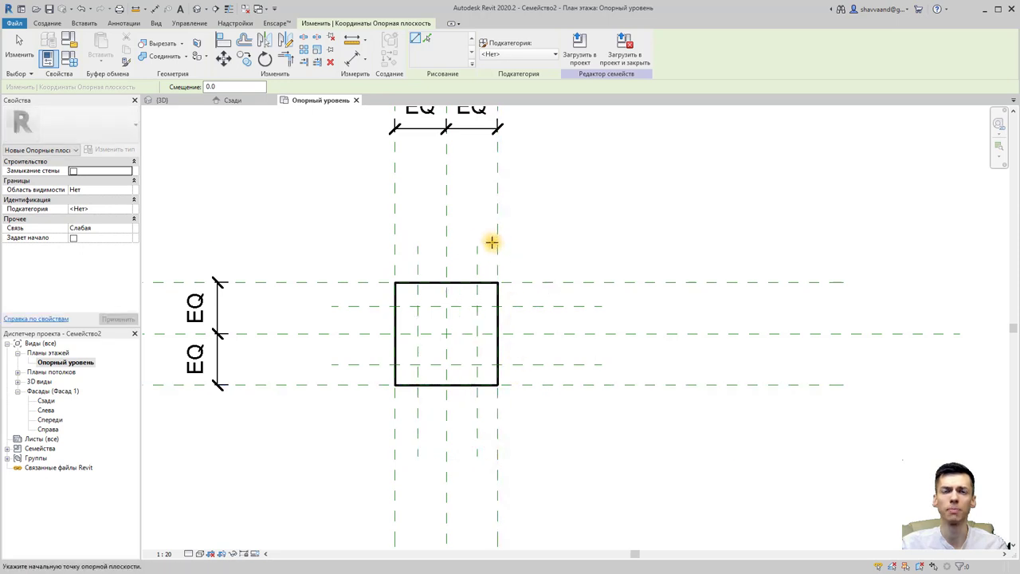
key("Escape")
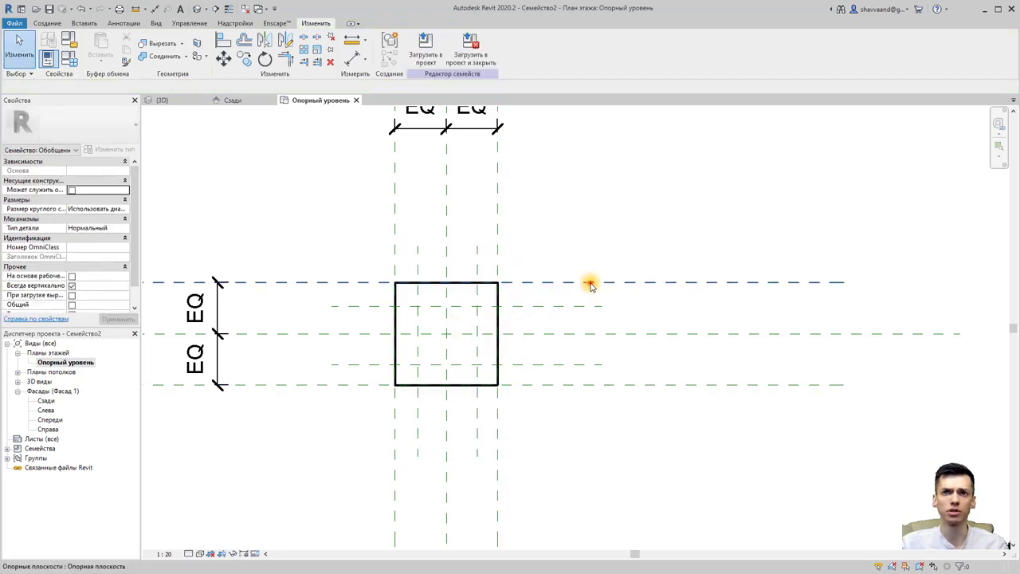
Step: Select the upper inner horizontal reference plane and look at its name, leaving it unchanged
left_click(587, 283)
left_click(786, 287)
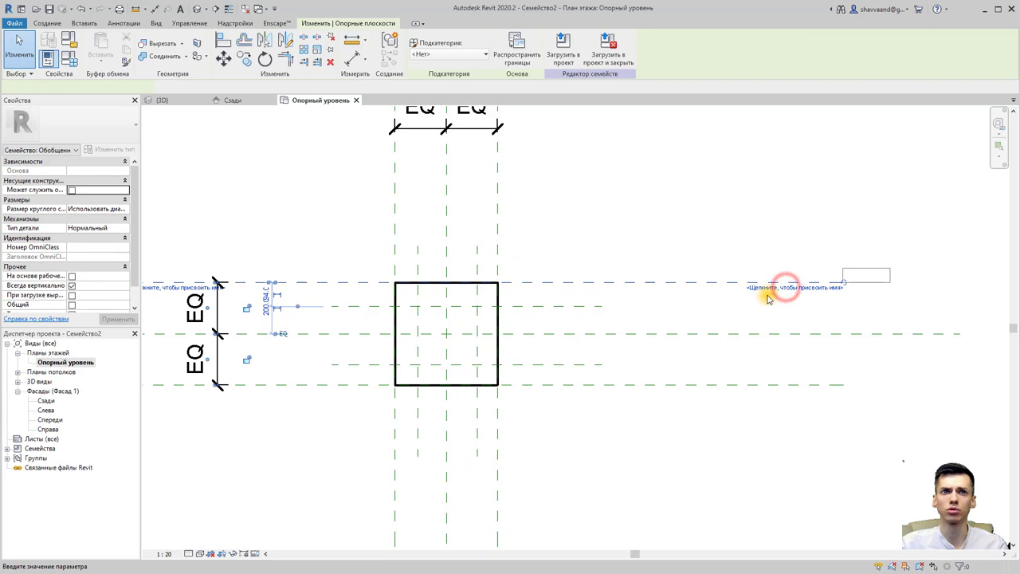
scroll(732, 305, "down", 2)
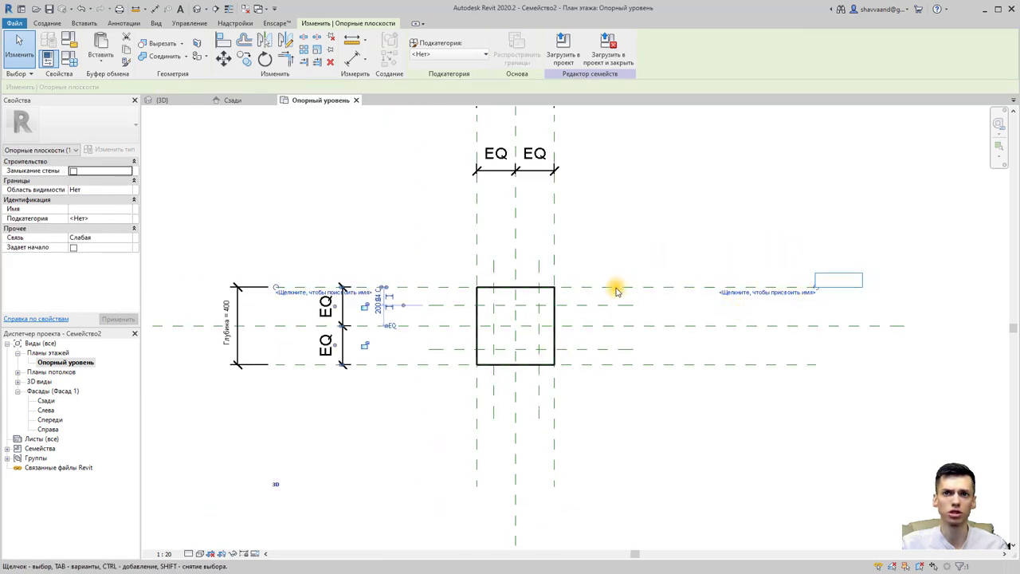
left_click(616, 287)
Step: Dimension the vertical inner planes: a 112/120 chain above the square and 232 overall below
left_click(356, 59)
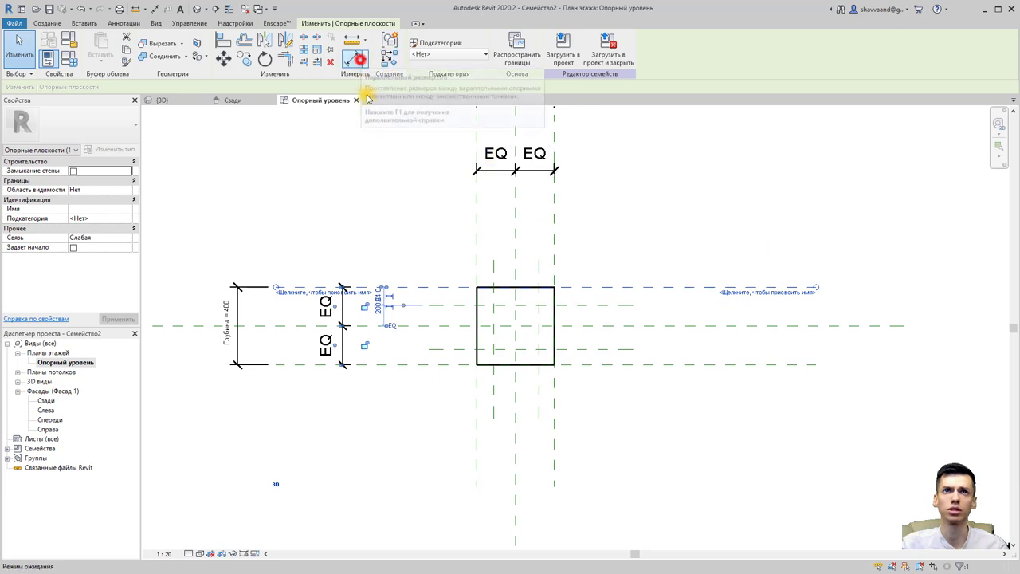
scroll(499, 269, "up", 1)
left_click(491, 265)
left_click(525, 264)
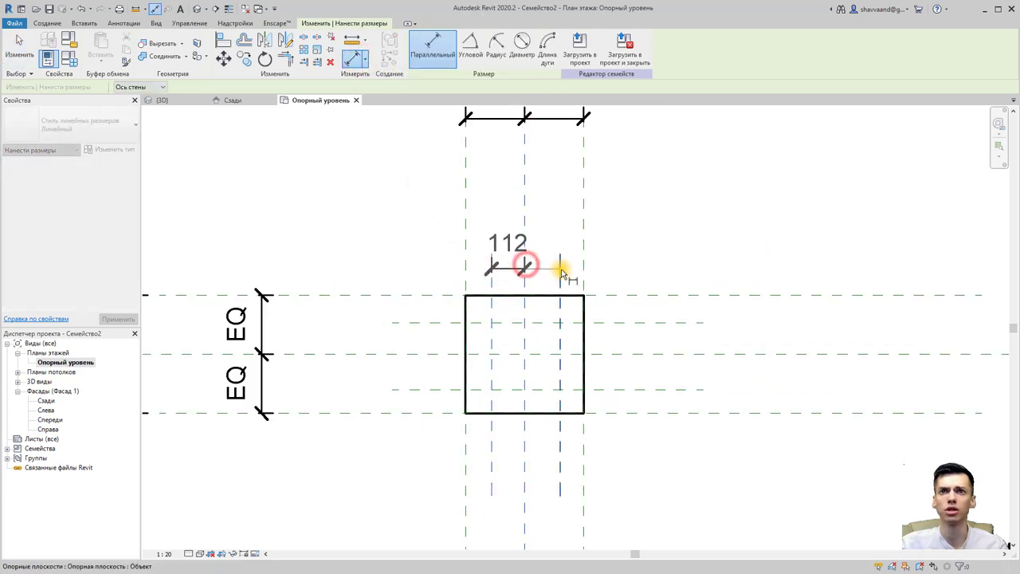
left_click(560, 269)
left_click(546, 271)
left_click(559, 486)
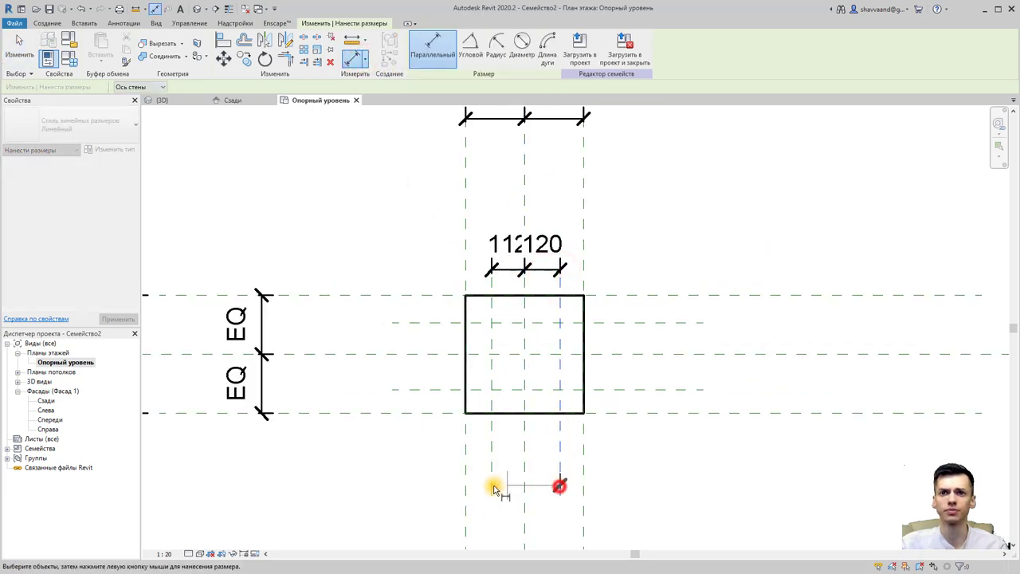
left_click(492, 484)
left_click(501, 505)
Step: Dimension the horizontal inner planes: a 120/106 chain on the right and 226 overall on the left
middle_click_drag(558, 450, 499, 408)
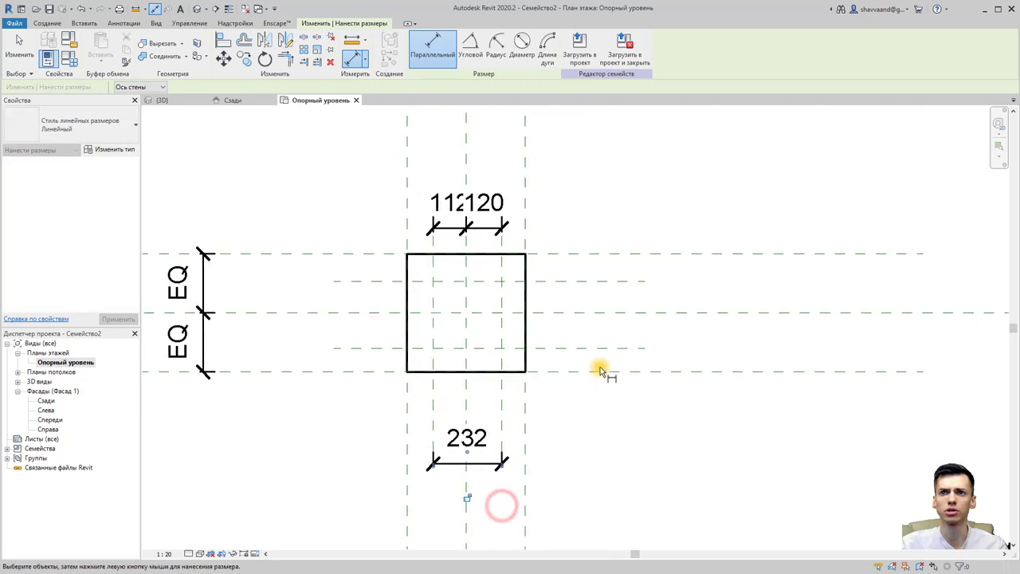
left_click(602, 348)
left_click(598, 312)
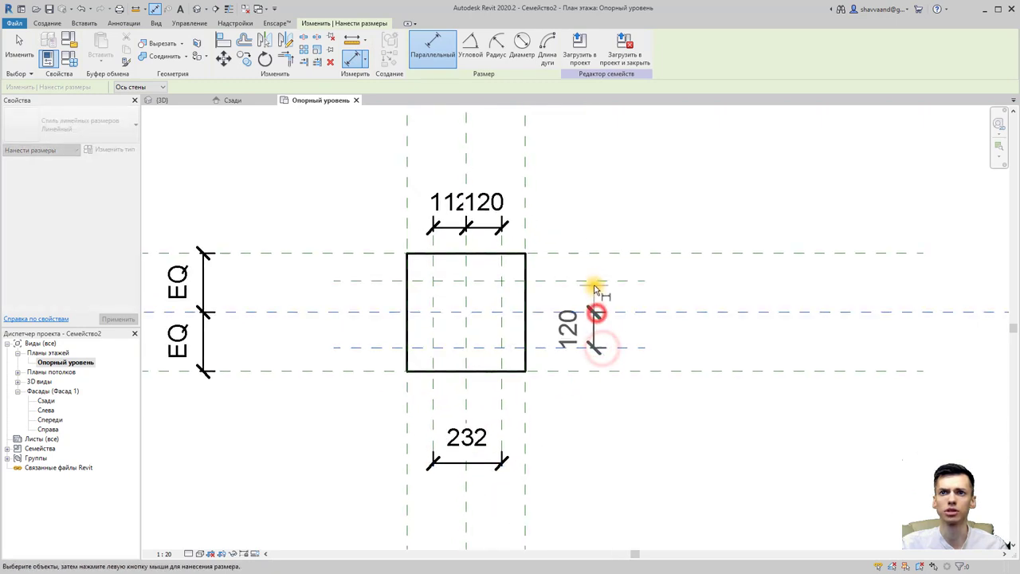
left_click(596, 284)
key("Escape")
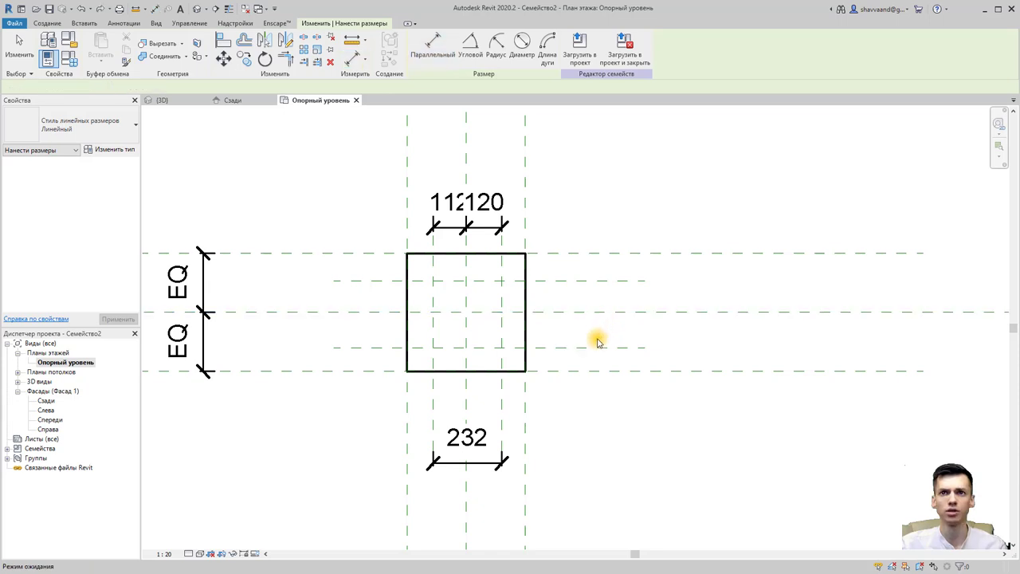
left_click(596, 348)
left_click(594, 312)
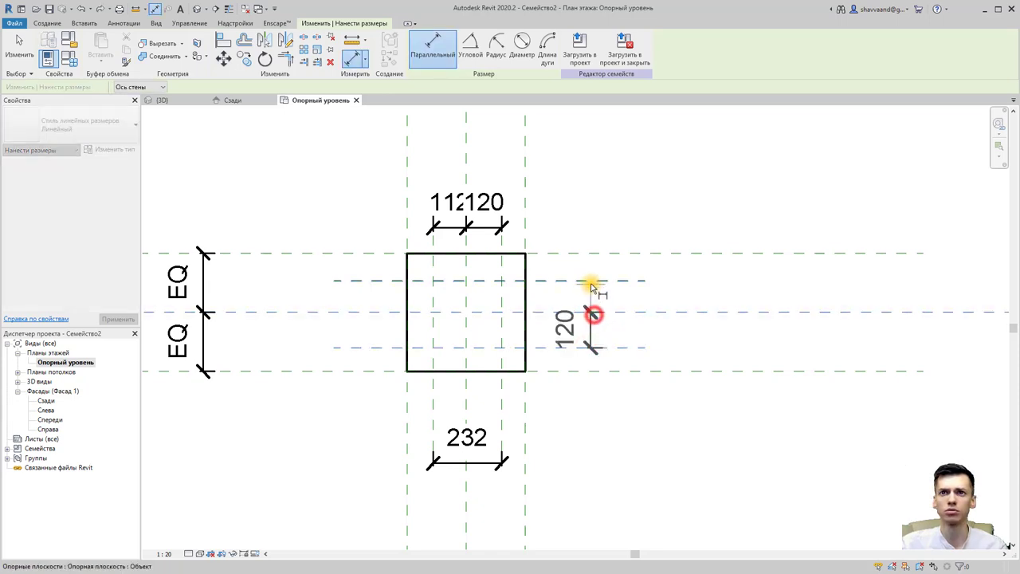
left_click(596, 281)
left_click(598, 295)
left_click(360, 347)
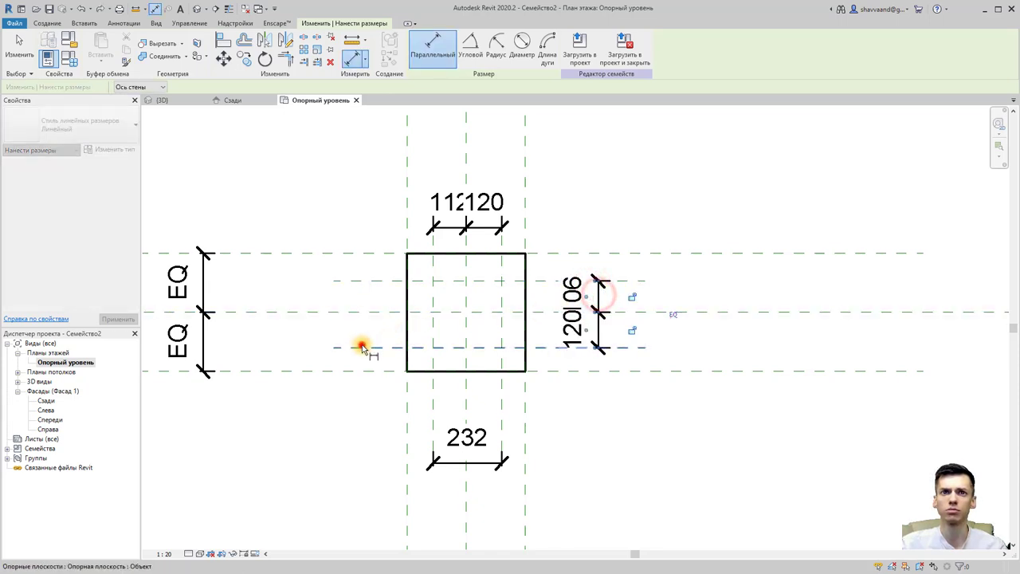
left_click(361, 282)
left_click(309, 289)
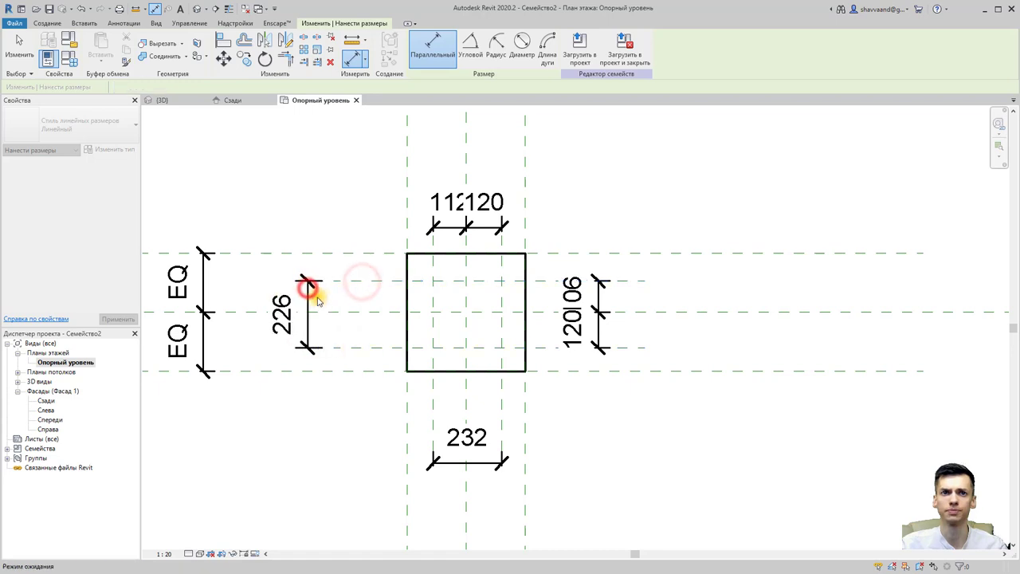
key("Escape")
Step: Start a new extrusion and sketch a rectangle across the four inner reference planes
left_click(47, 23)
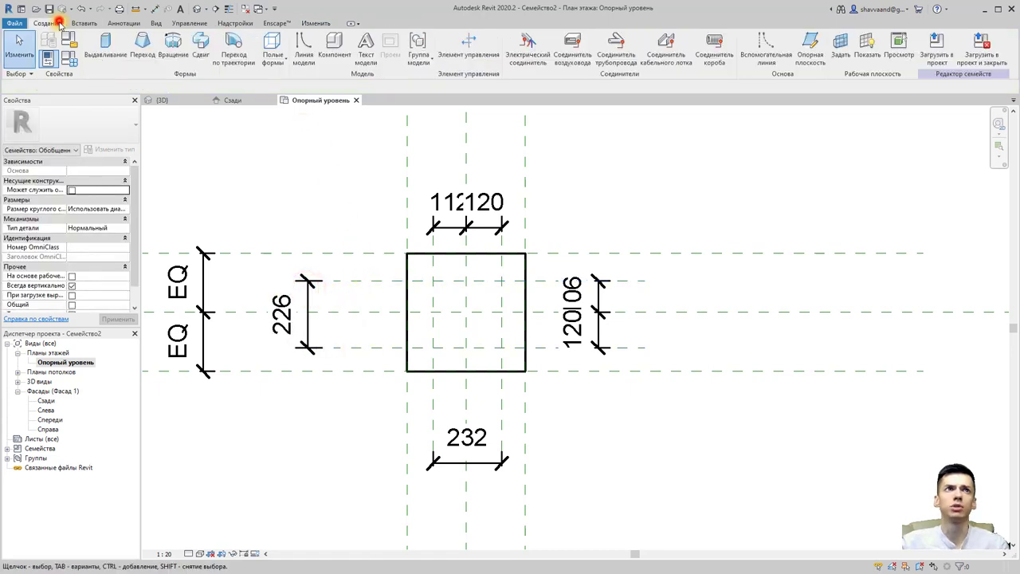
left_click(107, 56)
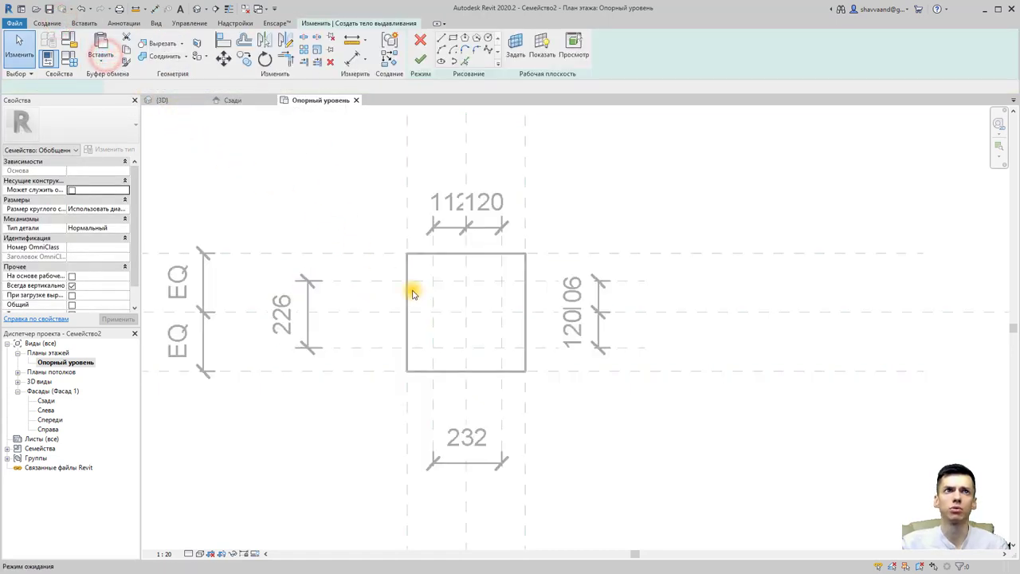
left_click(453, 37)
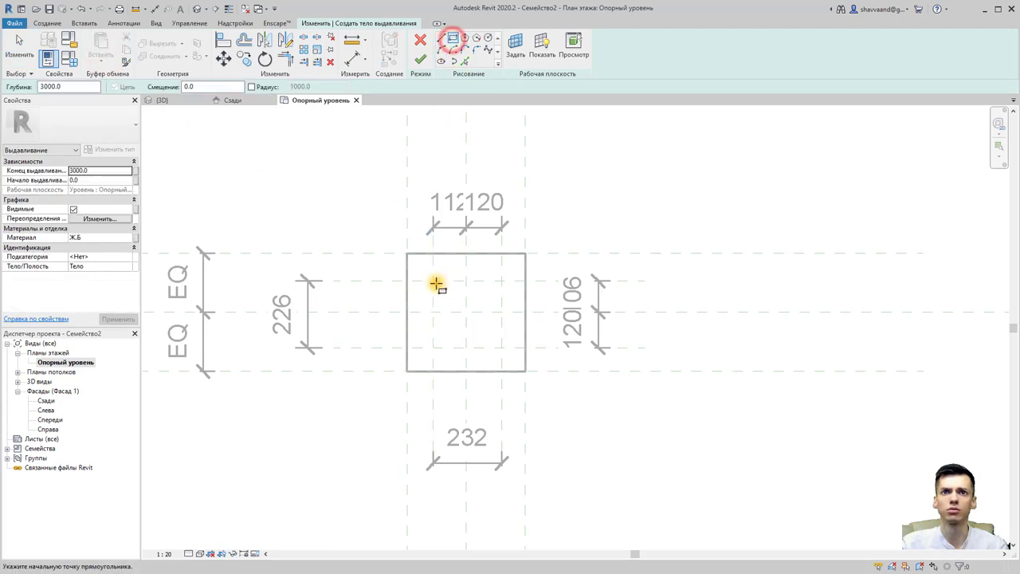
left_click(434, 281)
left_click(502, 347)
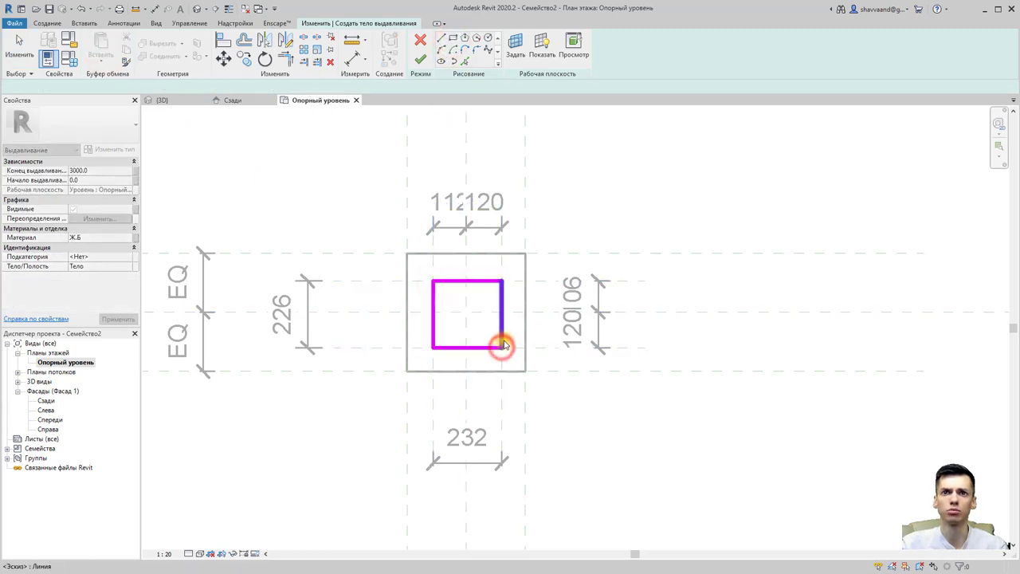
key("Escape")
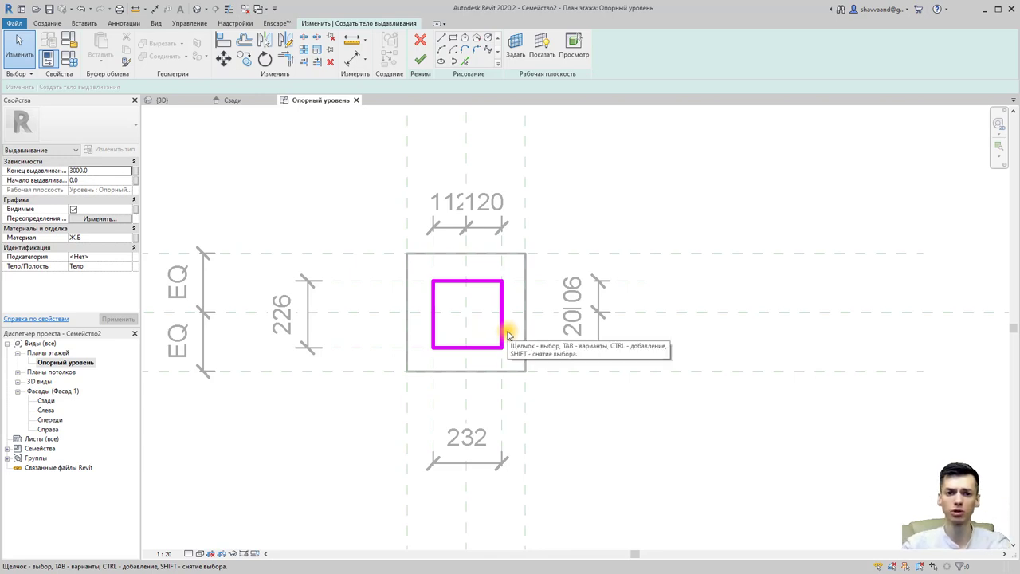
Step: Align the rectangle's four edges to the inner reference planes and lock the top edge
left_click_drag(503, 321, 501, 321)
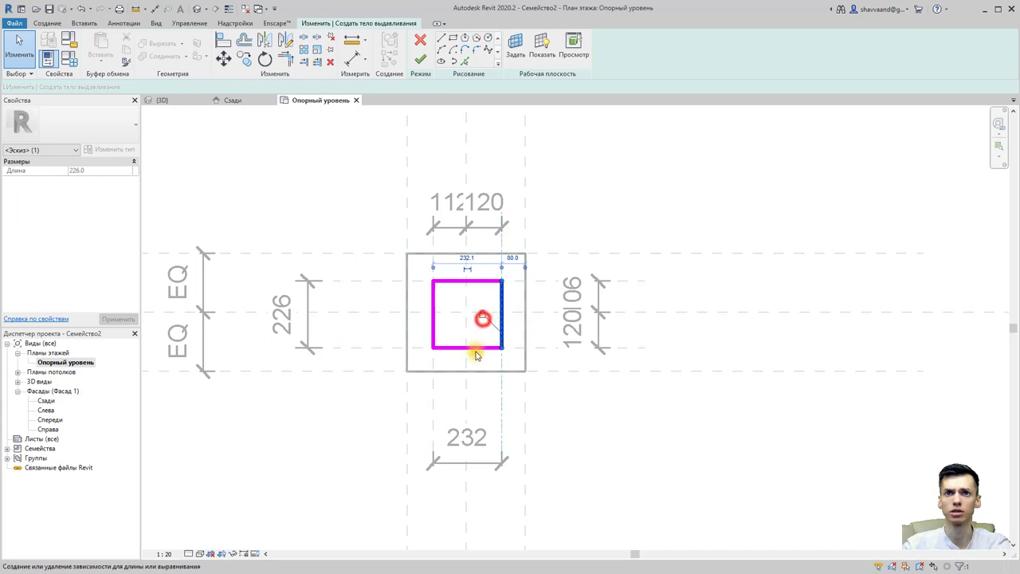
left_click(476, 348)
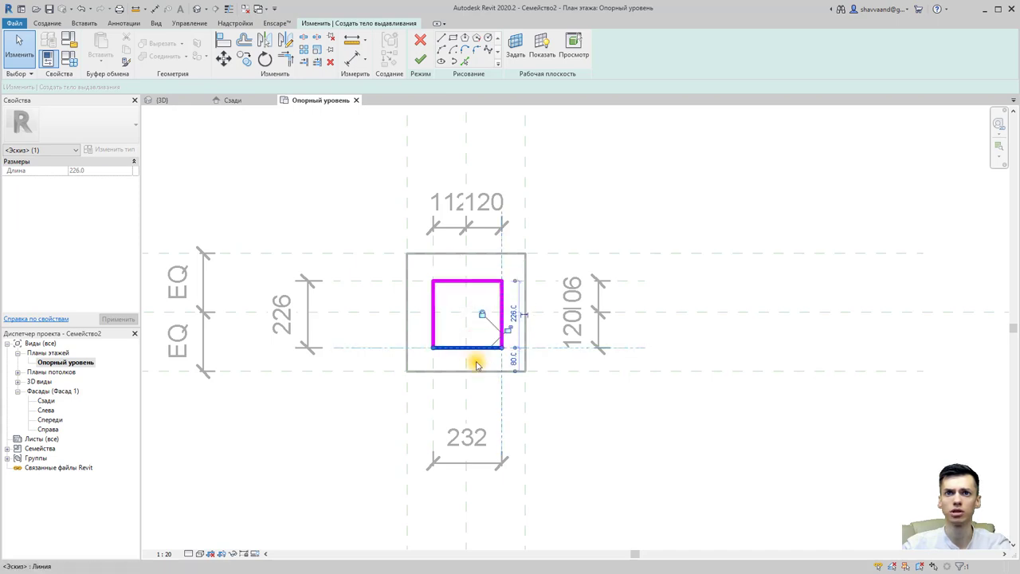
left_click(432, 327)
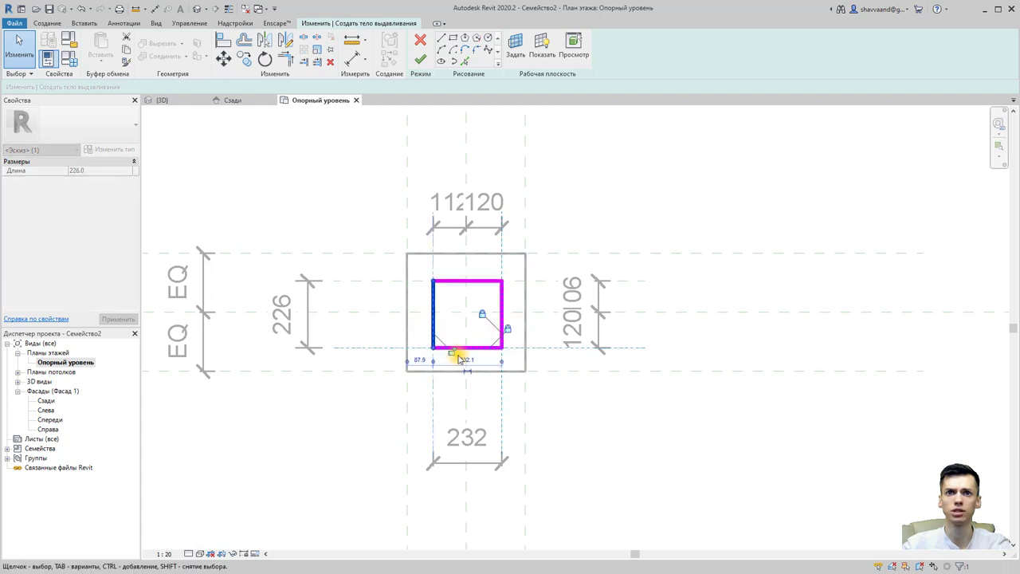
left_click(466, 280)
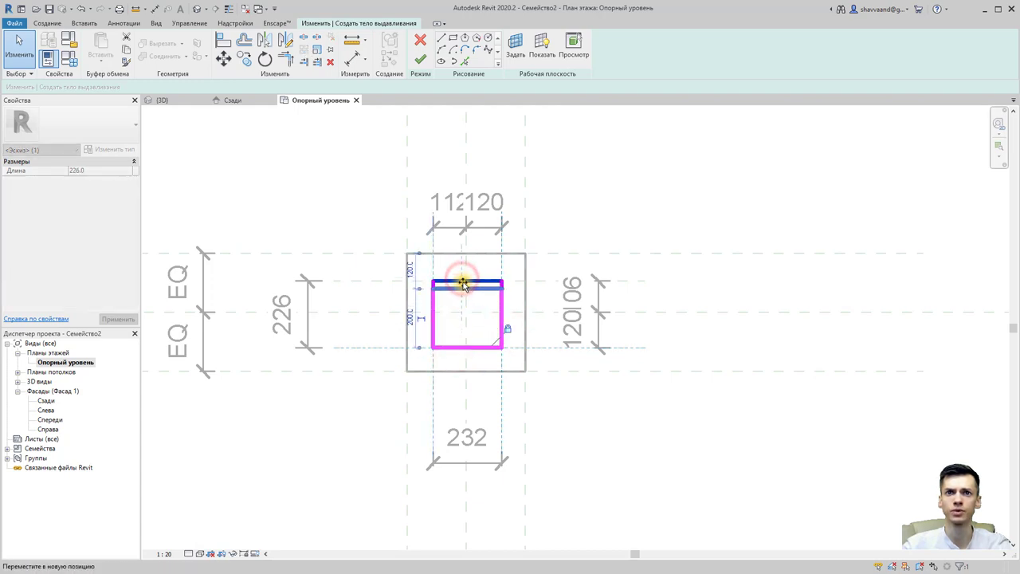
left_click(470, 297)
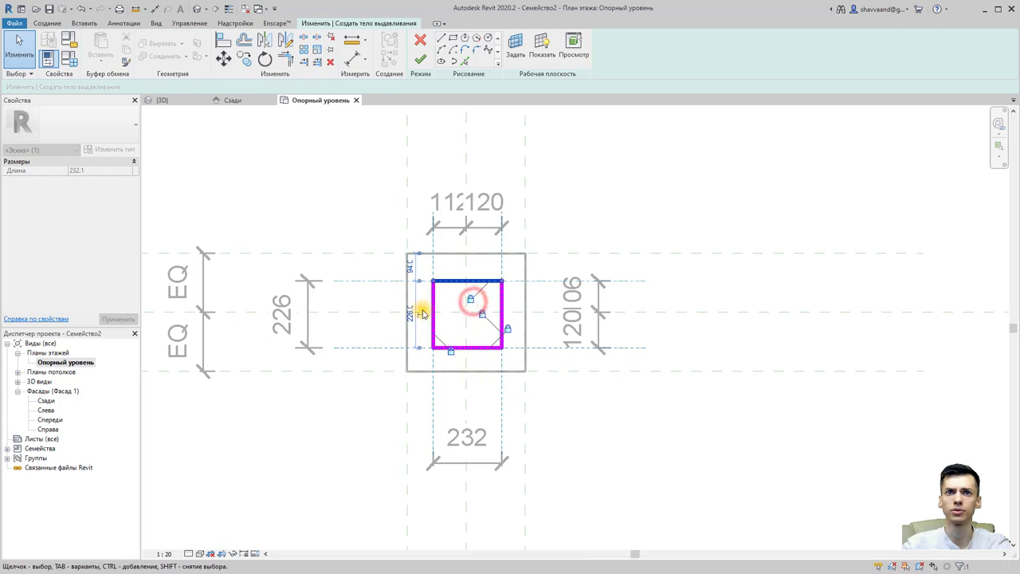
left_click(341, 143)
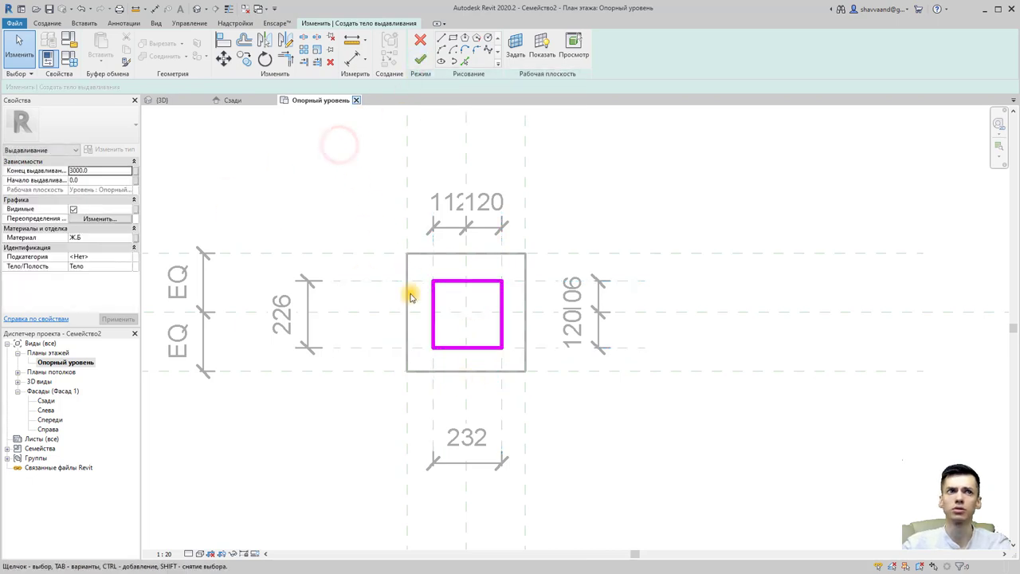
left_click_drag(409, 263, 515, 353)
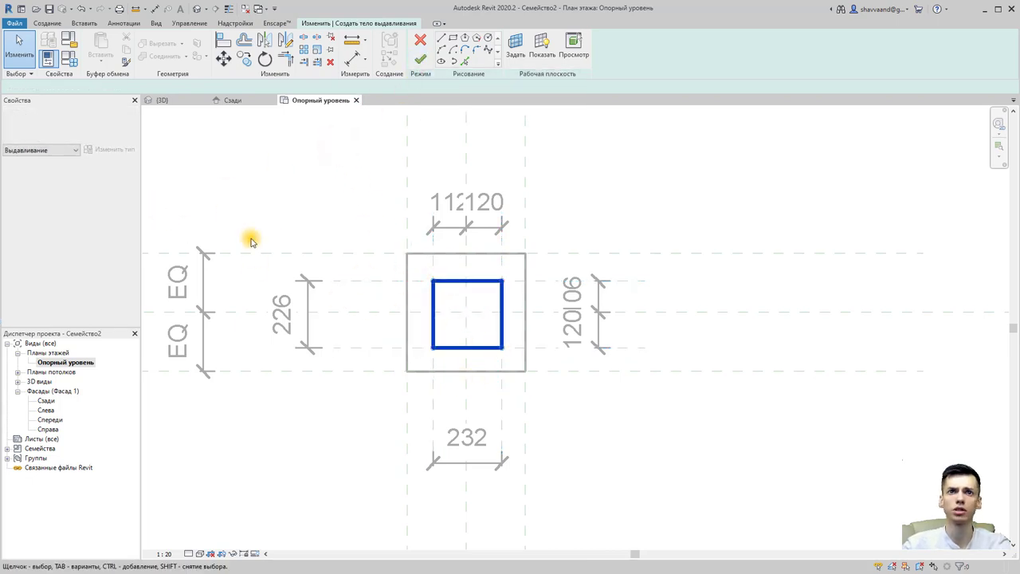
left_click(250, 236)
Step: Set the extrusion's Extrusion End to 6000 and apply it
left_click(109, 170)
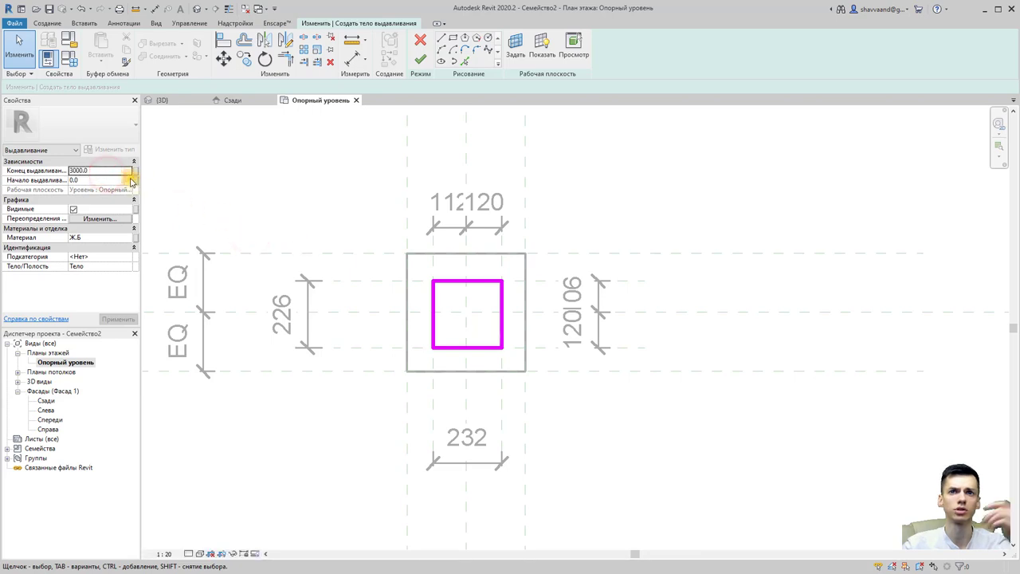
left_click(114, 172)
type("6000")
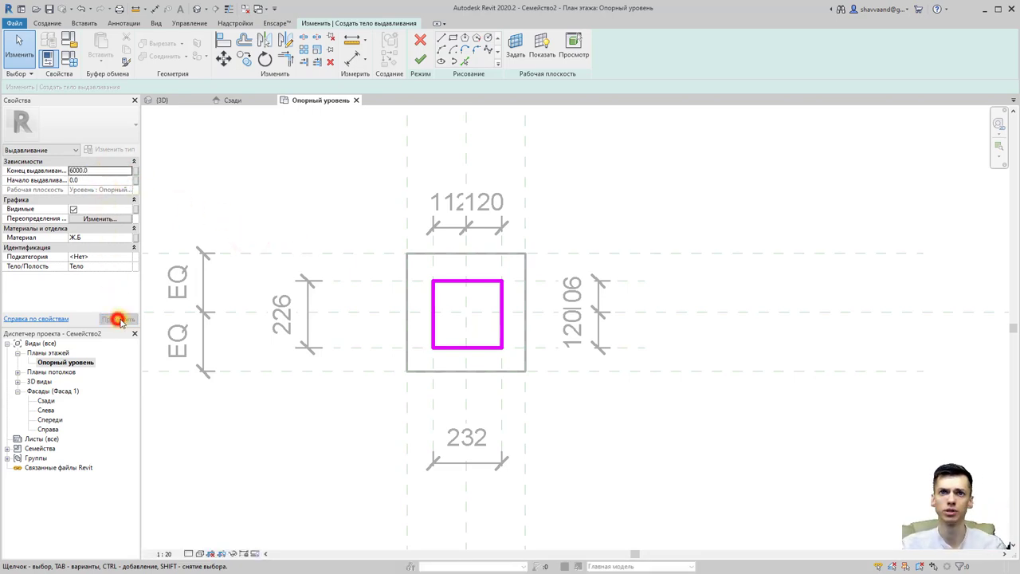
left_click(118, 320)
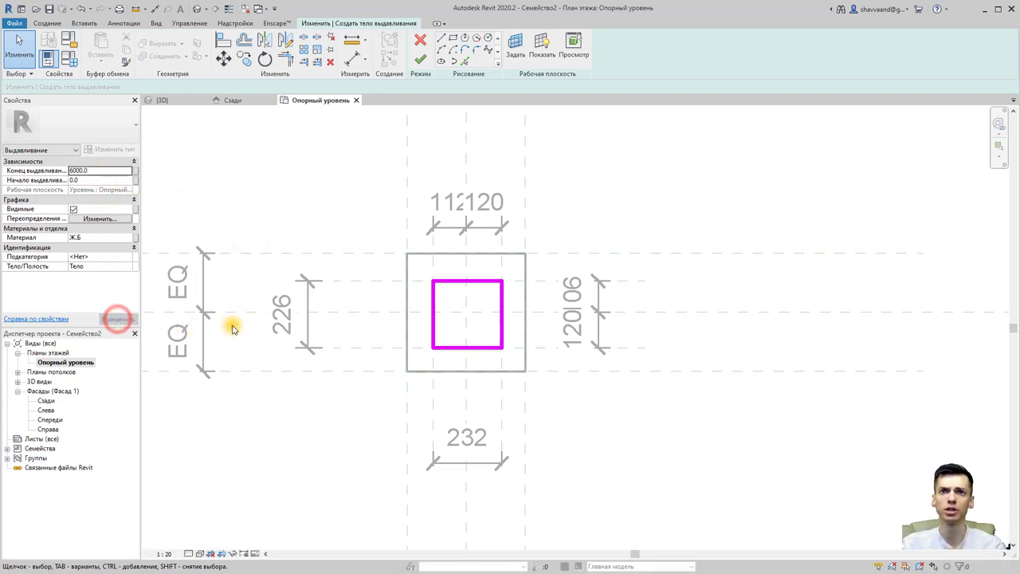
left_click(422, 59)
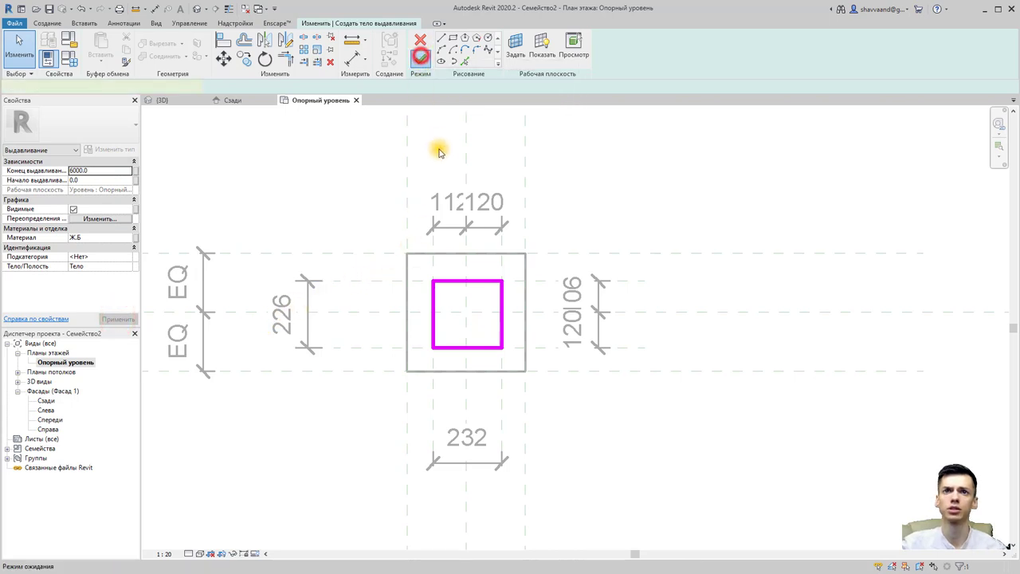
left_click(411, 298)
type("100")
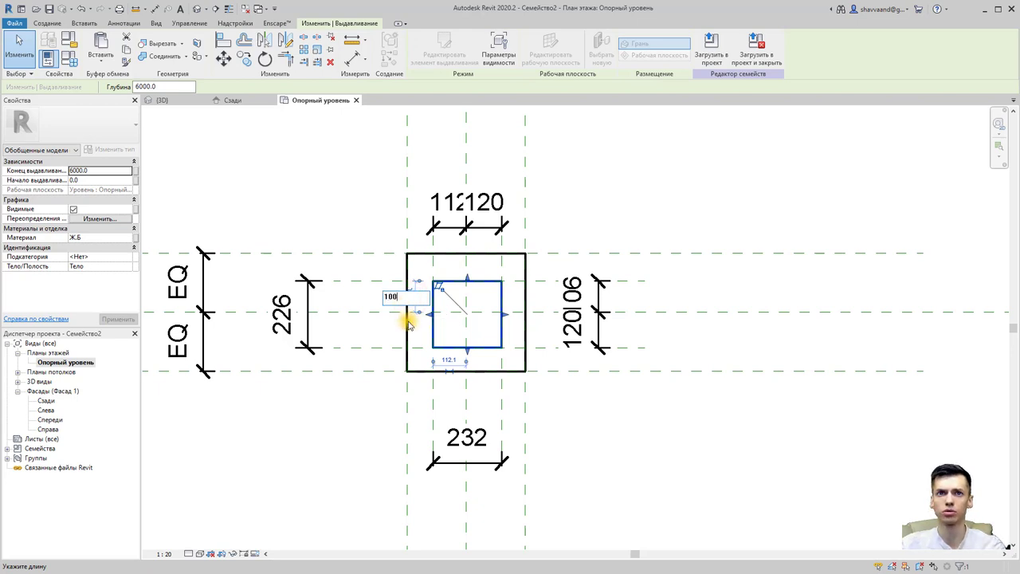
key("Return")
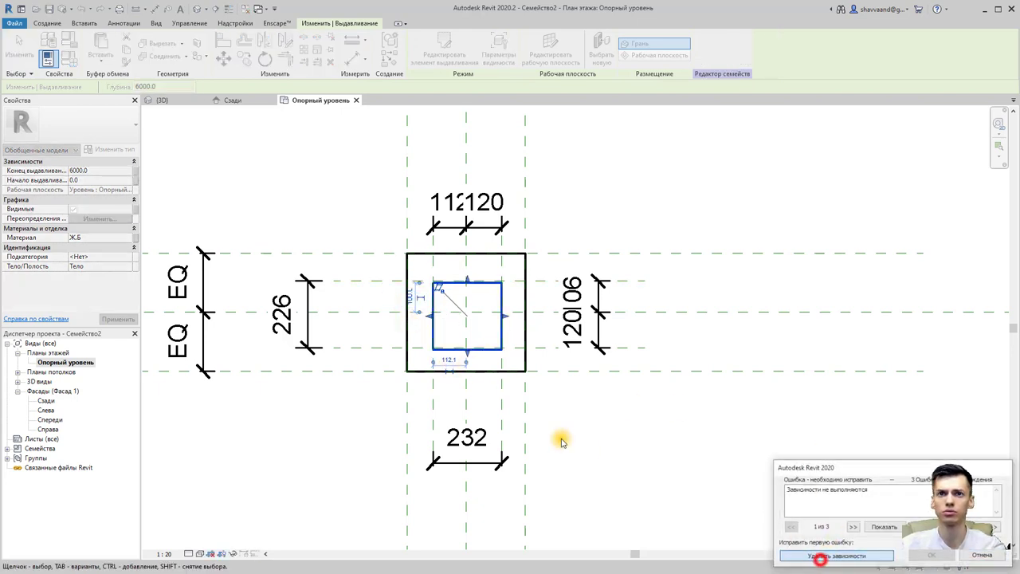
left_click(449, 360)
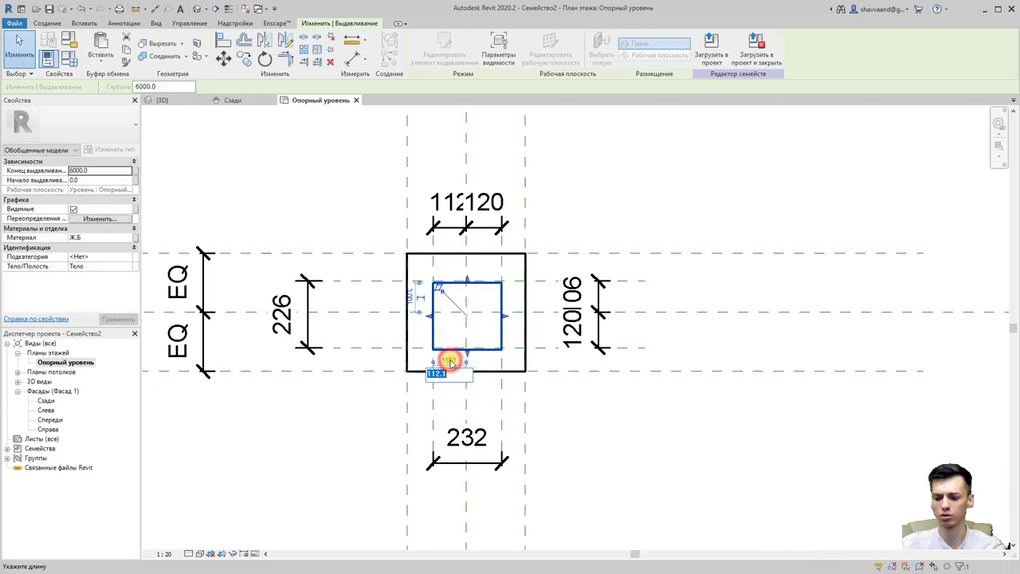
key("Return")
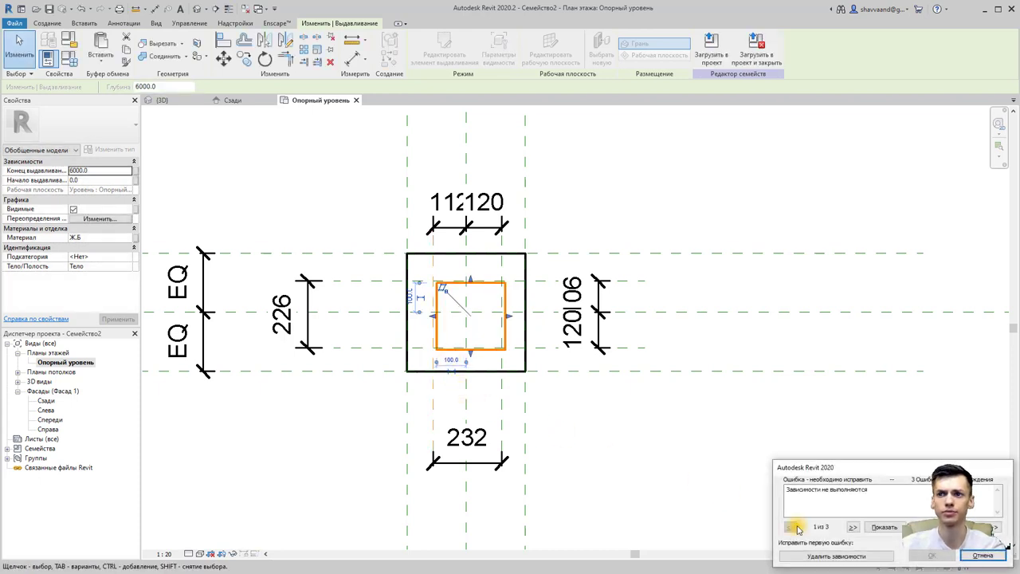
left_click(969, 554)
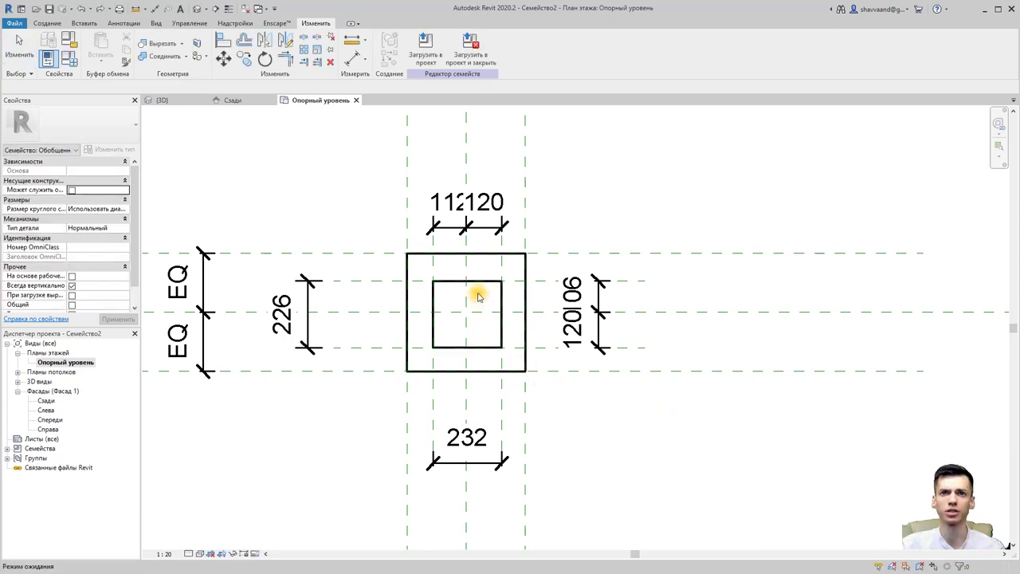
Step: Turn on EQ for the top and right-hand dimension chains
left_click(480, 229)
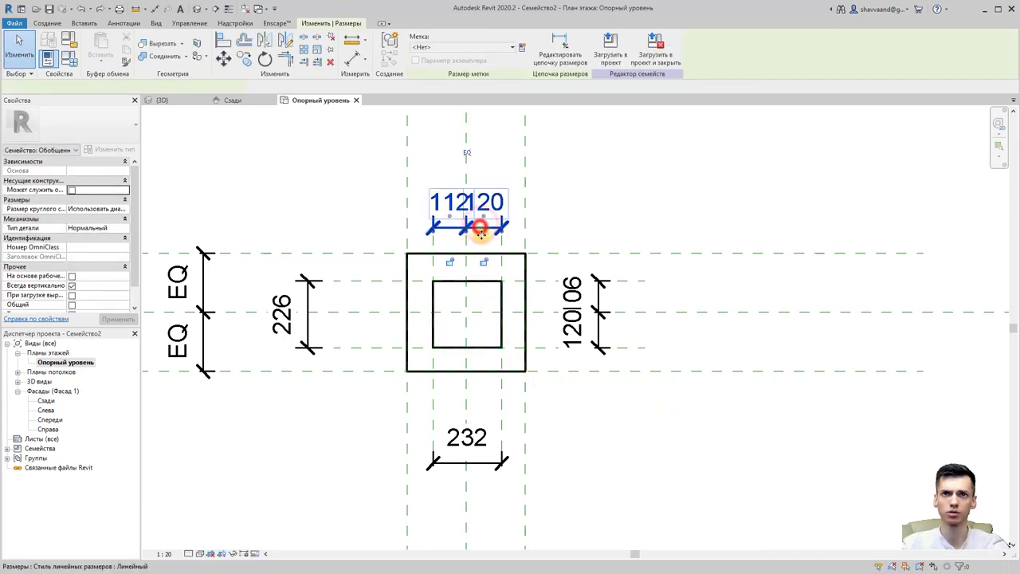
left_click(468, 154)
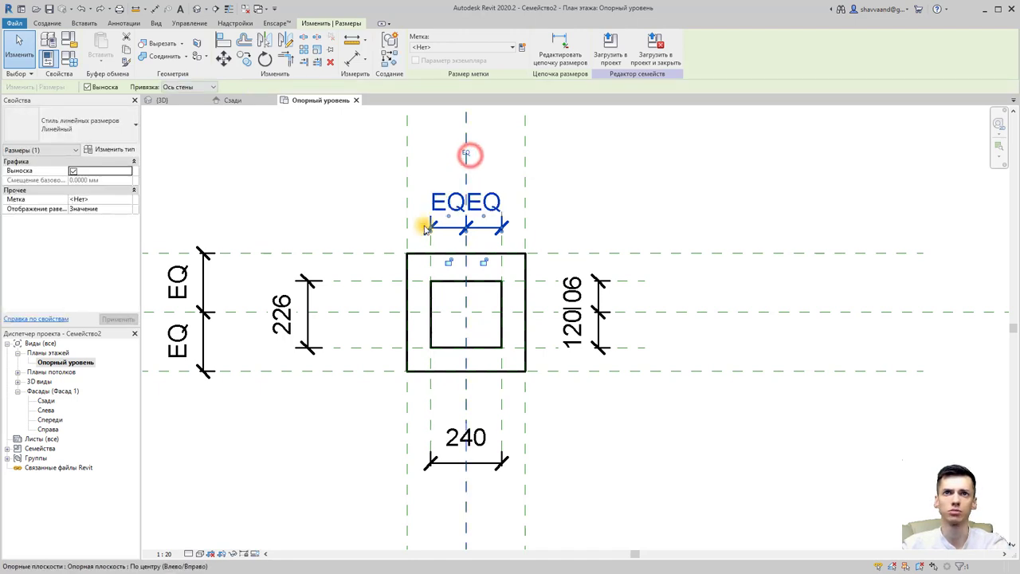
left_click(570, 323)
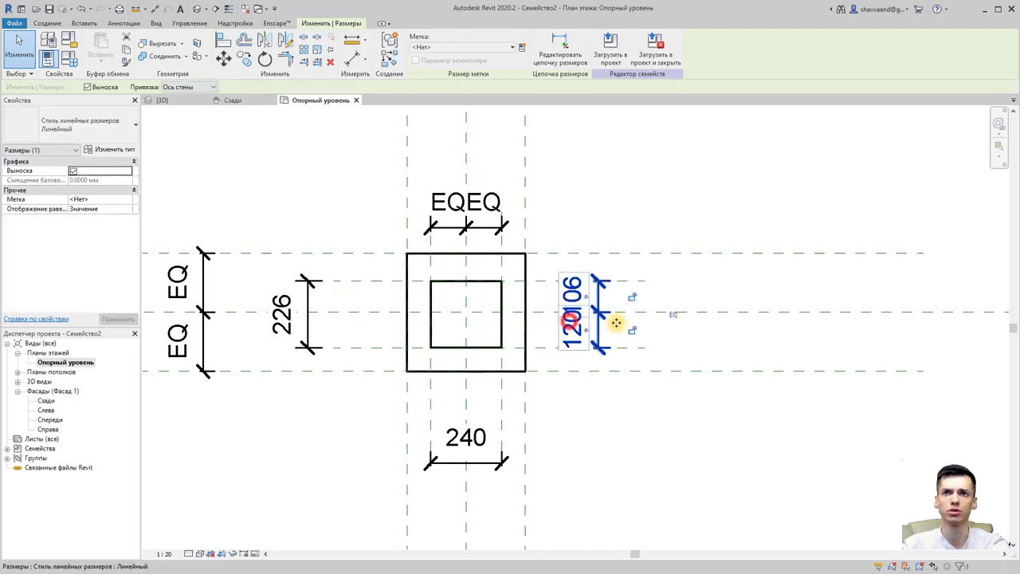
left_click(675, 317)
Step: Move the left and top inner reference planes to 100 from the centre planes
left_click(431, 396)
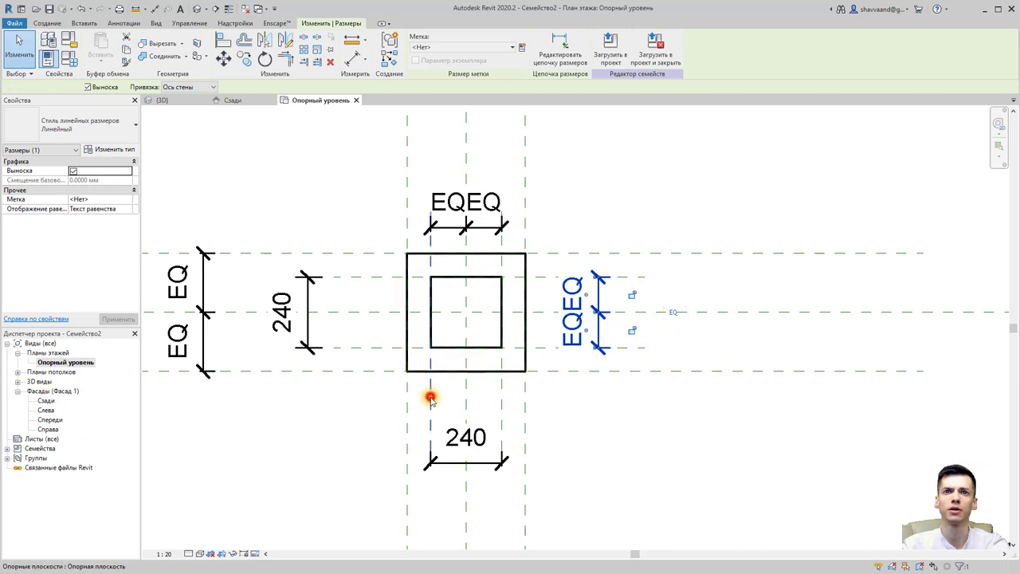
left_click(449, 256)
scroll(450, 260, "up", 3)
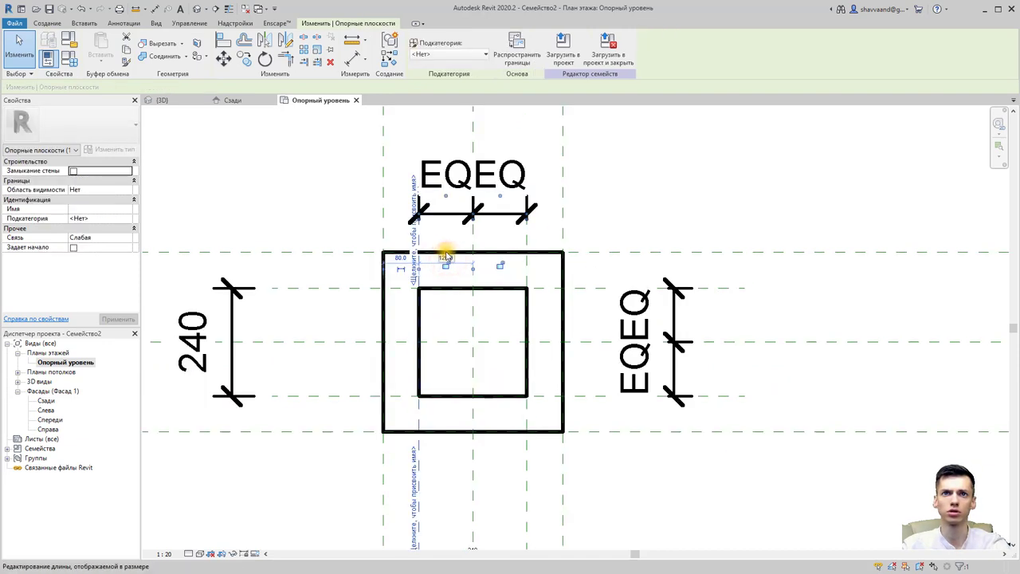
left_click(444, 256)
type("100")
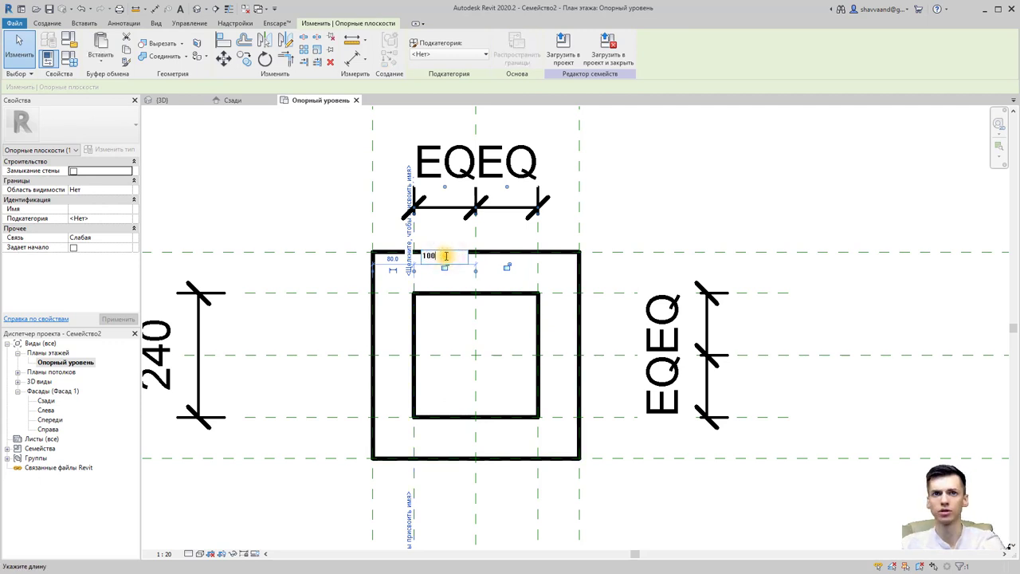
key("Return")
left_click(270, 299)
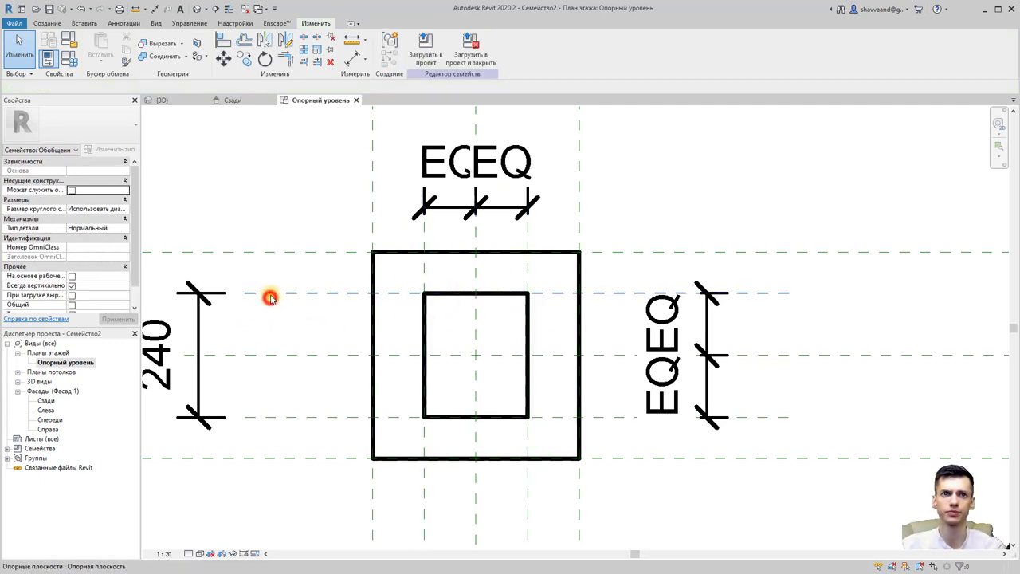
left_click(316, 294)
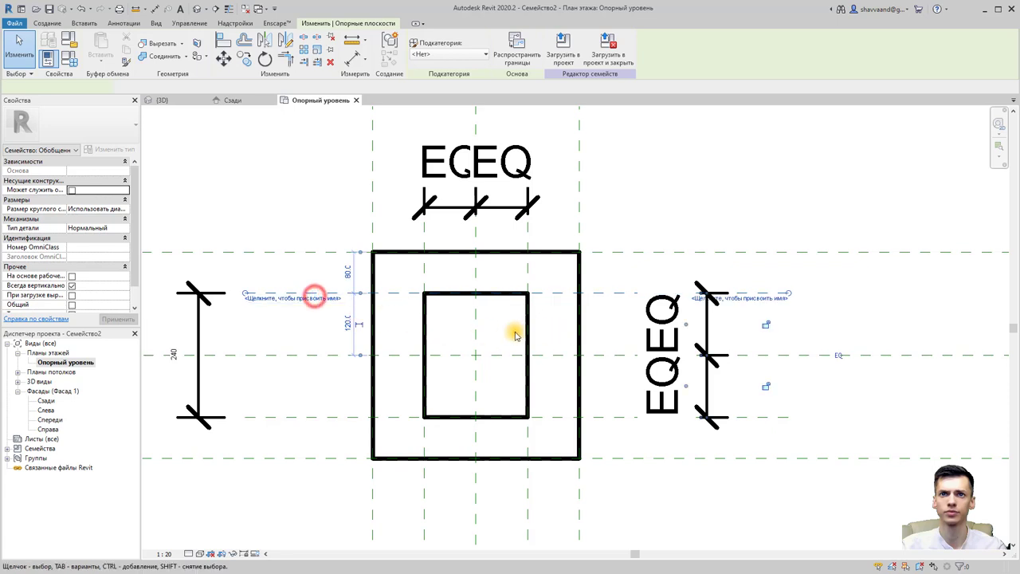
left_click(347, 324)
type("100")
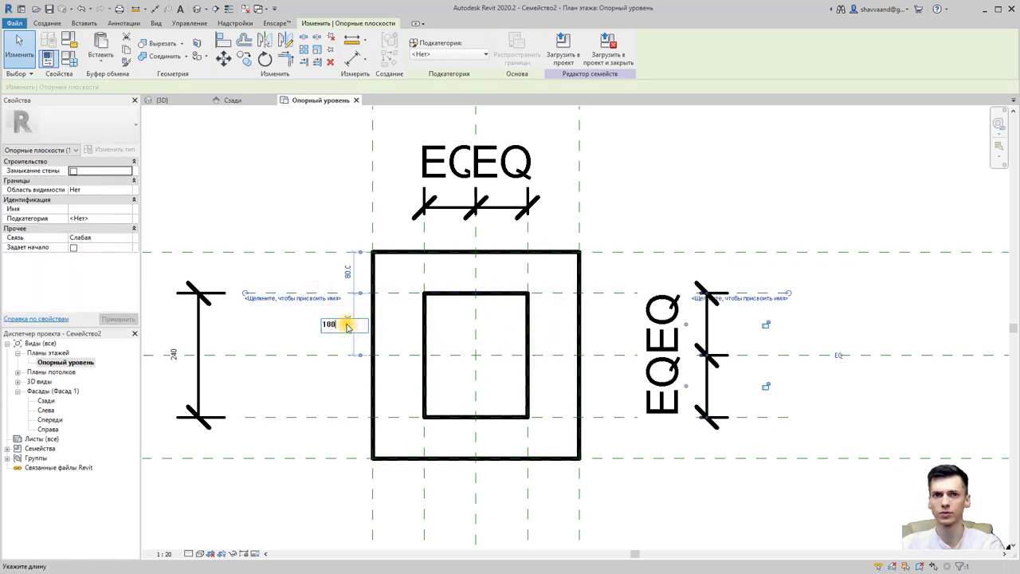
key("Return")
scroll(343, 373, "down", 3)
key("Escape")
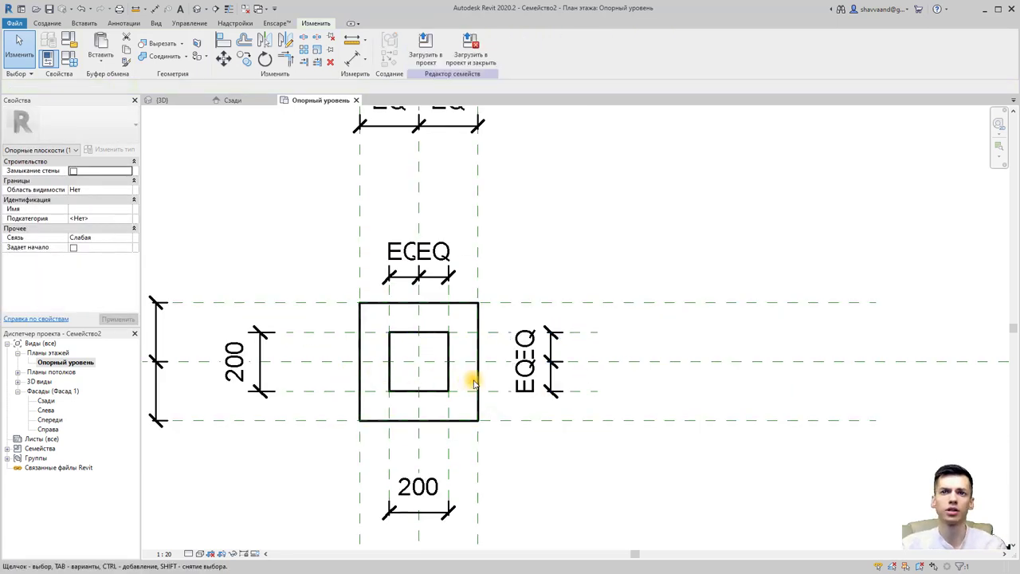
Step: Check the EQ dimensions and select the inner square's left 200 dimension
left_click(529, 368)
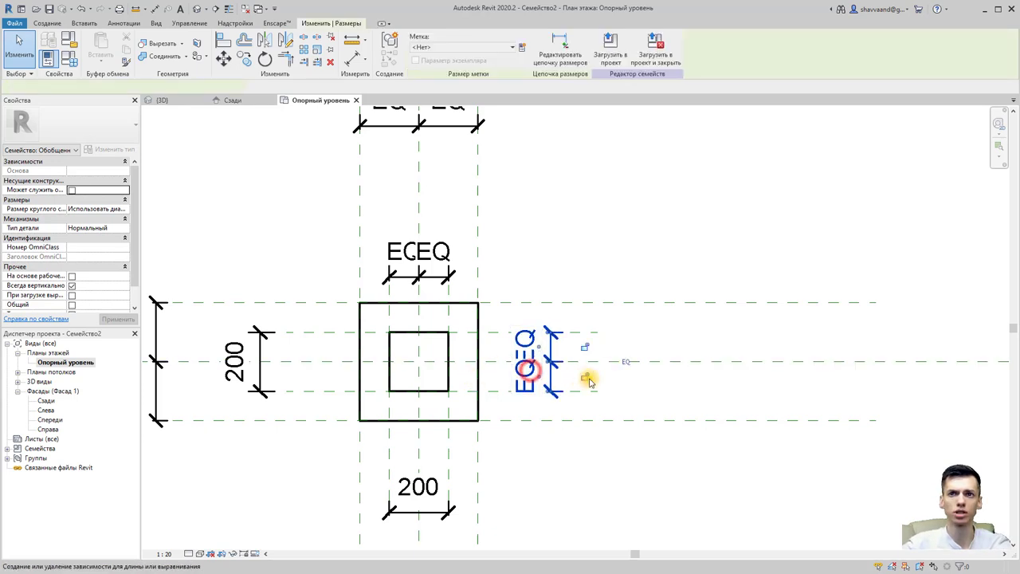
left_click(443, 275)
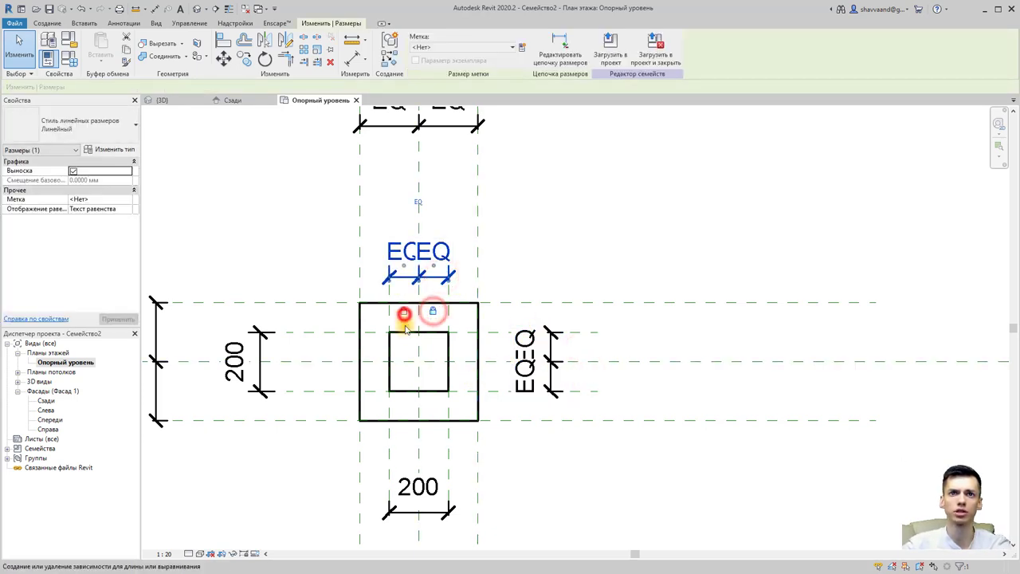
scroll(406, 315, "down", 2)
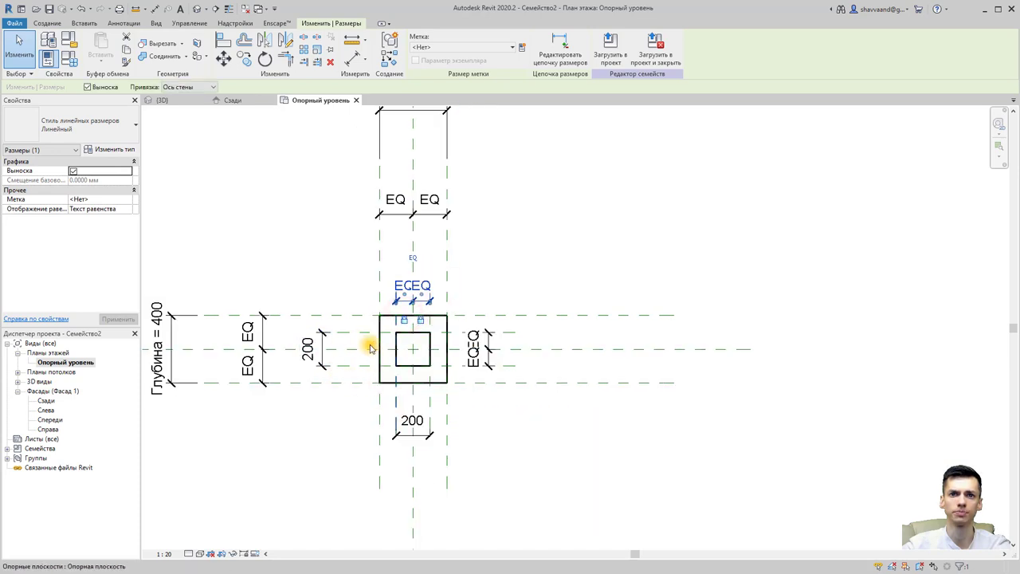
left_click(404, 224)
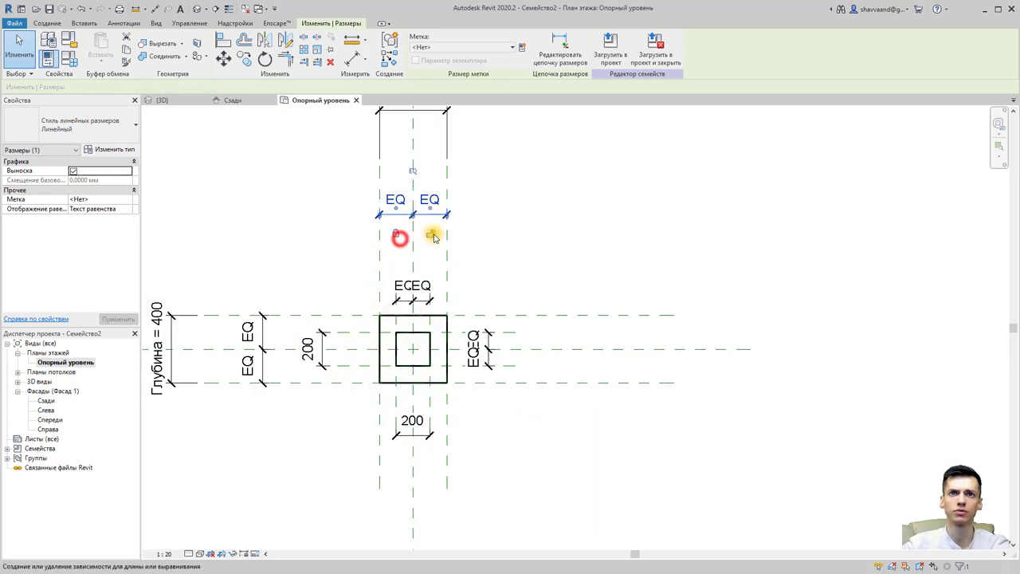
left_click(261, 355)
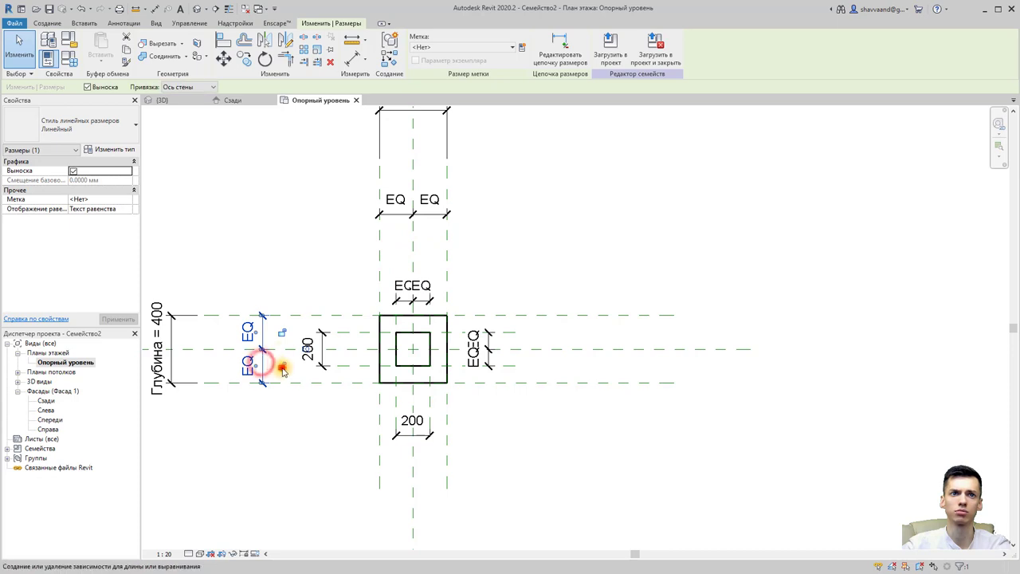
left_click(323, 354)
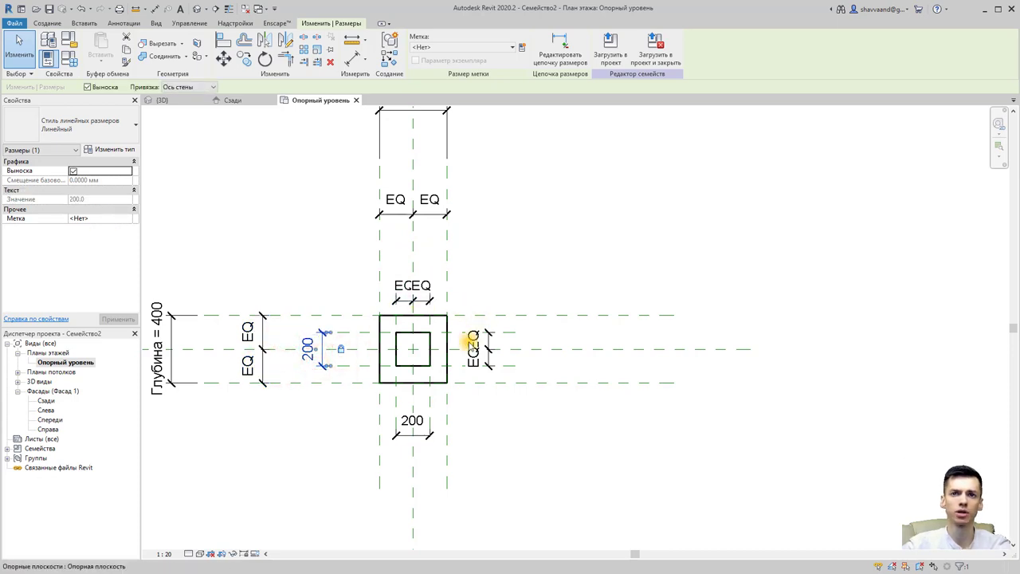
middle_click_drag(213, 332, 253, 338)
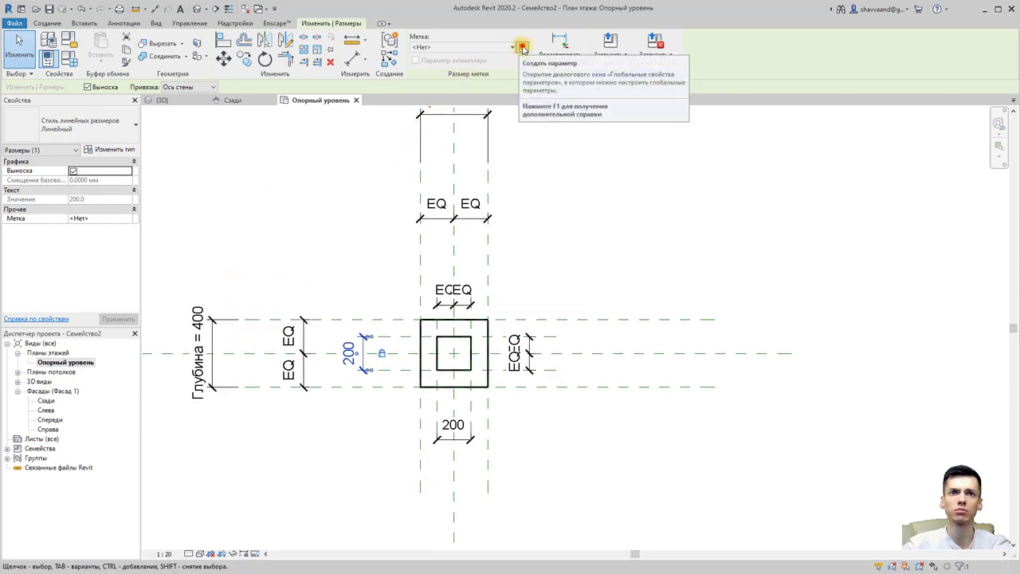
Step: Label the left 200 dimension with new parameter Глубина м.ч, then select the bottom 200 dimension
left_click(521, 48)
type("Глубина н.ч")
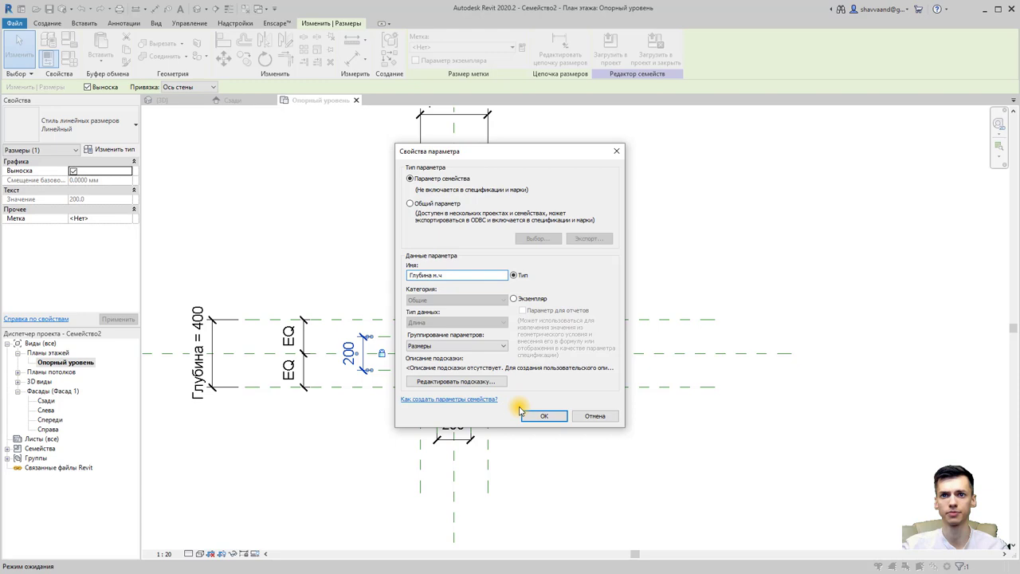
left_click(529, 414)
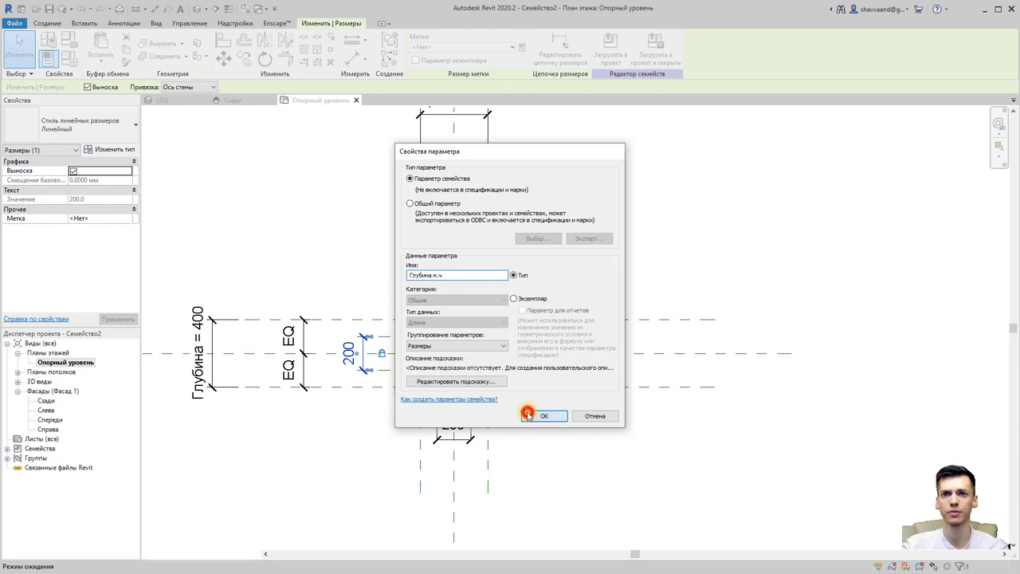
left_click(452, 428)
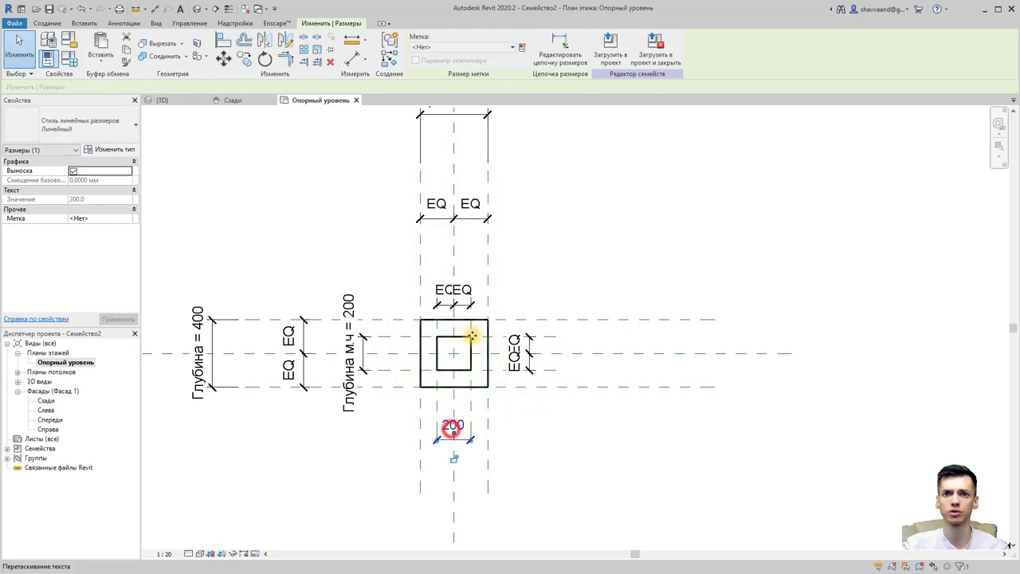
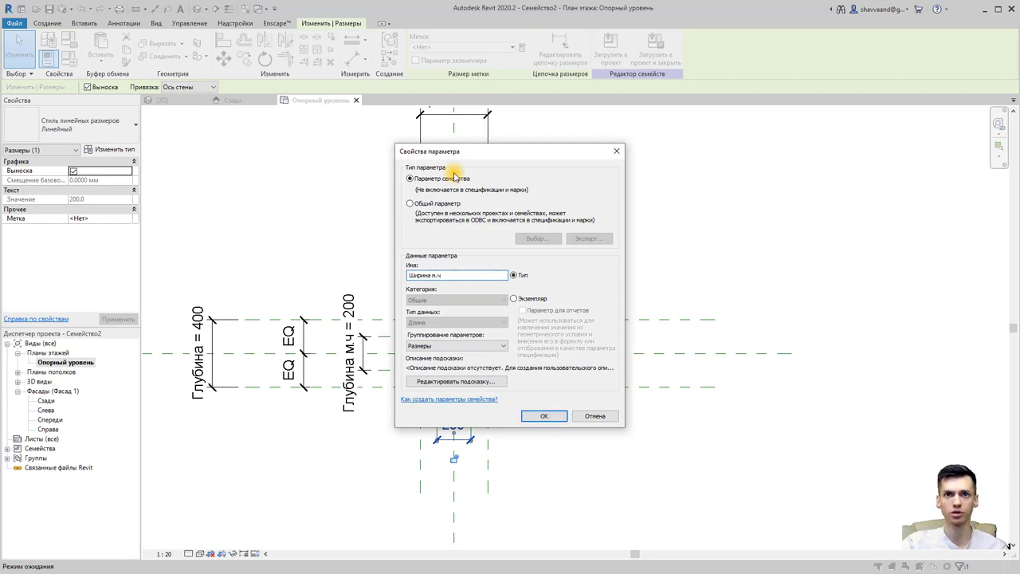
Step: Confirm the Ширина м.ч label and tie the inner extrusion's material to a new Материал верха parameter
key("Return")
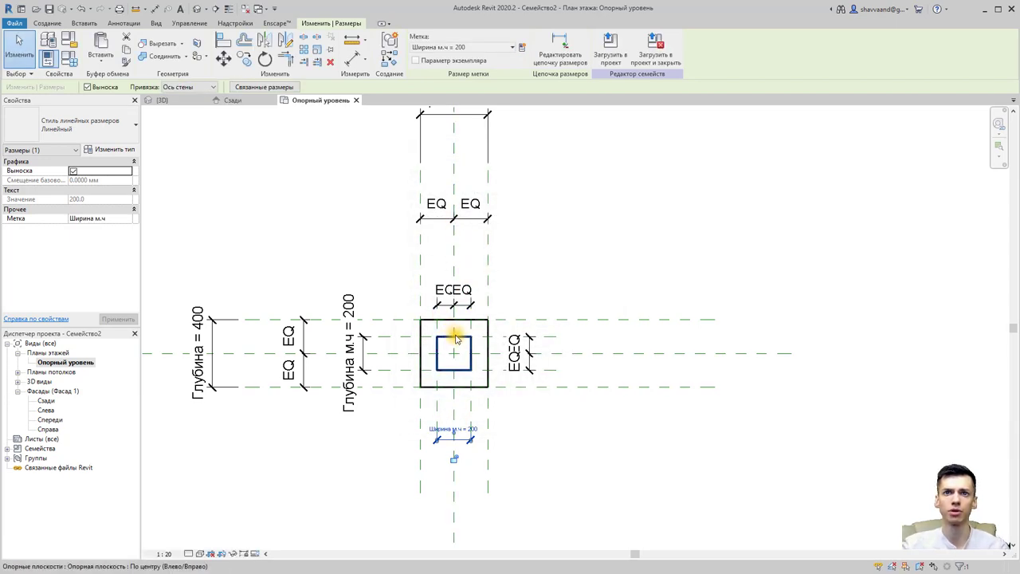
left_click(454, 336)
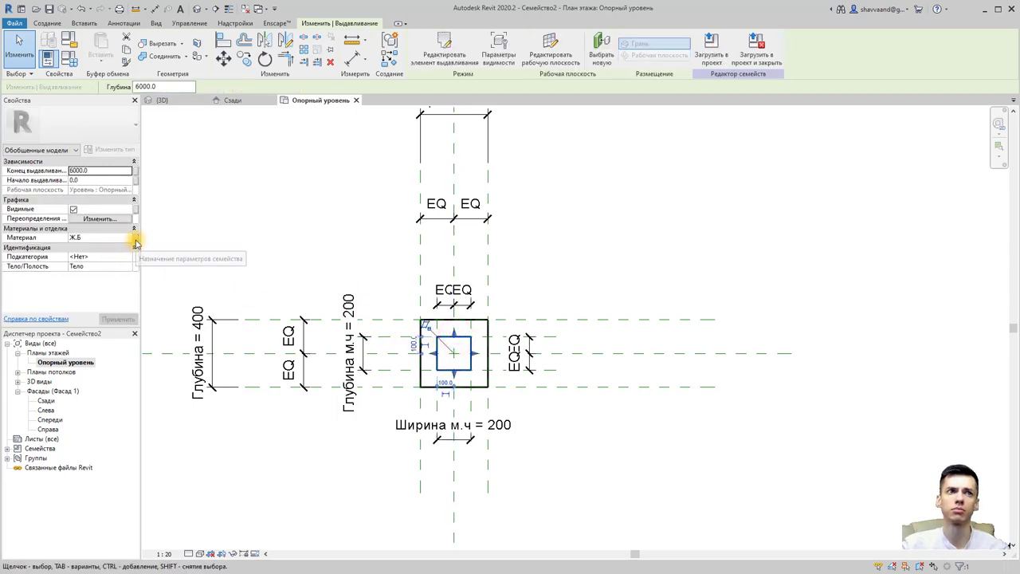
left_click(136, 240)
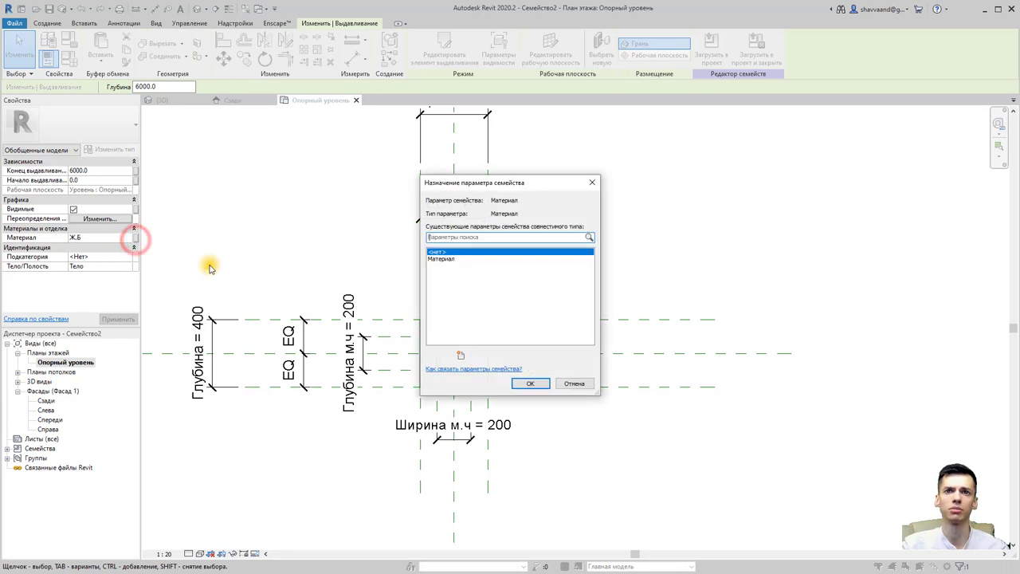
left_click(460, 357)
type("Материал верха")
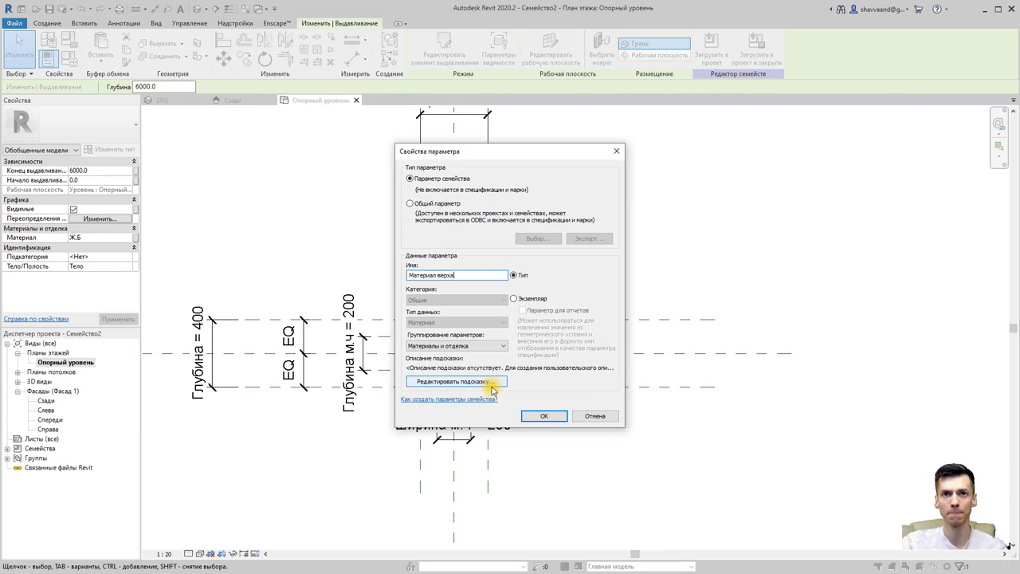
key("Return")
left_click(530, 382)
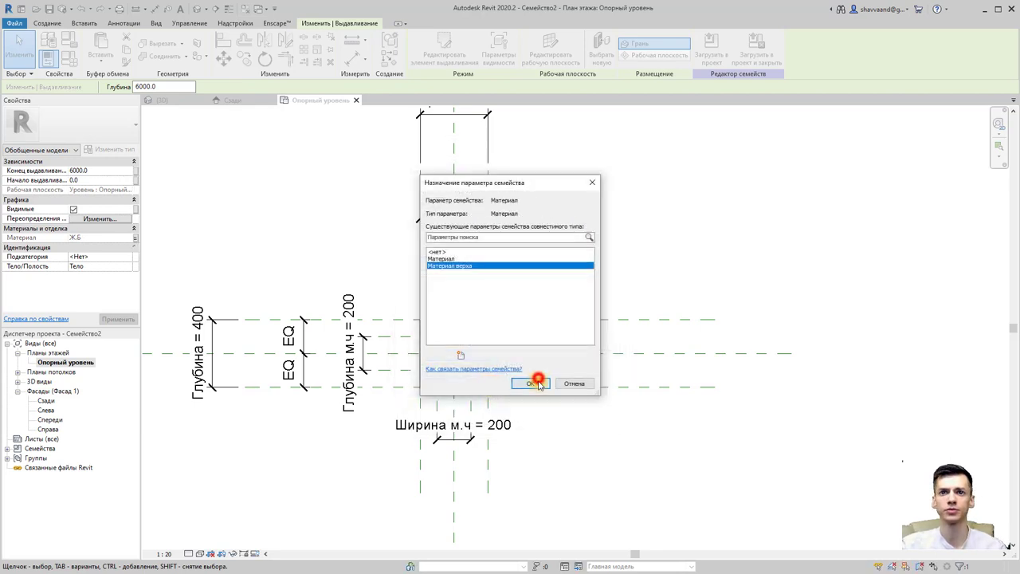
Step: In the Сзади elevation, draw a horizontal reference plane across the column
double_click(46, 401)
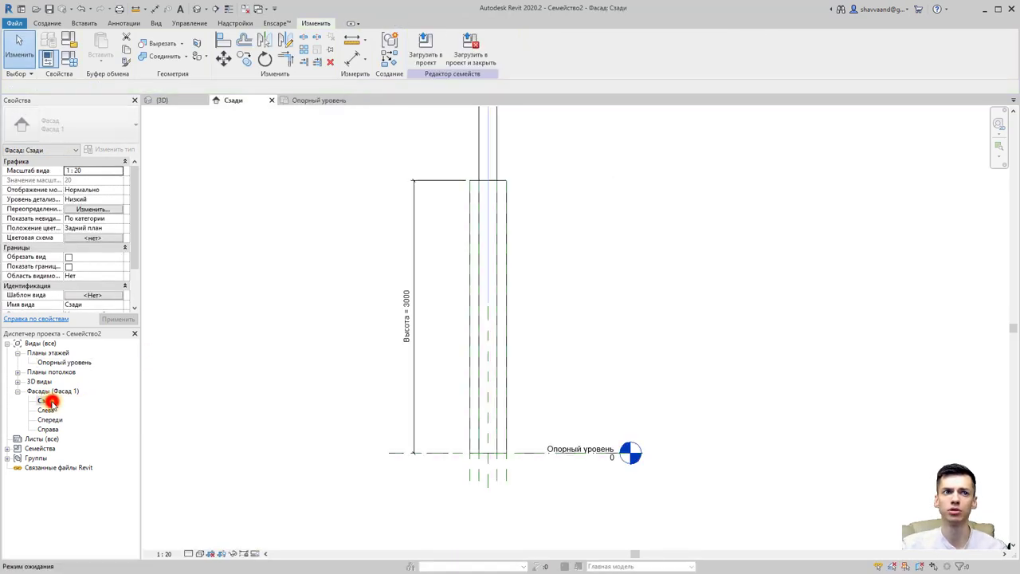
middle_click_drag(483, 278, 450, 313)
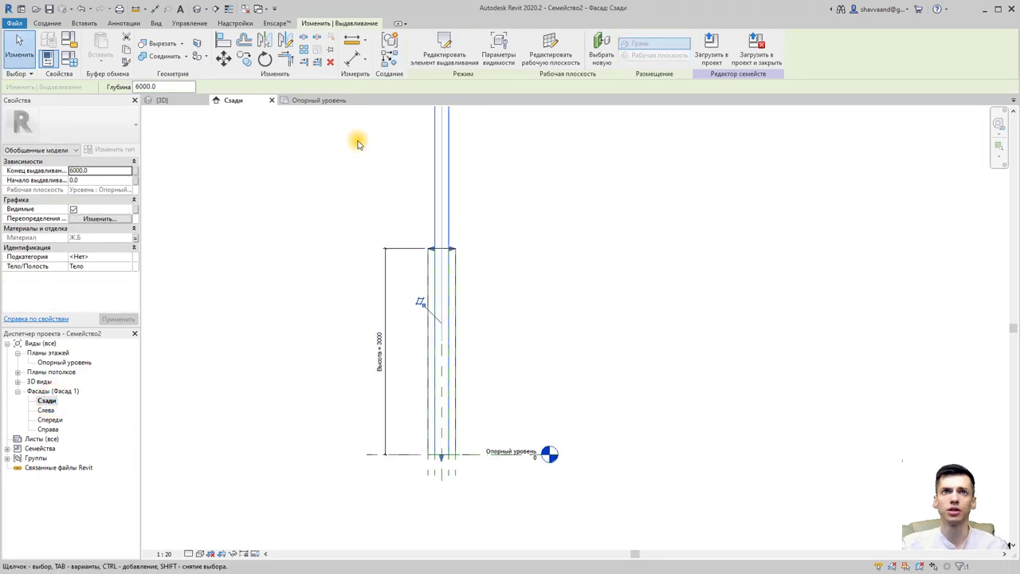
left_click(46, 23)
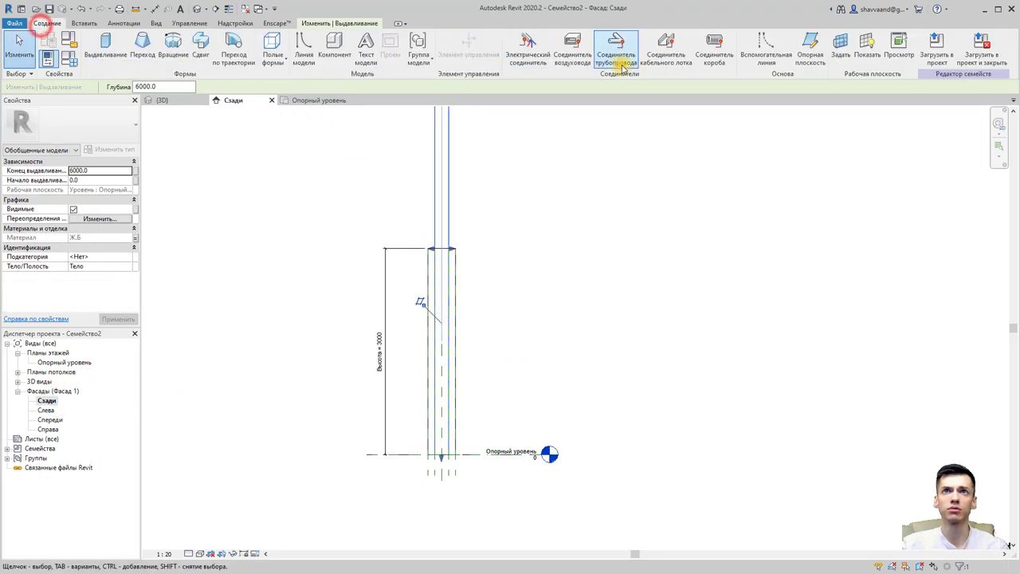
left_click(810, 44)
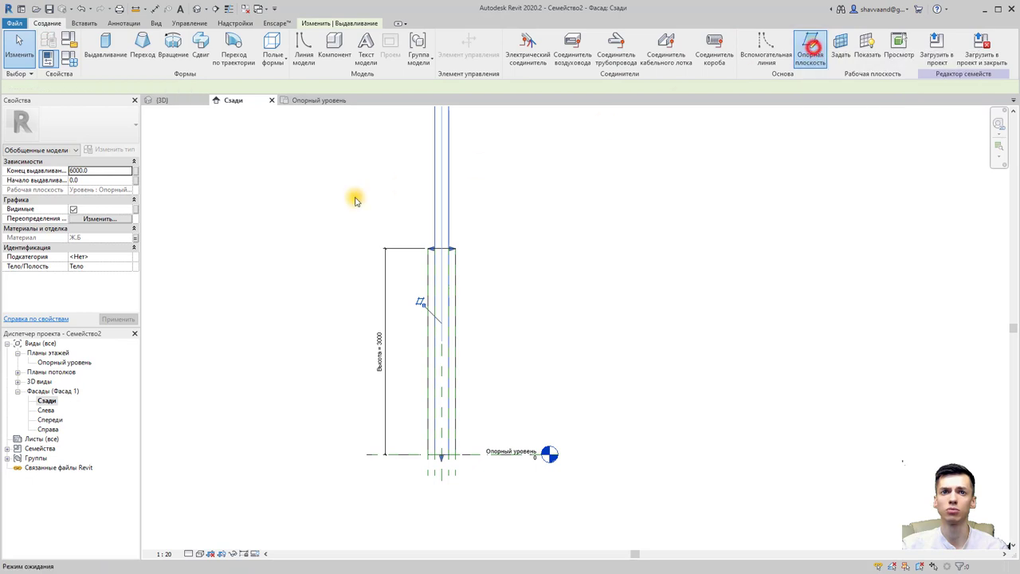
left_click(279, 243)
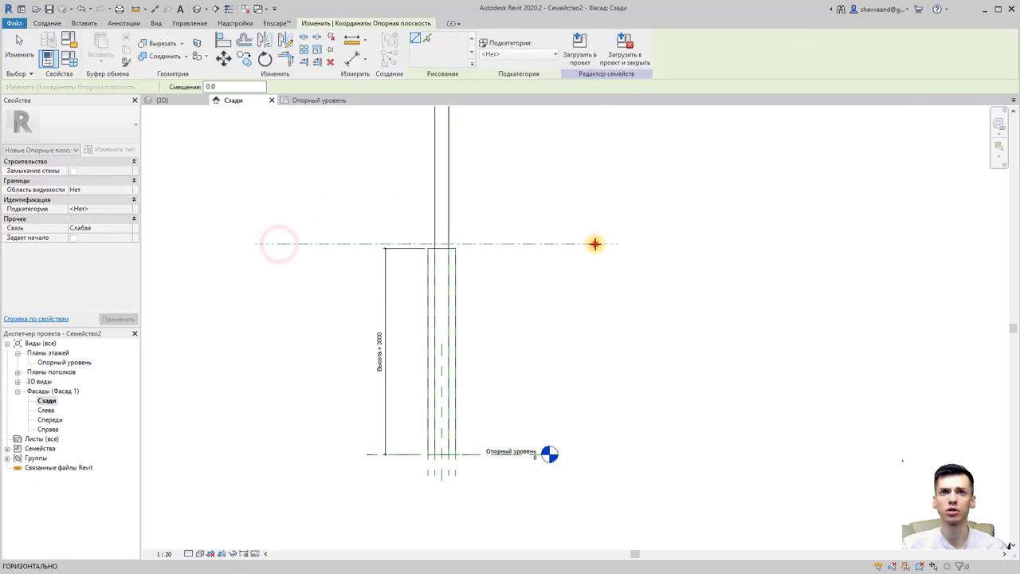
left_click(595, 242)
key("Escape")
key("Escape")
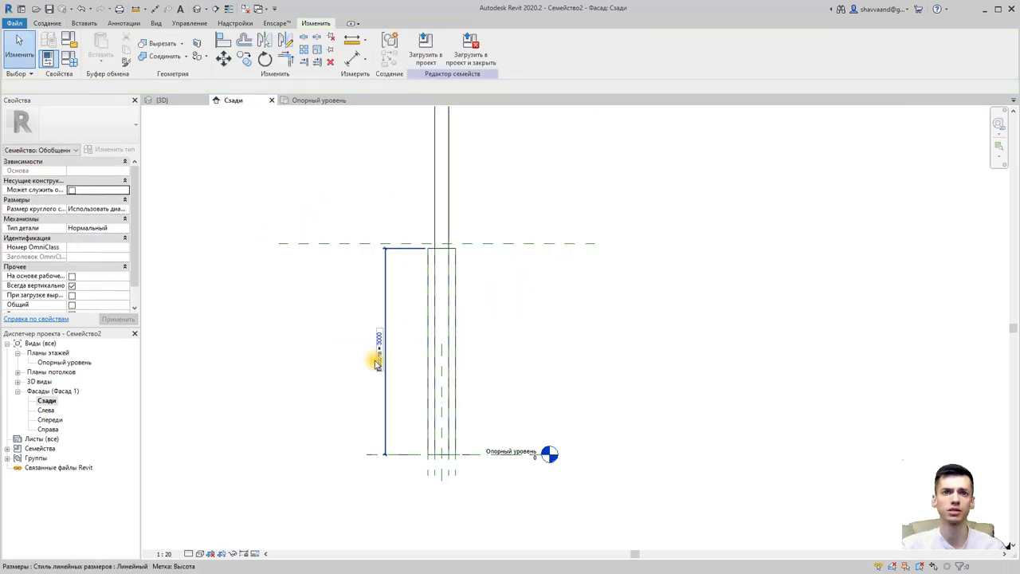
Step: Set the new reference plane 1000 above the reference level, then select the base extrusion's top end
scroll(381, 367, "up", 2)
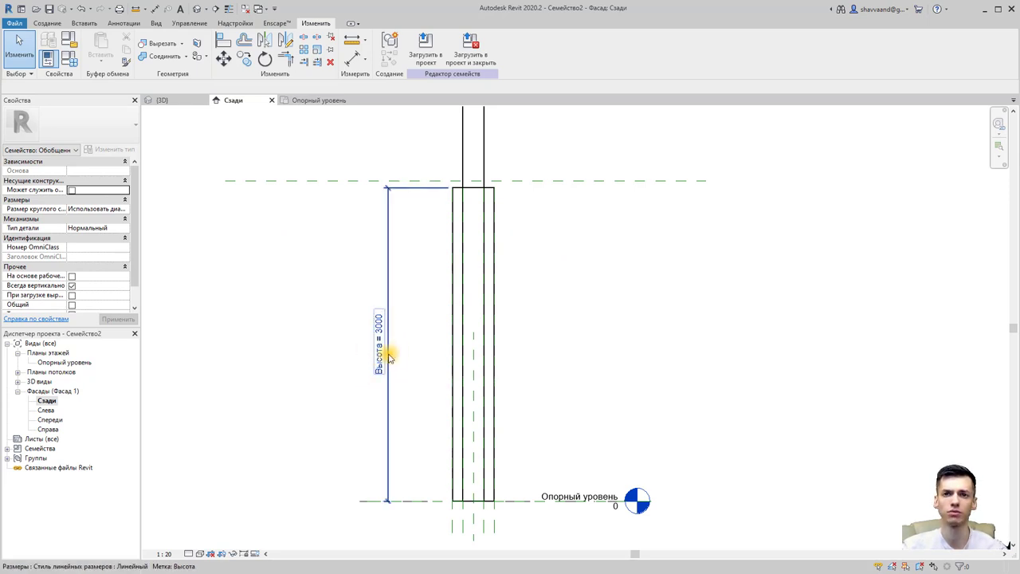
scroll(386, 345, "down", 2)
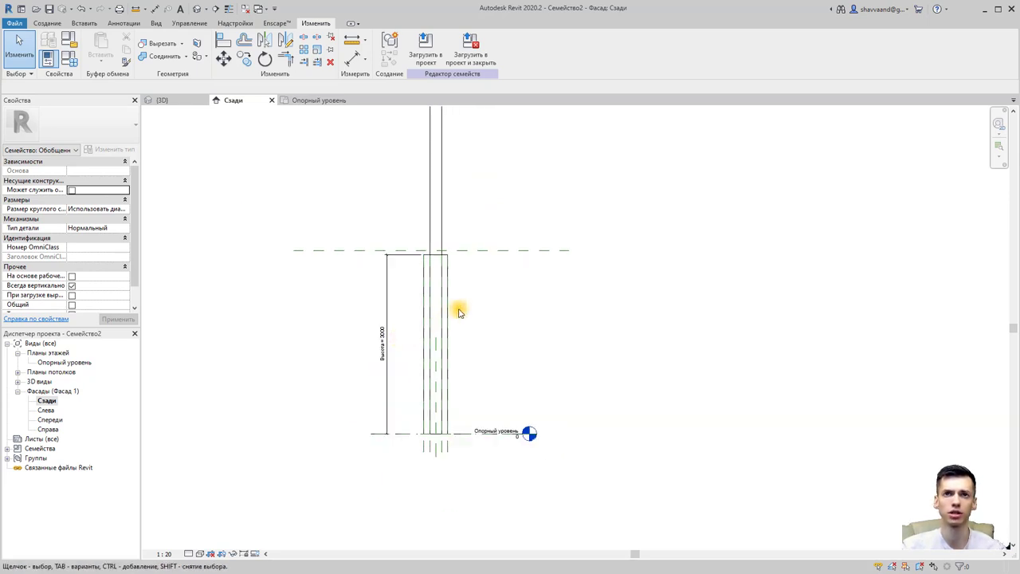
left_click(488, 253)
left_click(345, 341)
type("1000")
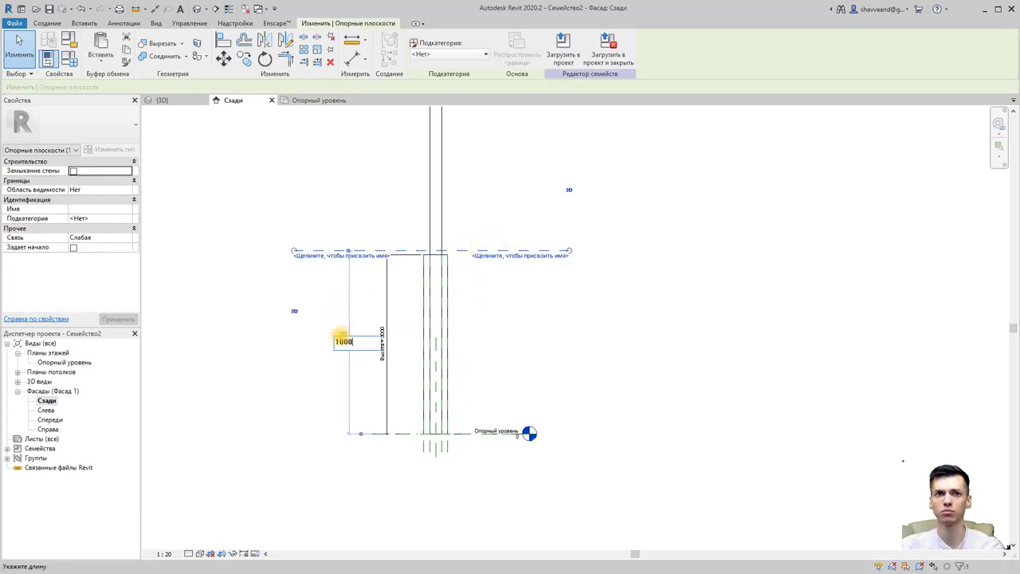
key("Return")
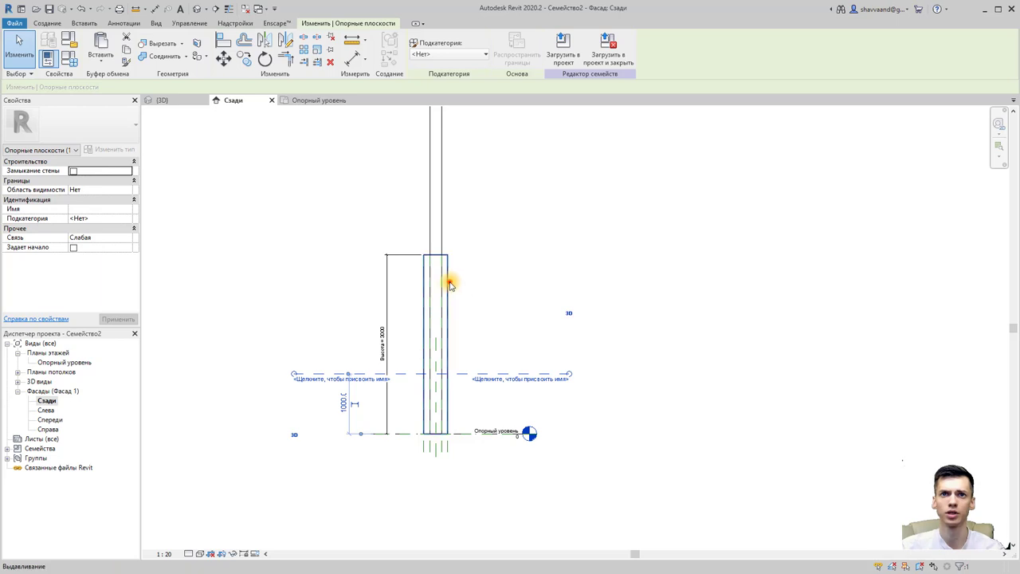
left_click(449, 282)
left_click(435, 252)
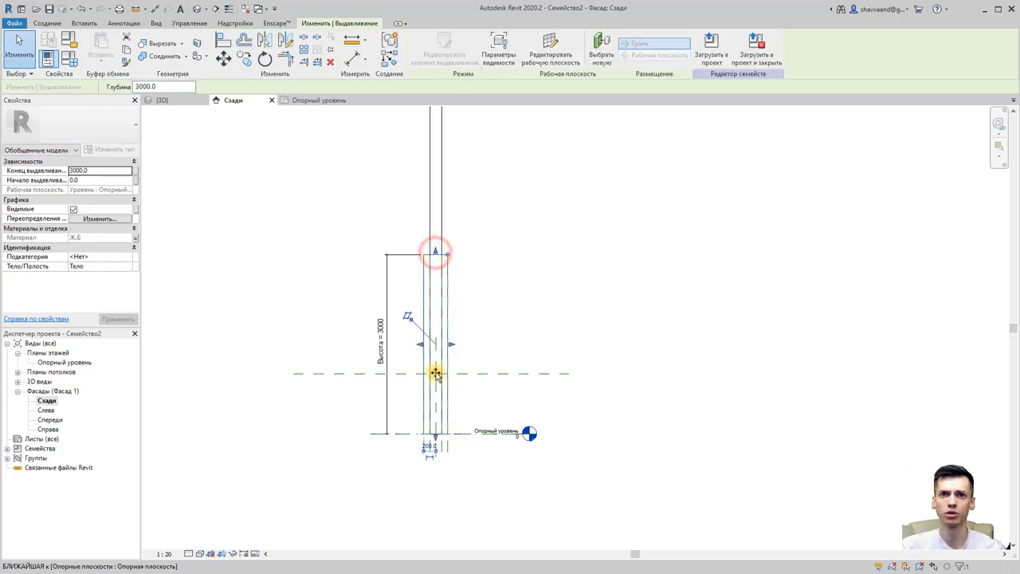
Step: Pull the wide base extrusion's top down to the 1000 reference plane
left_click_drag(436, 364, 435, 372)
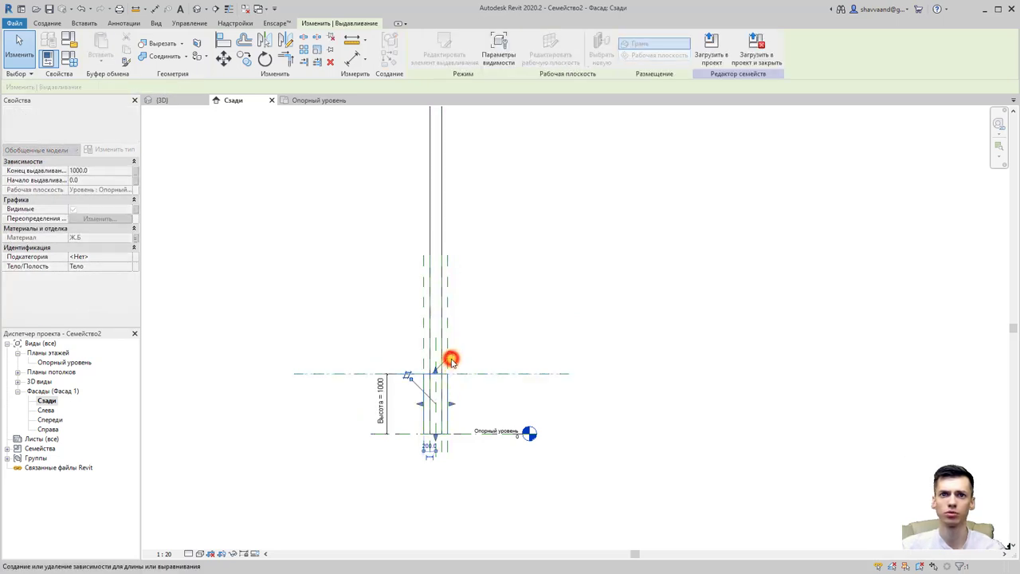
left_click(391, 332)
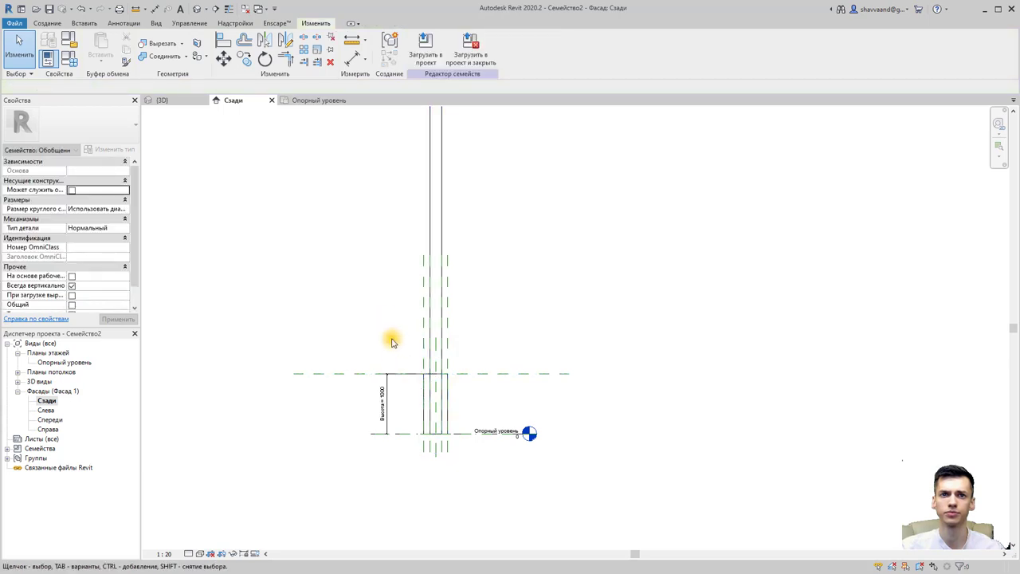
scroll(391, 341, "up", 2)
scroll(405, 381, "down", 1)
middle_click_drag(453, 333, 448, 379)
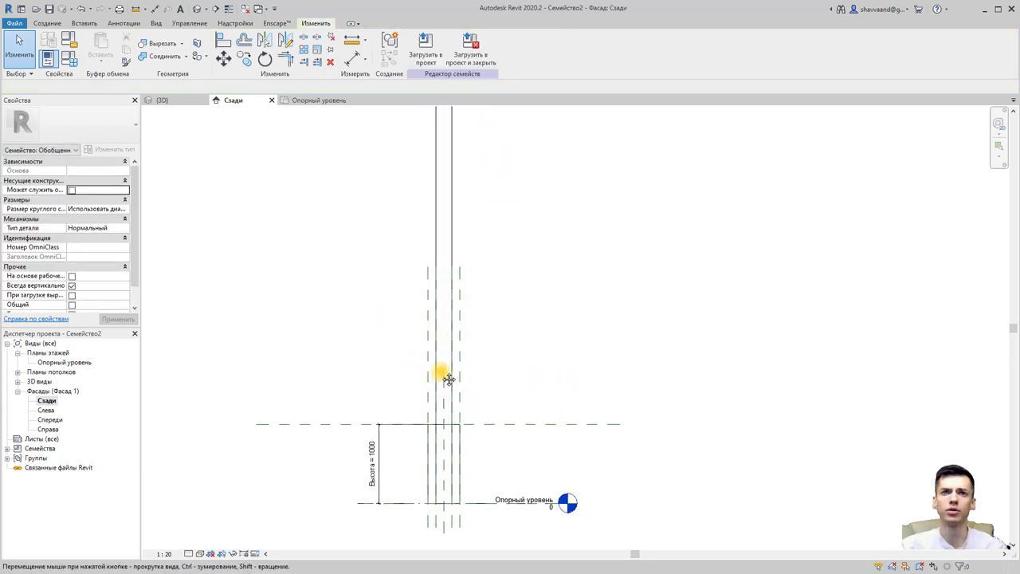
scroll(443, 319, "down", 1)
Step: Raise the narrow upper extrusion's bottom to the 1000 plane, giving it a 5000 depth
left_click(449, 255)
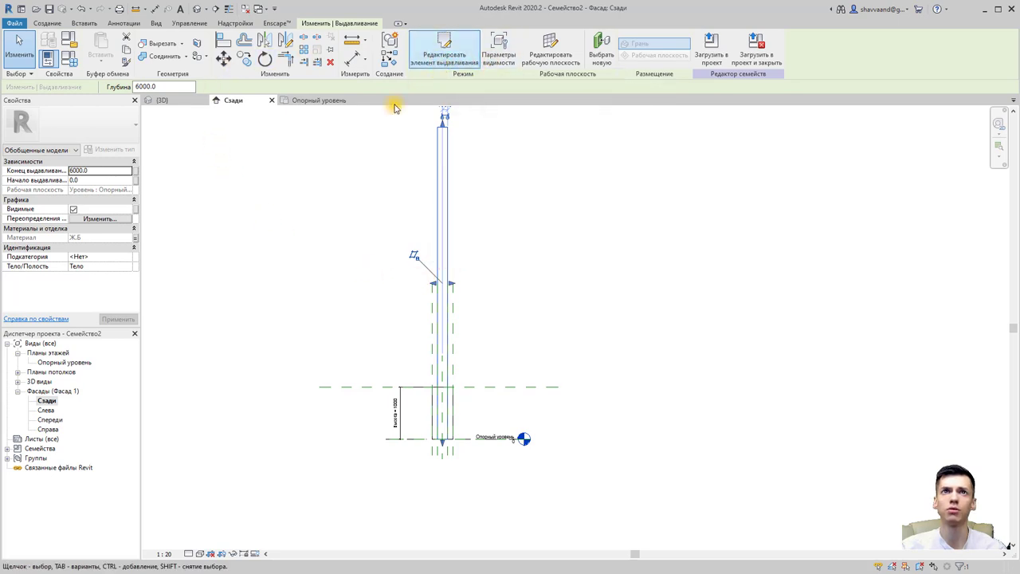
scroll(440, 430, "up", 1)
scroll(443, 443, "up", 1)
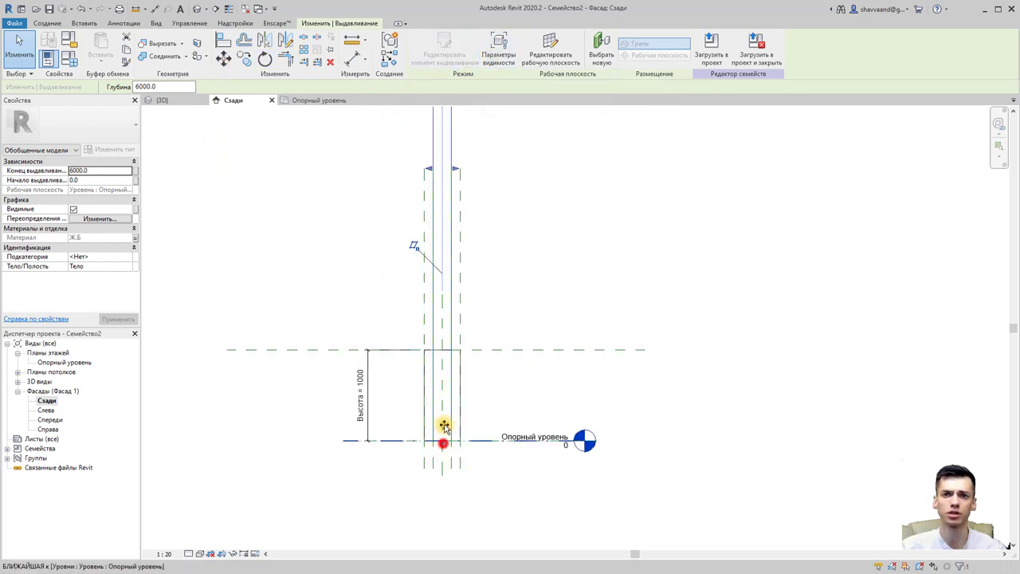
mouse_move(444, 447)
left_mouse_down()
mouse_move(446, 361)
mouse_move(425, 365)
left_mouse_up()
scroll(481, 308, "down", 1)
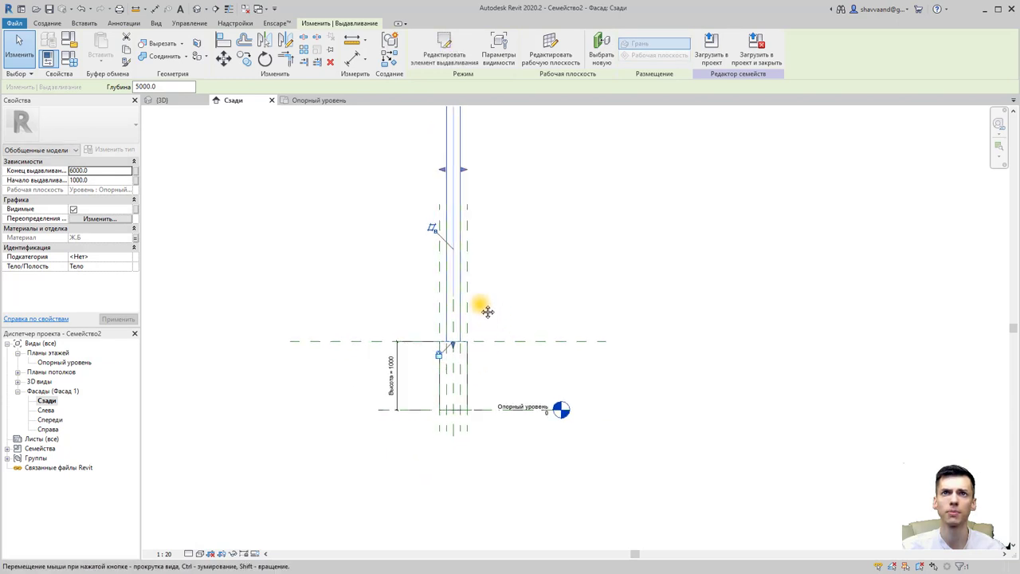
scroll(467, 335, "down", 1)
scroll(463, 322, "down", 1)
scroll(461, 279, "down", 1)
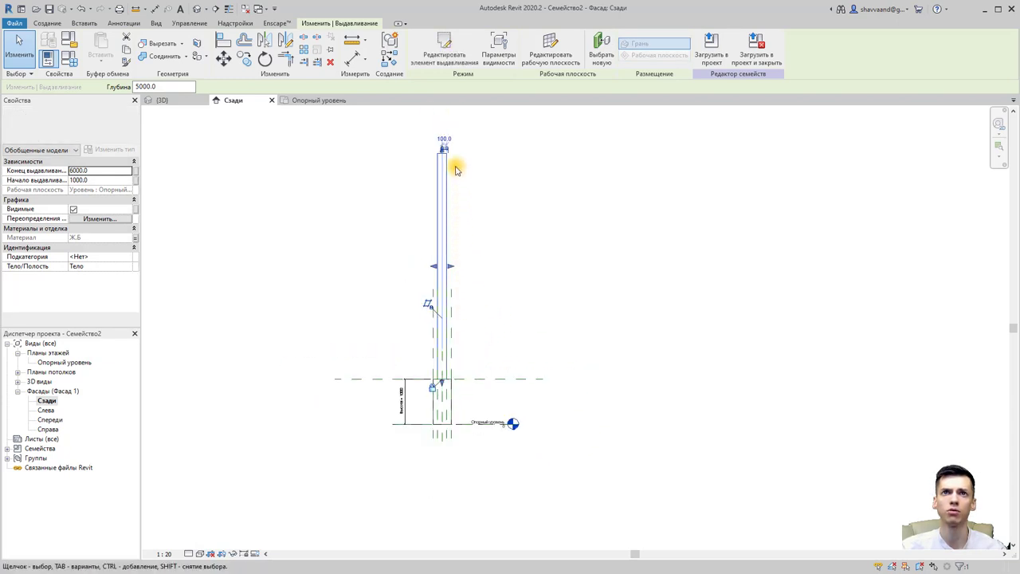
Step: Dimension the upper extrusion from its top to the 1000 reference plane (5000)
left_click(355, 60)
left_click(443, 155)
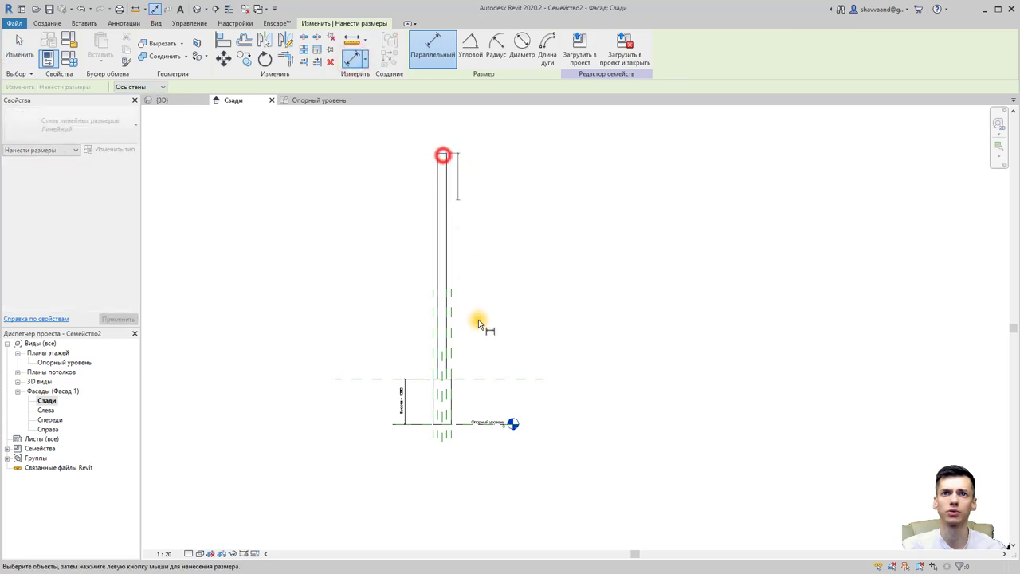
left_click(480, 380)
scroll(398, 378, "up", 2)
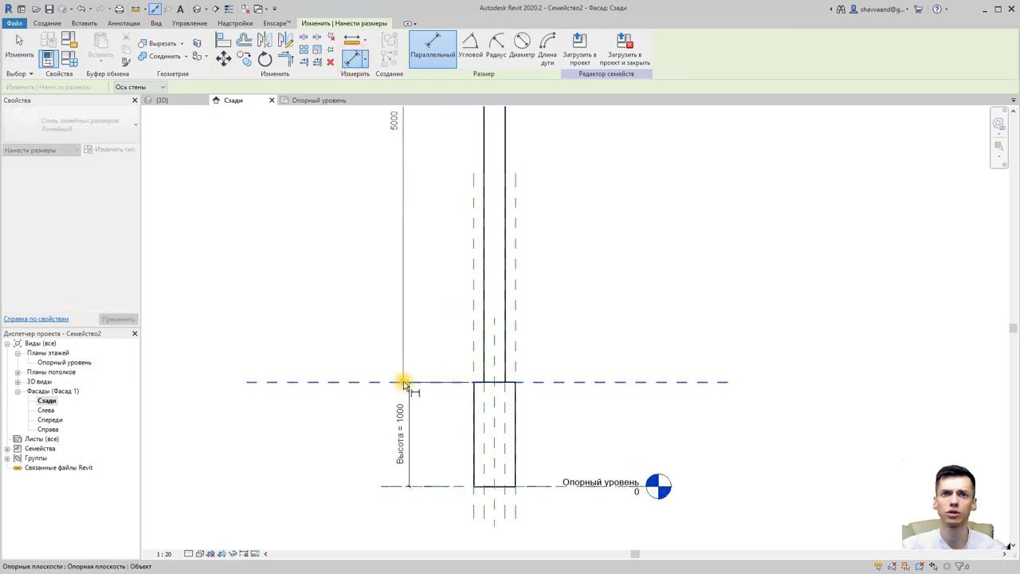
scroll(402, 390, "up", 1)
key("Escape")
key("Escape")
scroll(433, 280, "down", 2)
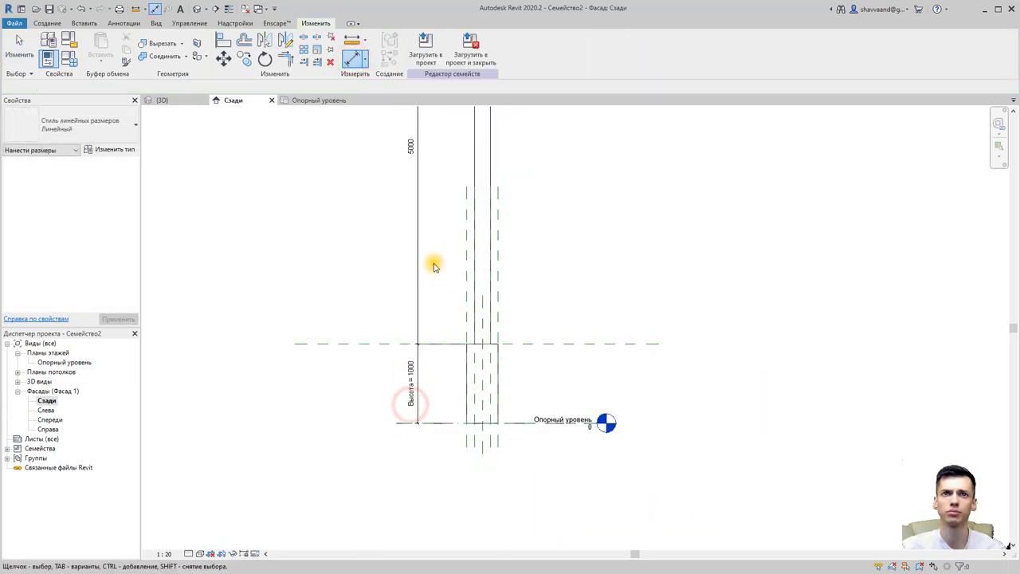
Step: Label the 5000 dimension with a new Высота верха type parameter
left_click(417, 289)
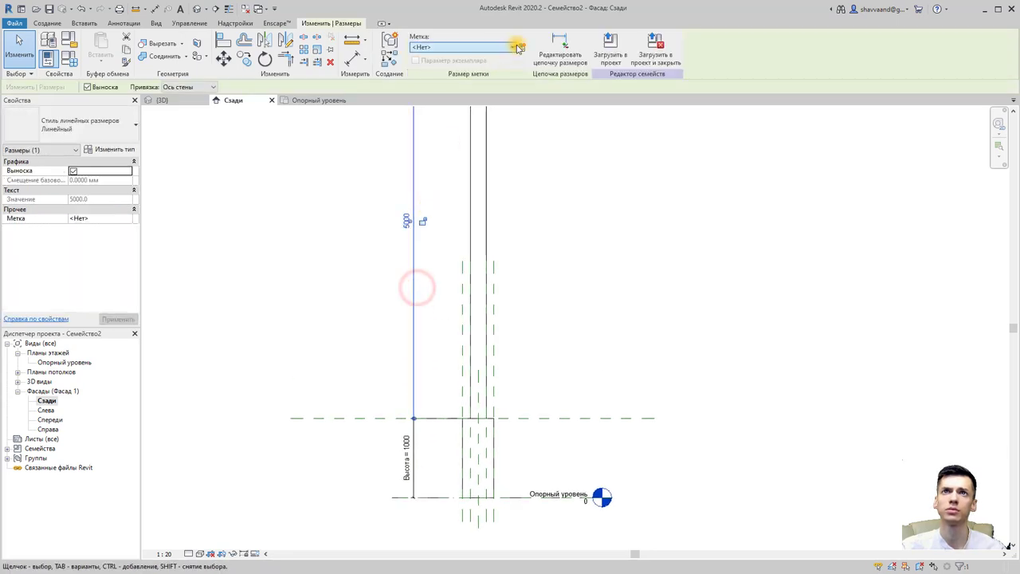
left_click(520, 47)
type("Высота верха")
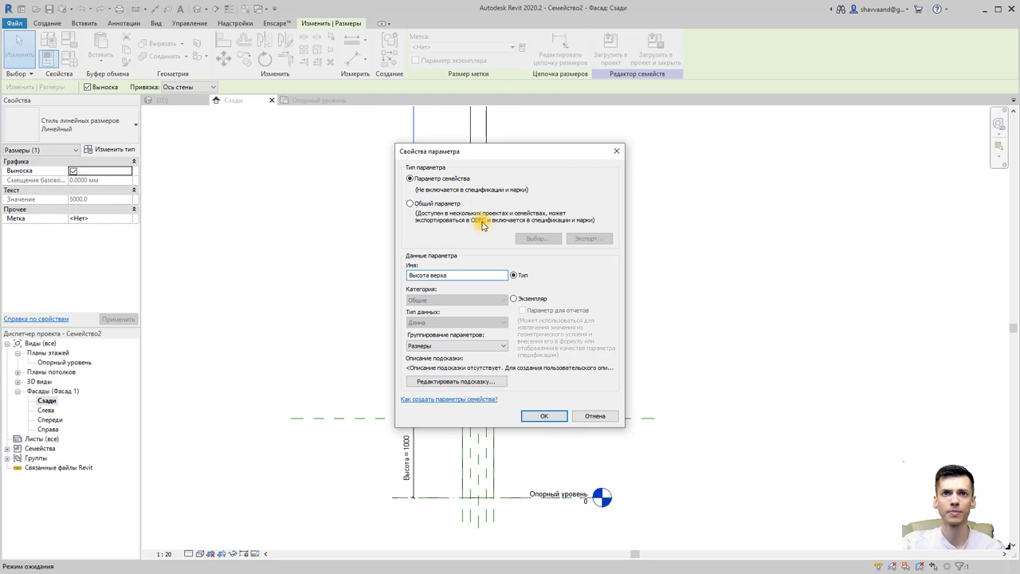
key("Return")
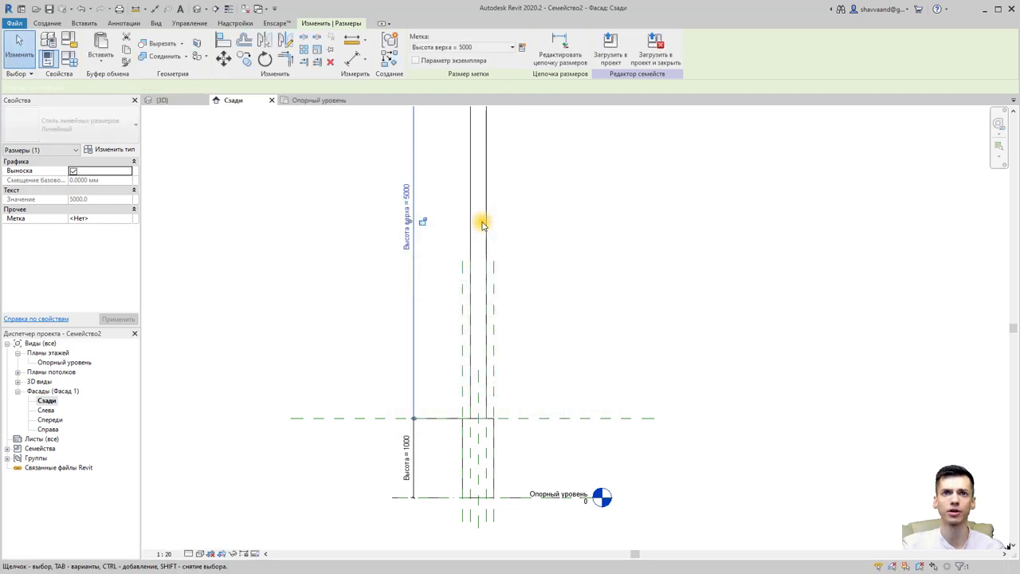
key("Escape")
scroll(507, 280, "down", 1)
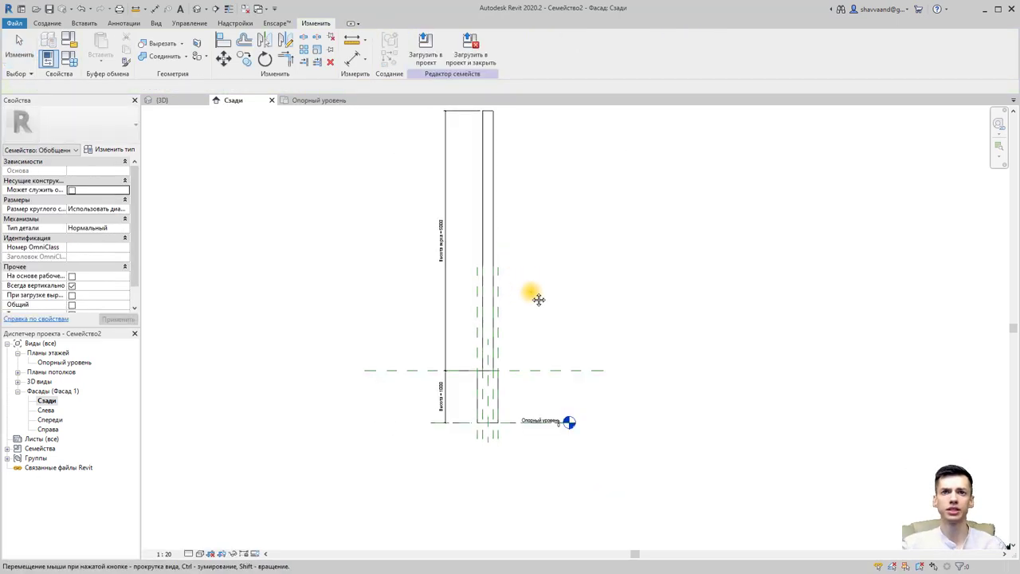
scroll(531, 314, "down", 1)
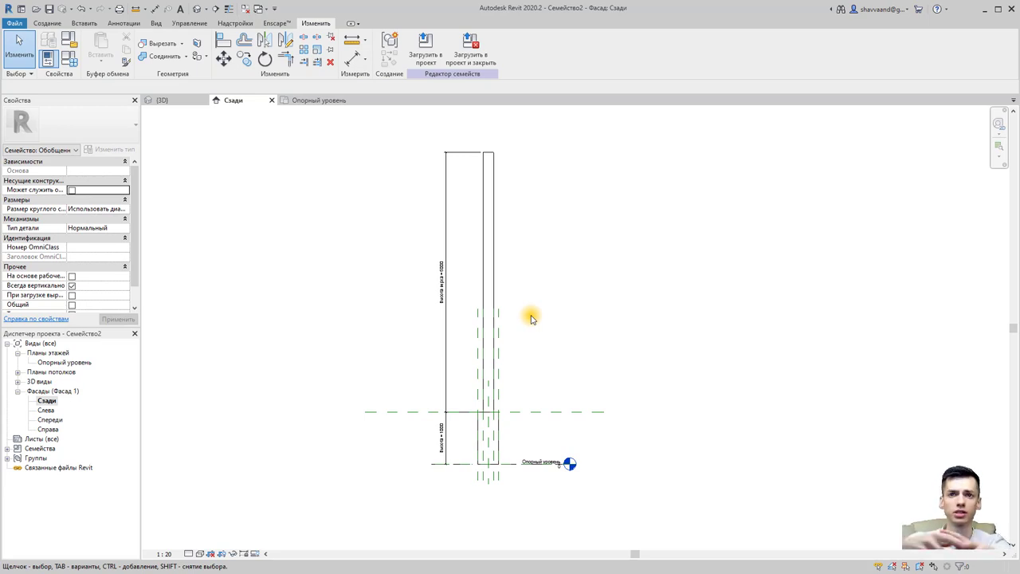
left_click(354, 59)
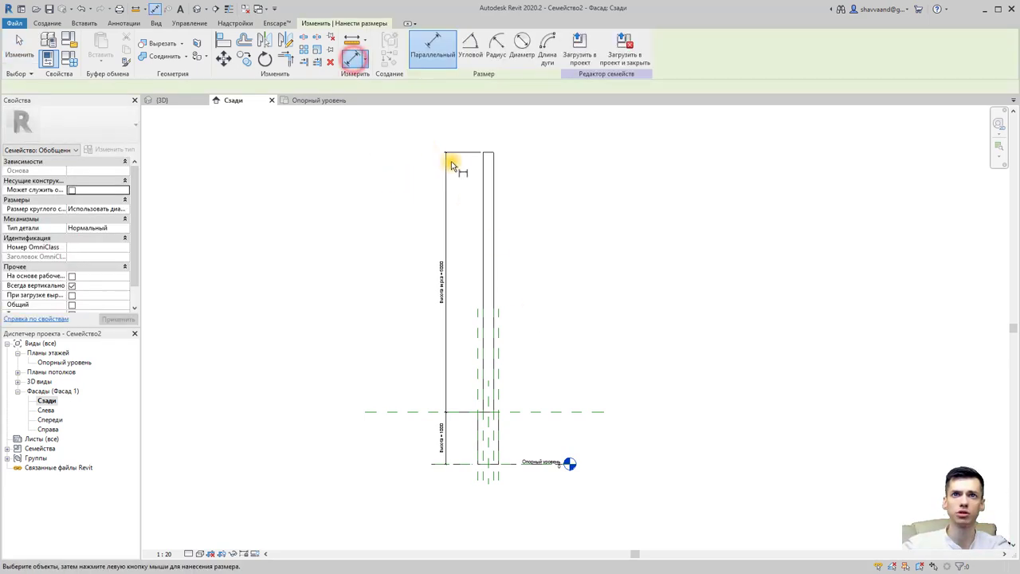
Step: Add a test height dimension from the column top and cancel the over-constrained label
left_click(492, 153)
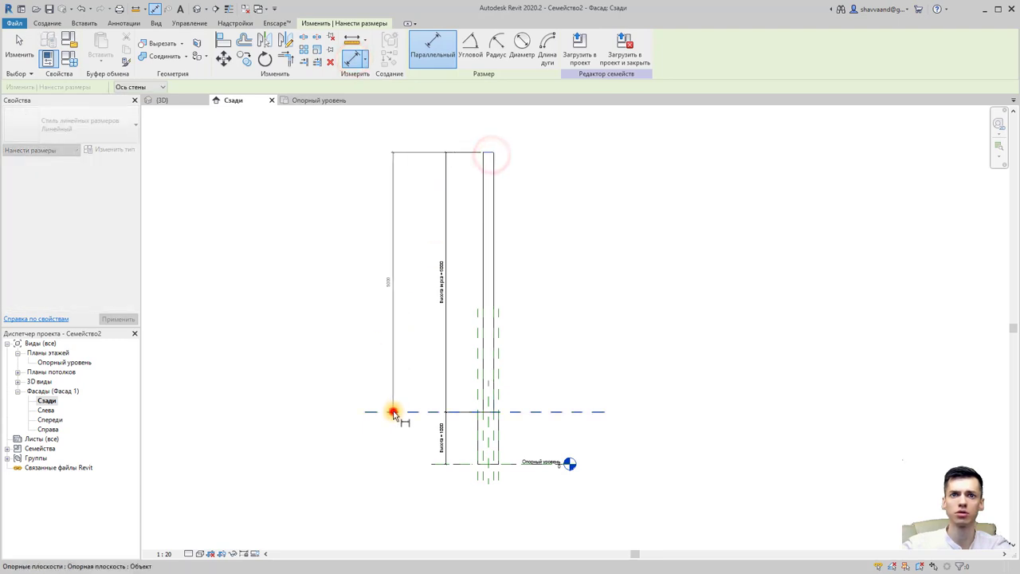
left_click(378, 372)
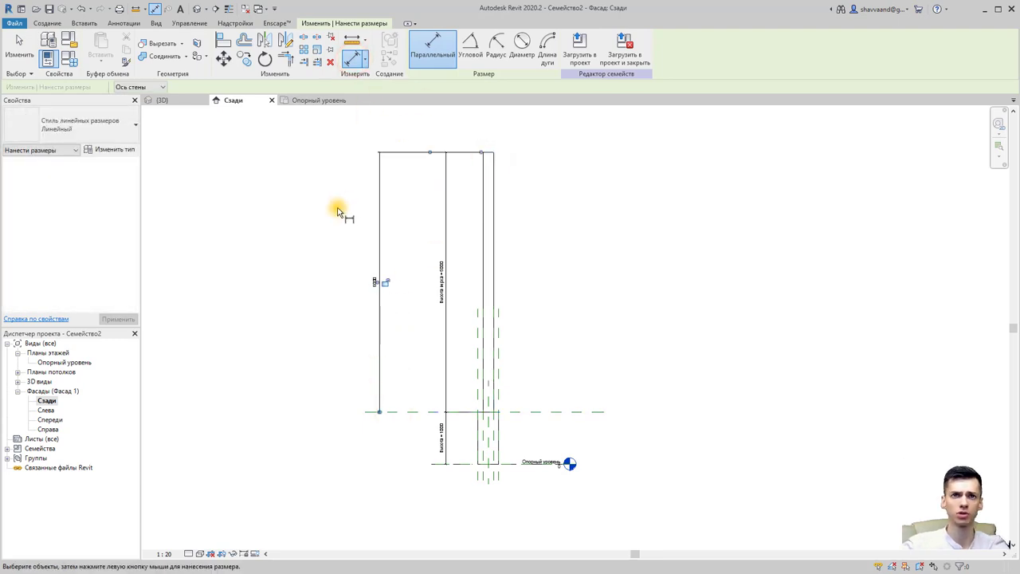
left_click(379, 261)
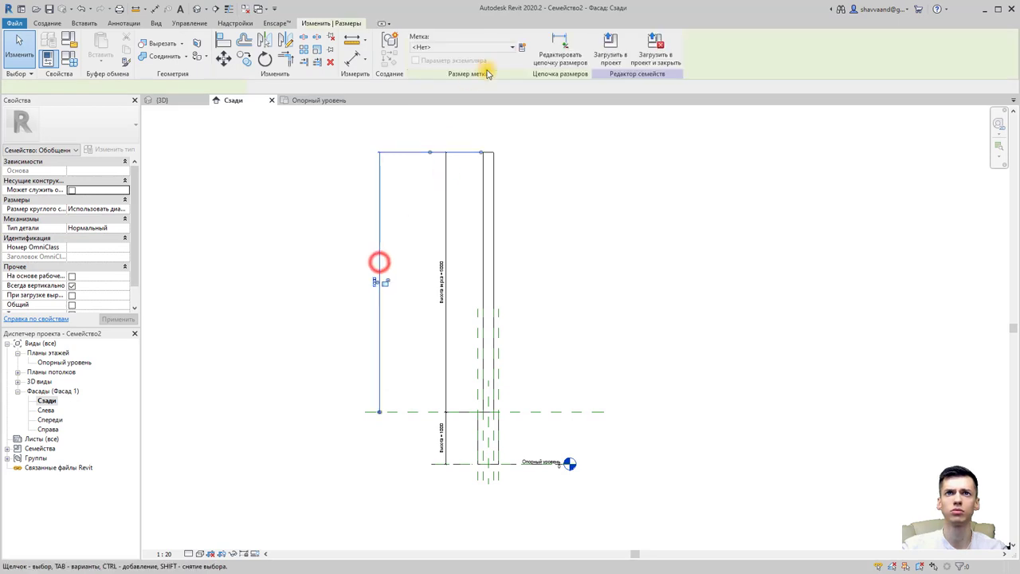
left_click(520, 48)
type("вывывы")
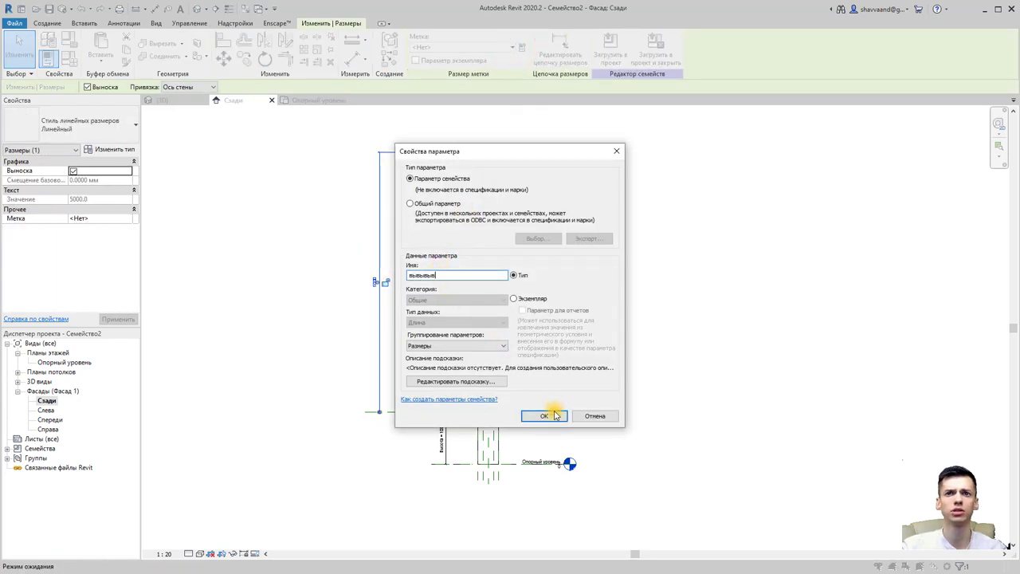
left_click(545, 415)
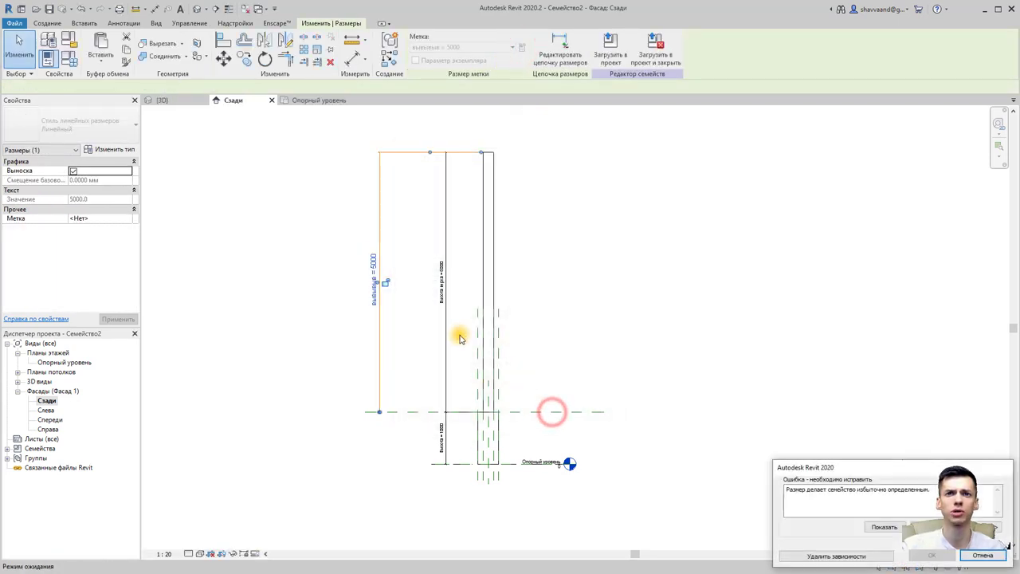
left_click(808, 554)
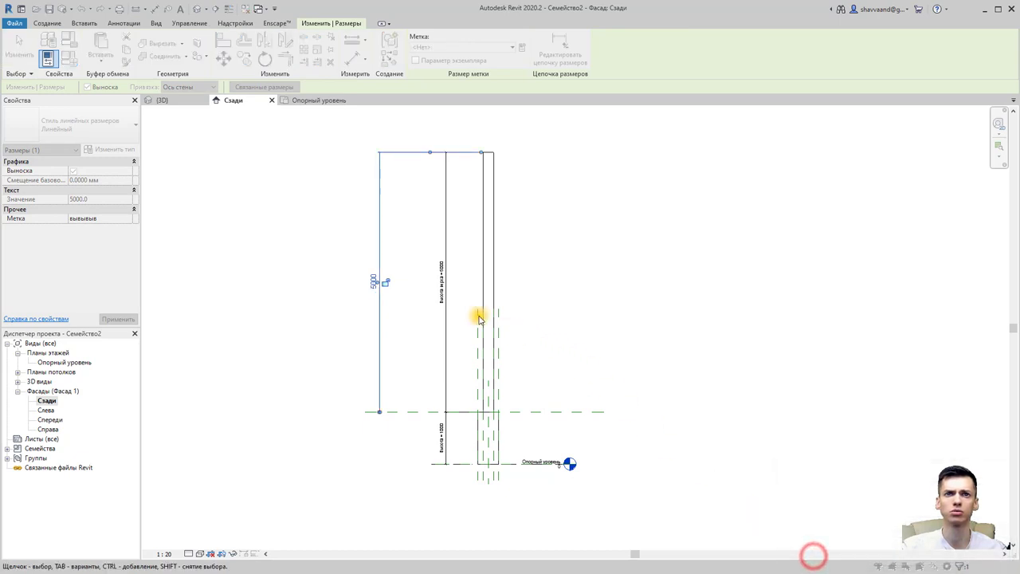
Step: Move the test dimension's lower end to the reference level and retry a 'выс' label, cancelling the error
left_click(376, 383)
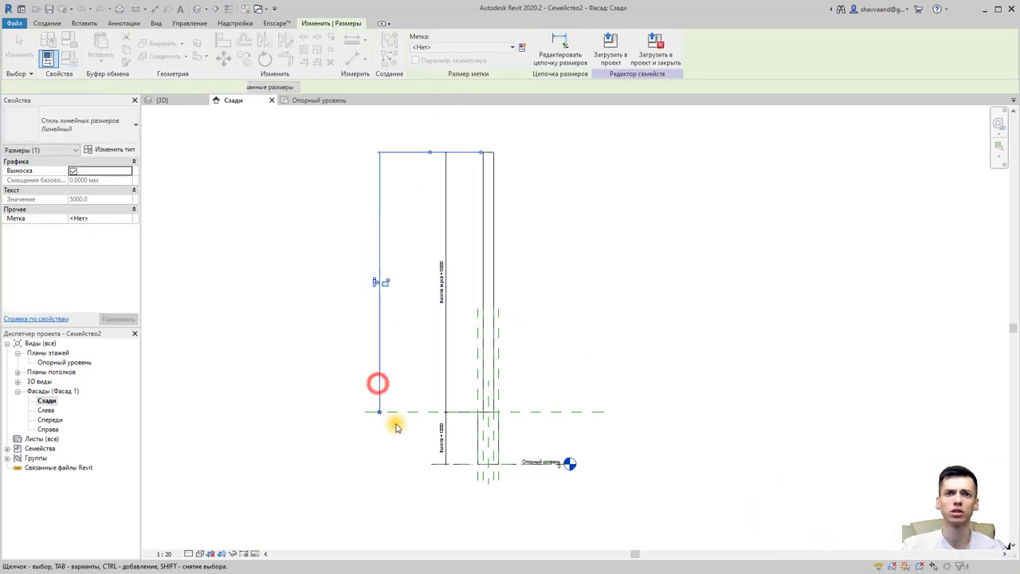
scroll(394, 412, "up", 2)
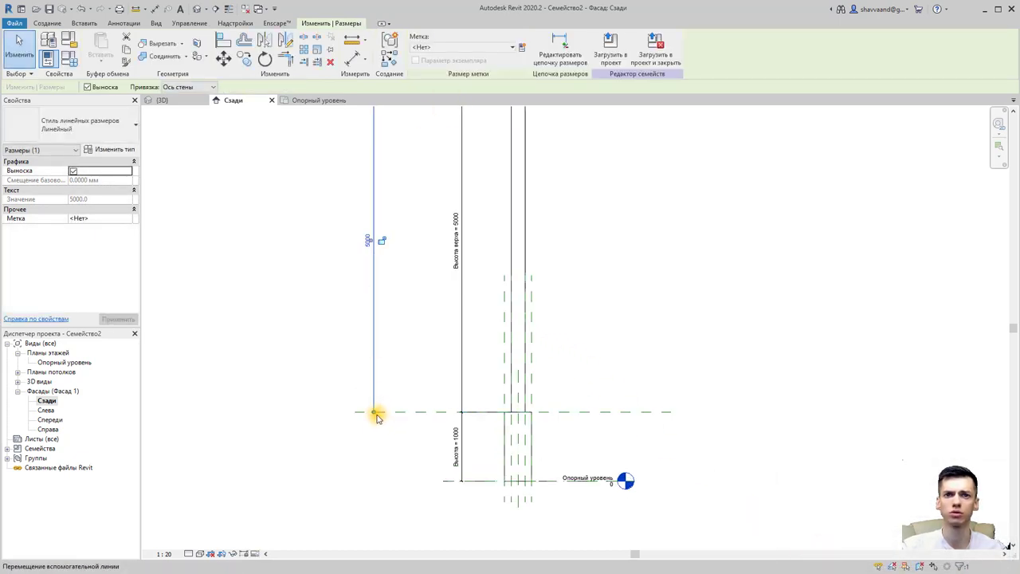
scroll(377, 416, "up", 3)
mouse_move(368, 407)
left_mouse_down()
mouse_move(512, 449)
mouse_move(570, 421)
mouse_move(550, 412)
left_mouse_up()
scroll(558, 450, "down", 2)
scroll(558, 367, "down", 1)
scroll(387, 278, "down", 2)
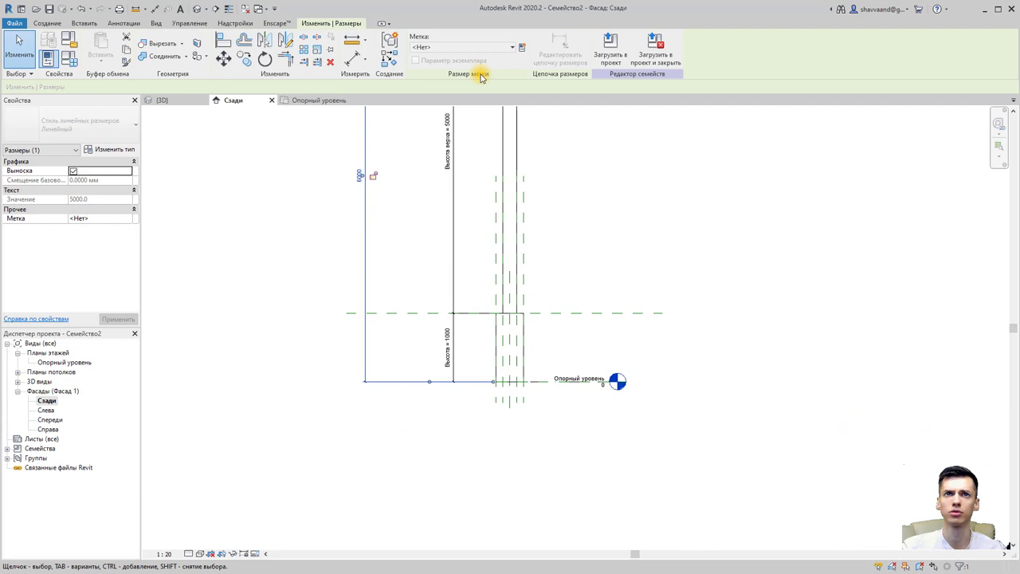
left_click(521, 49)
left_click(467, 275)
type("выс")
left_click(541, 413)
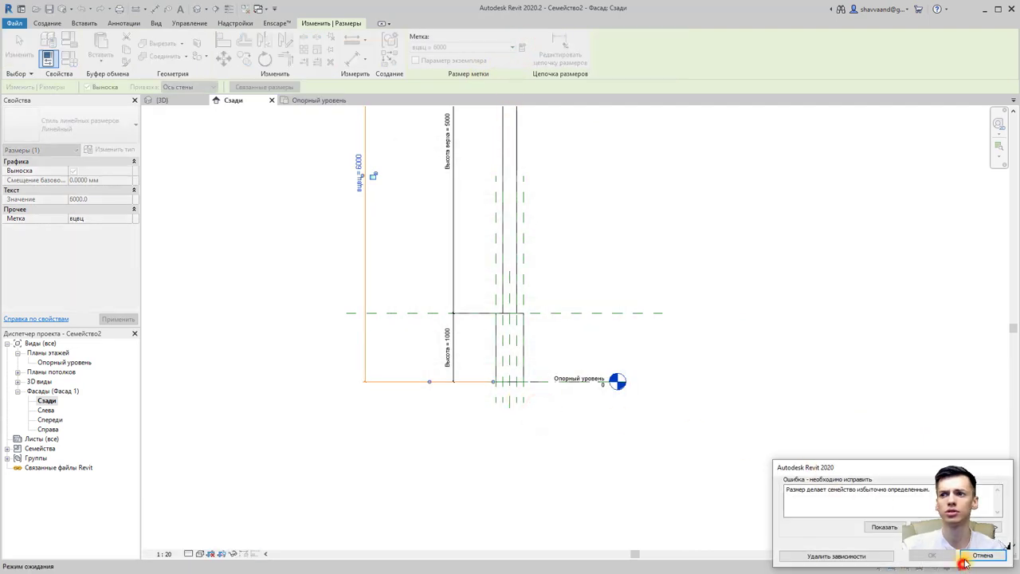
left_click(965, 556)
Step: Draw a horizontal test reference plane across the column
left_click(47, 21)
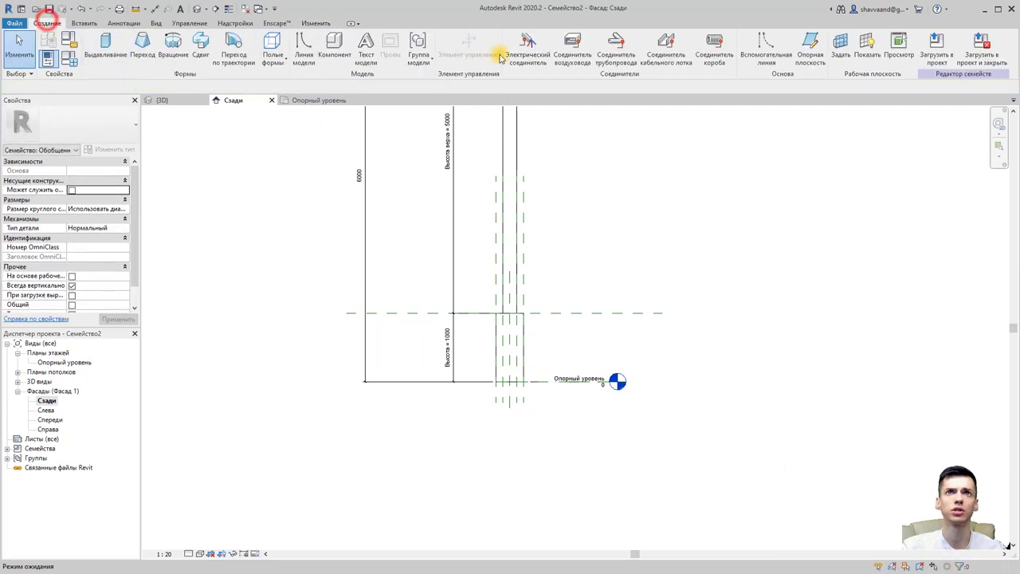
left_click(810, 50)
left_click(624, 215)
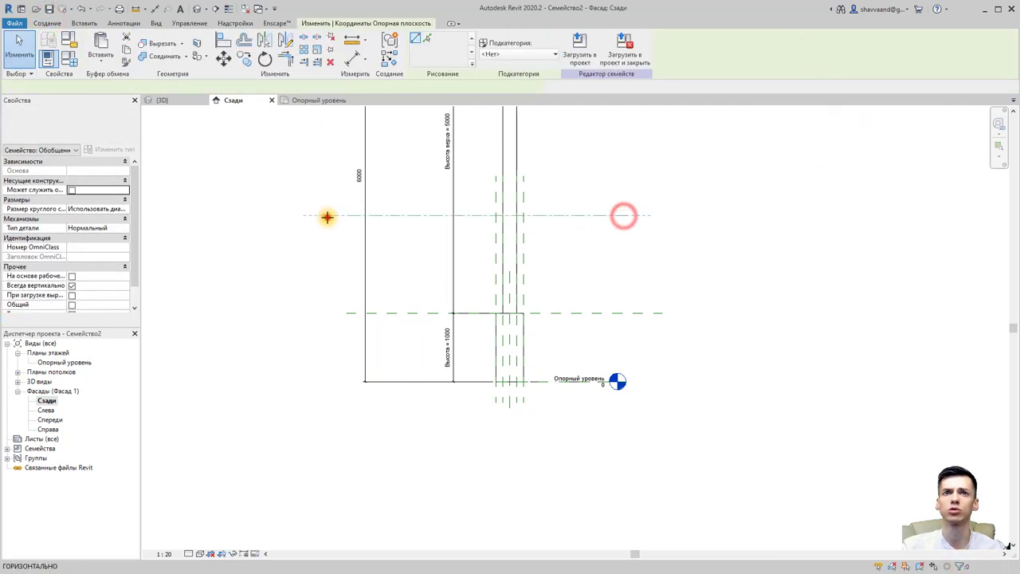
left_click(327, 217)
key("d")
key("i")
Step: Attach the test dimension to the new plane and label it as a 3580 height parameter
left_click(362, 277)
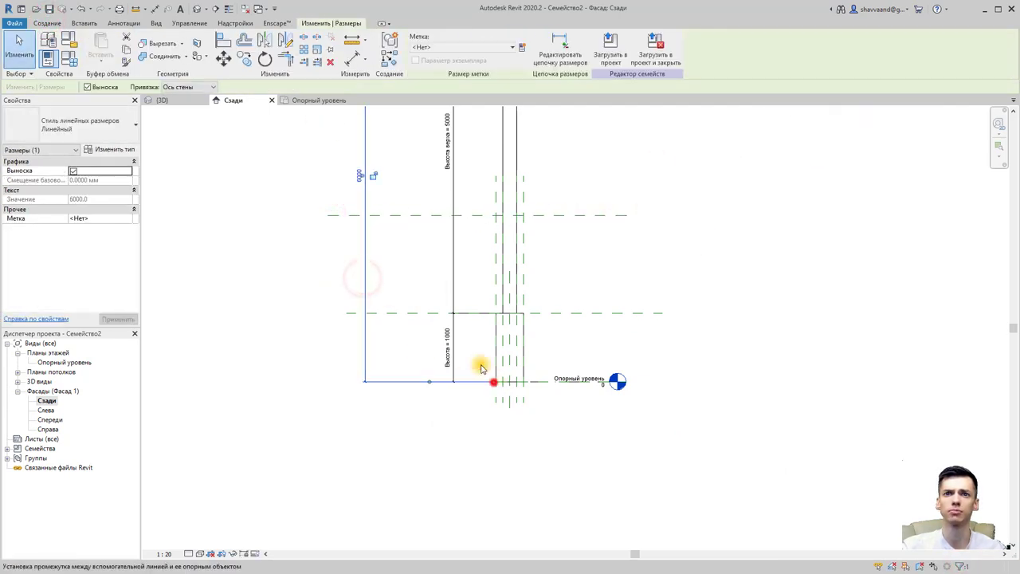
left_click(387, 382)
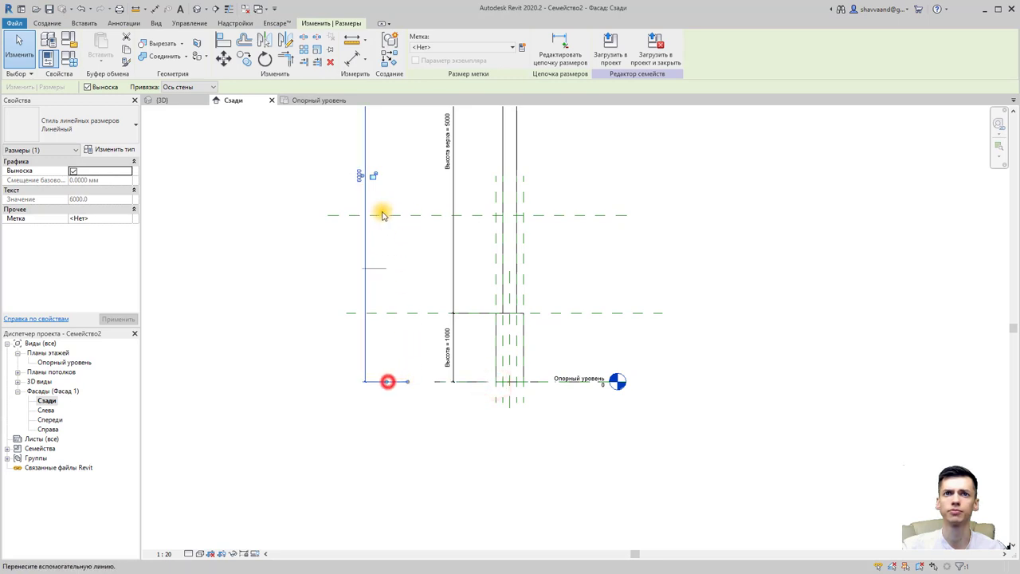
left_click(383, 215)
left_click(522, 47)
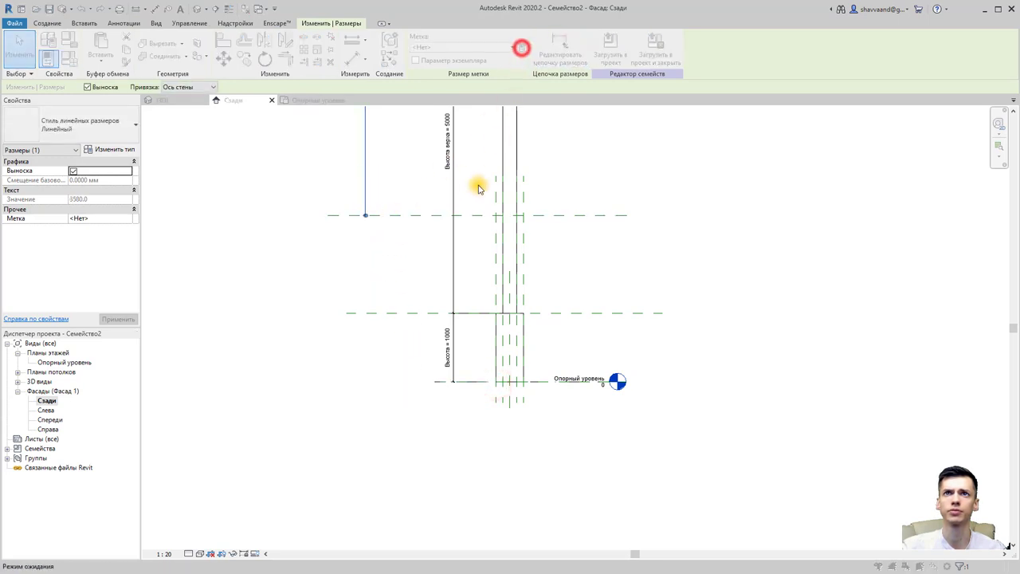
type("выс")
left_click(546, 414)
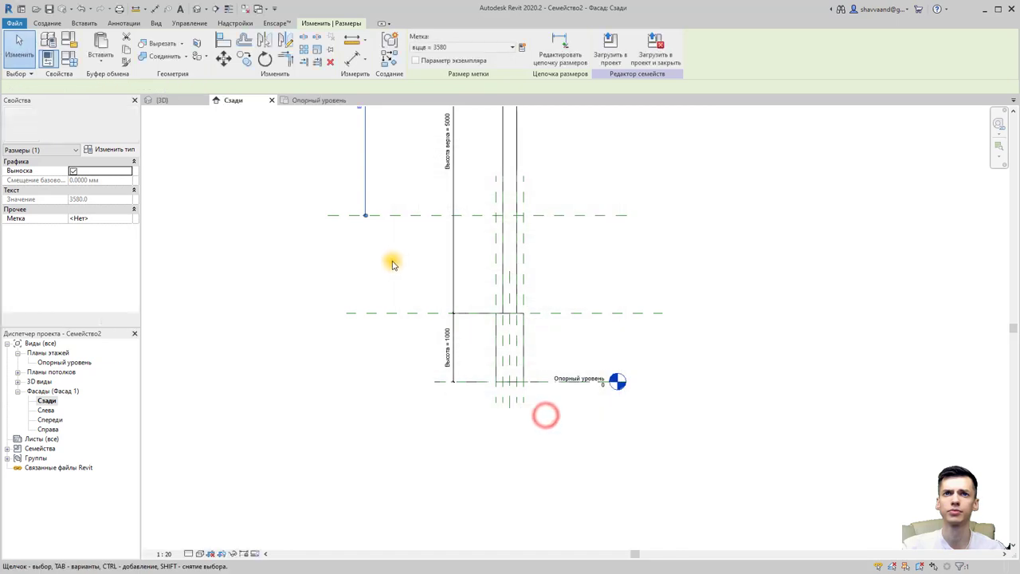
left_click(392, 263)
Step: Delete the test height dimension and the added reference plane
middle_click_drag(391, 257, 392, 296)
scroll(409, 253, "down", 2)
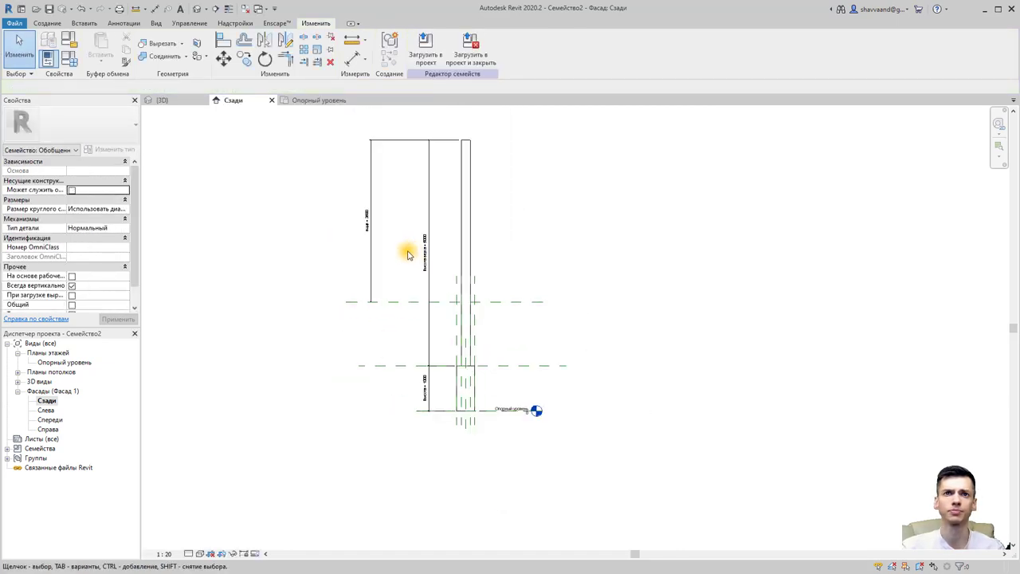
scroll(395, 279, "up", 1)
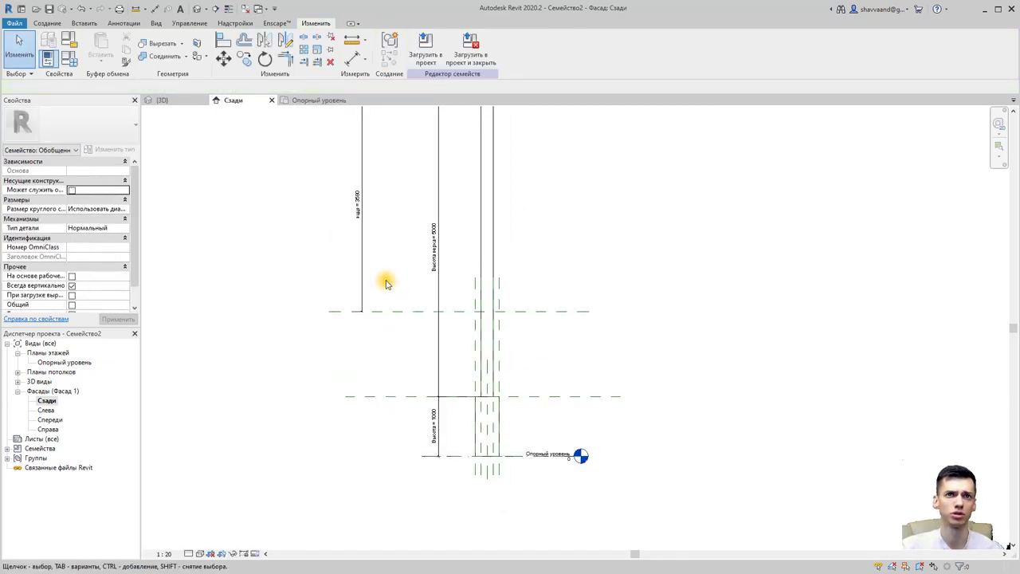
left_click(363, 264)
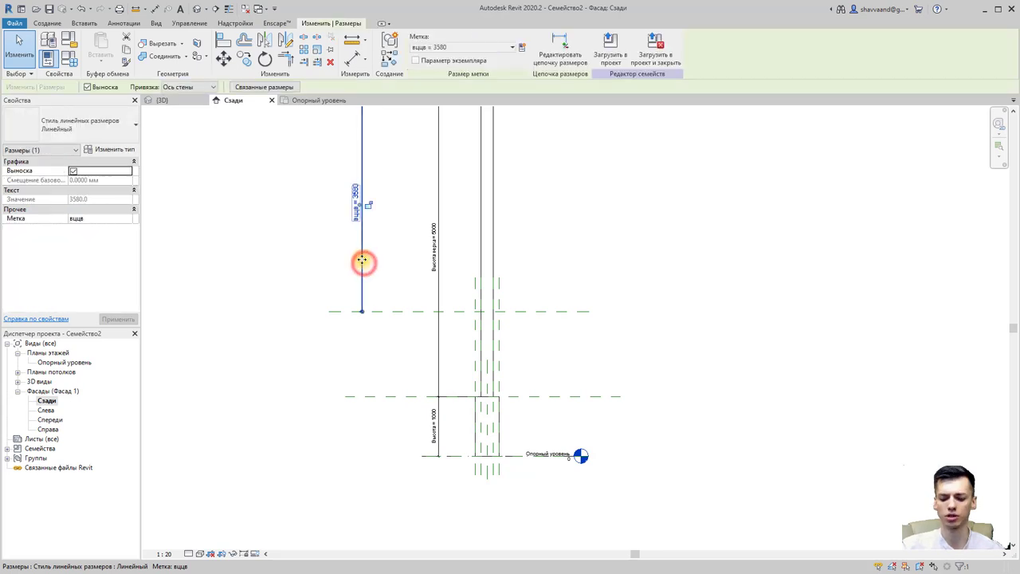
key("Delete")
left_click(391, 309)
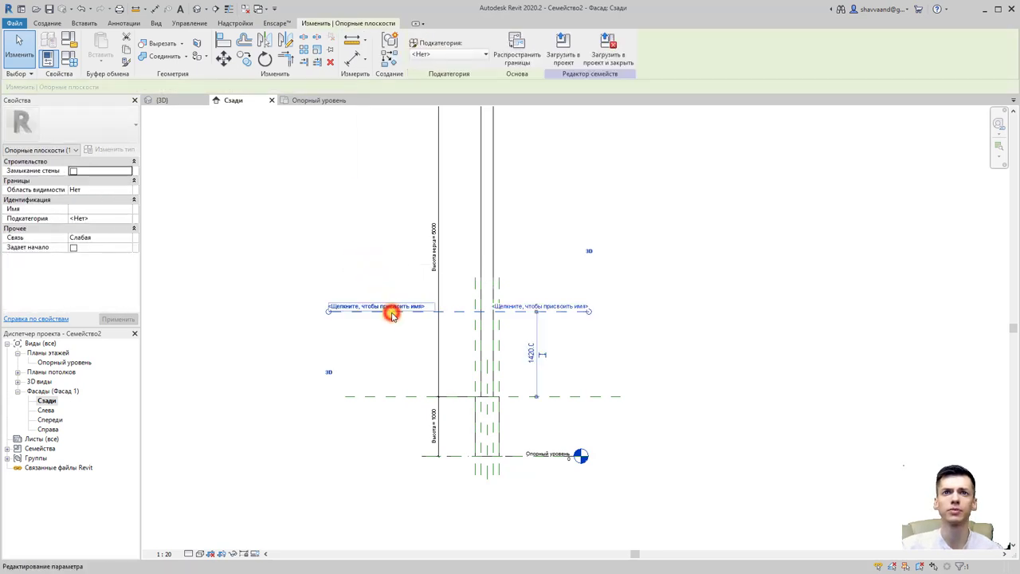
key("Delete")
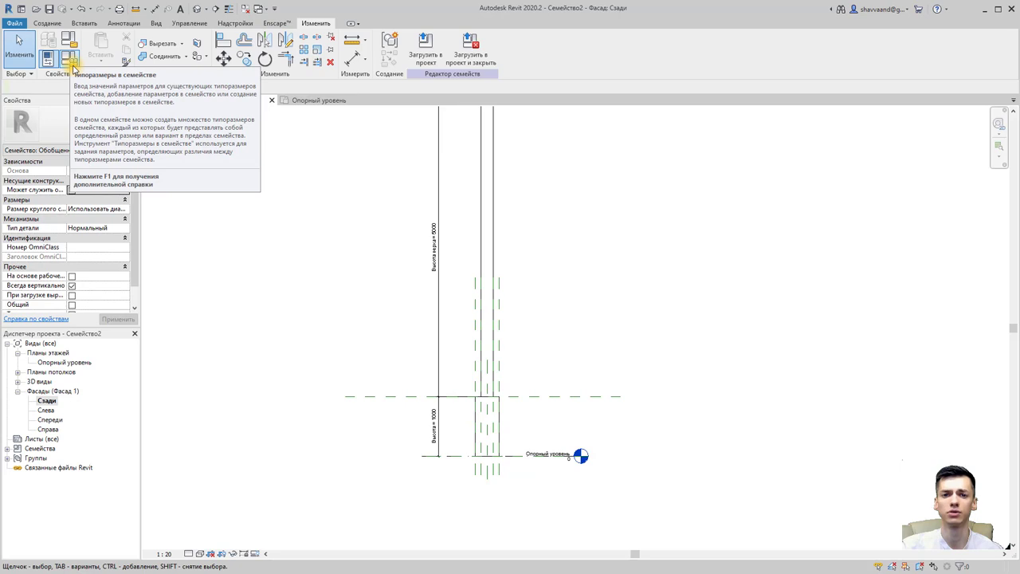
Step: Review the family types table, checking the 3580.0 and вывывыв parameter rows
left_click(71, 62)
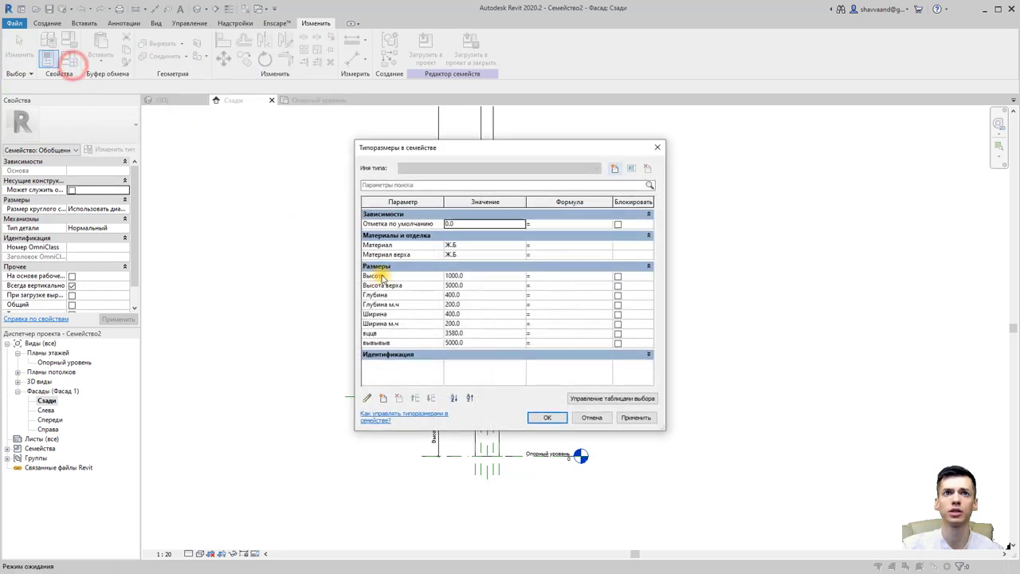
left_click(376, 335)
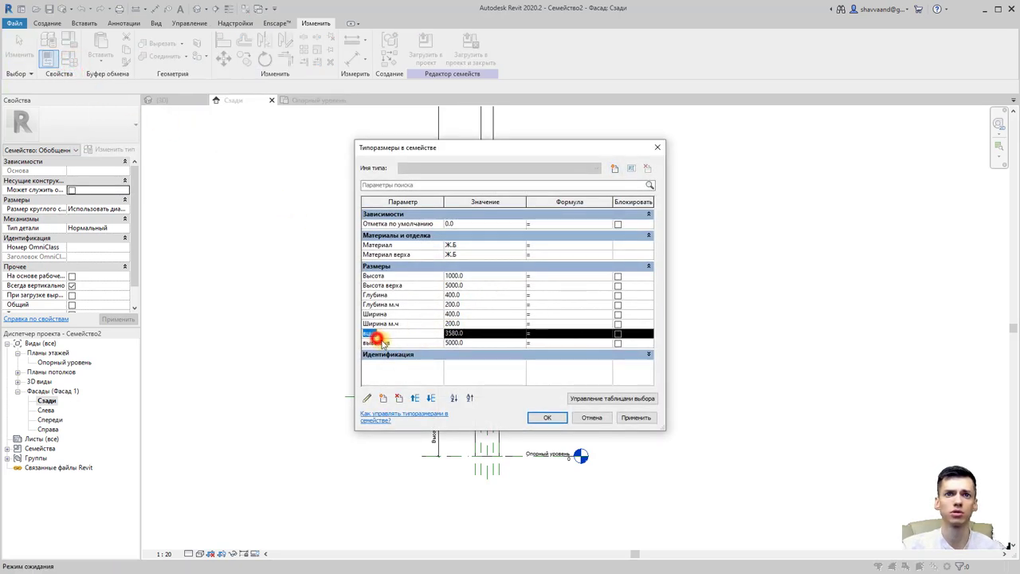
left_click(407, 344)
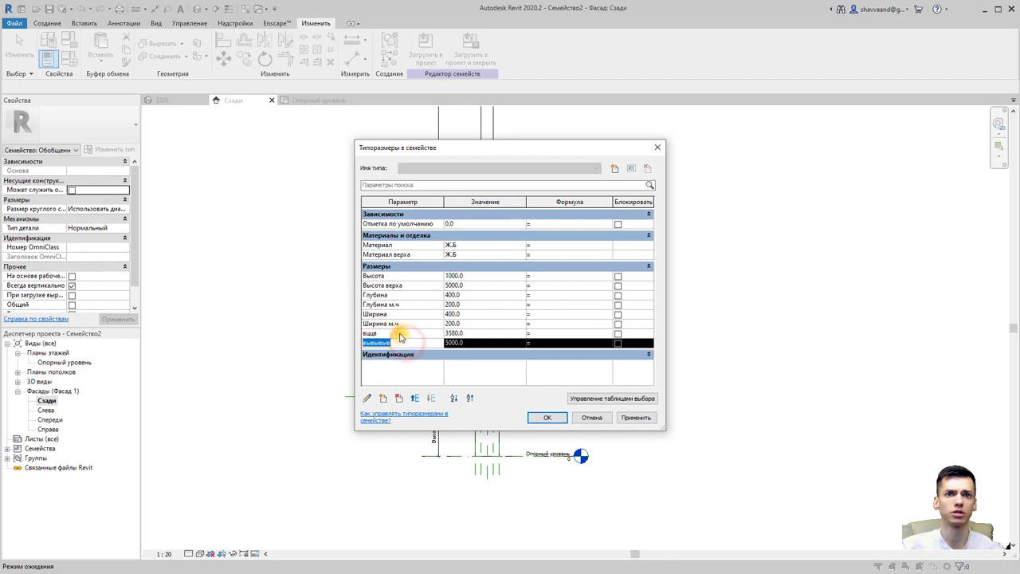
left_click(397, 334)
left_click(594, 418)
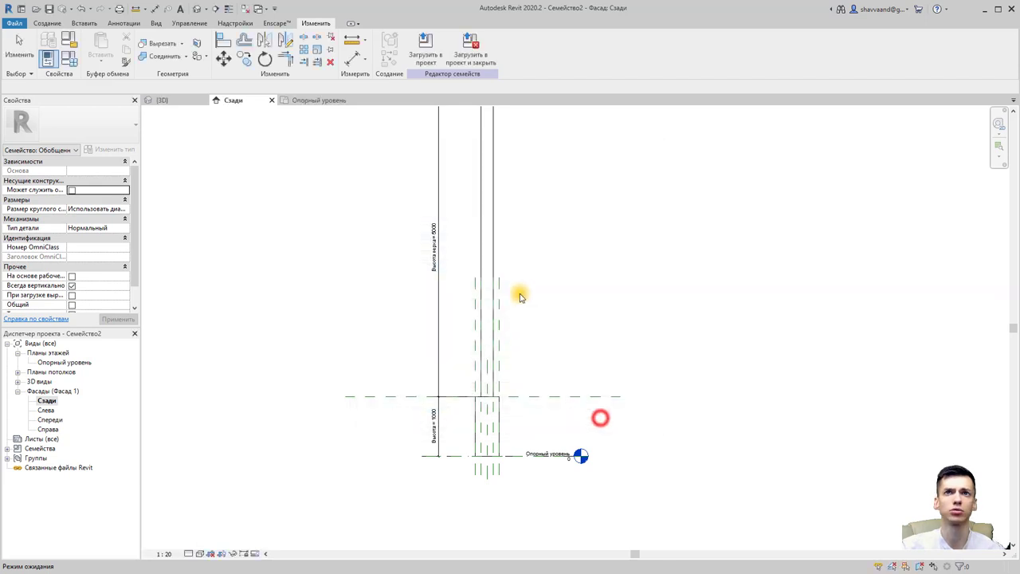
Step: Load the family into the project, overwriting existing values, and inspect the column's type properties
left_click(427, 55)
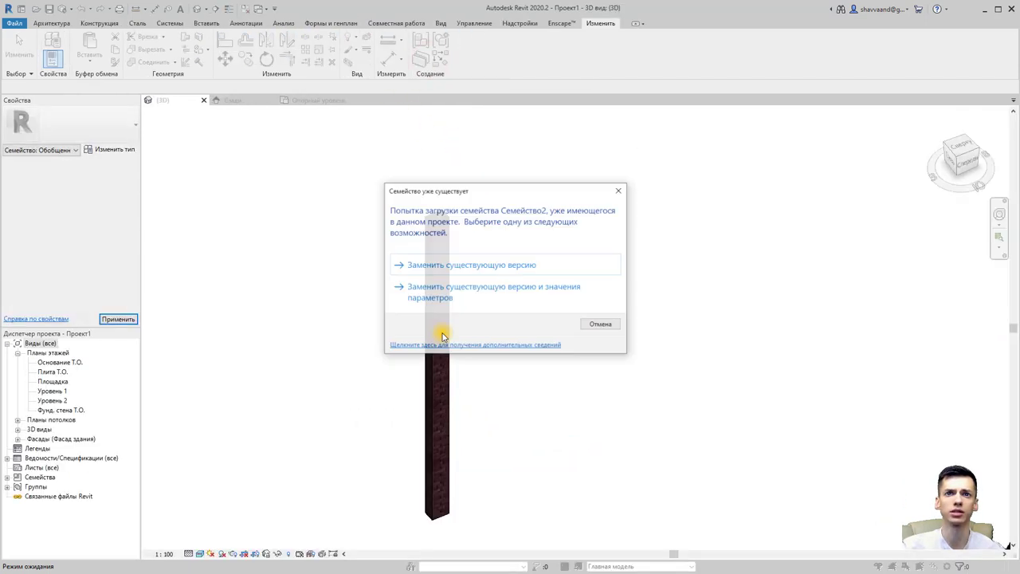
left_click(451, 294)
left_click(431, 286)
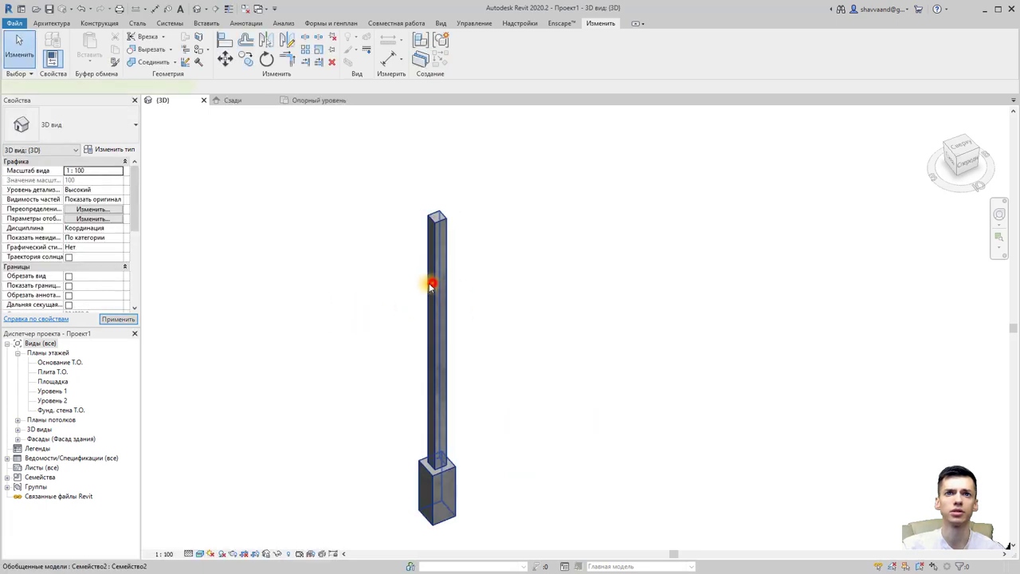
left_click(132, 149)
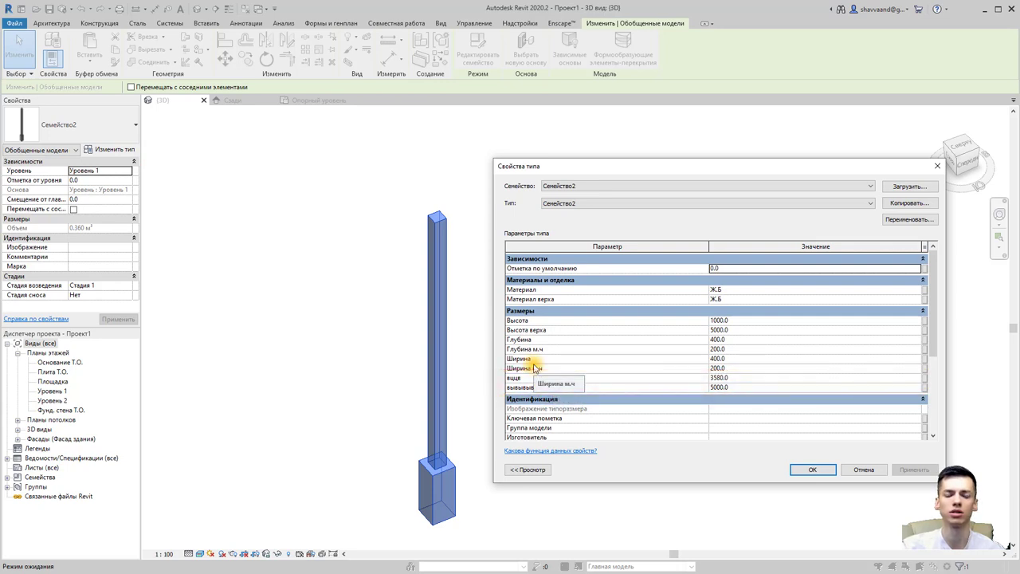
left_click(864, 471)
Step: Switch back to the family's Сзади elevation and open Family Types
left_click(257, 9)
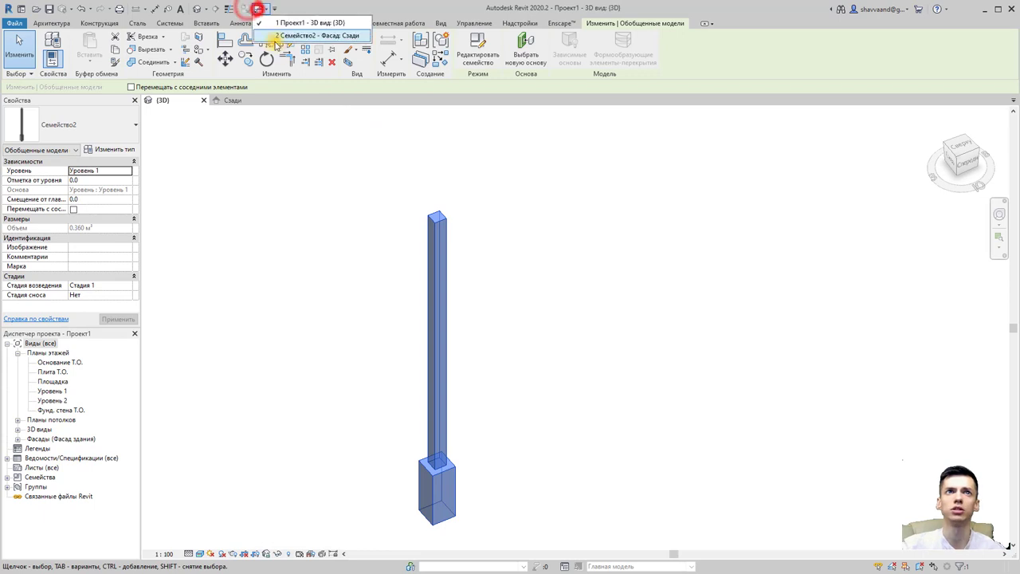
left_click(283, 33)
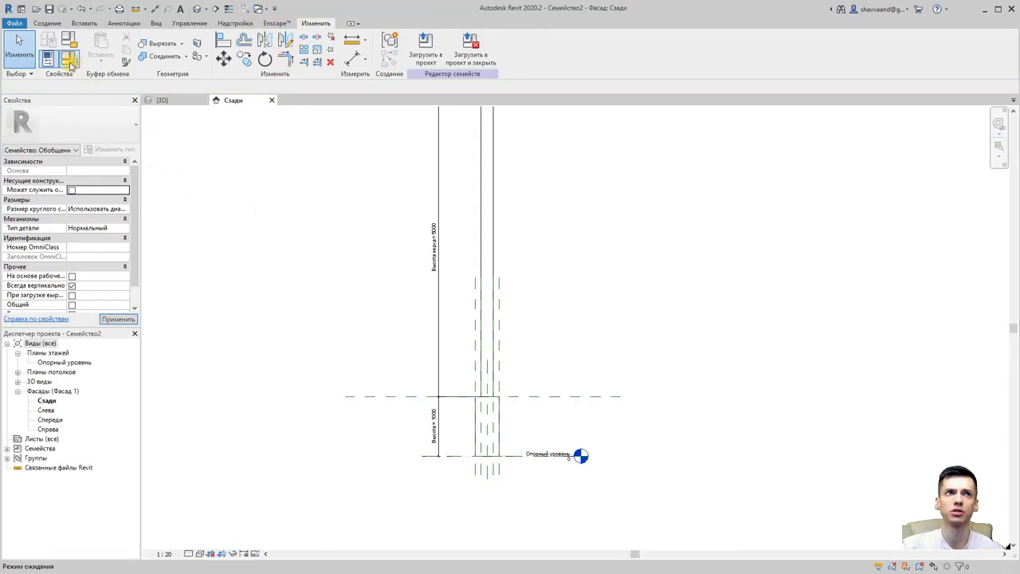
left_click(69, 61)
Step: Delete the two meaningless test parameters and accept the cleaned-up parameter list
left_click(382, 333)
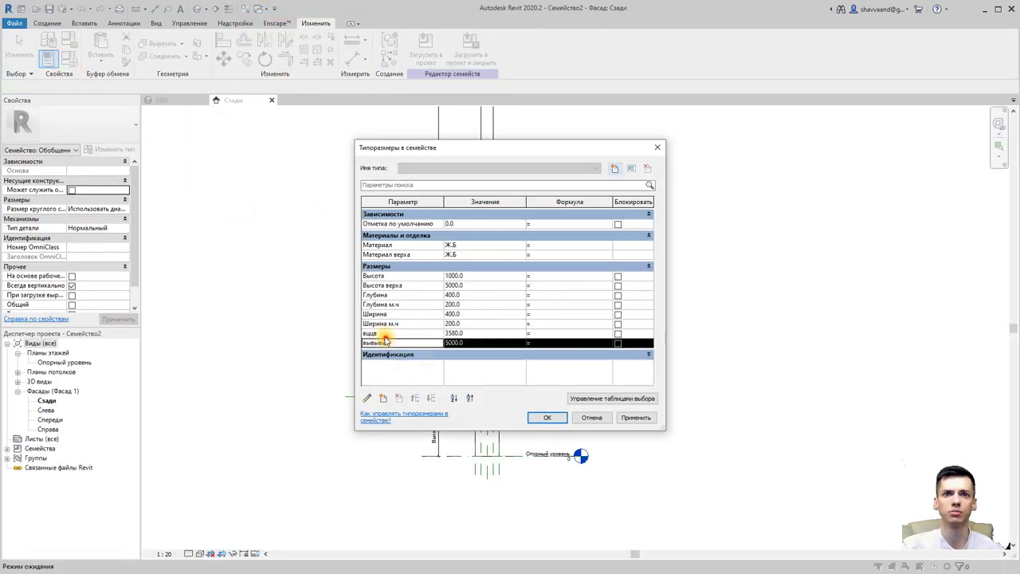
left_click(400, 399)
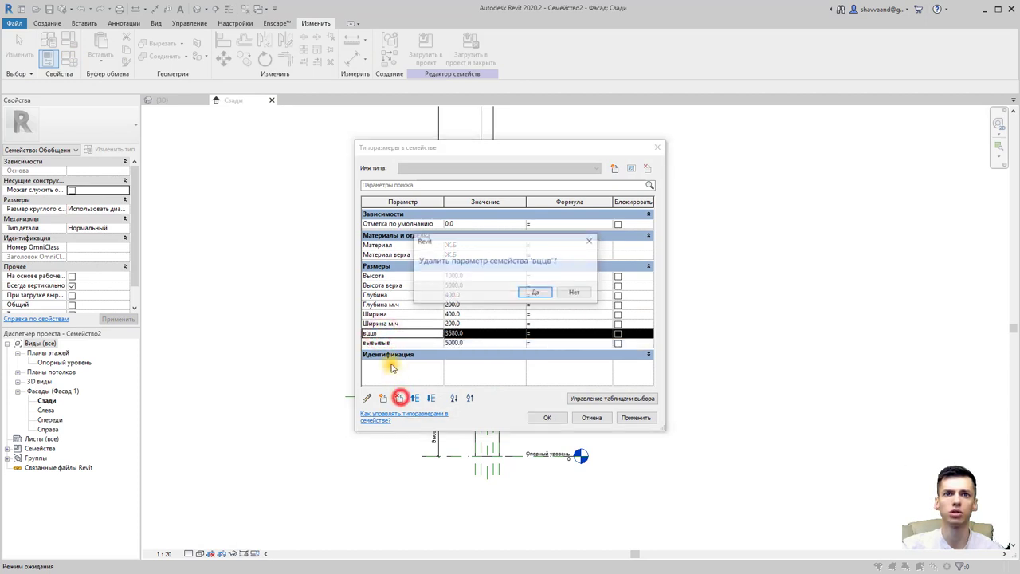
left_click(539, 290)
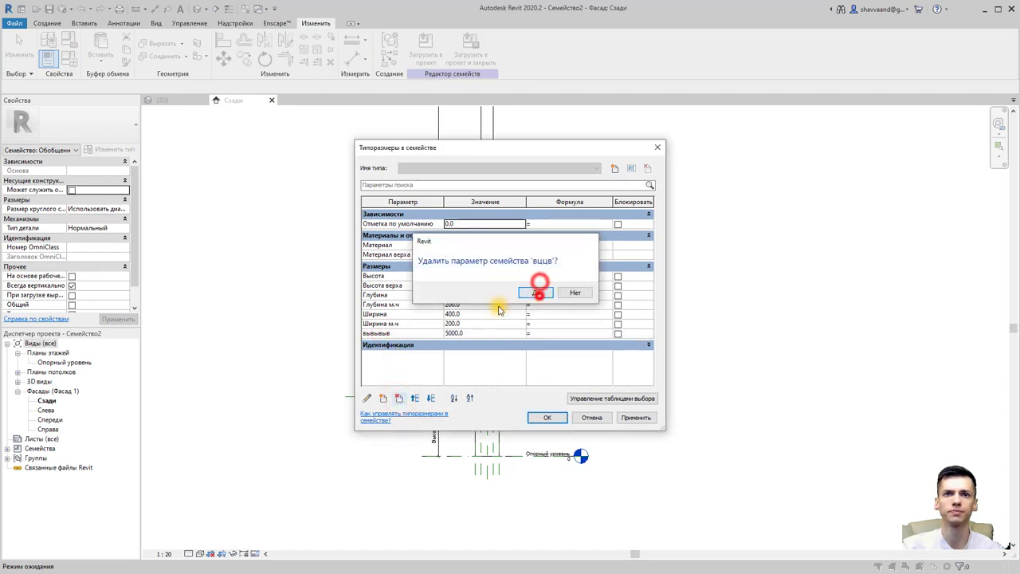
left_click(399, 398)
left_click(530, 293)
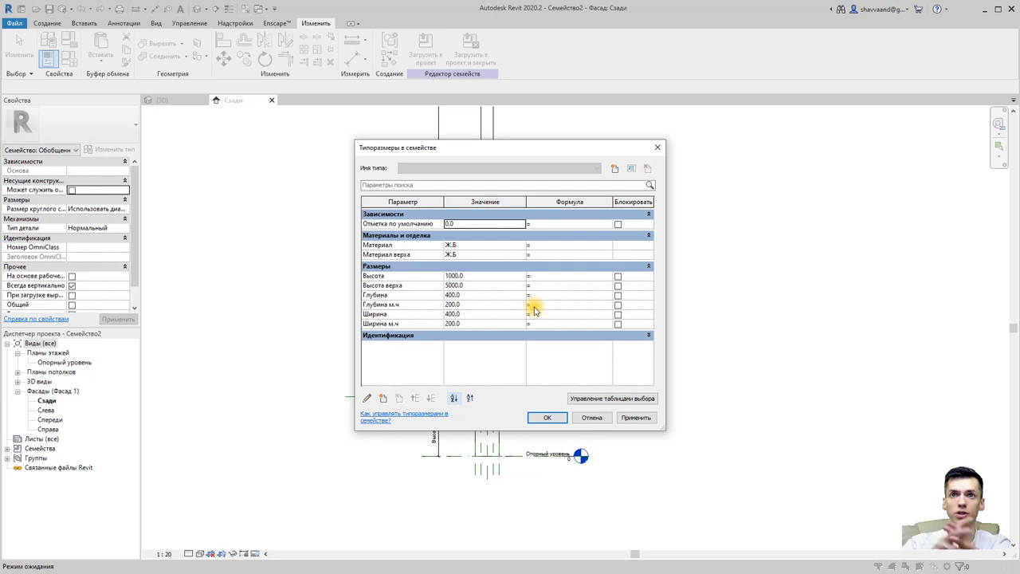
left_click(555, 227)
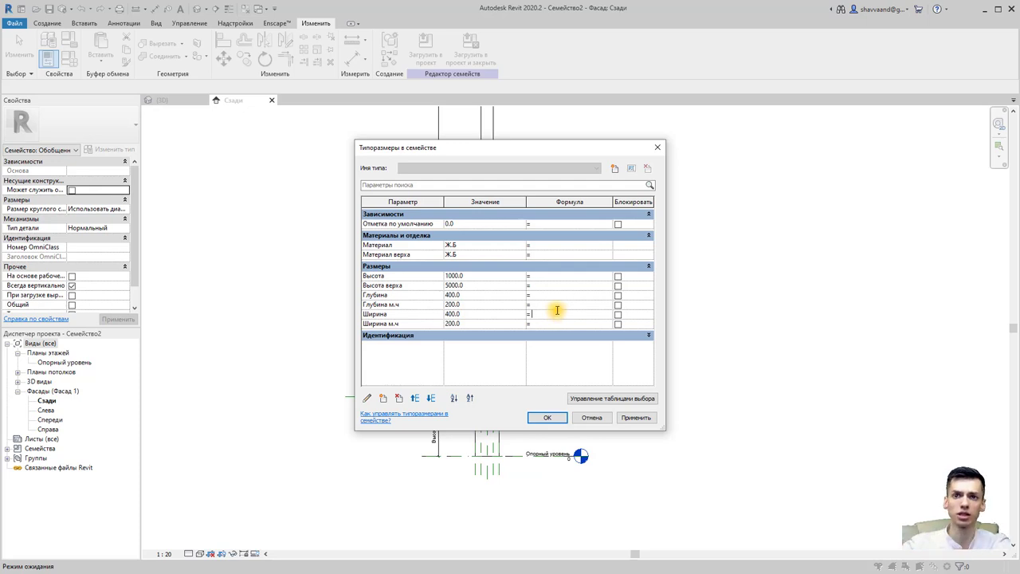
left_click(548, 417)
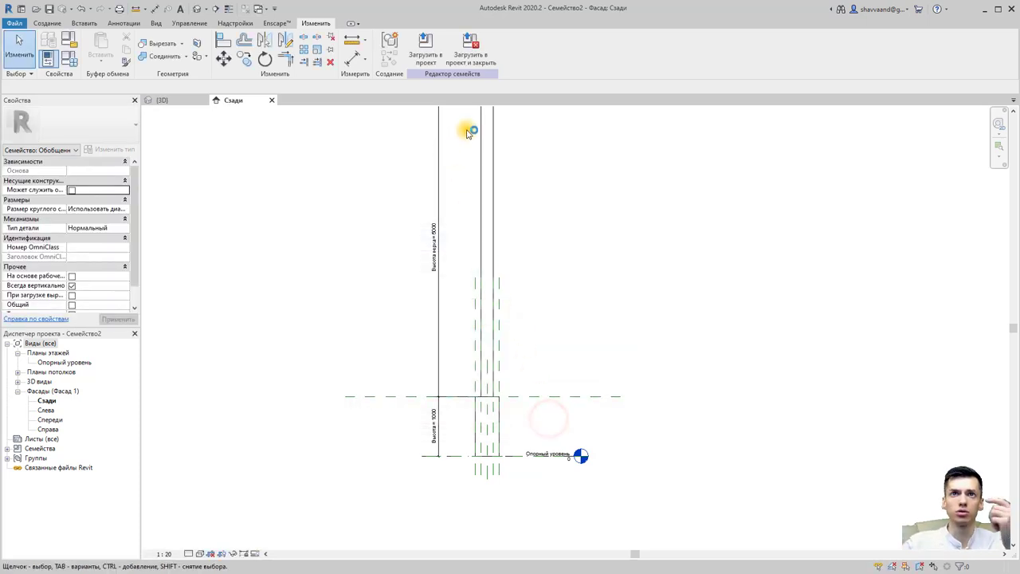
Step: Reload Семейство2, overwriting existing parameter values, and open the column's Type Properties
left_click(428, 62)
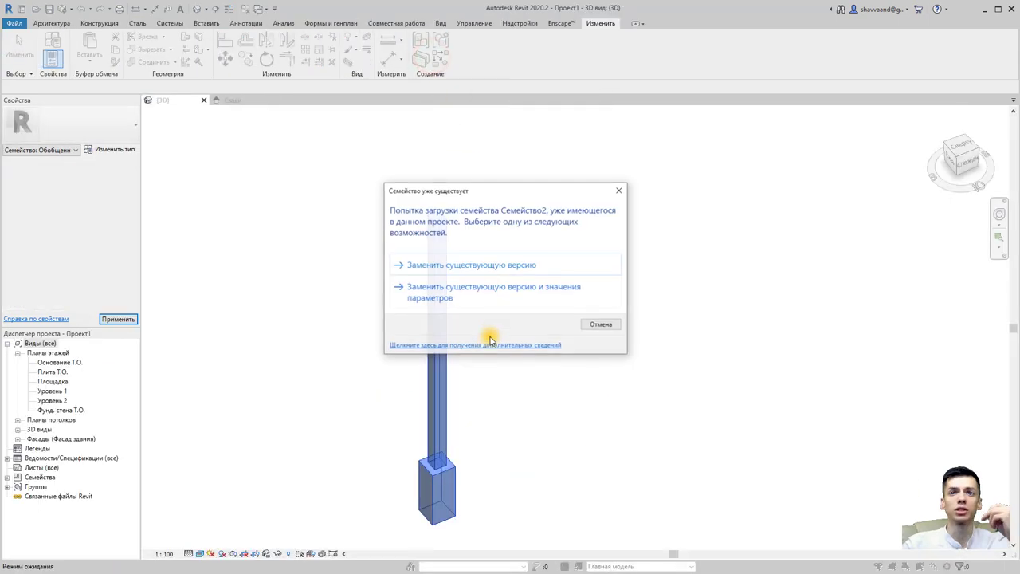
left_click(470, 299)
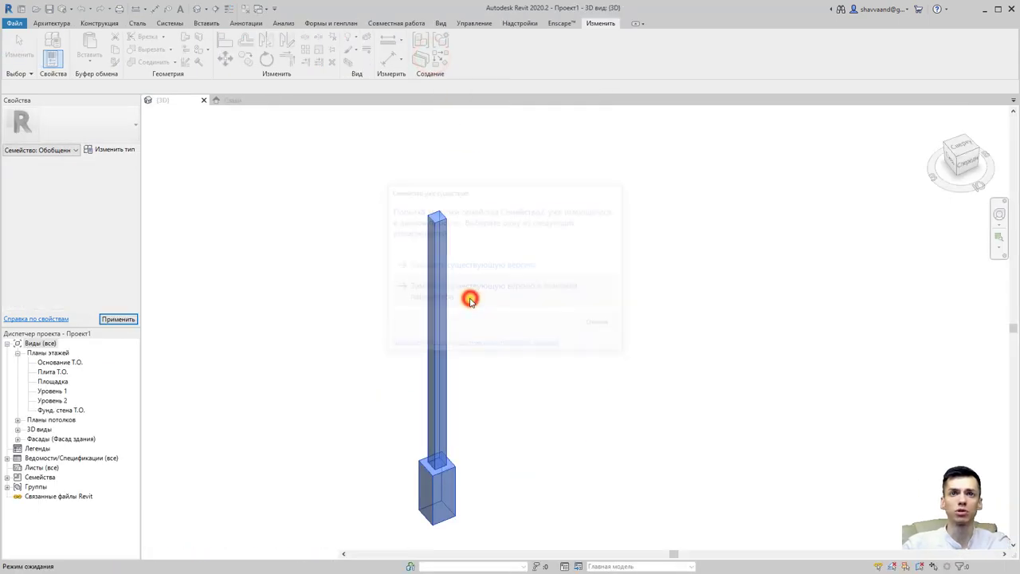
left_click(438, 339)
left_click(438, 339)
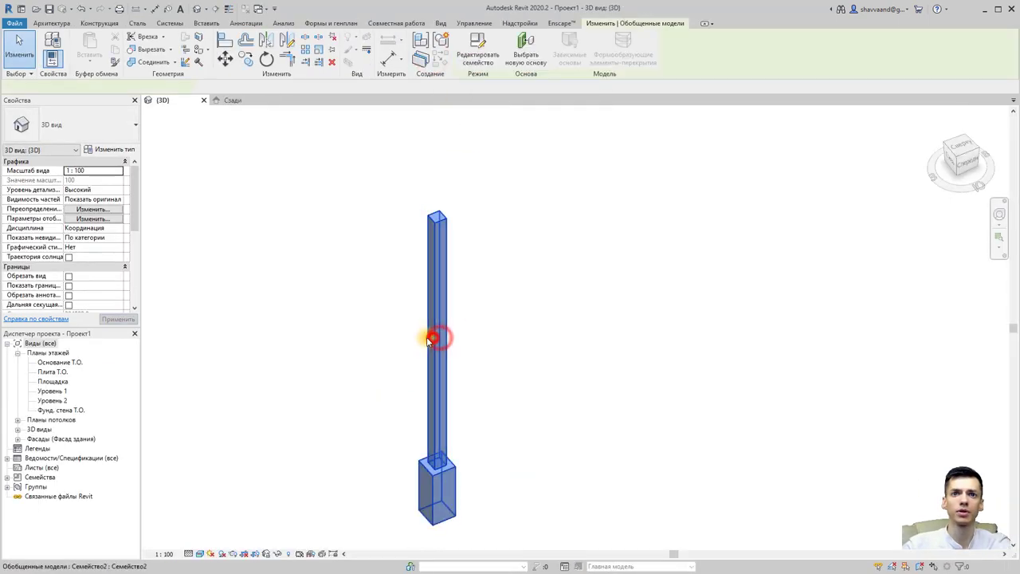
left_click(127, 161)
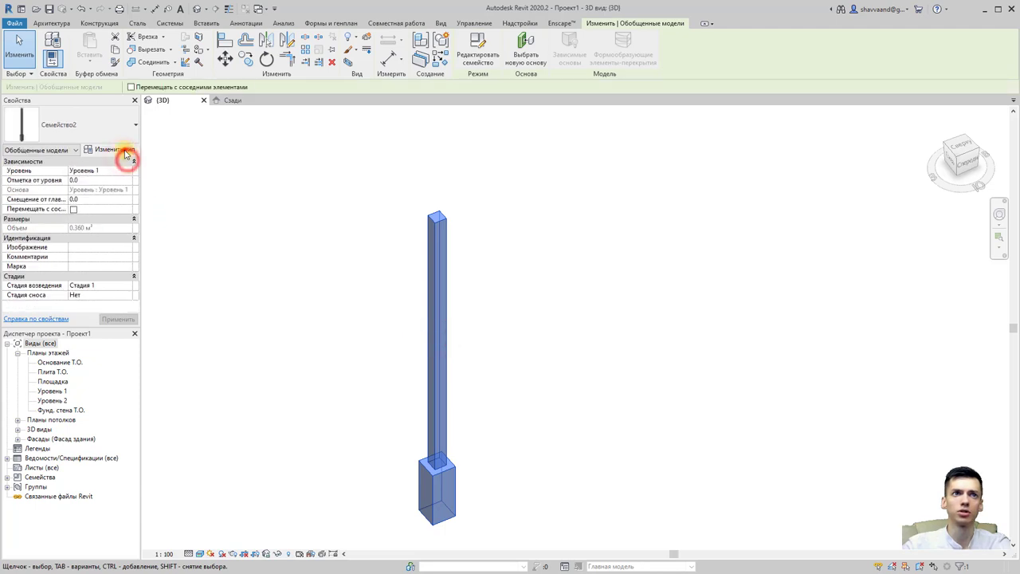
left_click(125, 152)
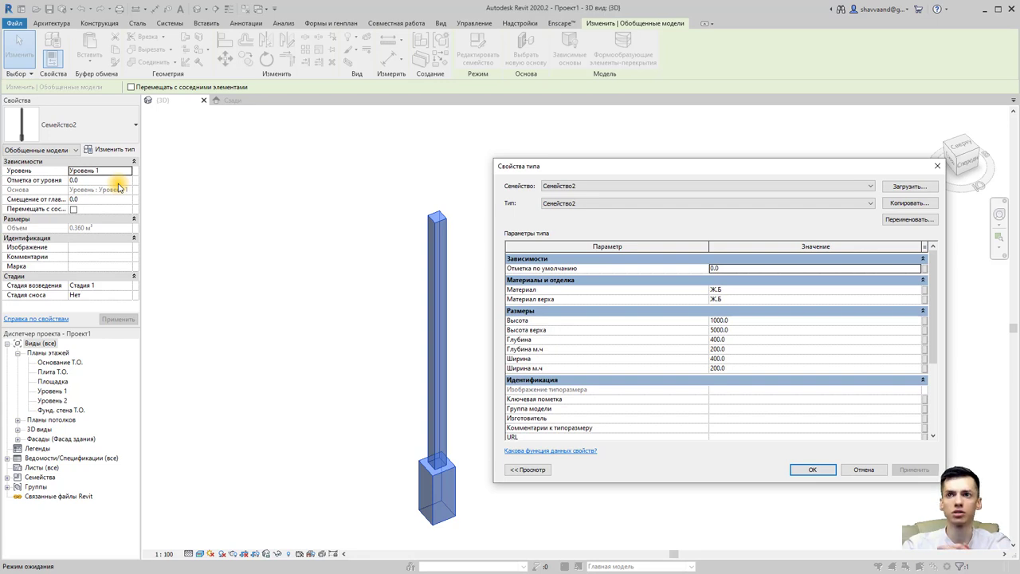
Step: Set the column's Материал верха to Брус - 250мм
left_click(916, 301)
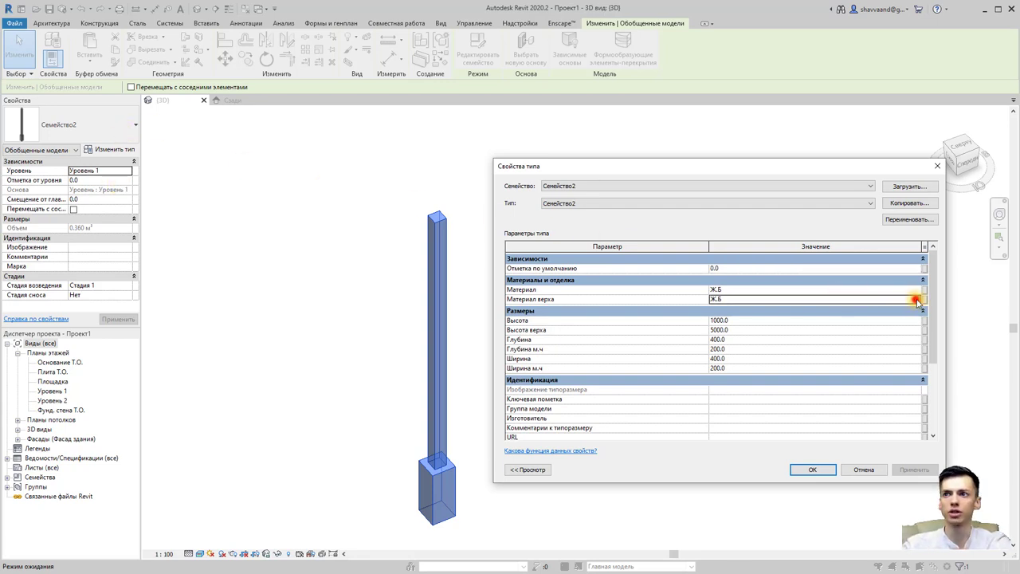
scroll(341, 289, "up", 1)
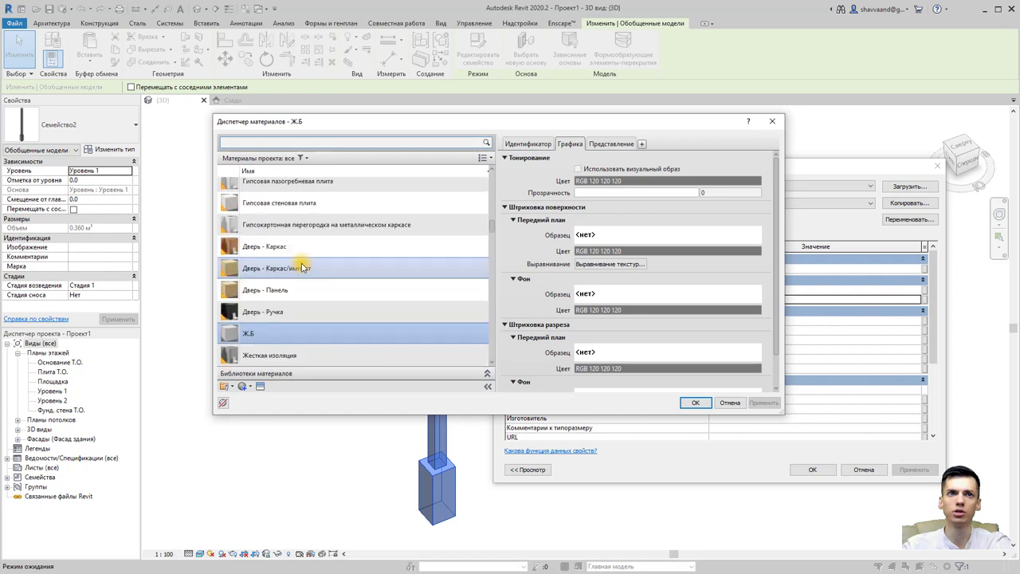
scroll(303, 264, "up", 1)
scroll(302, 268, "up", 2)
scroll(296, 266, "up", 2)
scroll(291, 266, "up", 2)
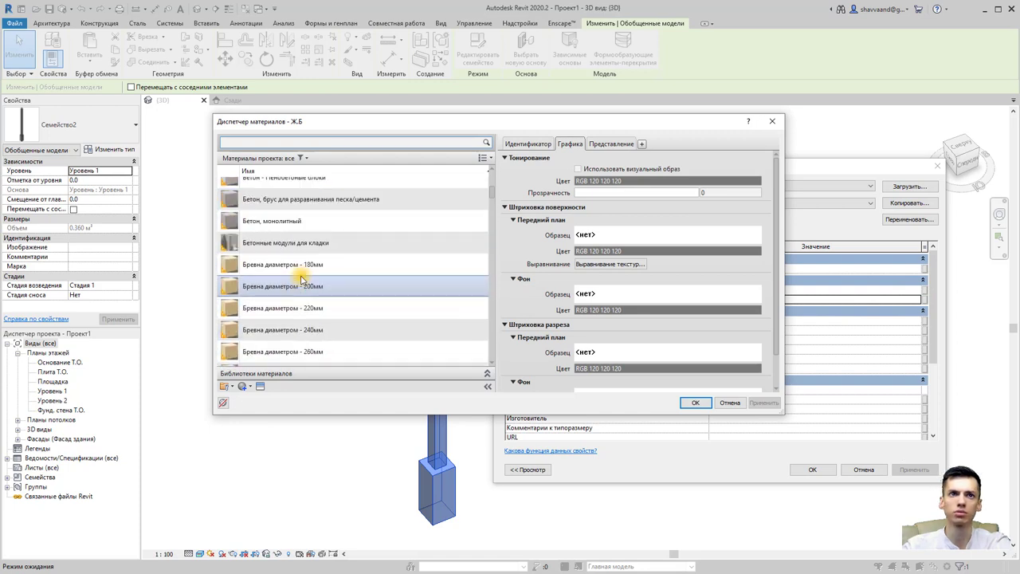
scroll(291, 279, "down", 3)
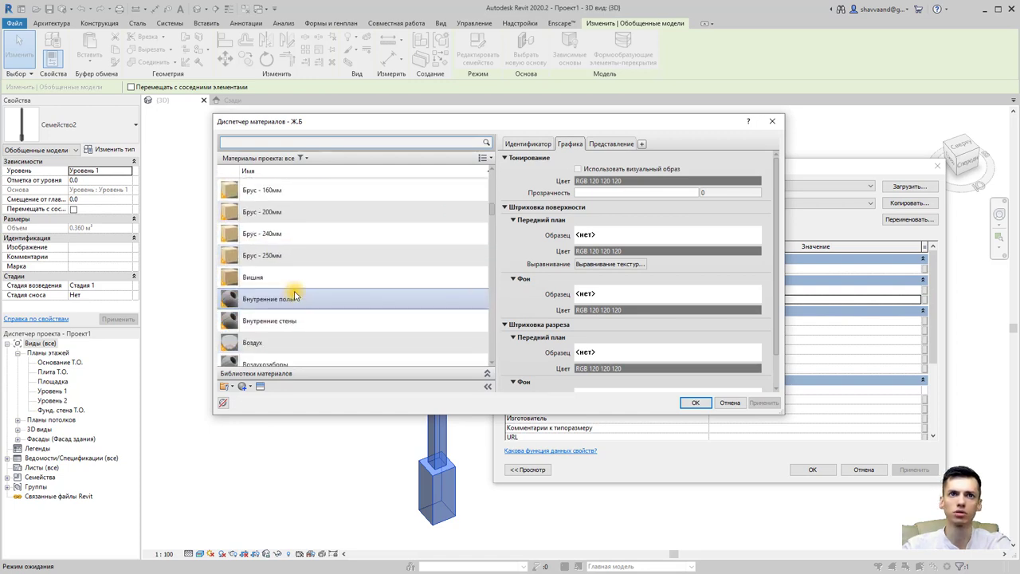
double_click(271, 256)
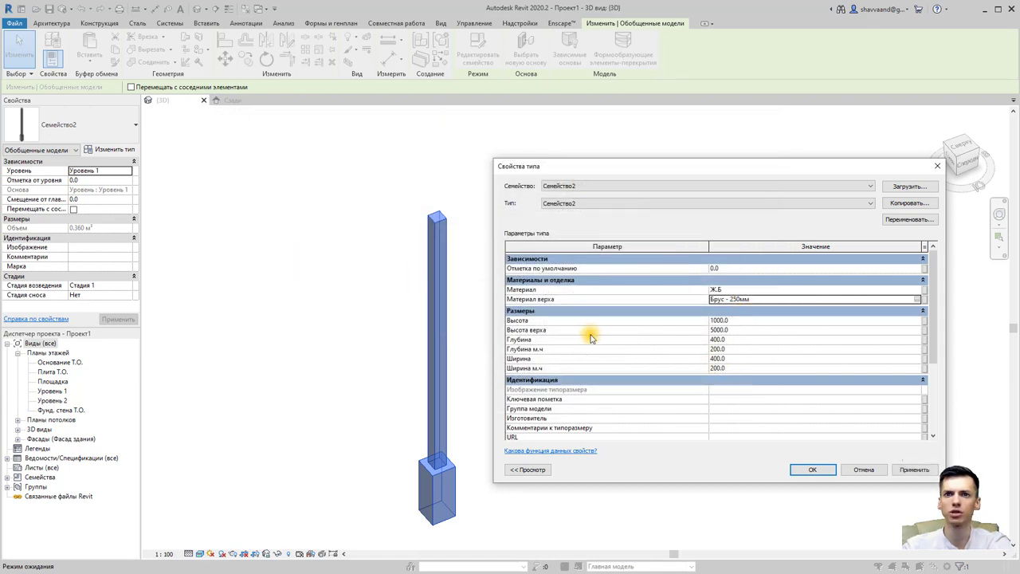
left_click_drag(591, 338, 633, 351)
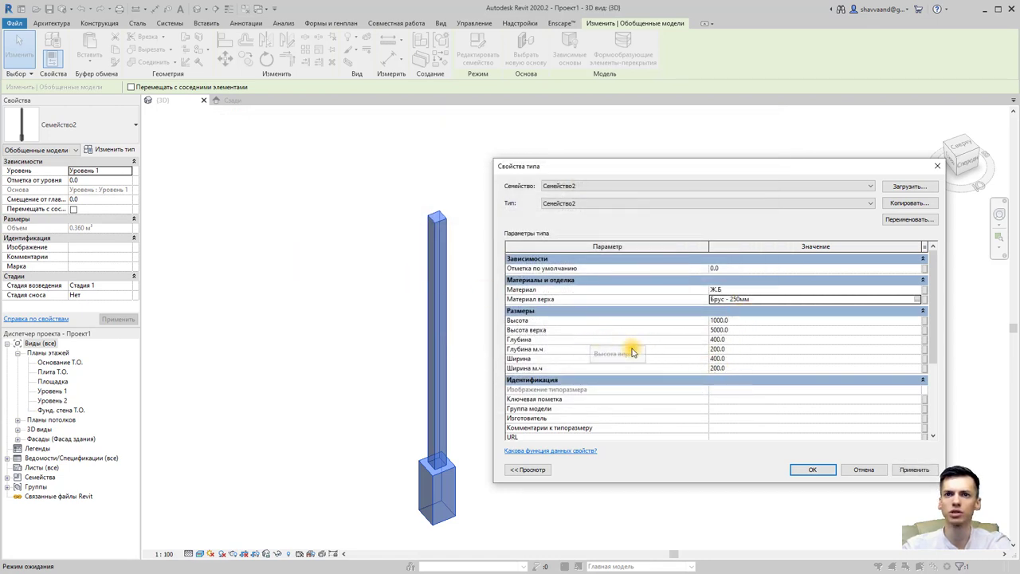
Step: Enter 250 shaft width, 600 base sizes and 2400 top height, and apply
left_click(735, 370)
type("250")
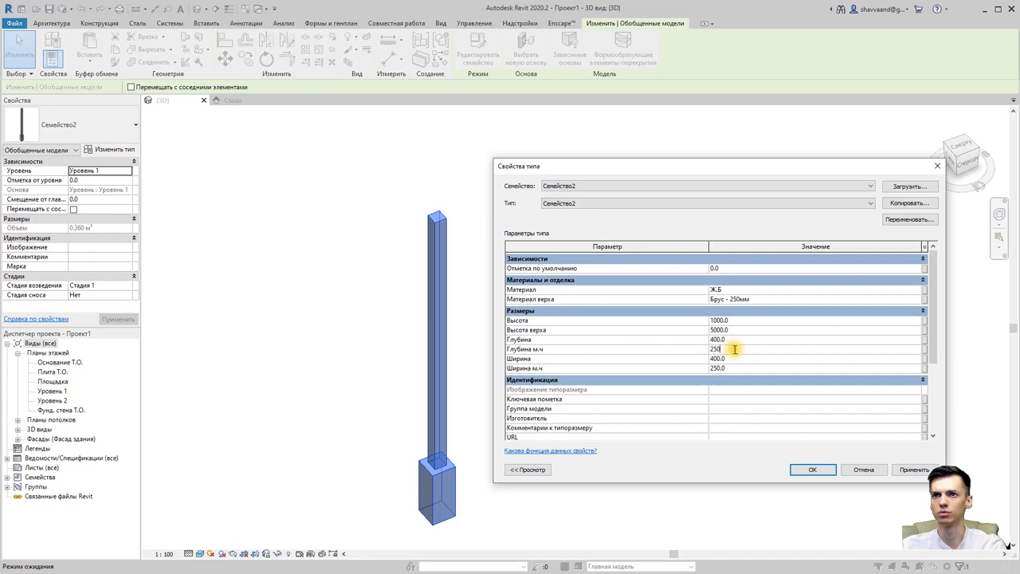
left_click(921, 290)
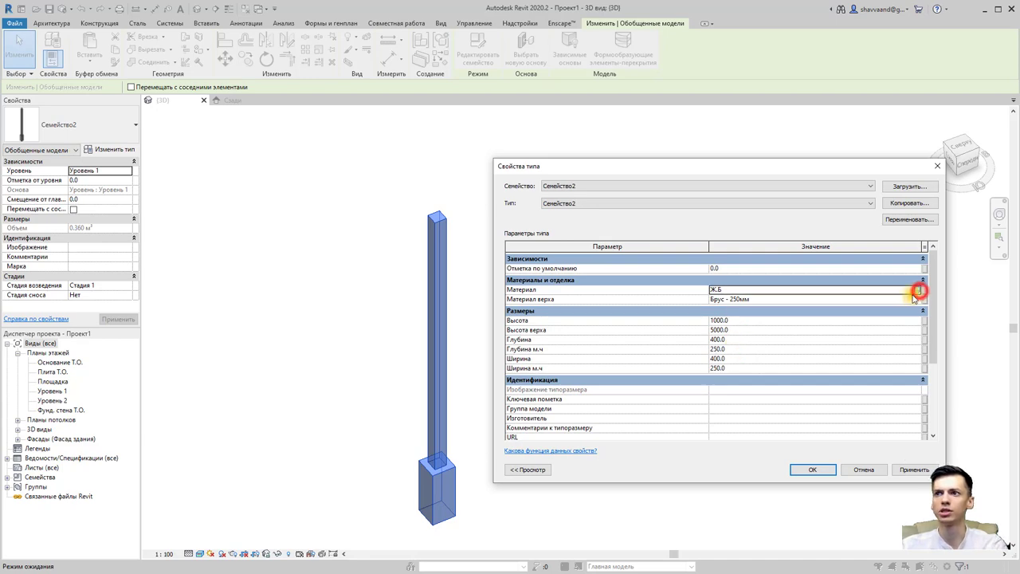
left_click(922, 290)
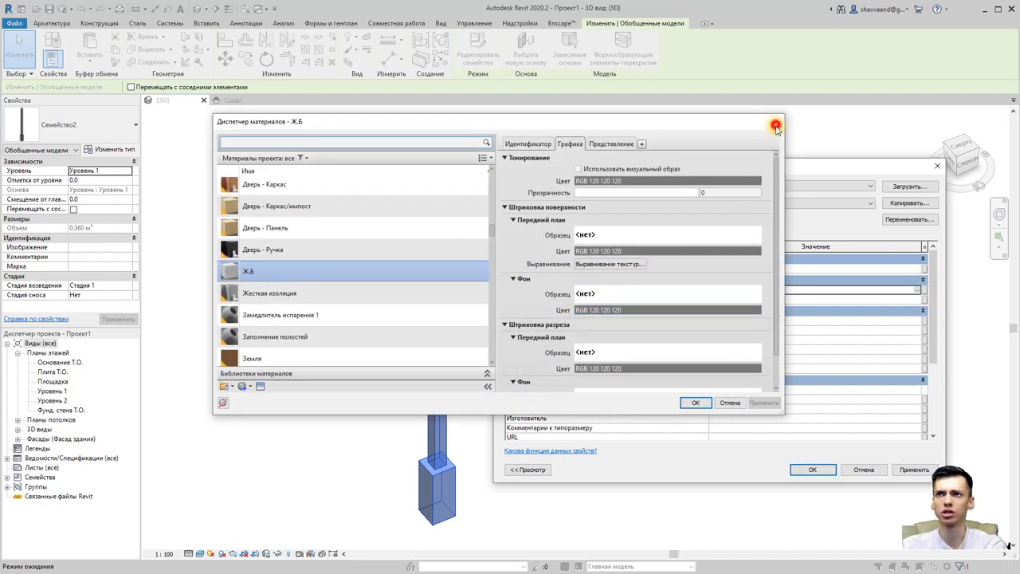
left_click(773, 122)
left_click(748, 322)
type("2400")
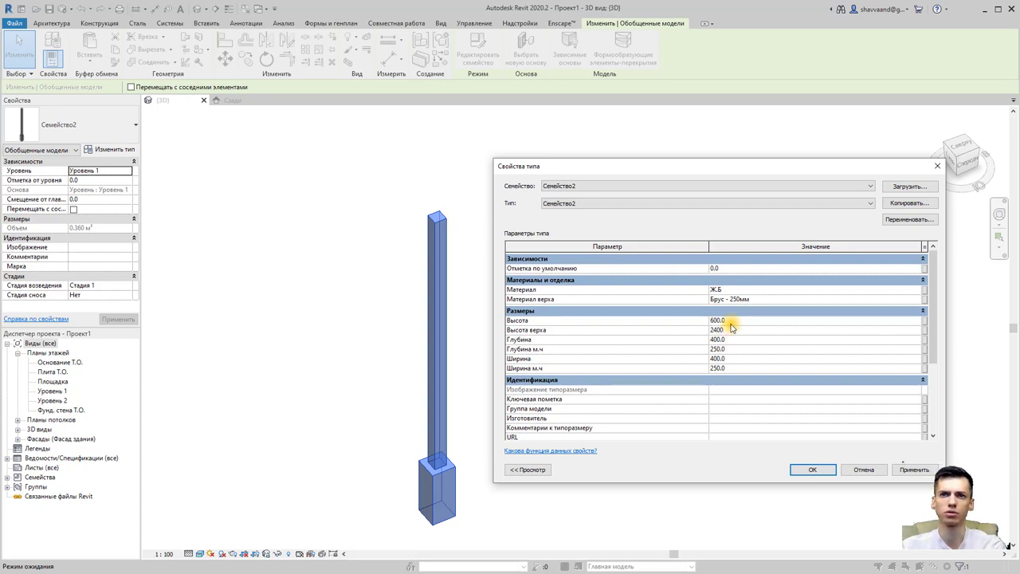
left_click(734, 340)
type("600")
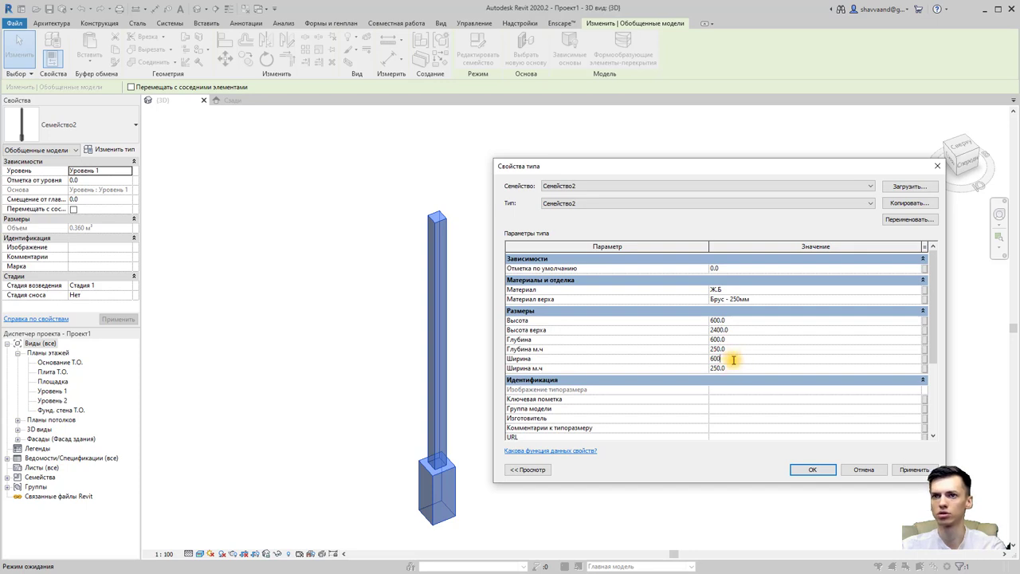
left_click(805, 469)
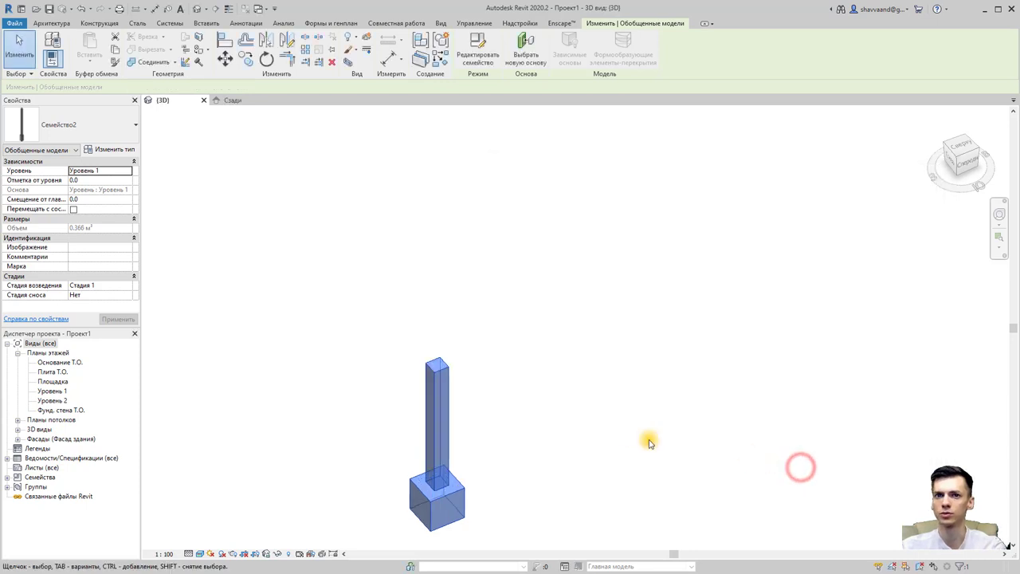
Step: Deselect the column and zoom in to see its new materials
left_click(626, 434)
middle_click_drag(603, 383, 662, 399)
scroll(590, 416, "up", 2)
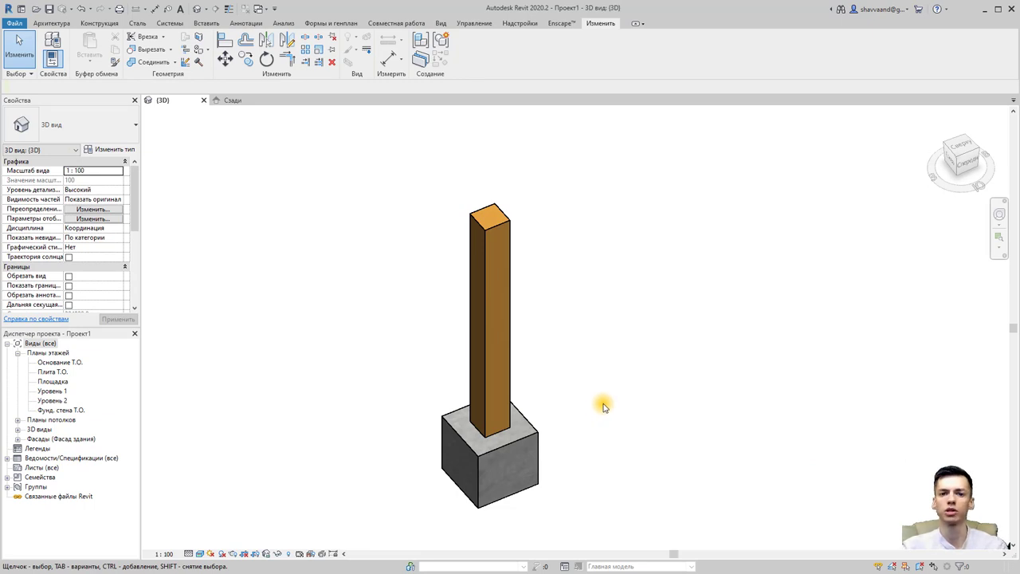
Step: Open the Восточный elevation and zoom in on the column between Уровень 1 and Уровень 2
left_click(17, 438)
double_click(53, 448)
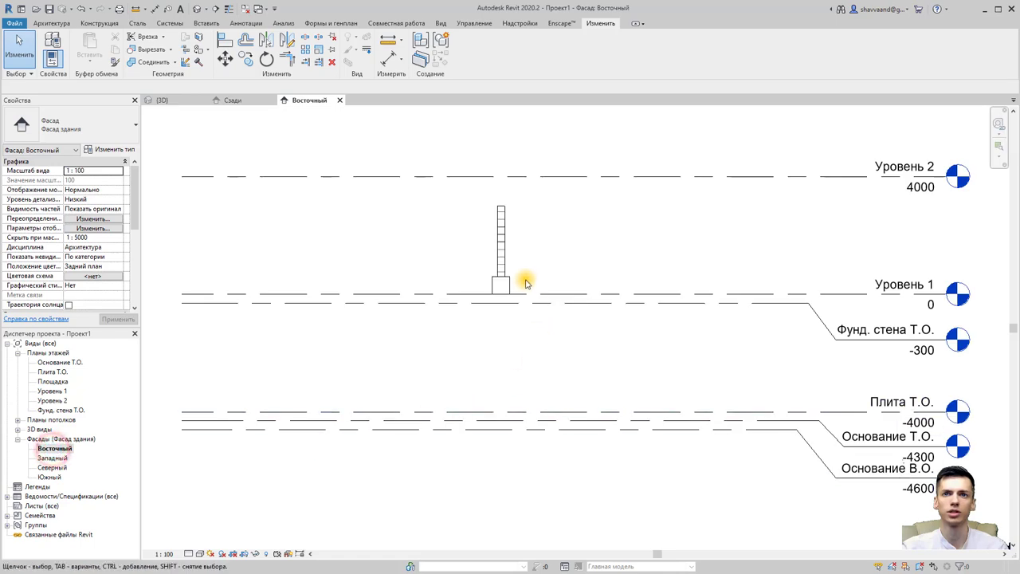
scroll(526, 283, "up", 2)
middle_click_drag(542, 258, 424, 303)
scroll(404, 276, "down", 1)
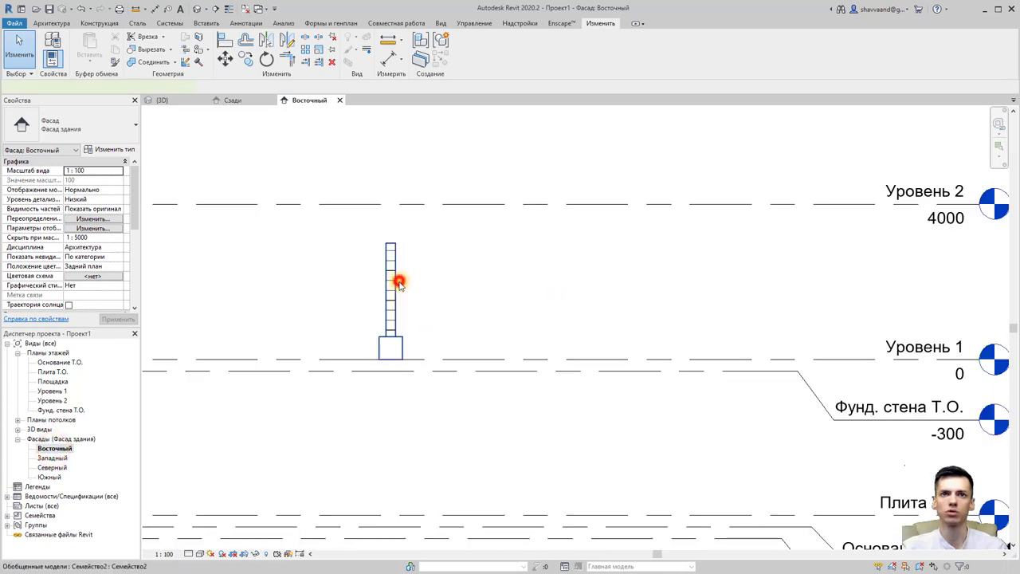
left_click(399, 283)
left_click(273, 155)
Step: Place a 475 x 610 rectangular column in the Уровень 1 plan, then close that plan view
left_click(67, 24)
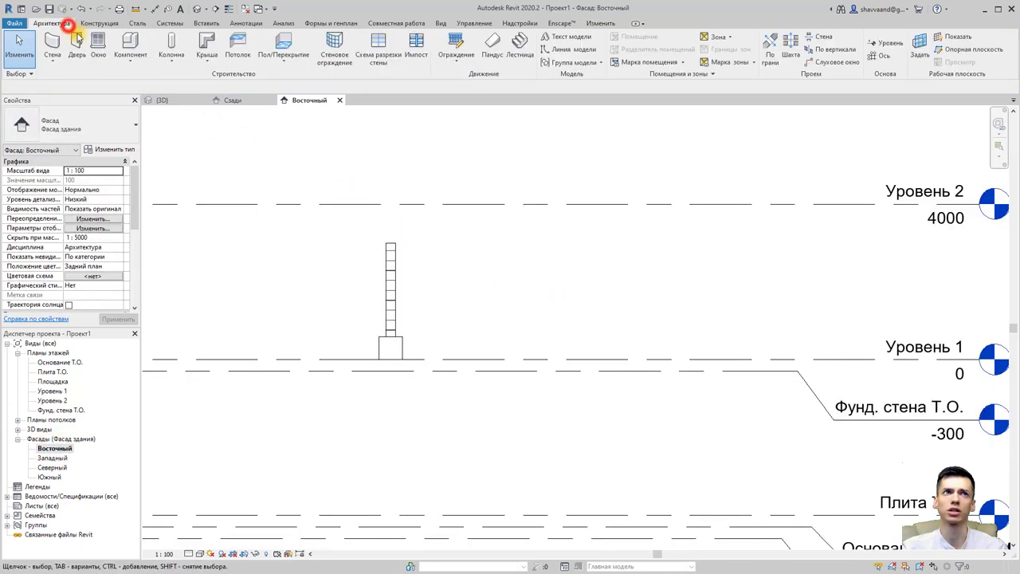
left_click(171, 56)
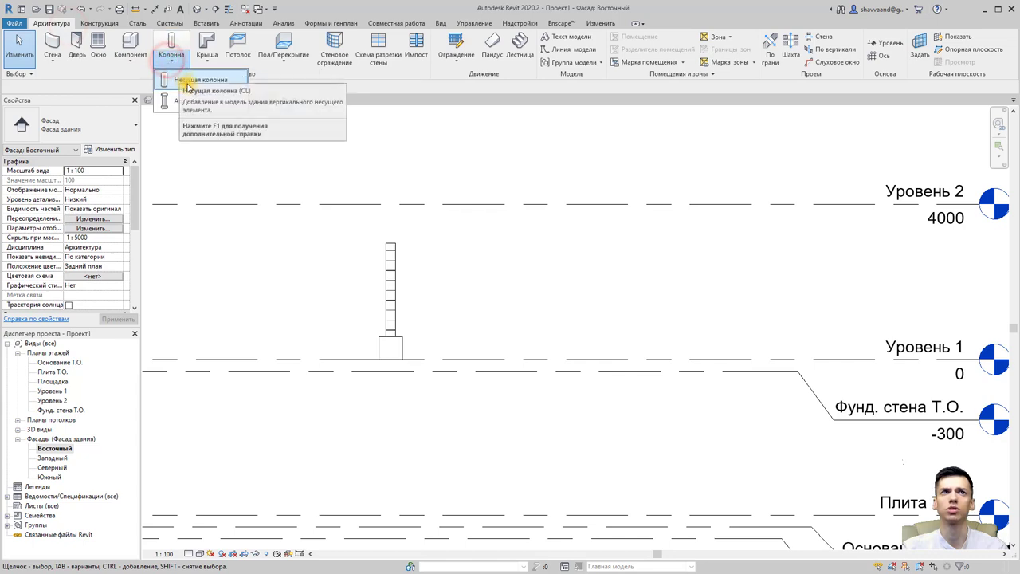
left_click(185, 100)
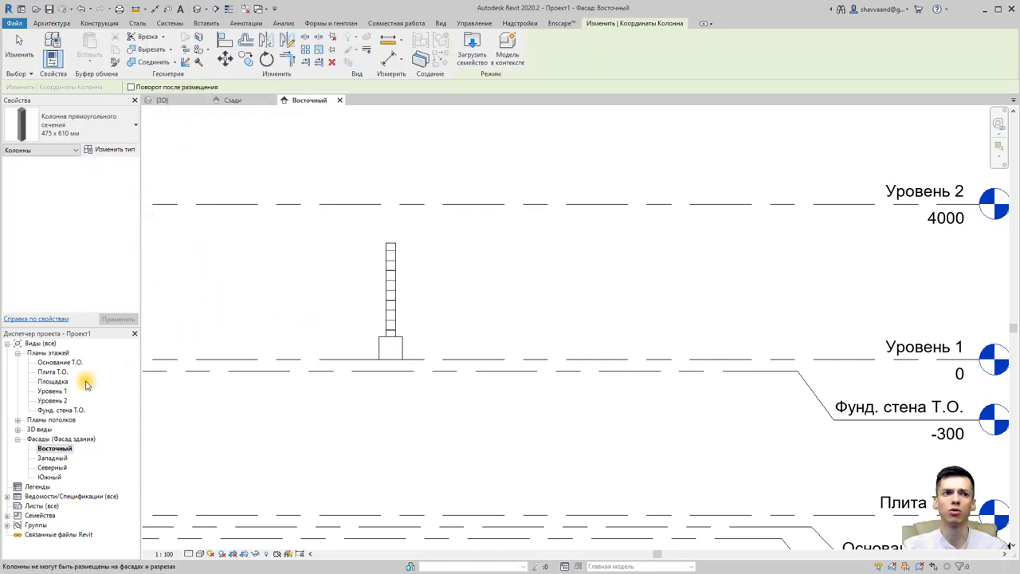
double_click(51, 390)
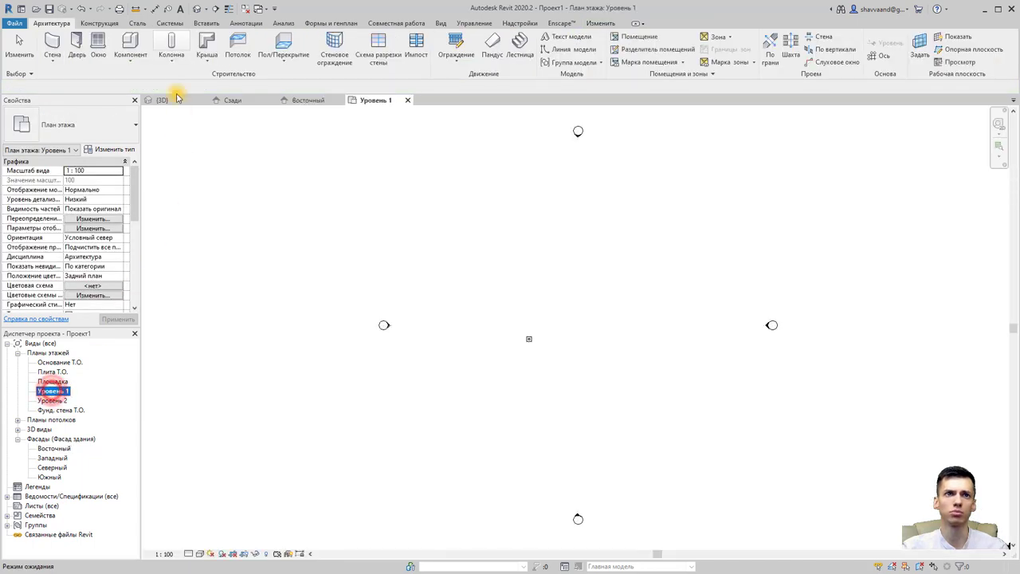
left_click(174, 63)
left_click(183, 101)
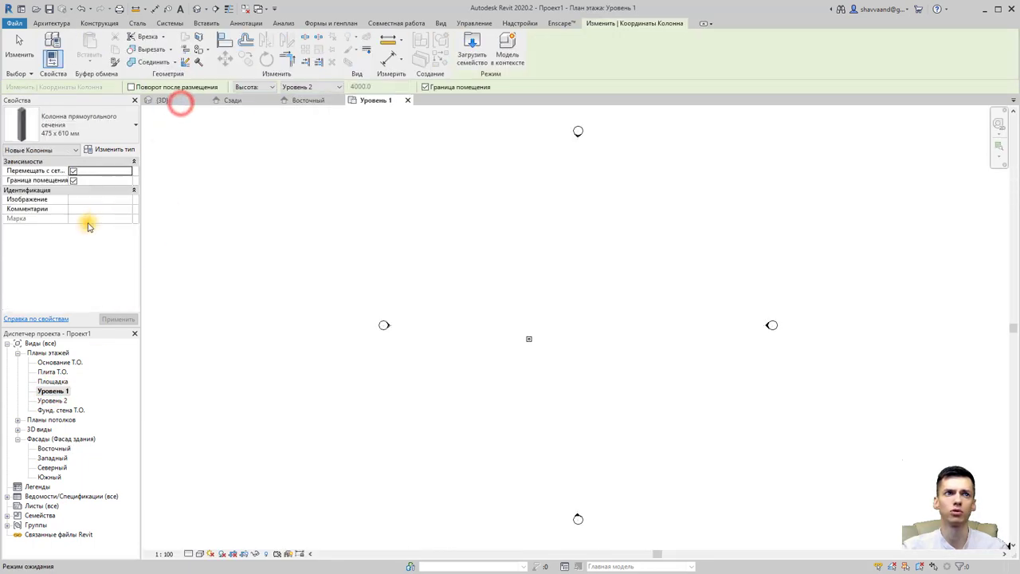
left_click(318, 338)
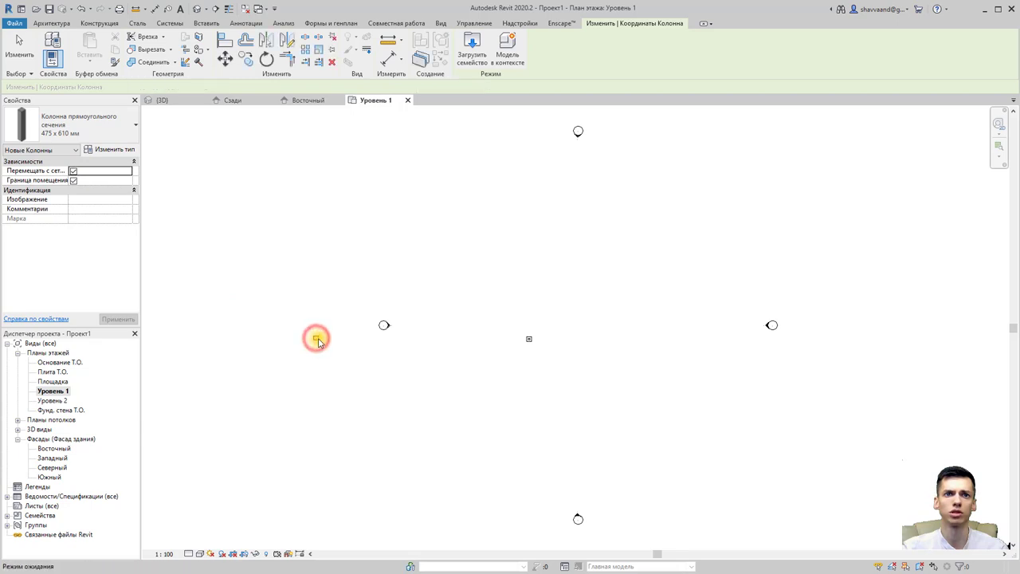
key("Escape")
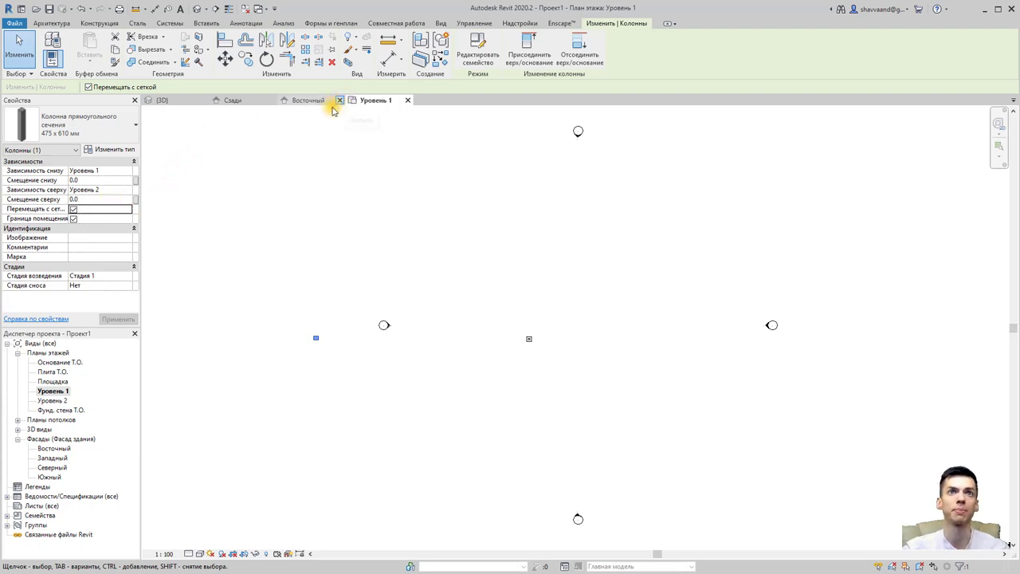
left_click(407, 99)
Step: Create a new family from the 'Метрическая система, колонна' template
left_click(205, 161)
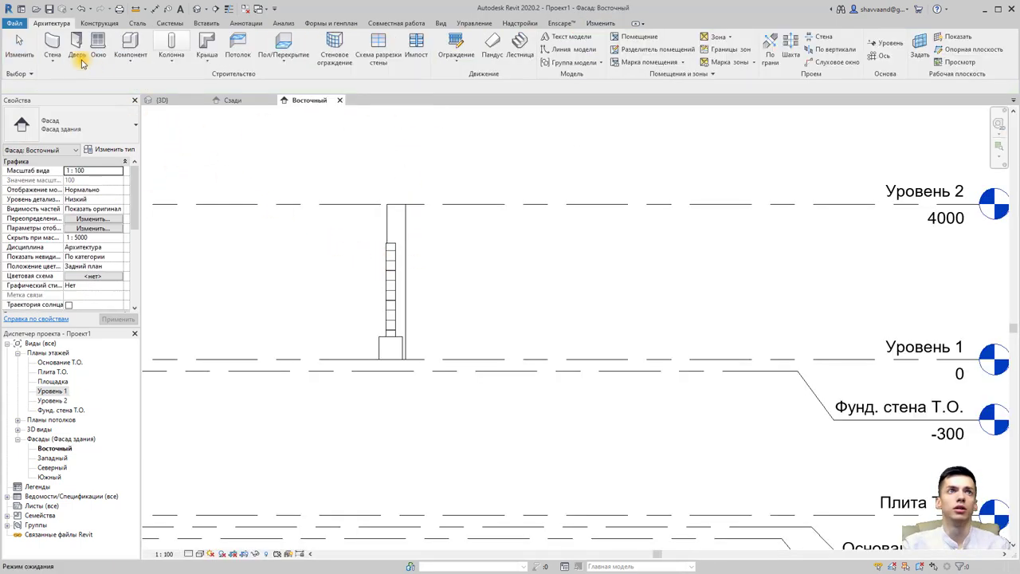
left_click(26, 24)
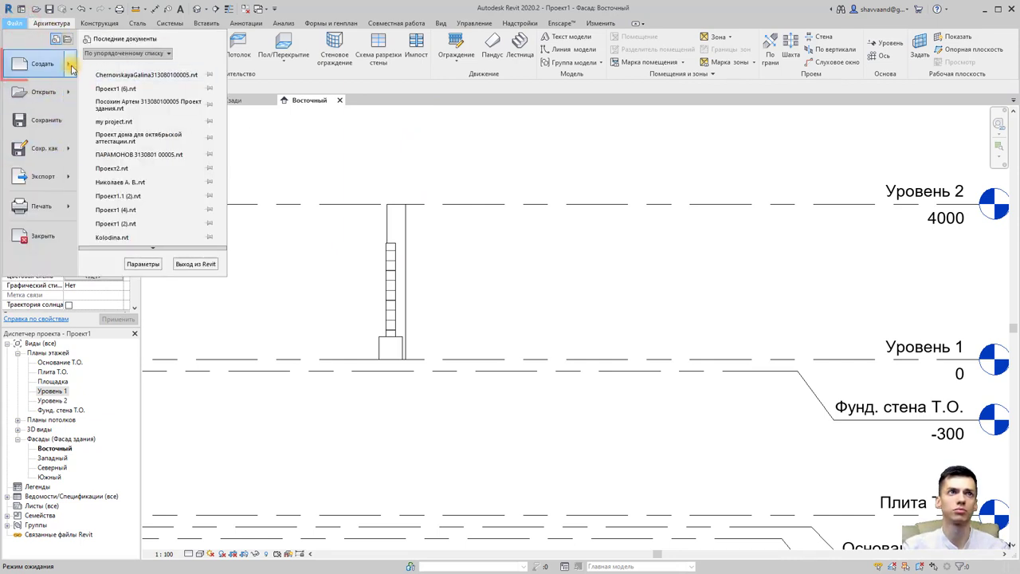
left_click(70, 64)
left_click(143, 110)
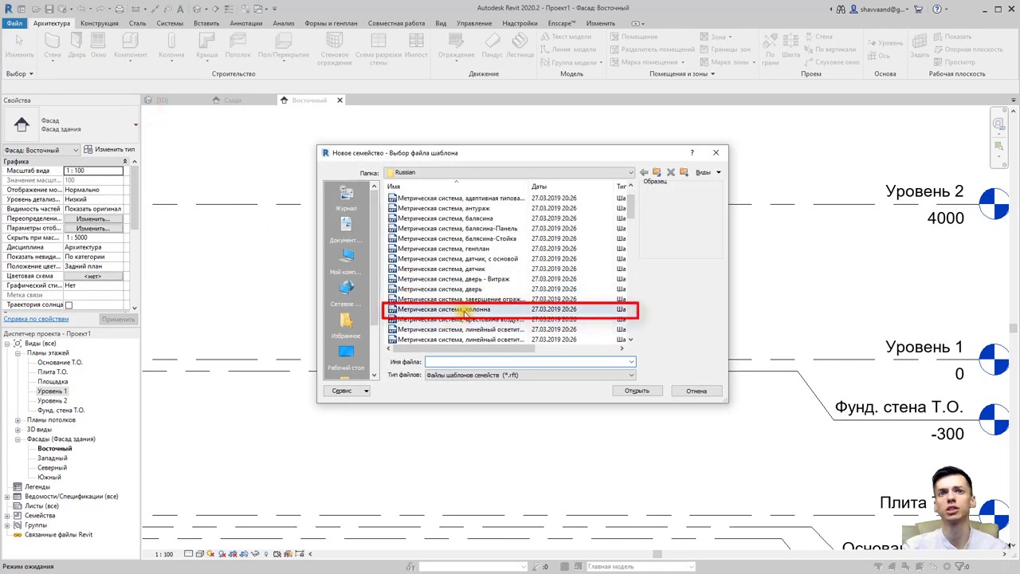
left_click(459, 310)
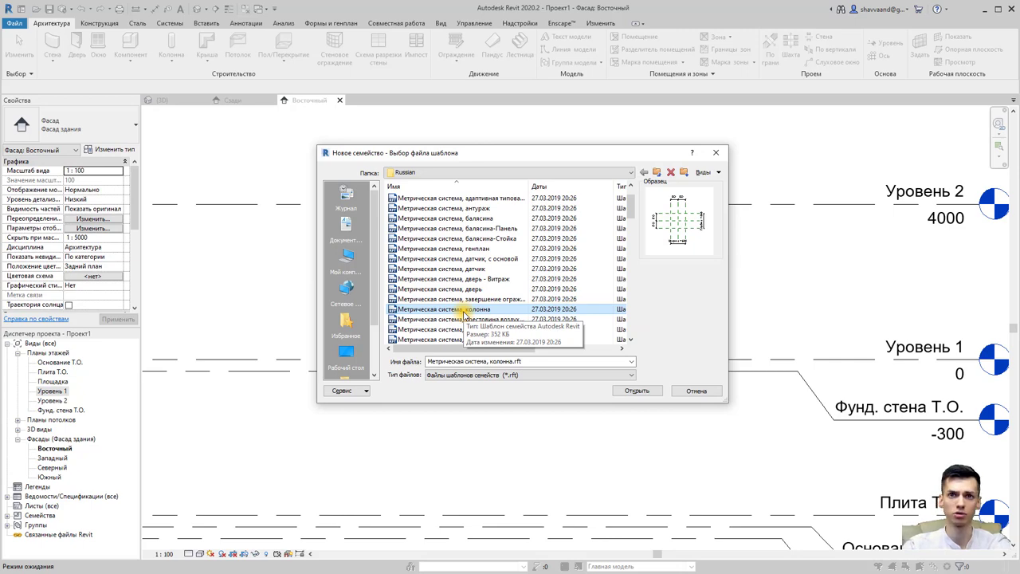
left_click(640, 389)
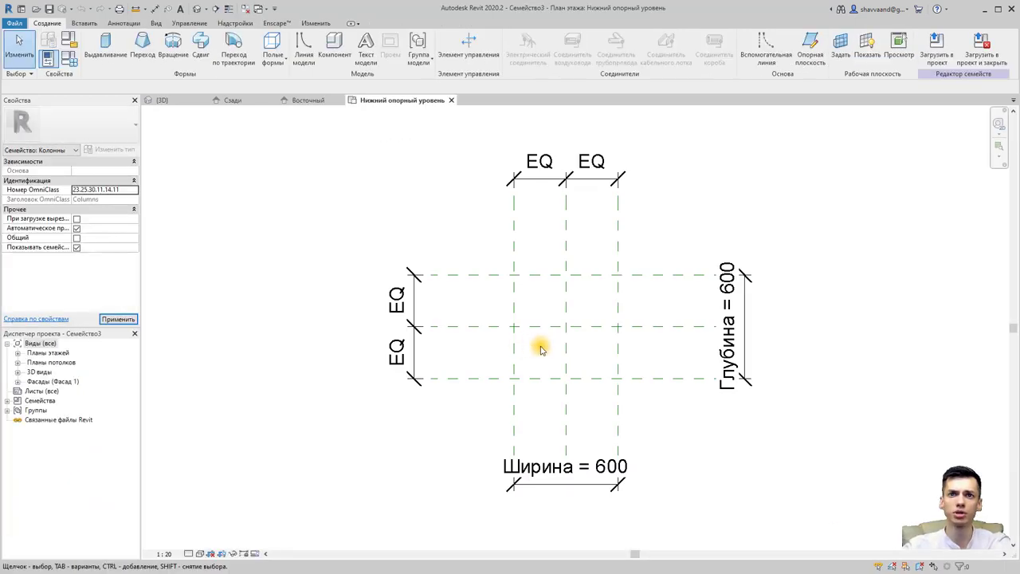
Step: Open the Нижний опорный уровень plan and start an Extrusion for the column body
middle_click_drag(631, 350, 652, 330)
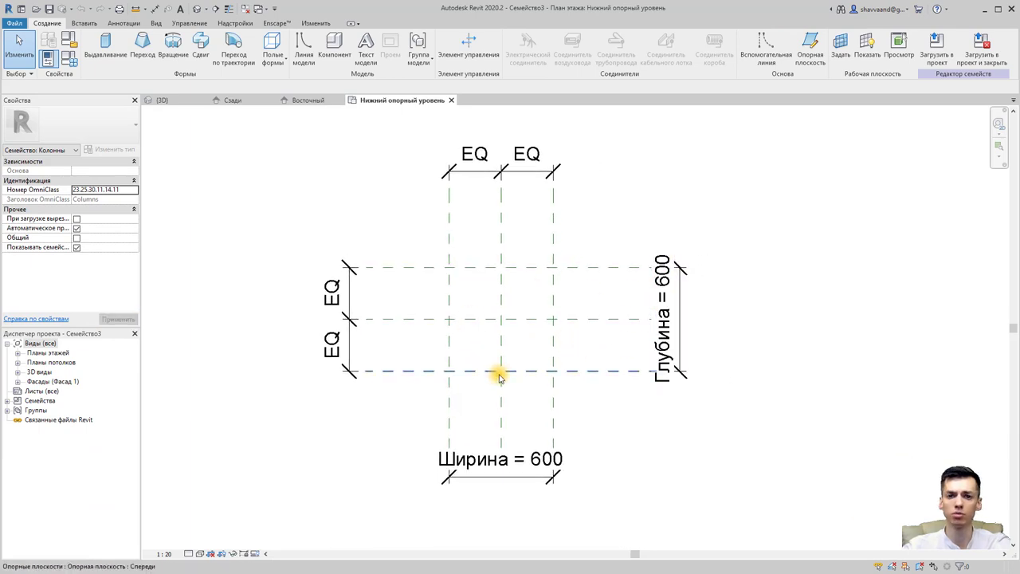
left_click(17, 382)
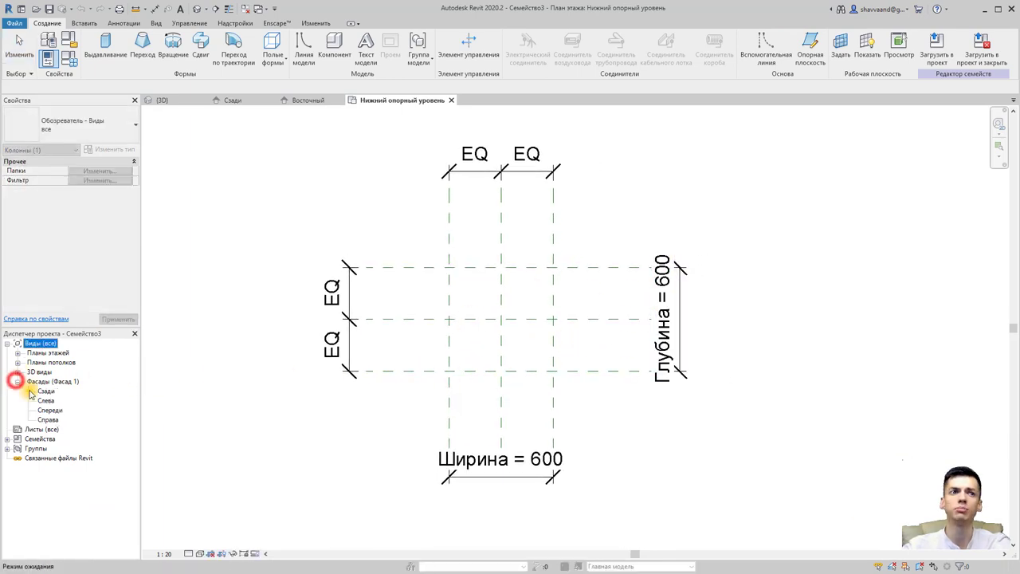
double_click(45, 391)
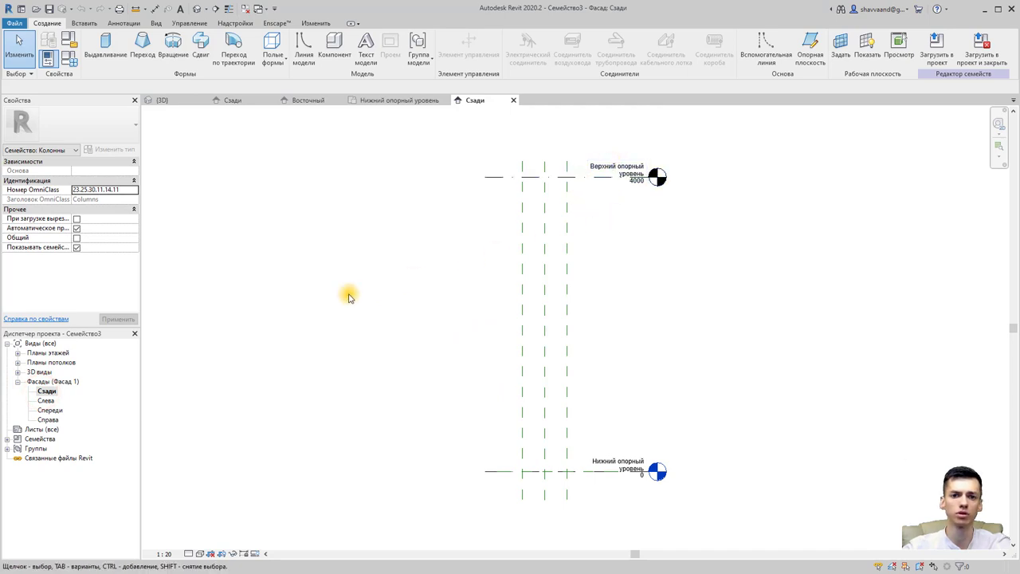
left_click(17, 353)
double_click(39, 362)
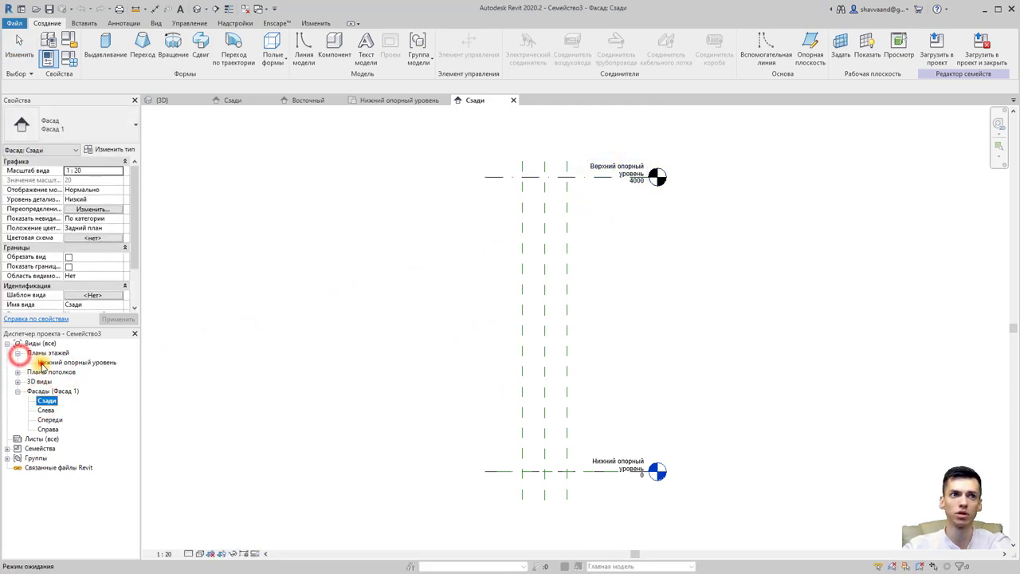
left_click(106, 56)
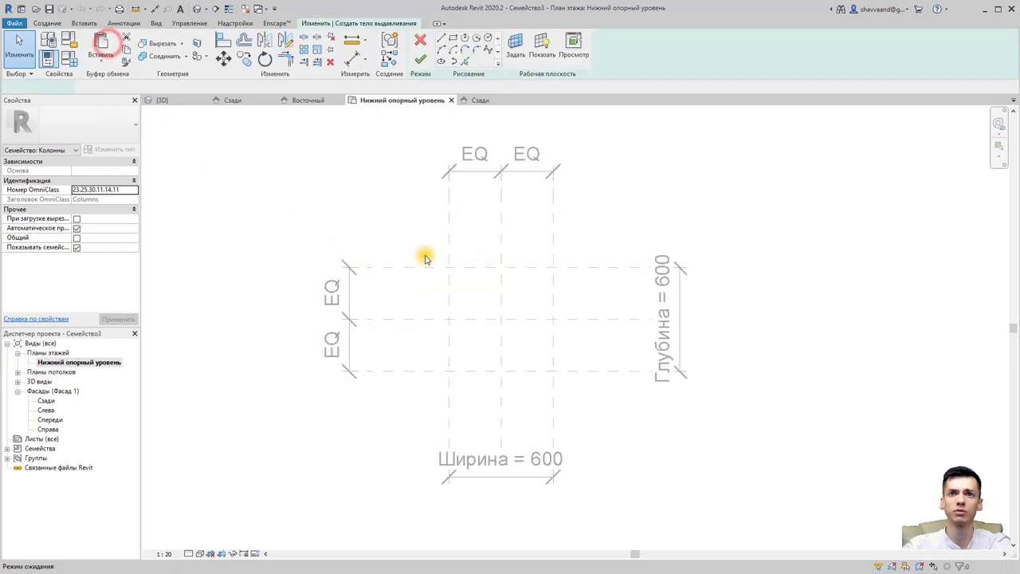
Step: Sketch a 600 x 600 rectangle between the reference-plane intersections
left_click(460, 40)
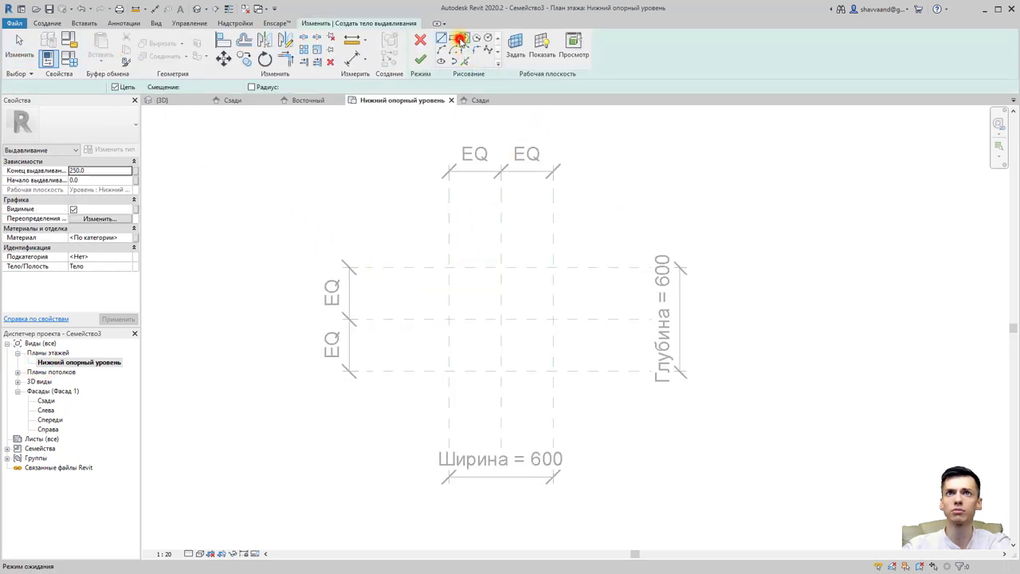
left_click(449, 270)
left_click(553, 371)
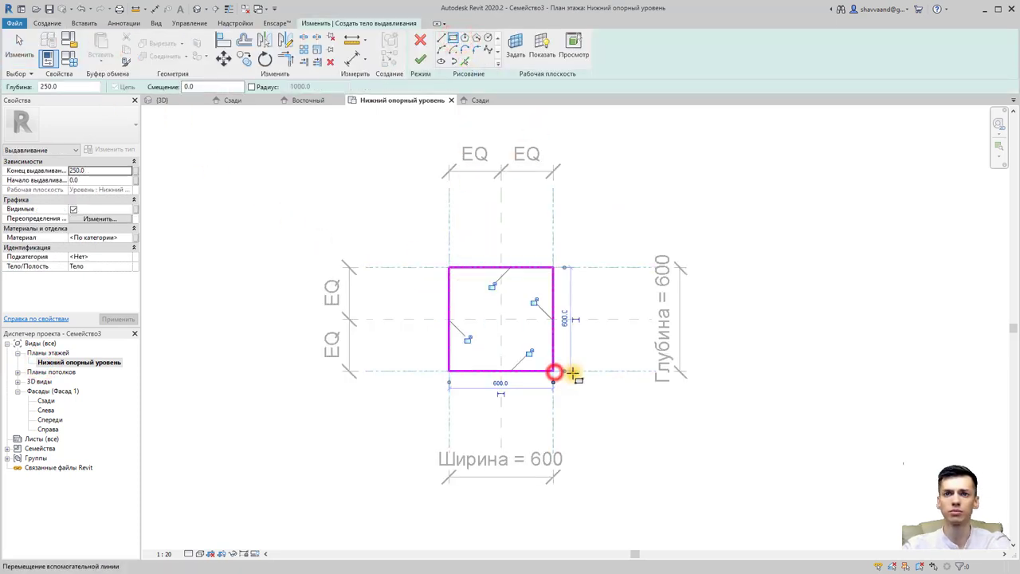
key("Escape")
left_click_drag(553, 337, 547, 310)
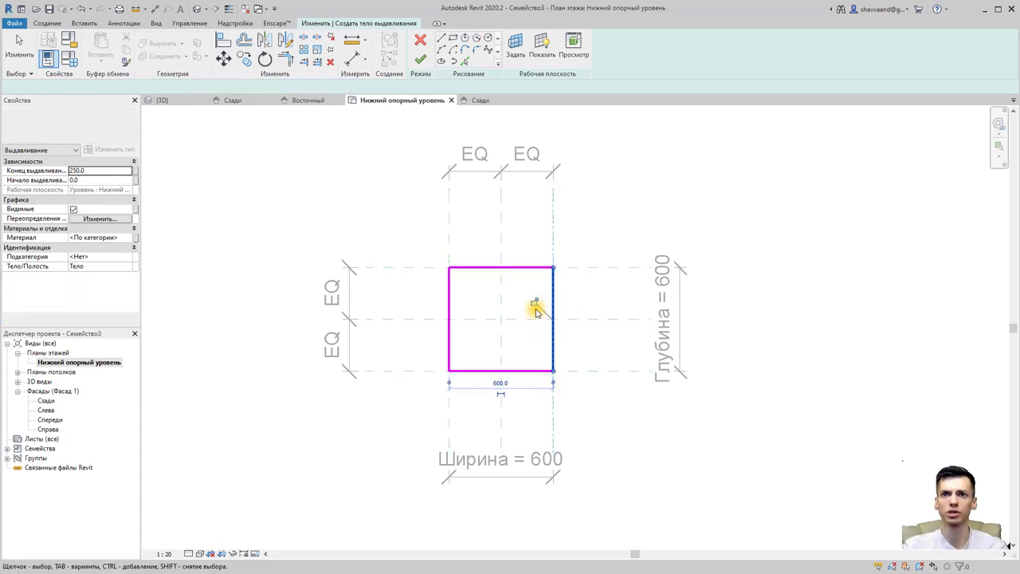
Step: Lock all four square edges to their reference planes and open the Сзади elevation
left_click(537, 303)
left_click(517, 368)
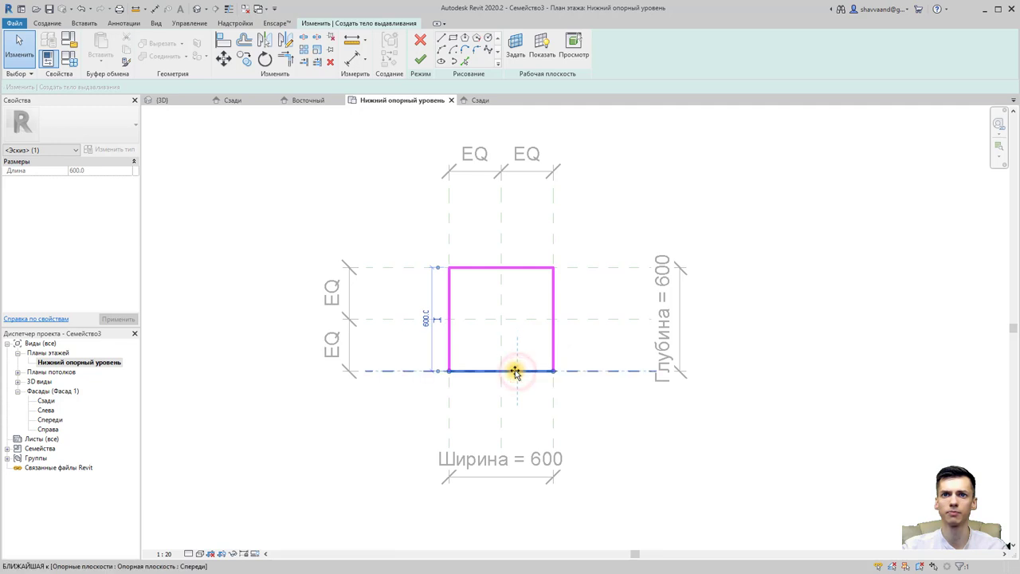
left_click(530, 354)
left_click(450, 335)
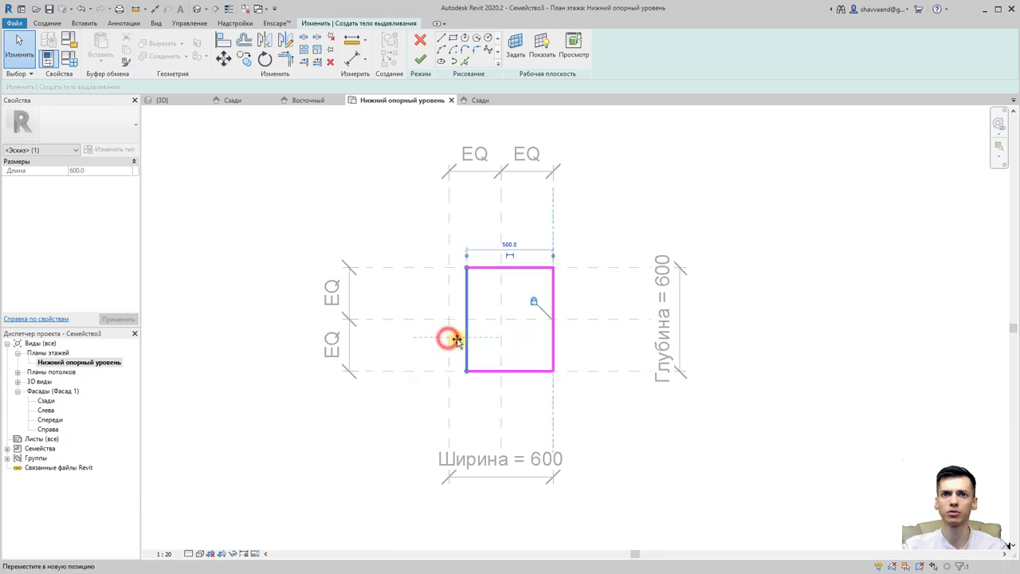
left_click(467, 339)
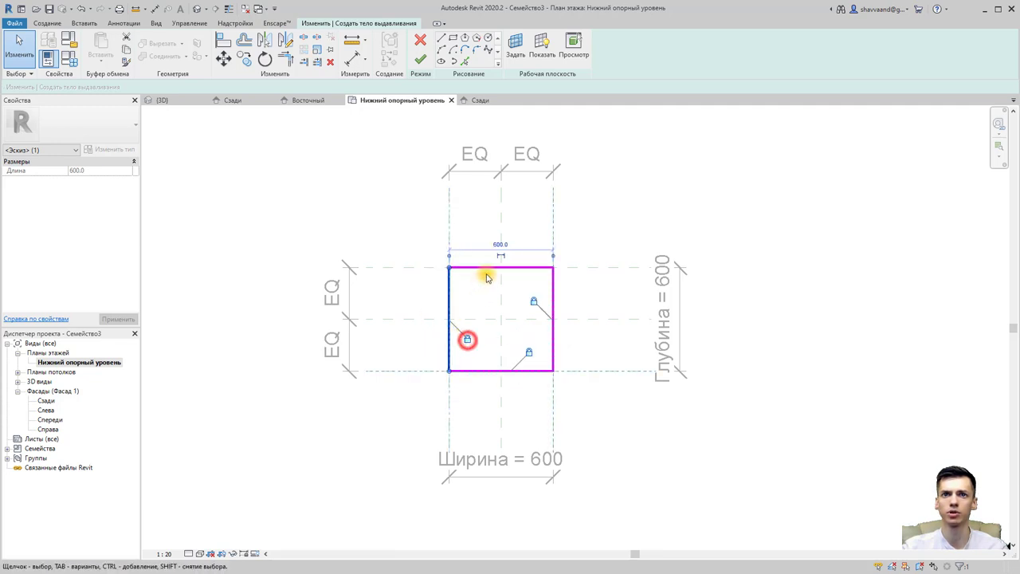
left_click(489, 270)
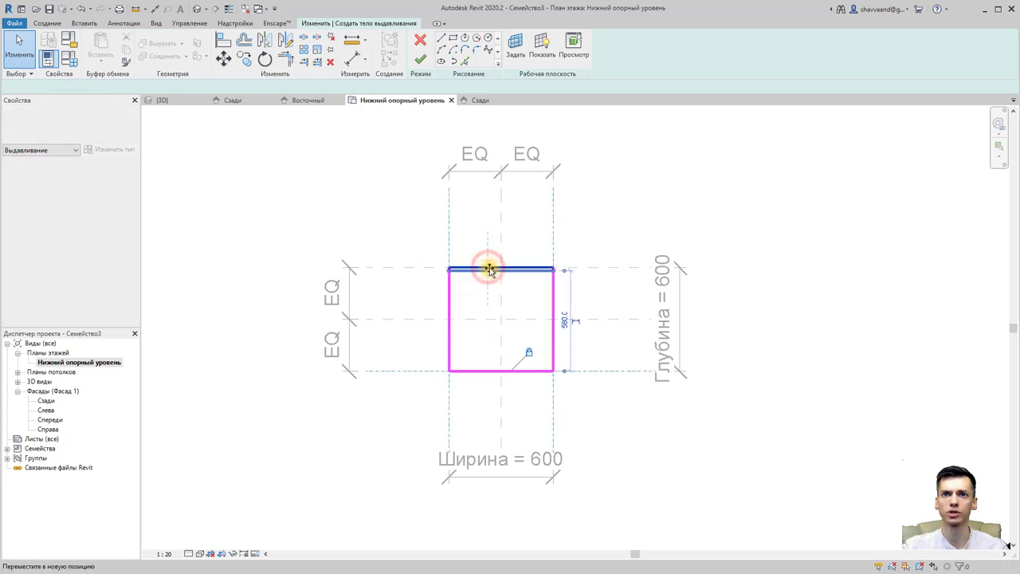
double_click(45, 401)
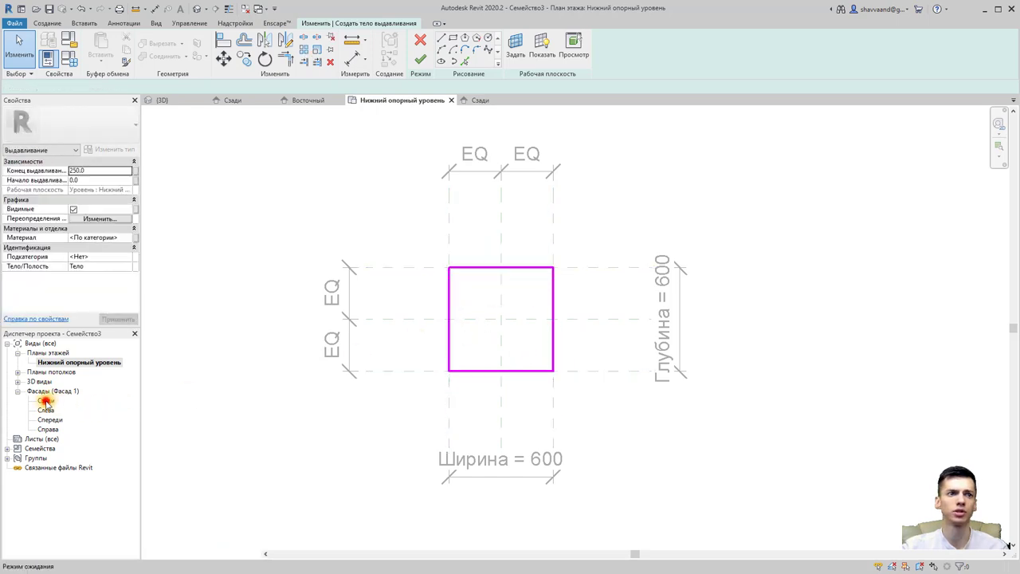
Step: Finish the extrusion and lock its top and bottom to the upper and lower levels
left_click(420, 58)
left_click_drag(547, 451, 542, 204)
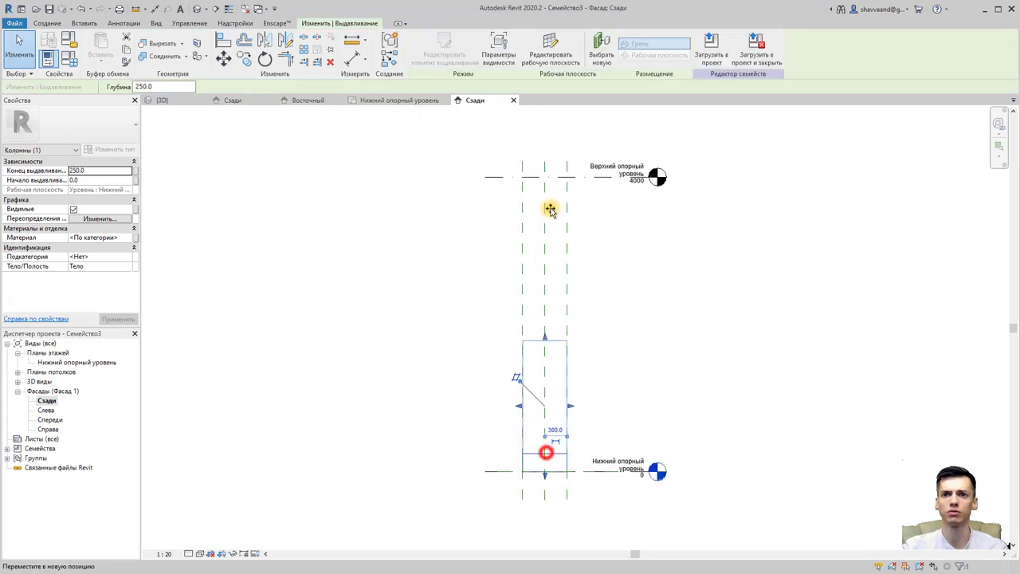
left_click(520, 159)
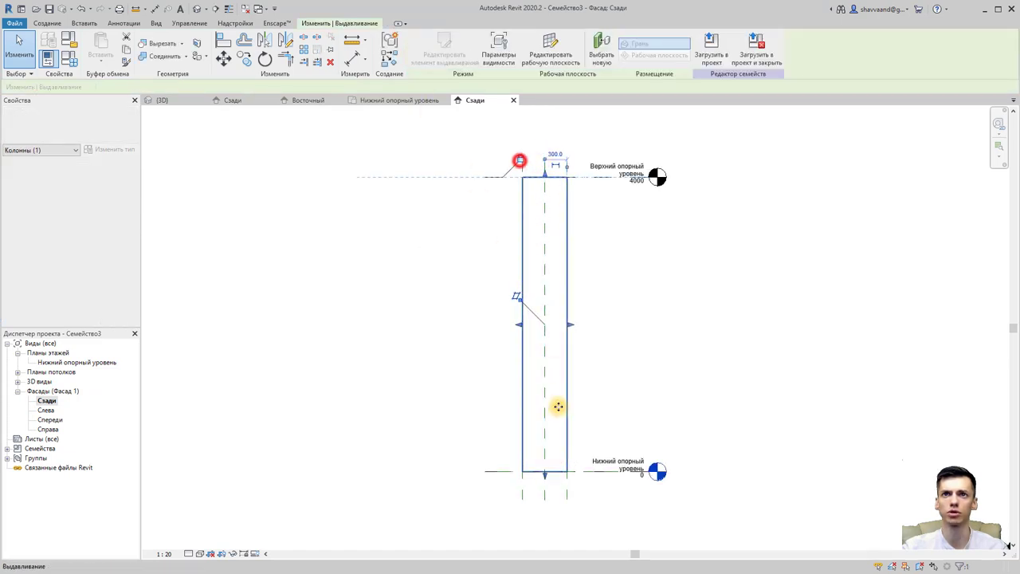
mouse_move(544, 477)
left_mouse_down()
mouse_move(543, 447)
mouse_move(542, 474)
left_mouse_up()
left_click(484, 489)
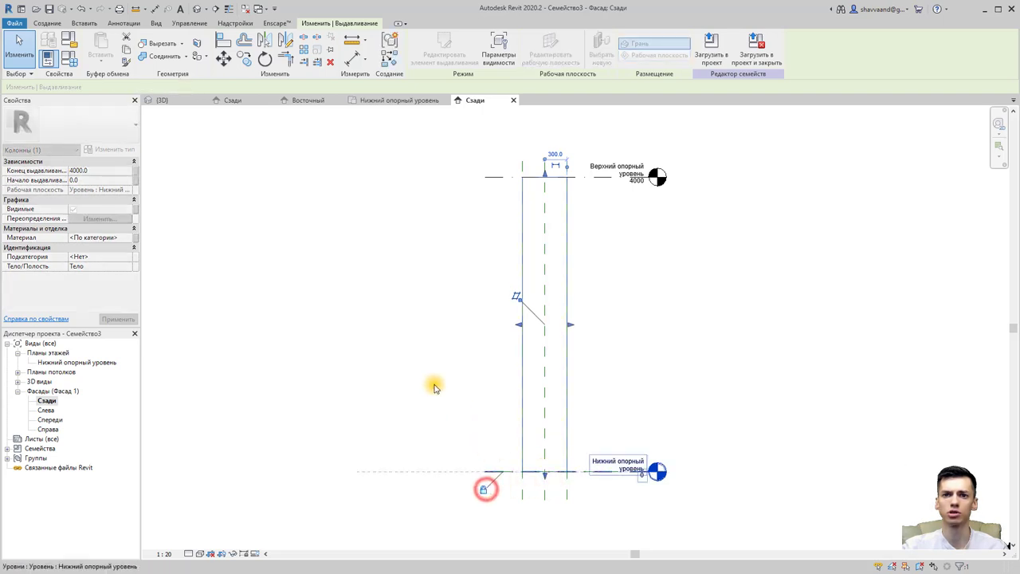
left_click(396, 352)
Step: Associate the extrusion's material with a new Материал type parameter
left_click(520, 360)
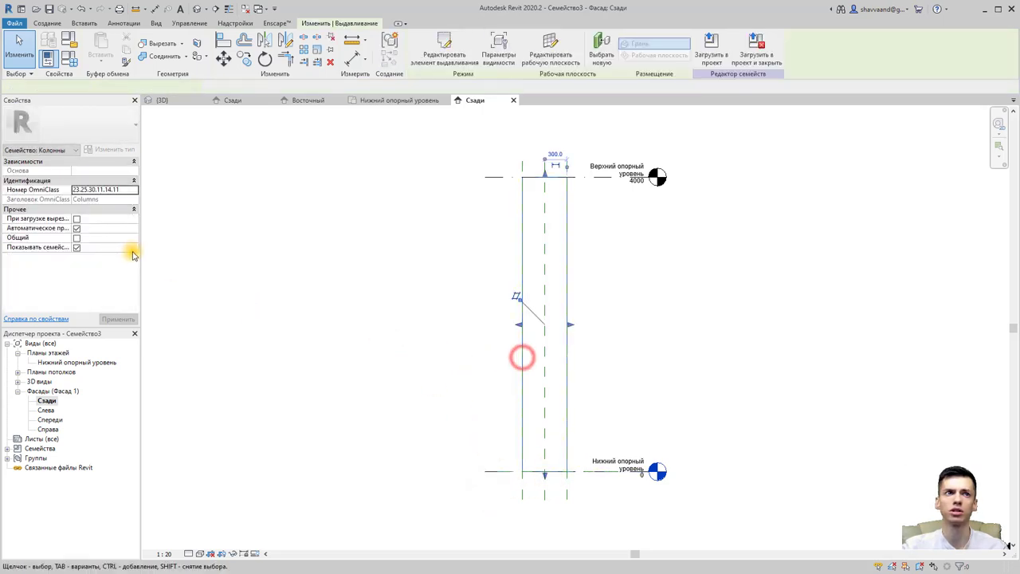
left_click(136, 238)
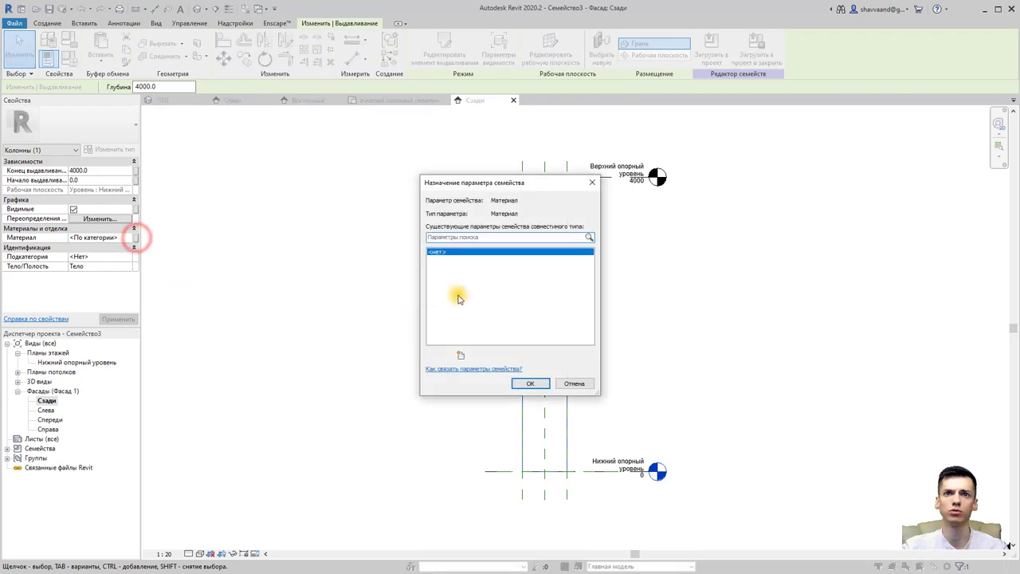
left_click(461, 358)
type("Материал")
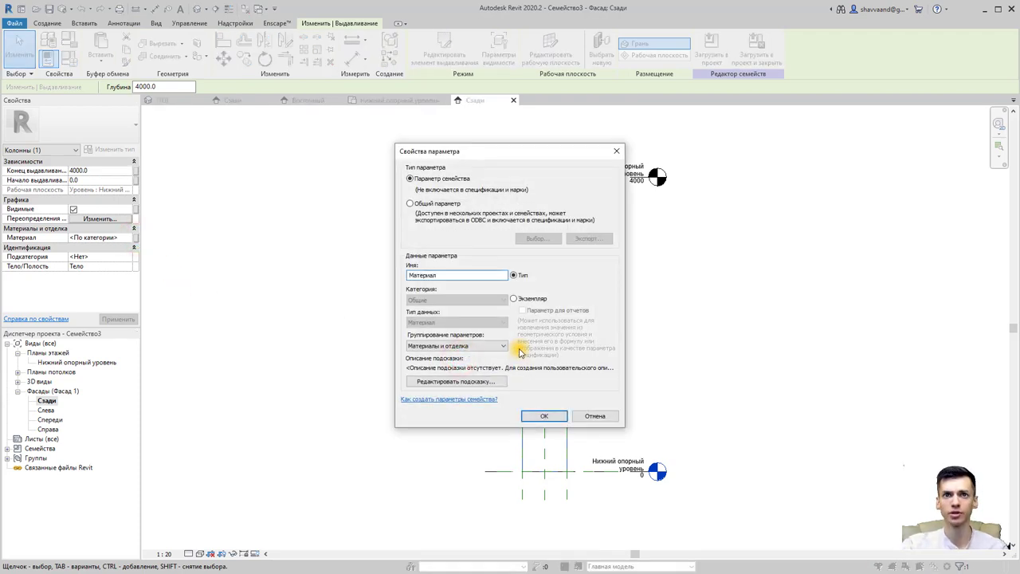
key("Return")
left_click(535, 383)
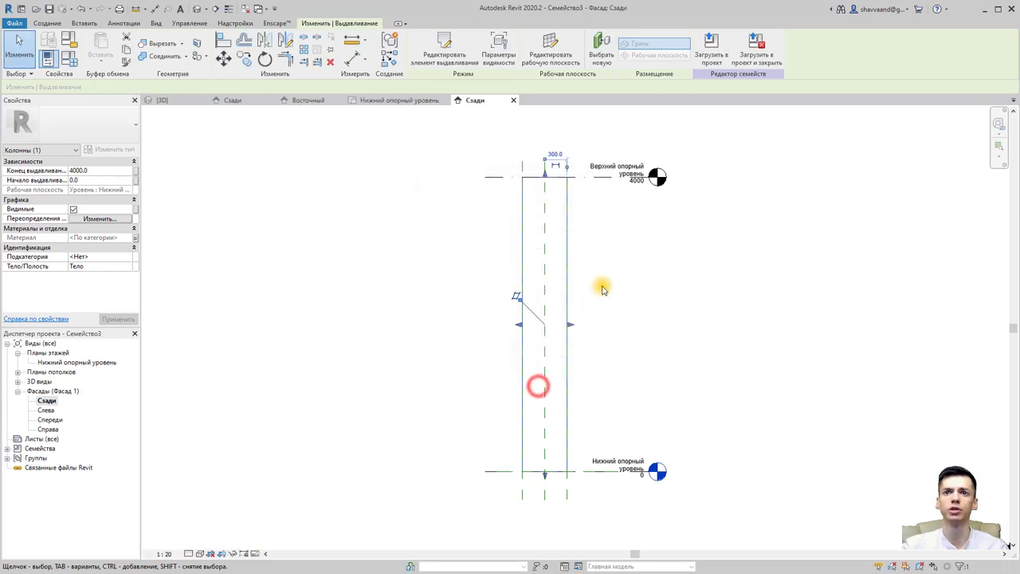
Step: Load the family into Проект1, cancel placement, and open the Уровень 1 floor plan
left_click(709, 49)
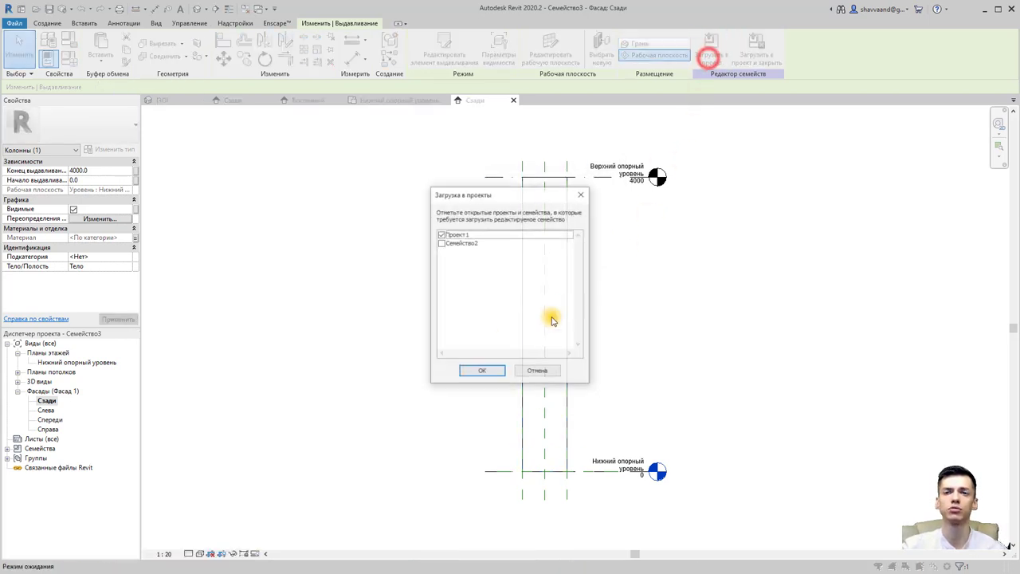
left_click(481, 371)
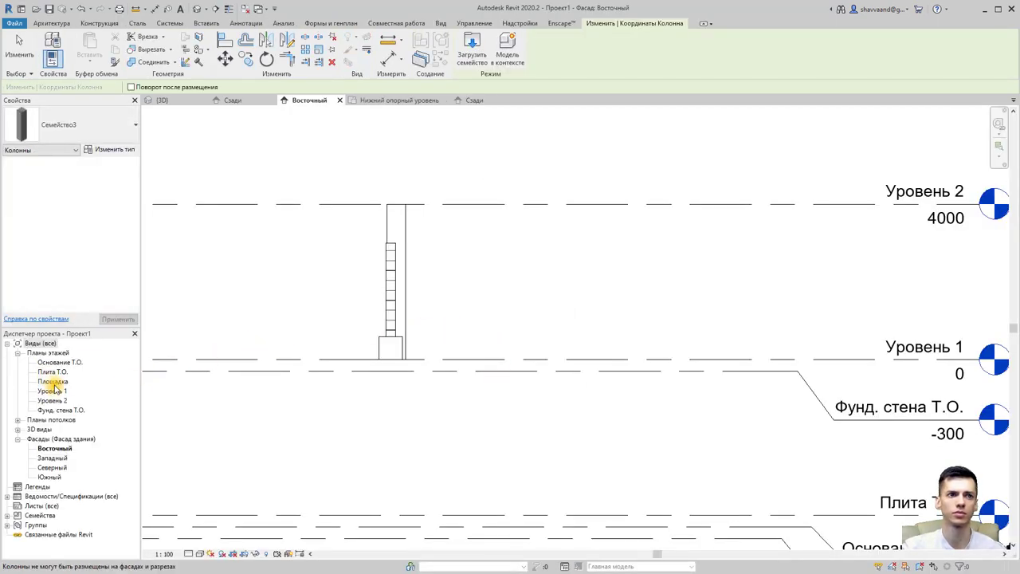
left_click(50, 449)
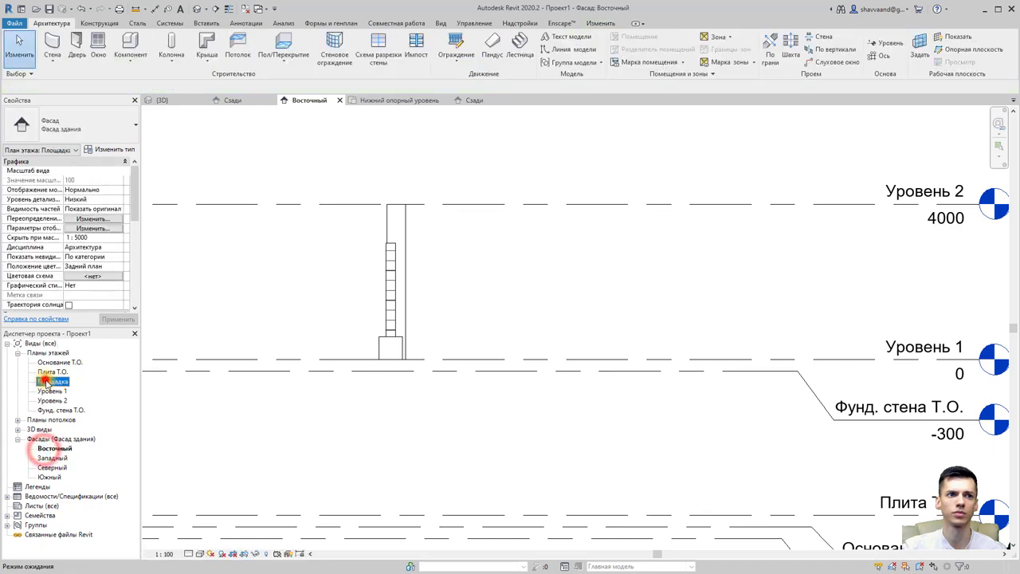
left_click(46, 382)
double_click(49, 390)
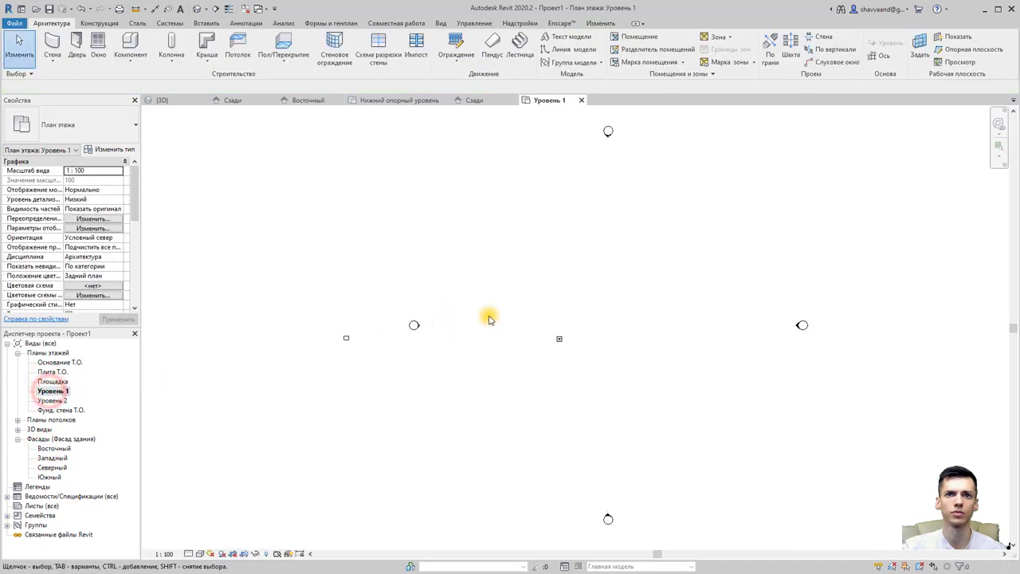
Step: Reload Семейство3 into Проект1 from the family window and select the Уровень 1 column
left_click(248, 9)
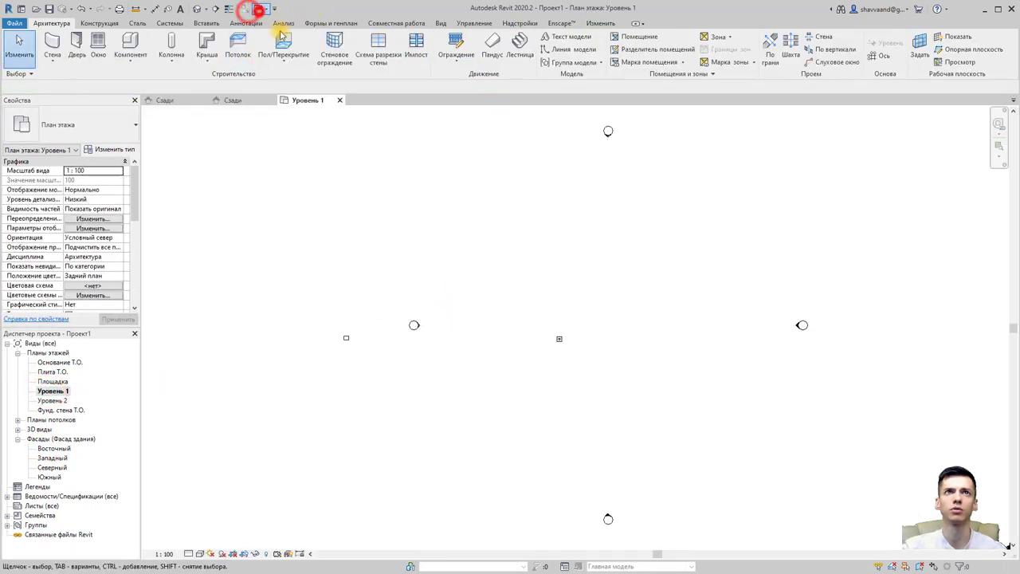
left_click(304, 35)
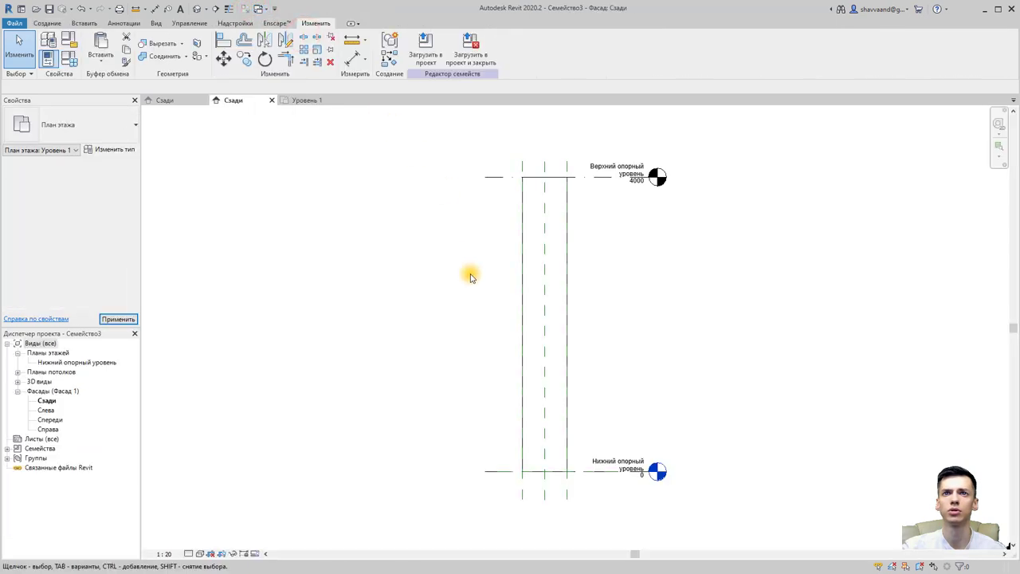
left_click(425, 49)
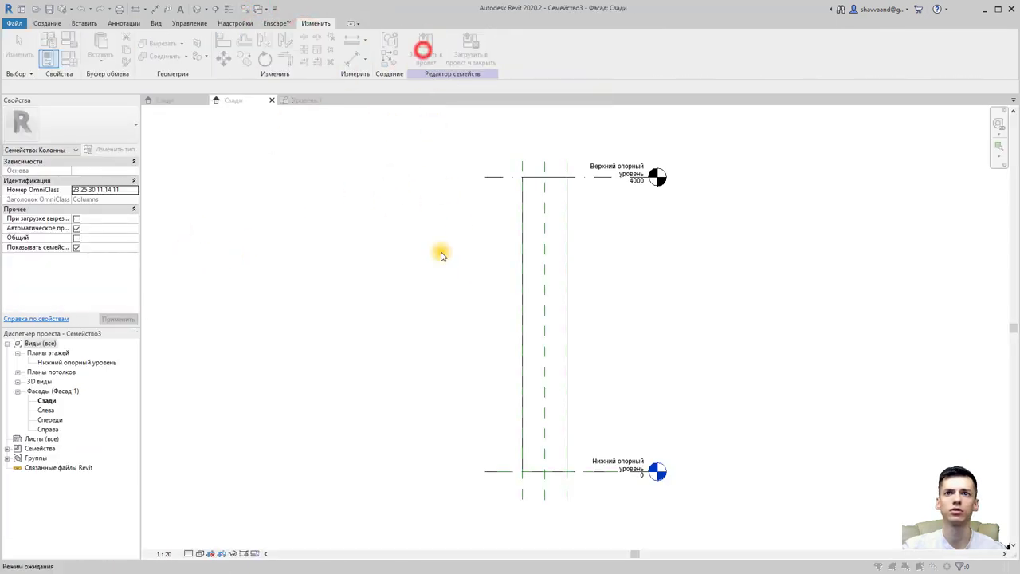
left_click(475, 369)
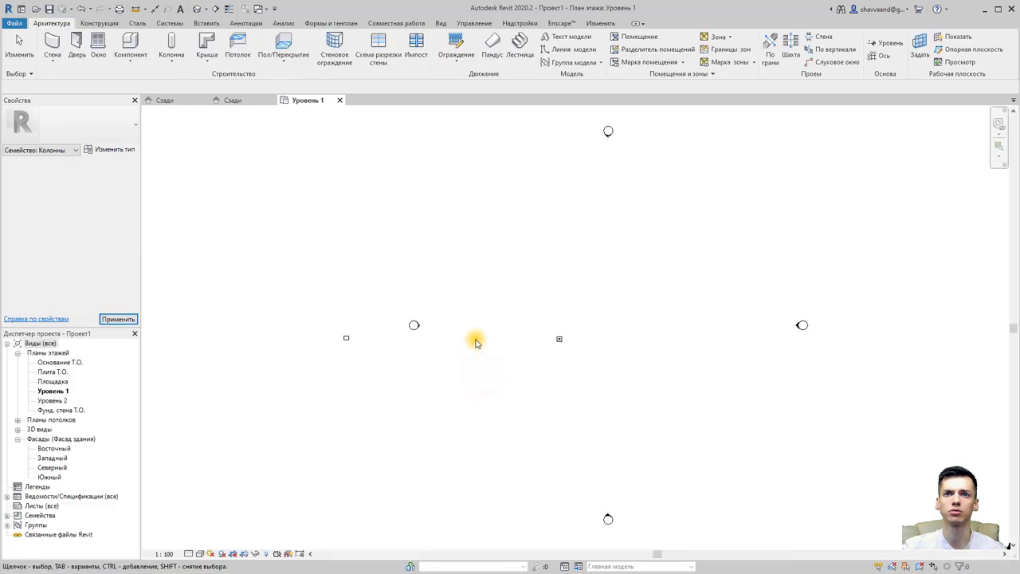
key("Escape")
scroll(524, 324, "up", 2)
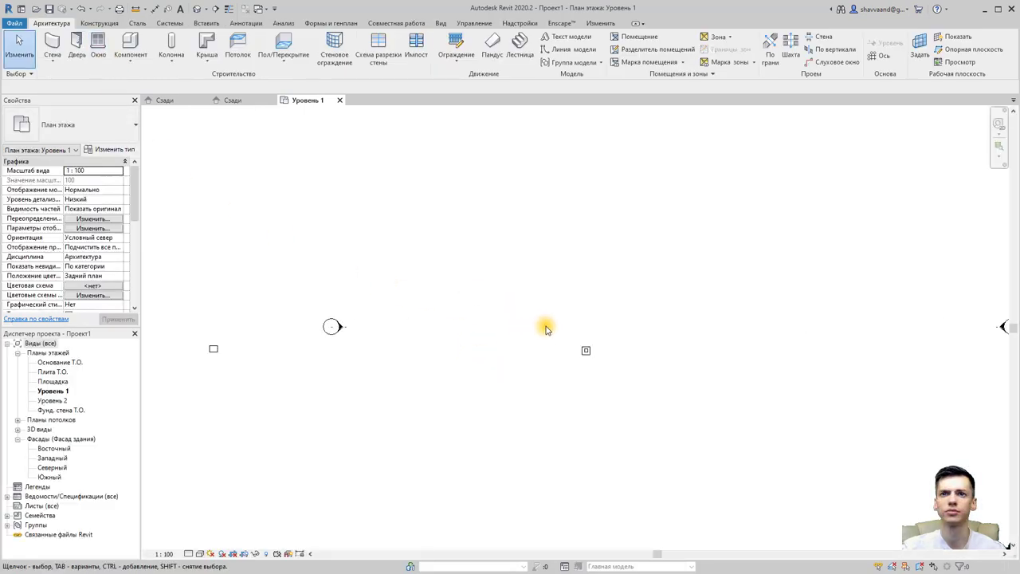
scroll(540, 329, "down", 2)
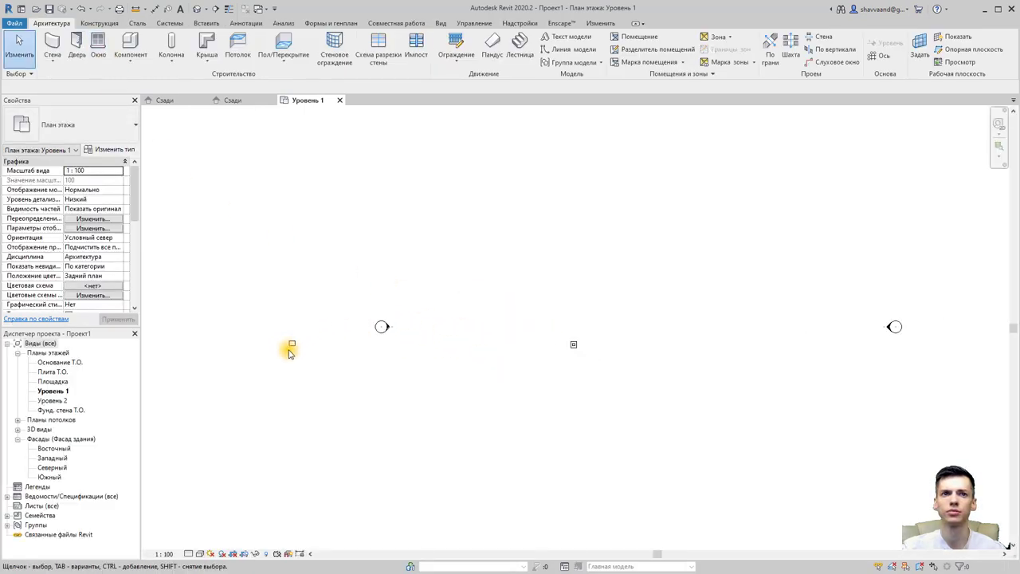
left_click(292, 345)
Step: Change the selected column to the Семейство3 type
left_click(112, 125)
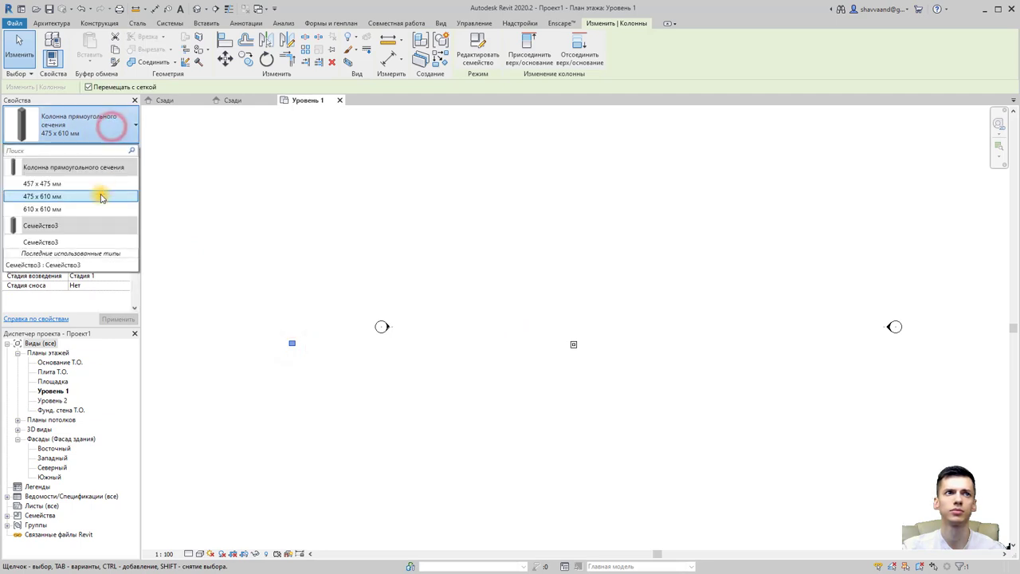
left_click(73, 247)
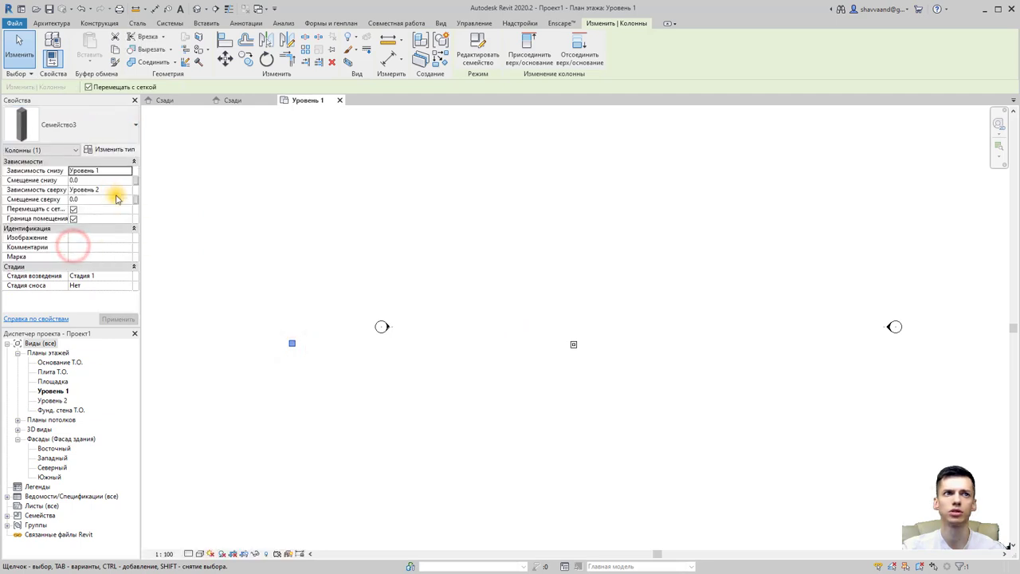
scroll(276, 342, "up", 2)
middle_click_drag(276, 342, 358, 335)
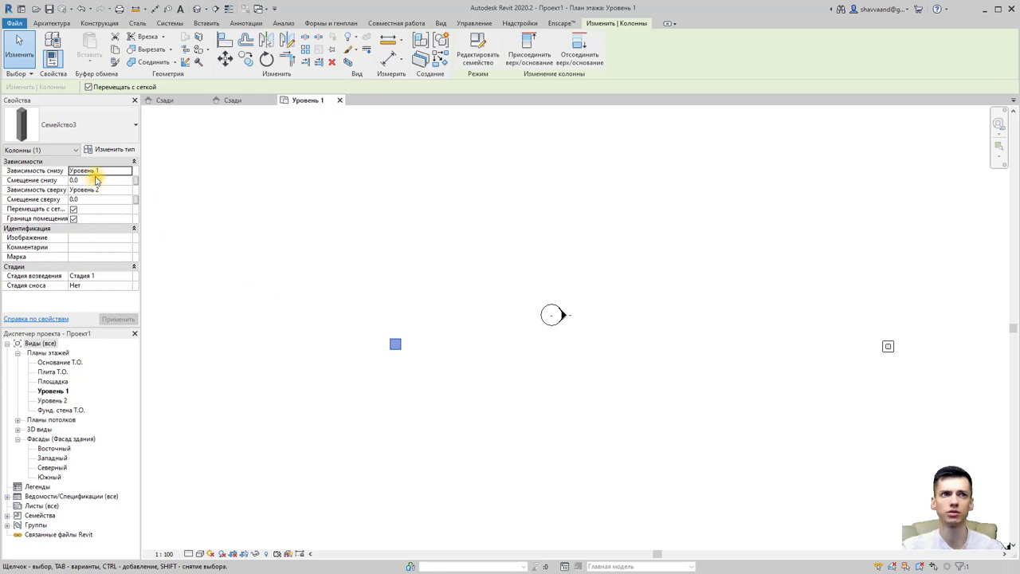
Step: Review the 600 Ширина and Глубина values in Type Properties and close without changes
left_click(115, 149)
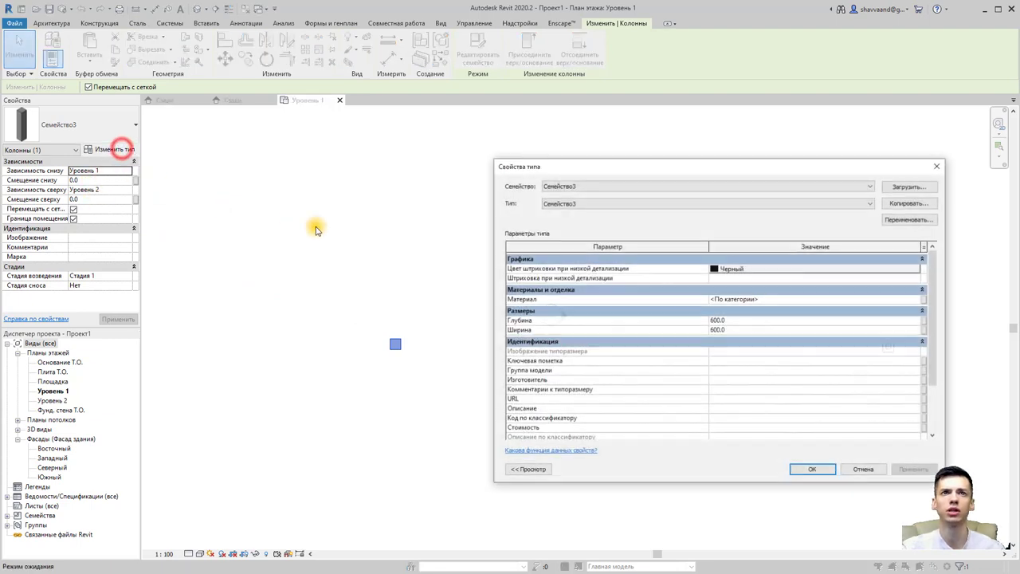
left_click(749, 332)
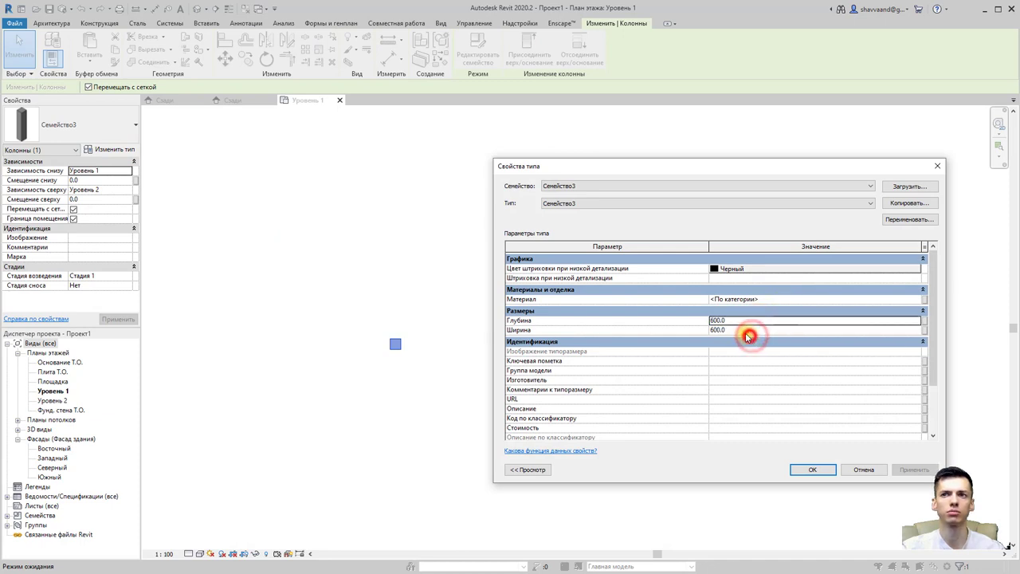
left_click(747, 327)
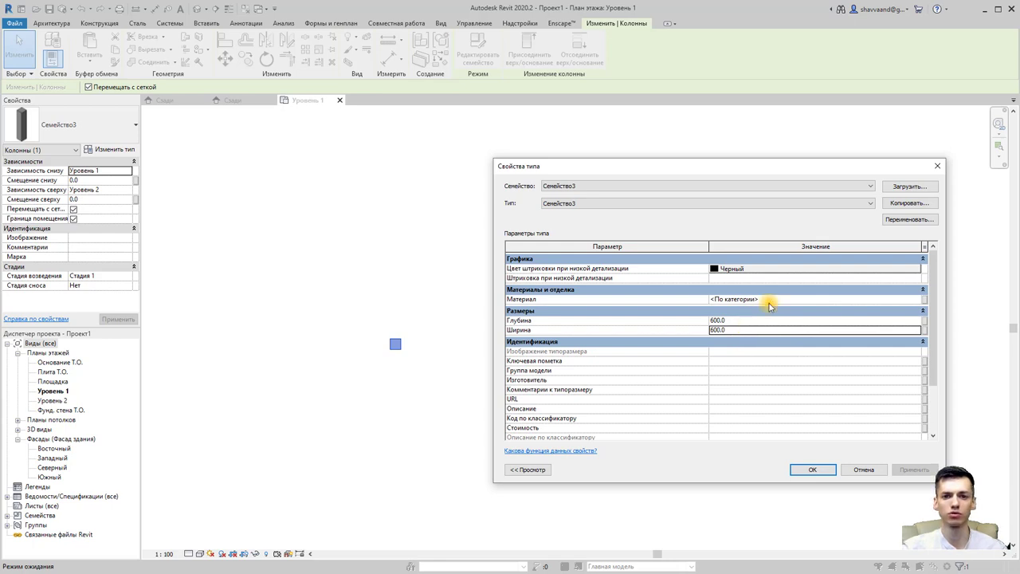
left_click(939, 168)
left_click(262, 10)
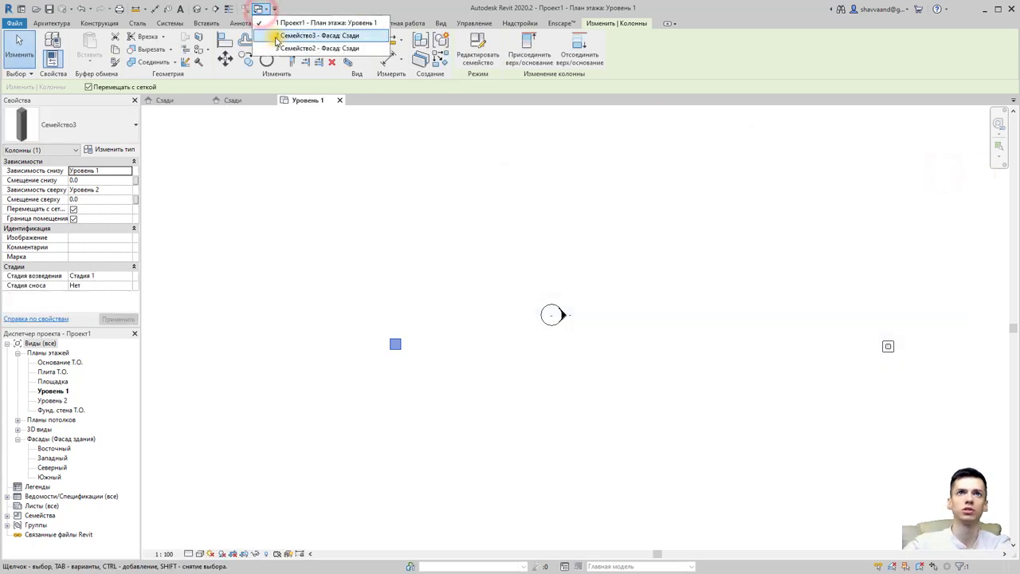
Step: Switch to the Семейство2 Сзади elevation, dismiss the save reminder, and select the 1000-height reference plane
left_click(276, 37)
left_click(261, 10)
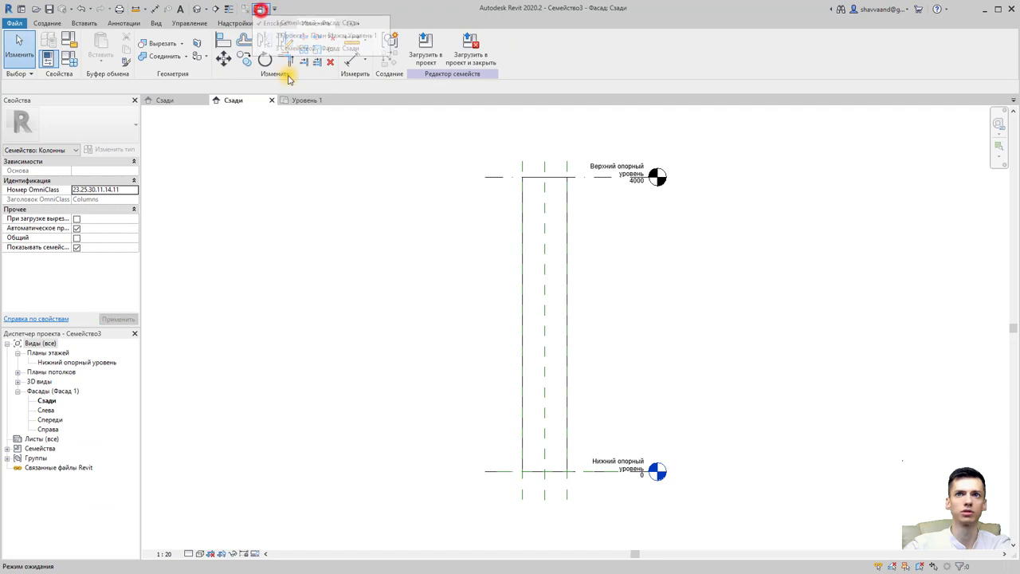
left_click(276, 49)
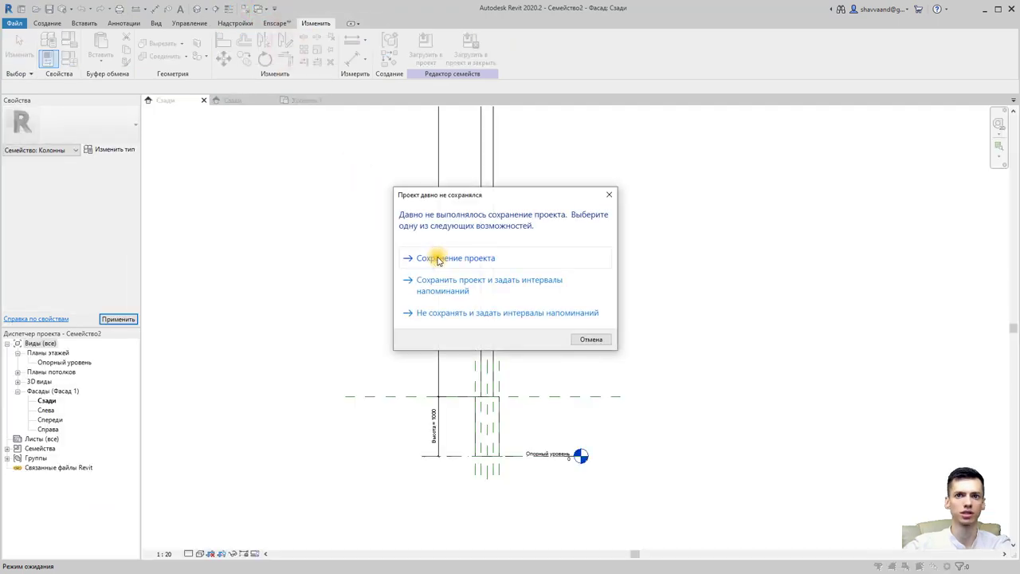
left_click(609, 194)
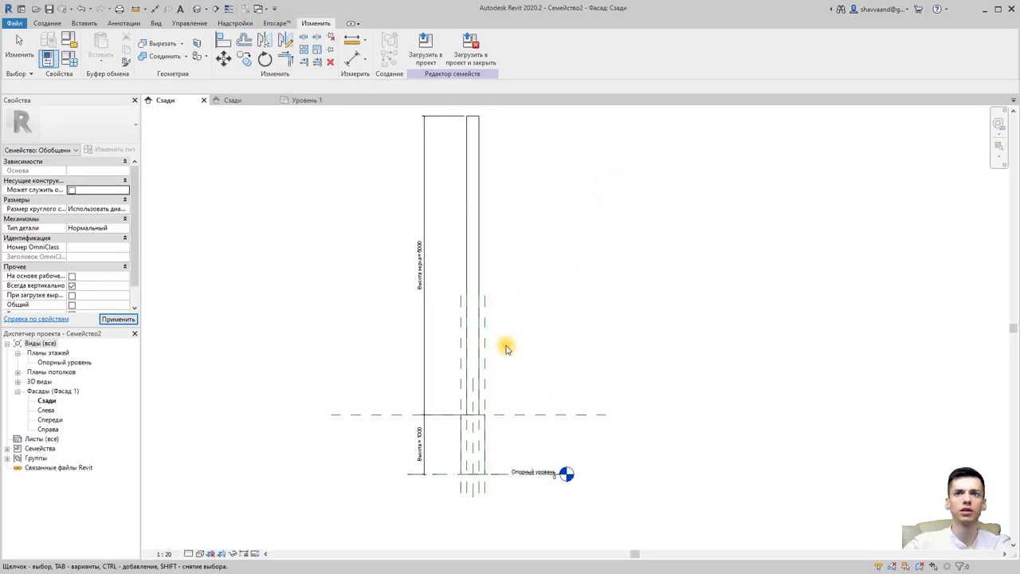
left_click(537, 413)
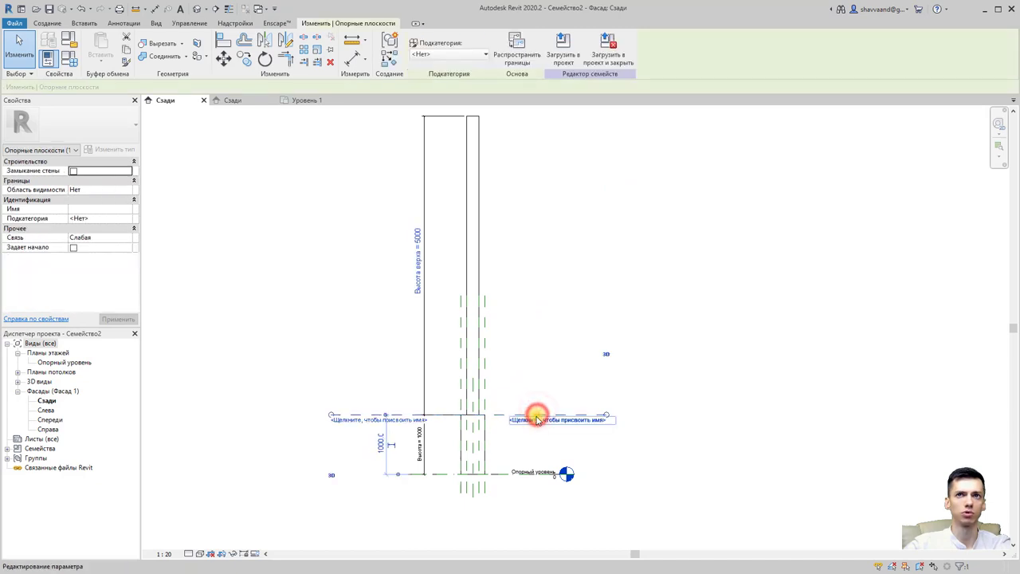